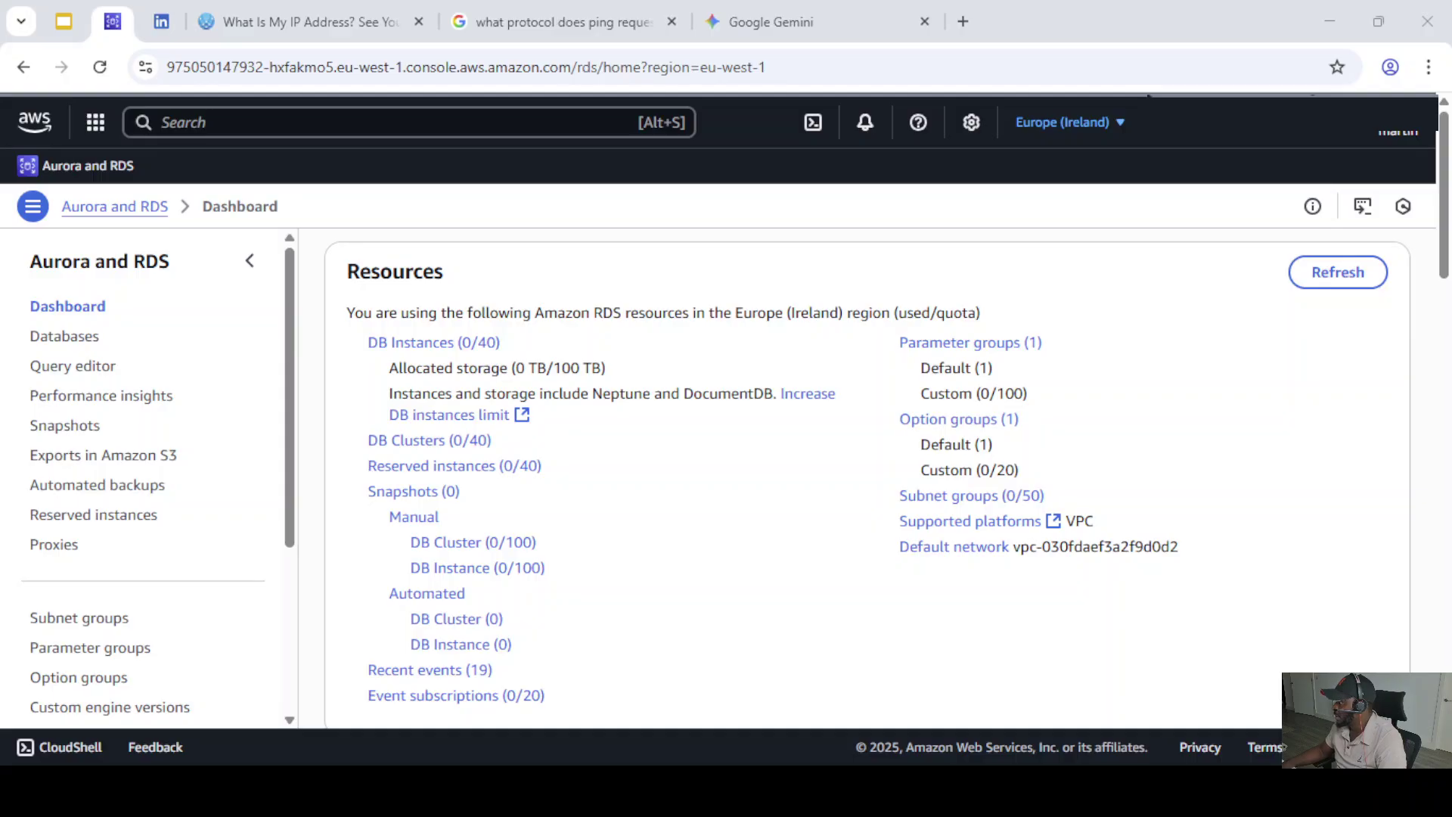
- Check the region list without changing it, then start a new DB subnet group
{"action": "left_click", "coordinate": [1117, 124]}
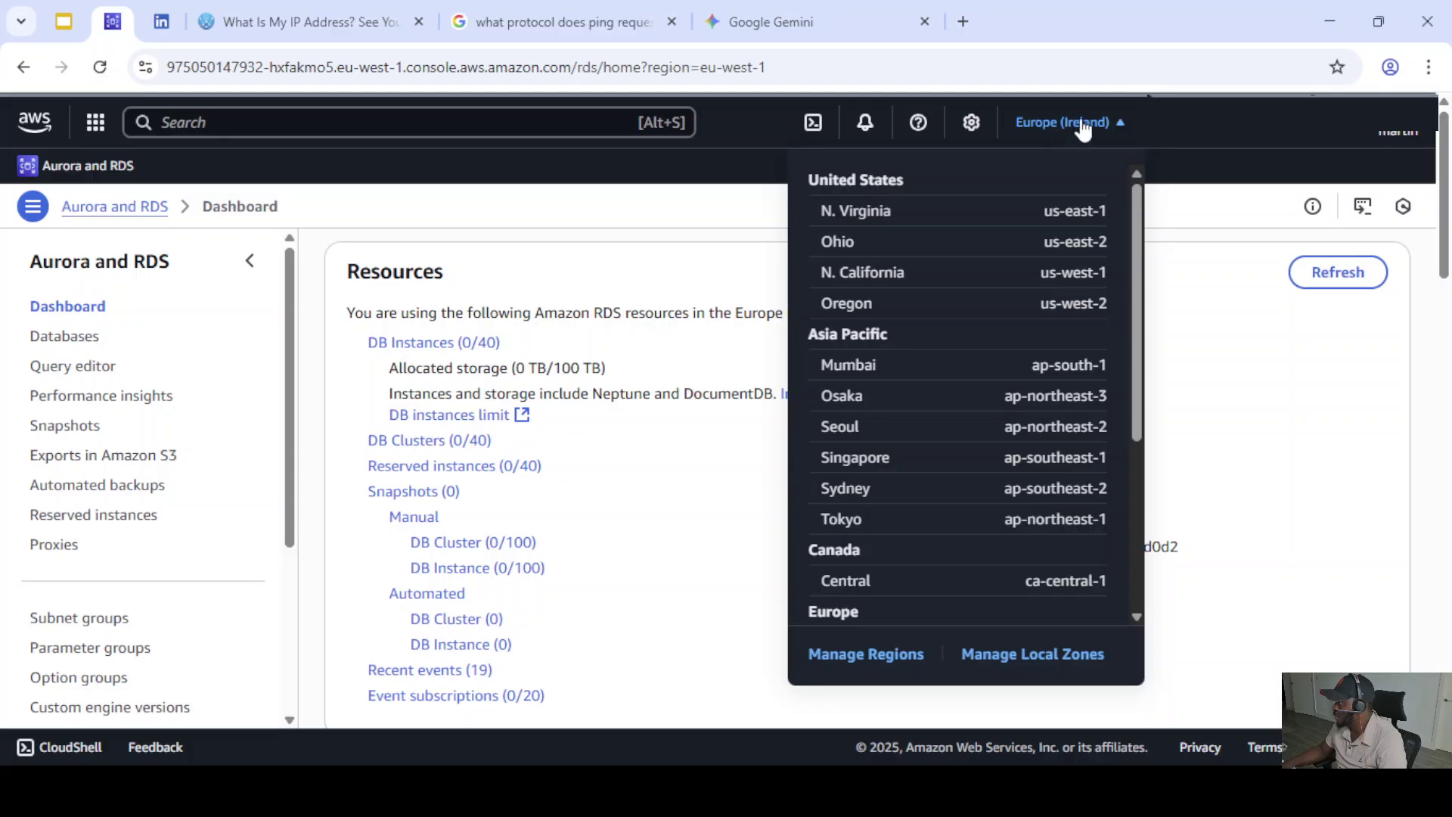
{"action": "left_click", "coordinate": [1238, 382]}
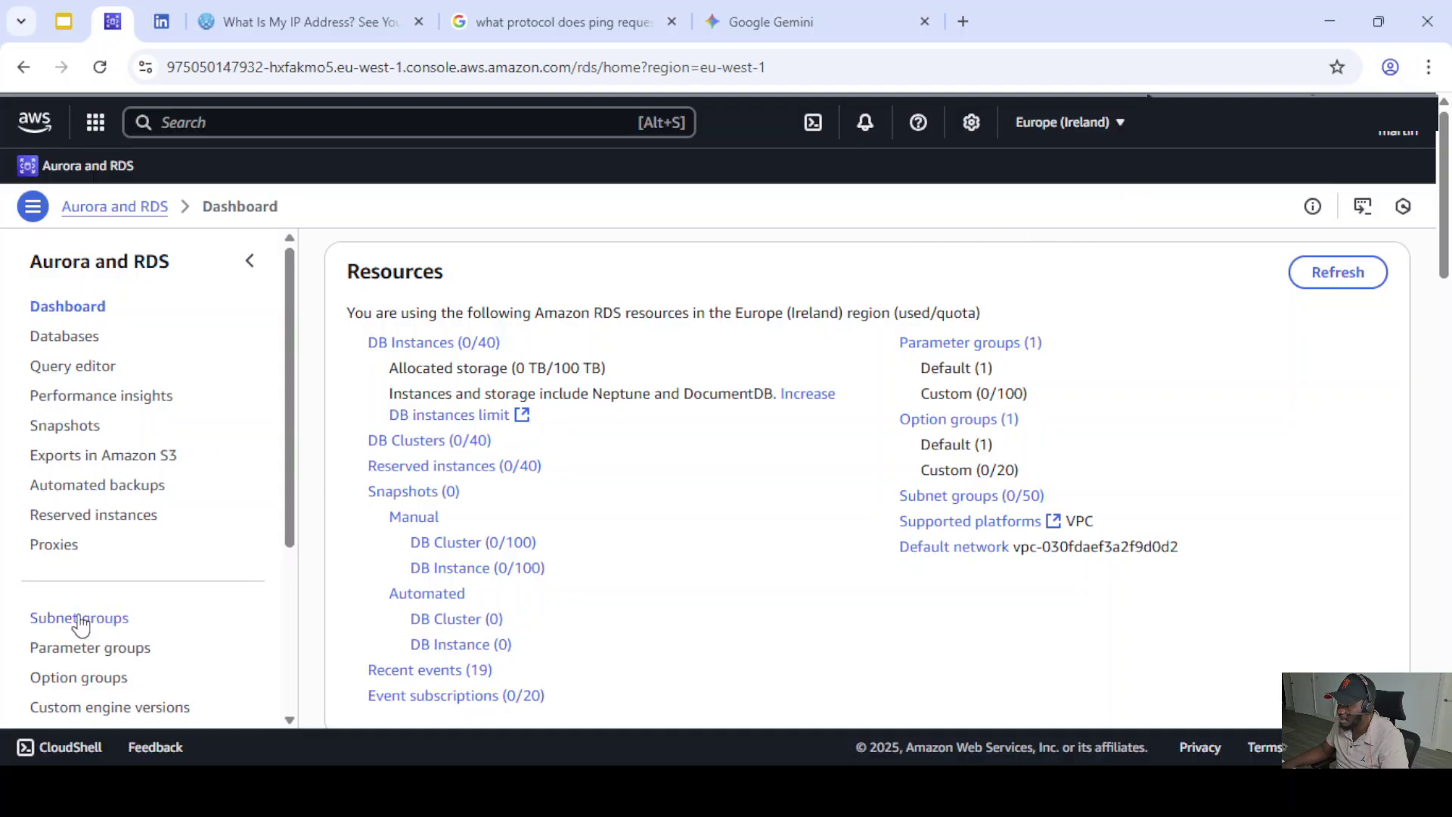
{"action": "left_click", "coordinate": [106, 622]}
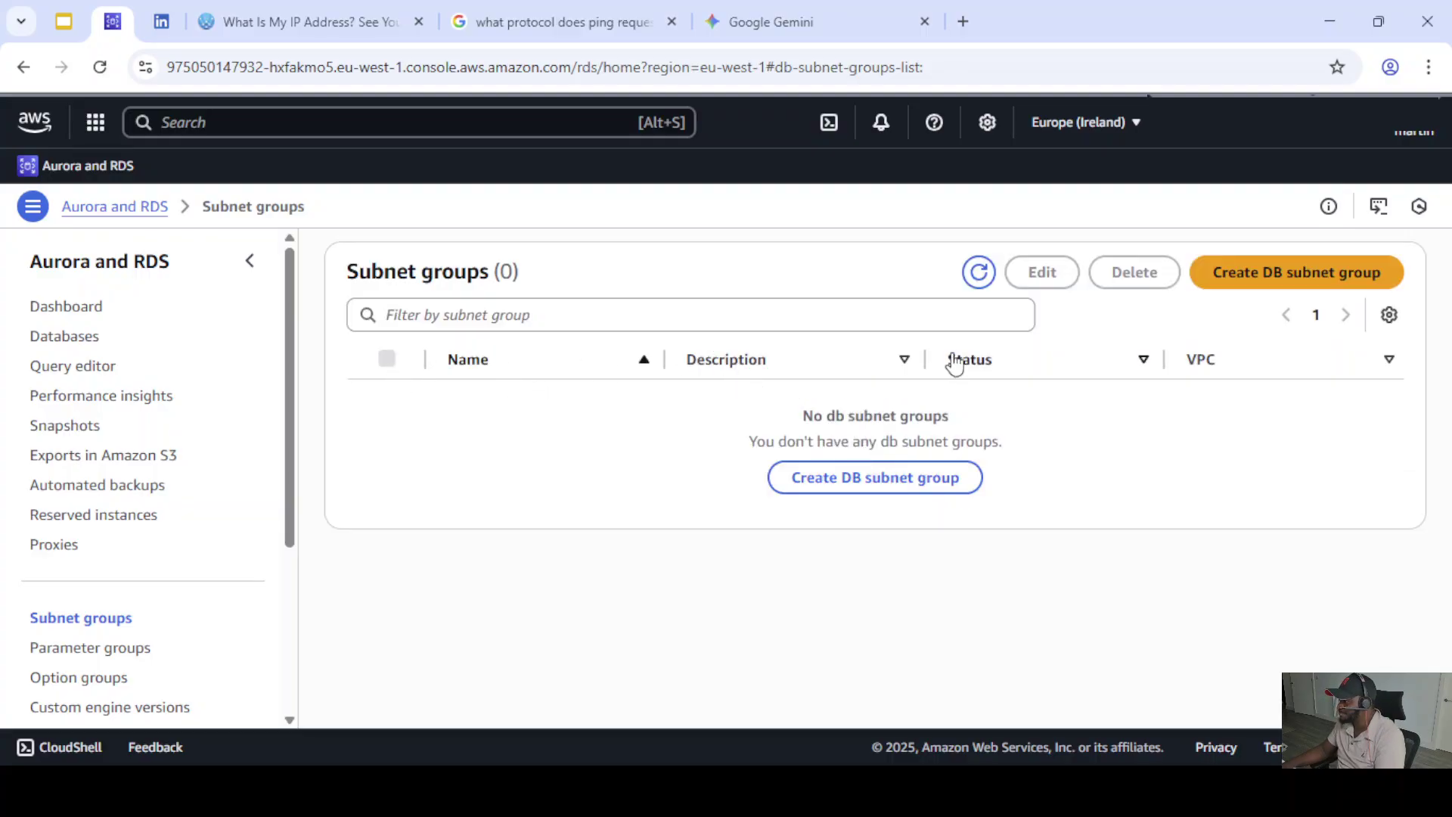
{"action": "left_click", "coordinate": [1249, 279]}
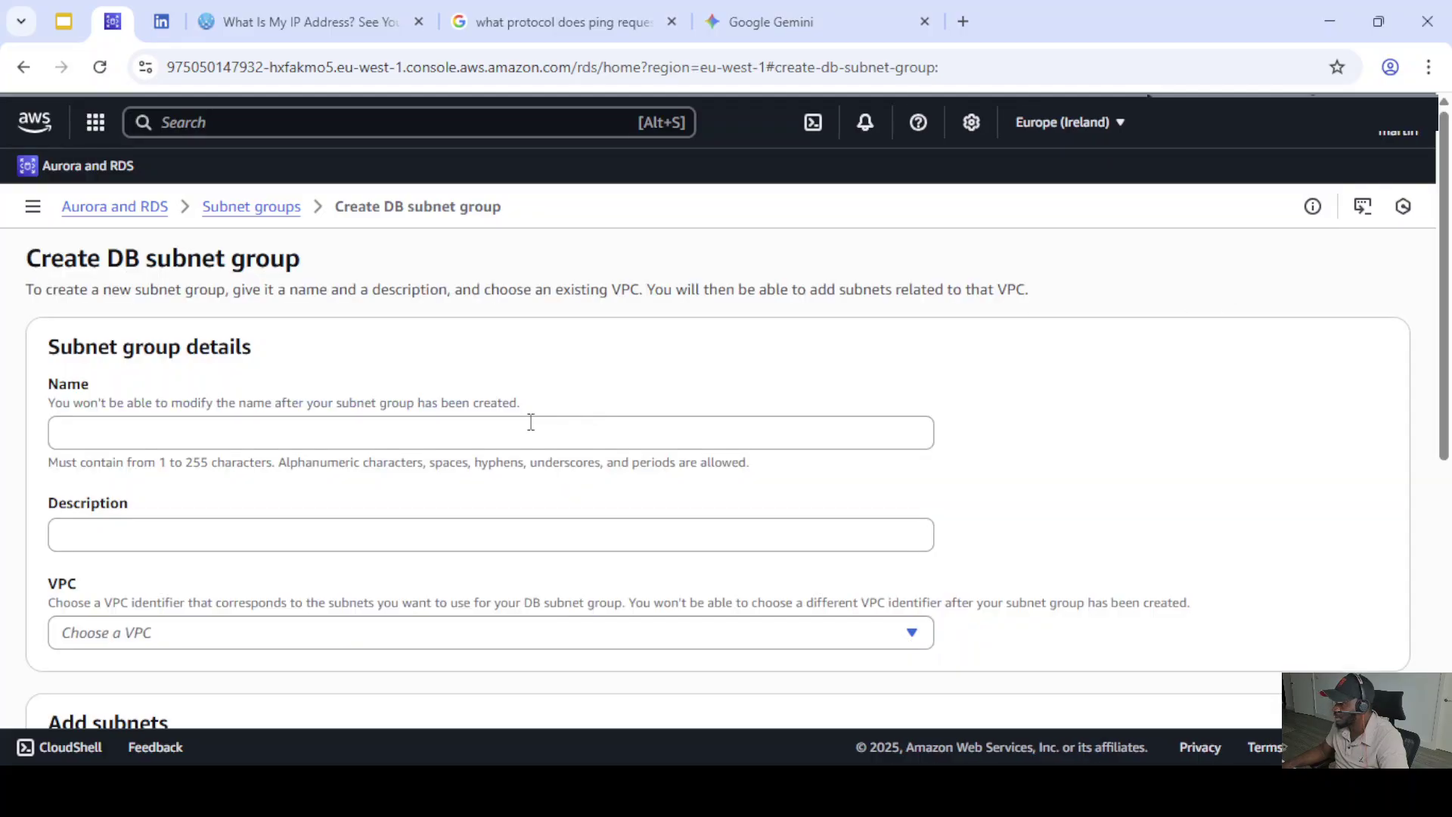
- Name the subnet group postgresSubnetGroup, reuse that as its description, and choose the Default VPC
{"action": "left_click", "coordinate": [93, 429]}
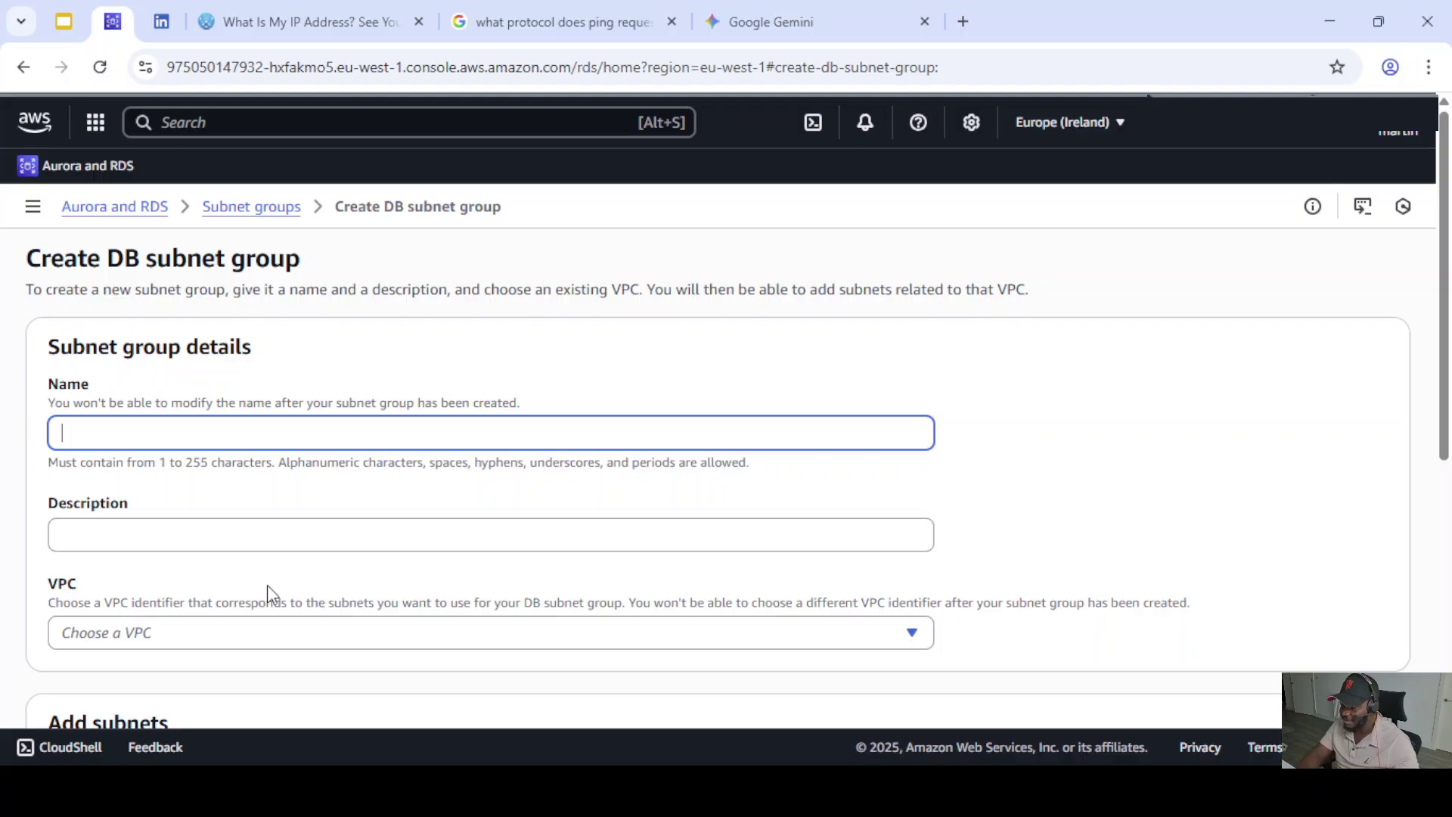
{"action": "type", "text": "p"}
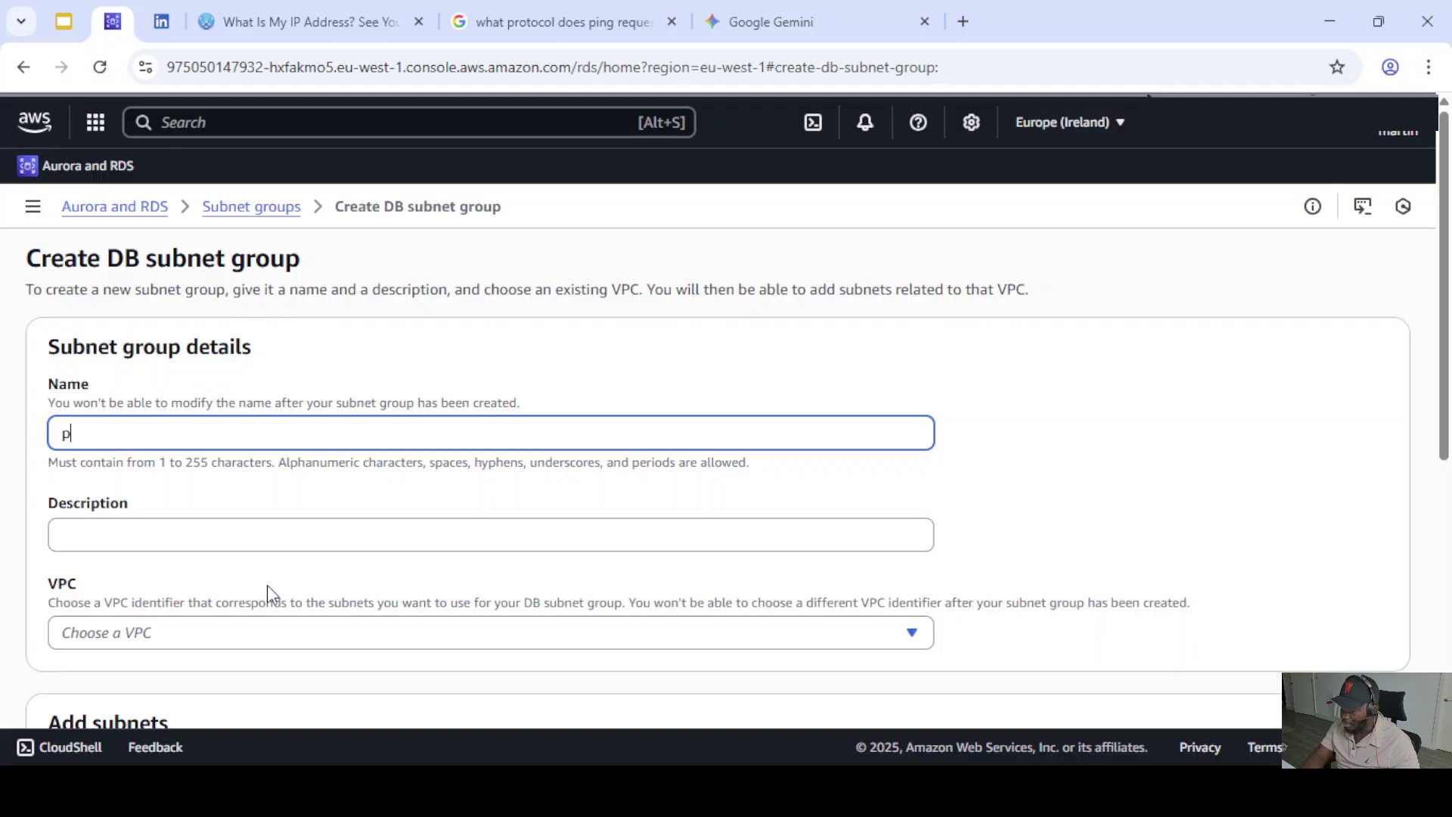
{"action": "type", "text": "ostgres"}
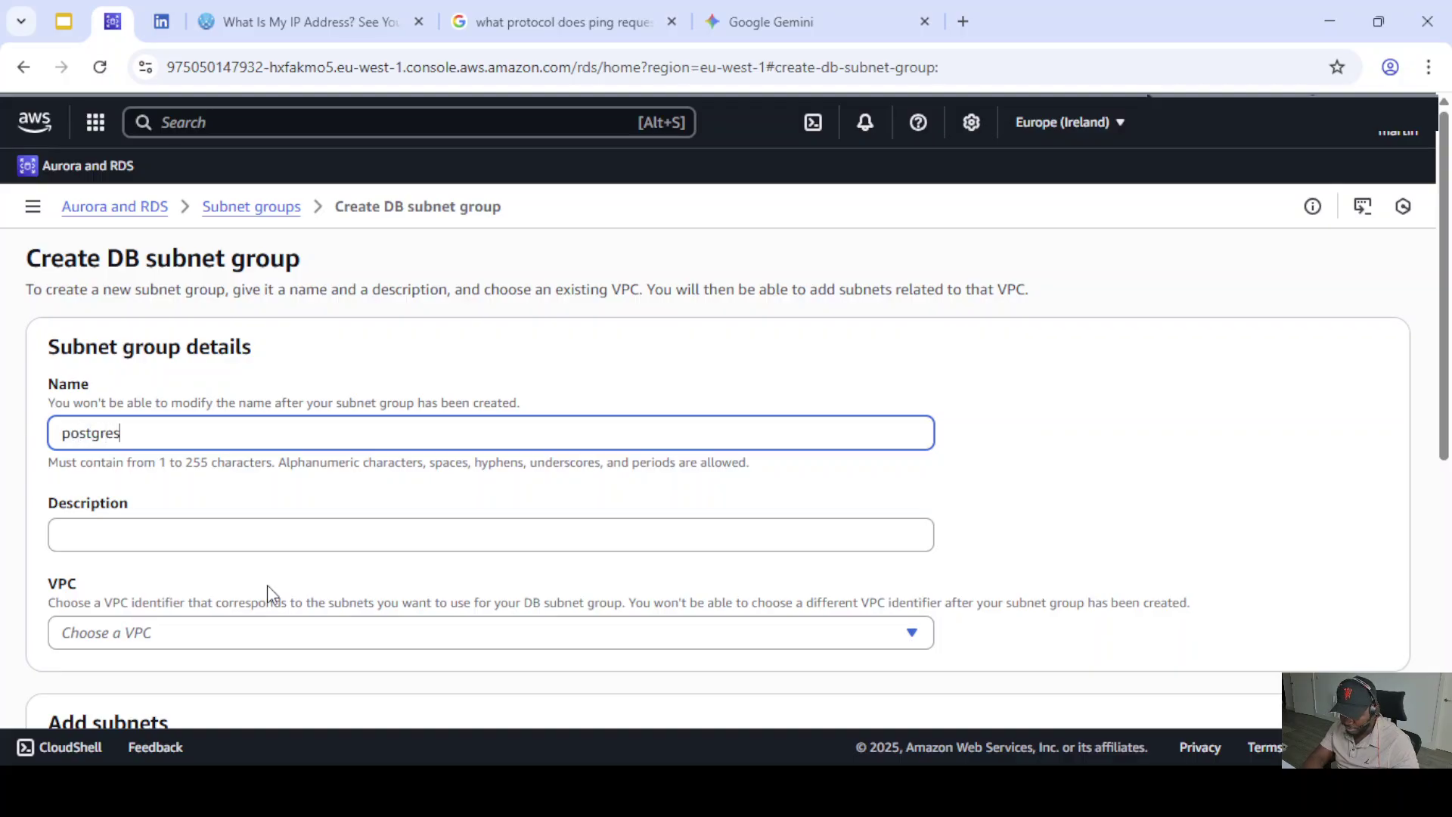
{"action": "type", "text": "SubnetGroup"}
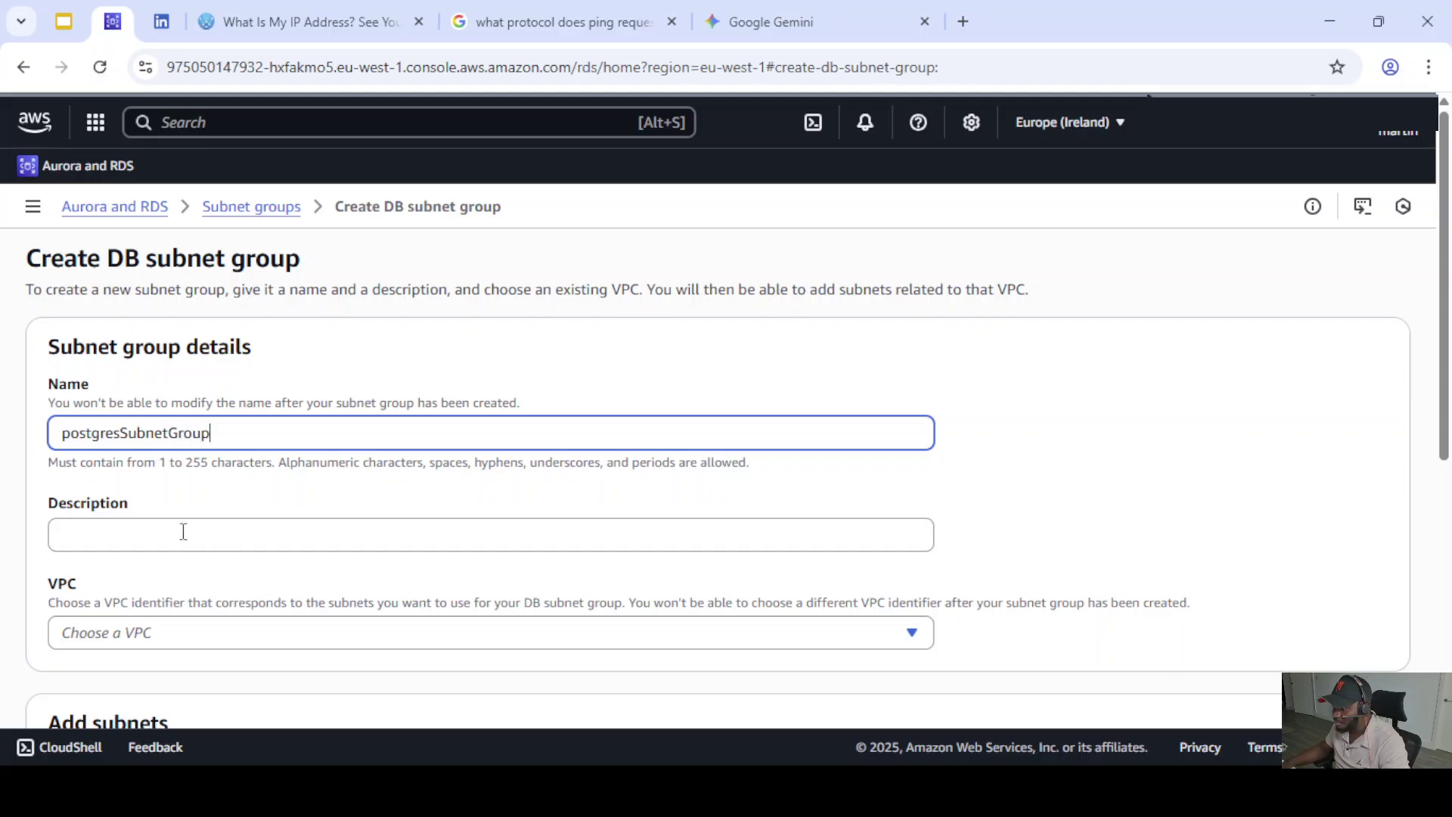
{"action": "left_click", "coordinate": [156, 532]}
{"action": "double_click", "coordinate": [152, 437]}
{"action": "key", "text": "ctrl+c"}
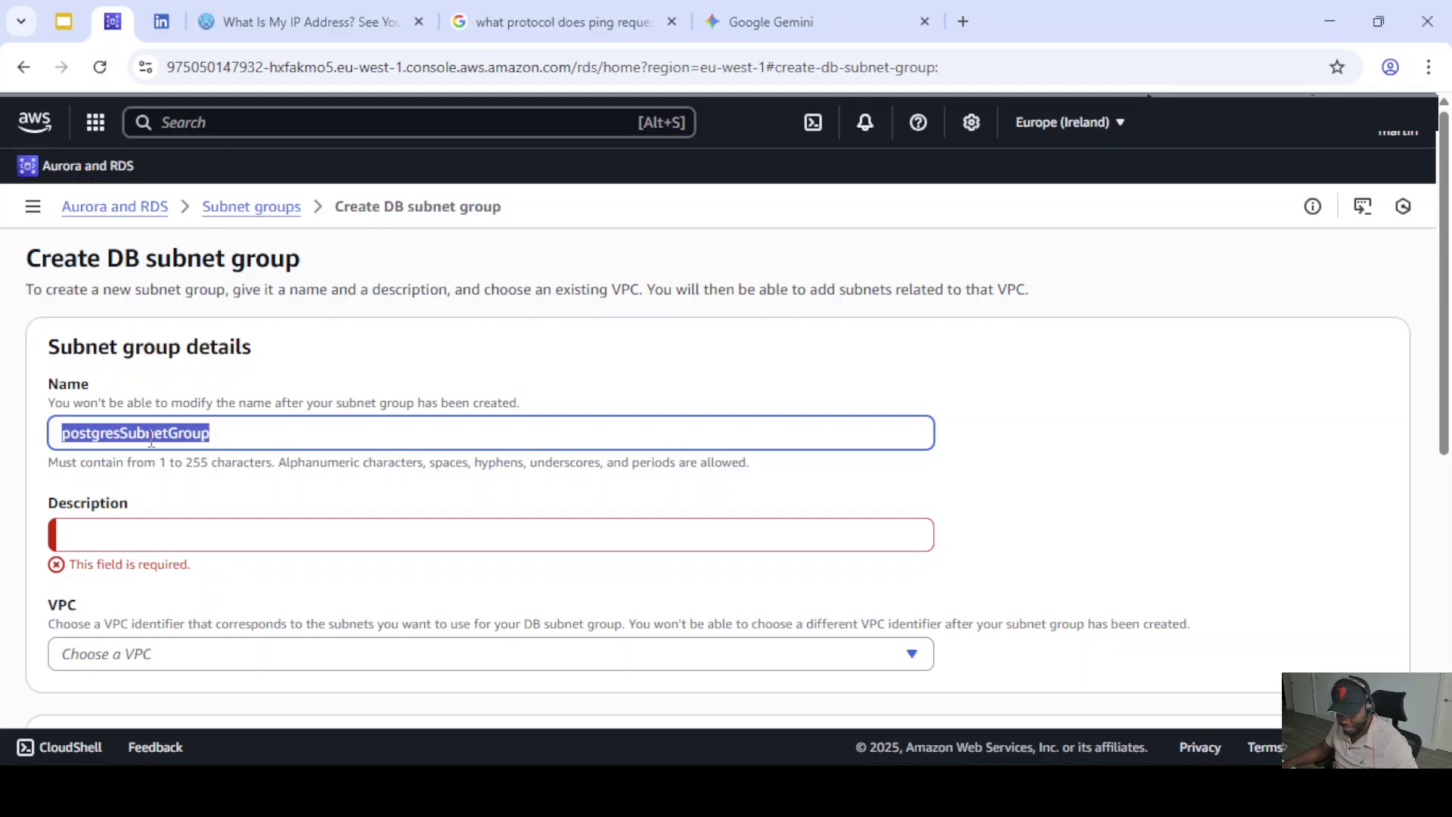
{"action": "left_click", "coordinate": [149, 537]}
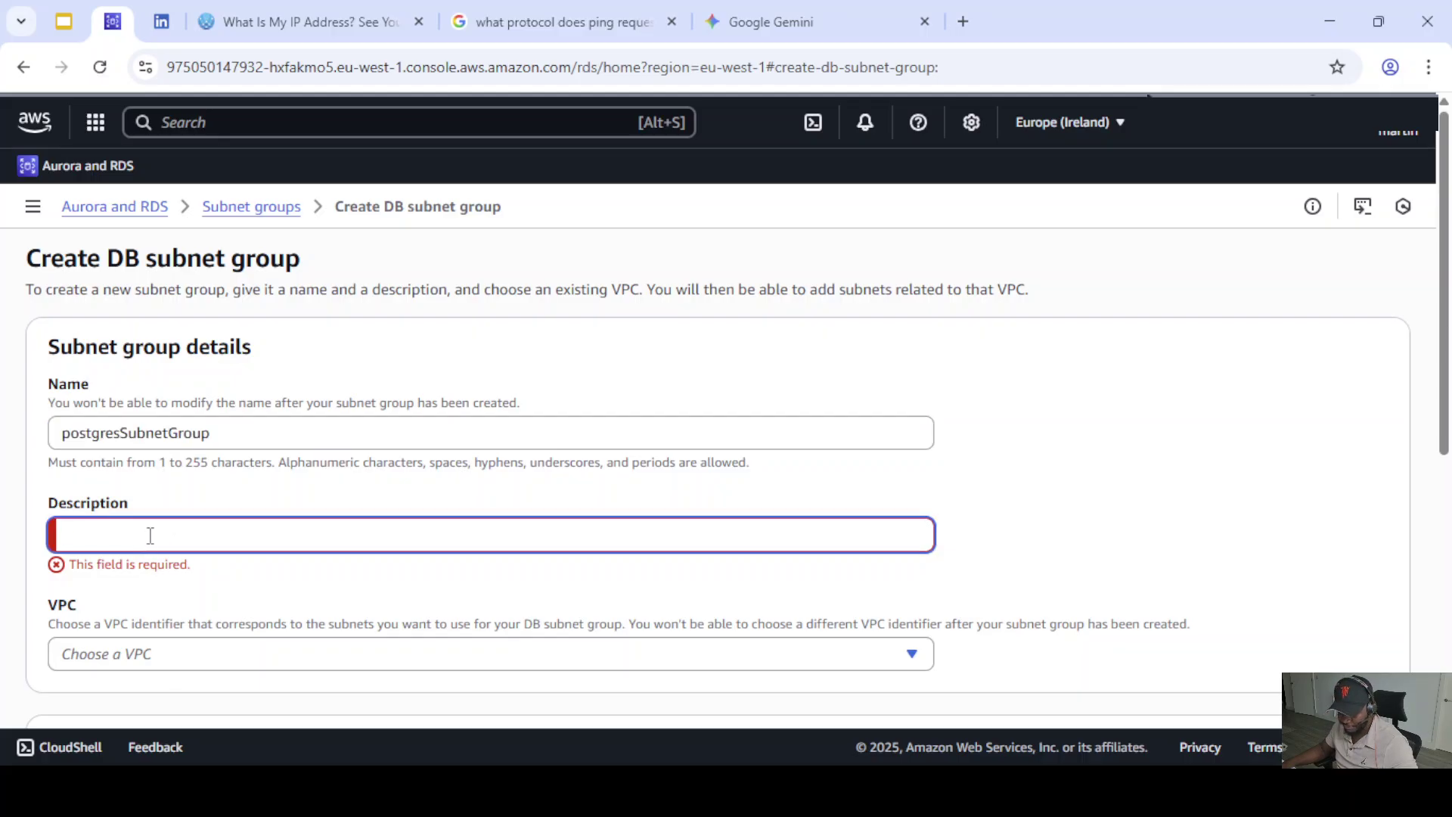
{"action": "key", "text": "ctrl+v"}
{"action": "scroll", "coordinate": [323, 503], "scroll_direction": "down", "scroll_amount": 3}
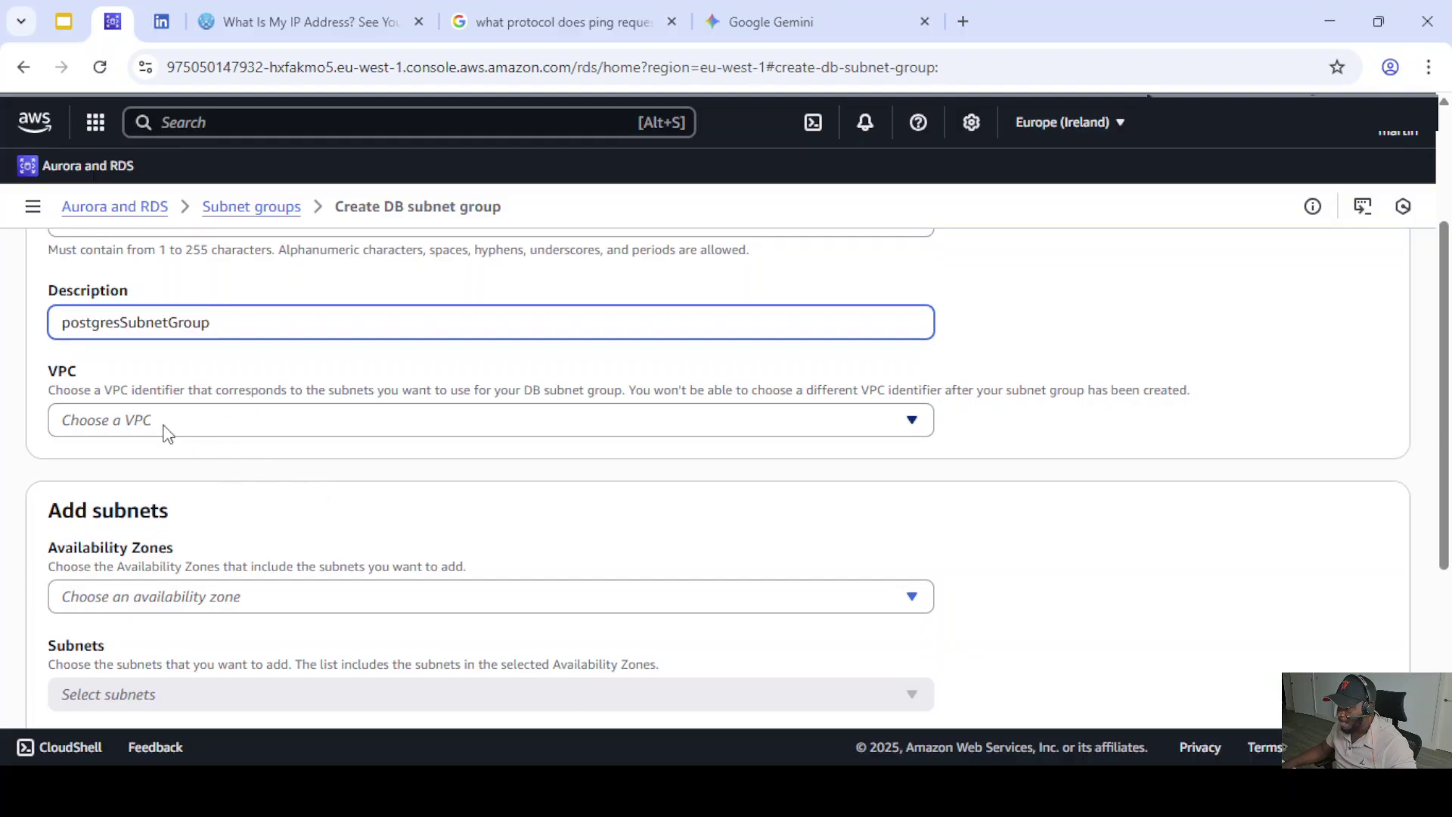
{"action": "left_click", "coordinate": [168, 423]}
{"action": "left_click", "coordinate": [227, 473]}
{"action": "scroll", "coordinate": [241, 465], "scroll_direction": "down", "scroll_amount": 2}
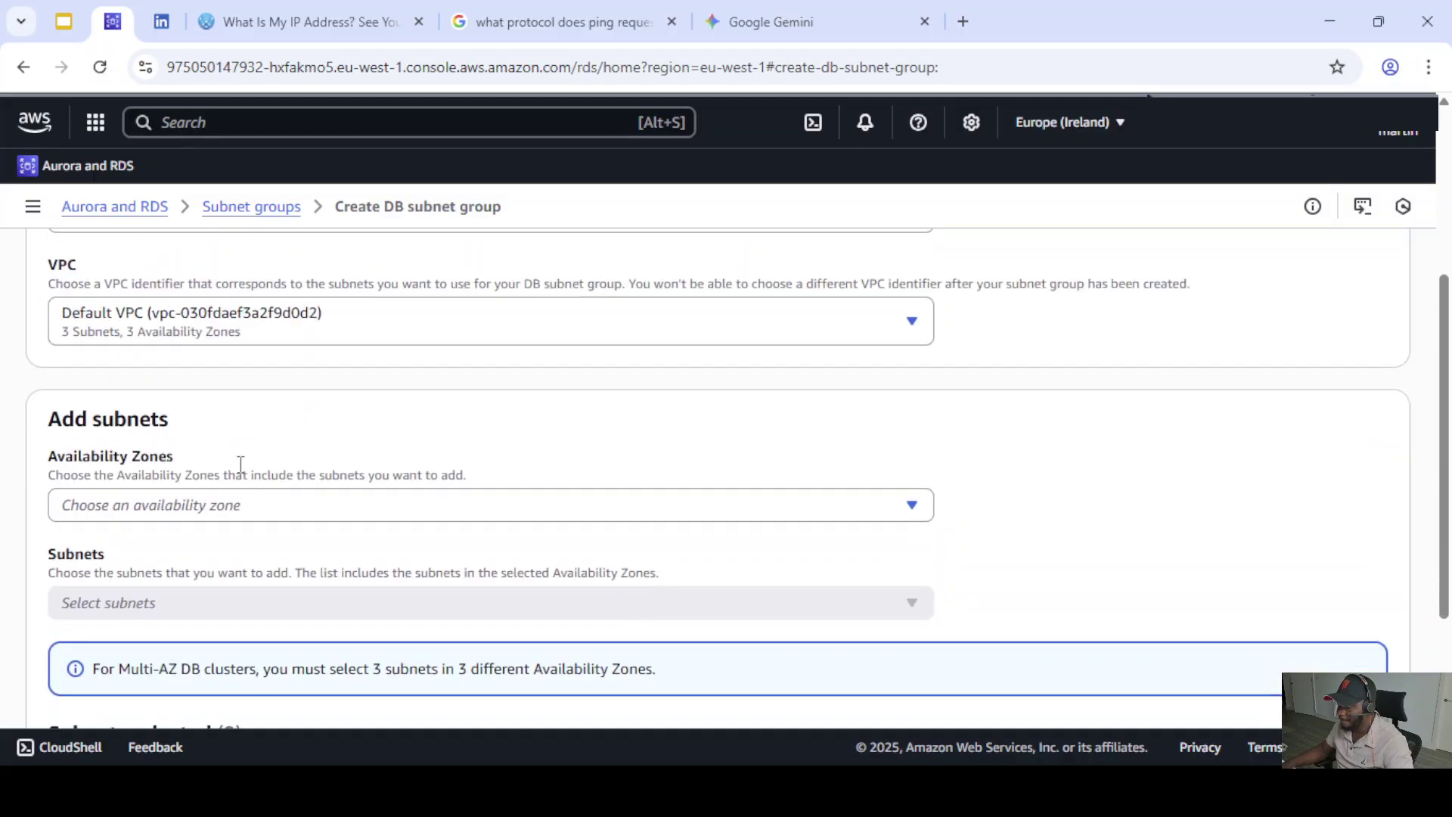
{"action": "scroll", "coordinate": [249, 463], "scroll_direction": "down", "scroll_amount": 2}
- Select availability zones eu-west-1a and eu-west-1b for the subnet group
{"action": "left_click", "coordinate": [241, 394]}
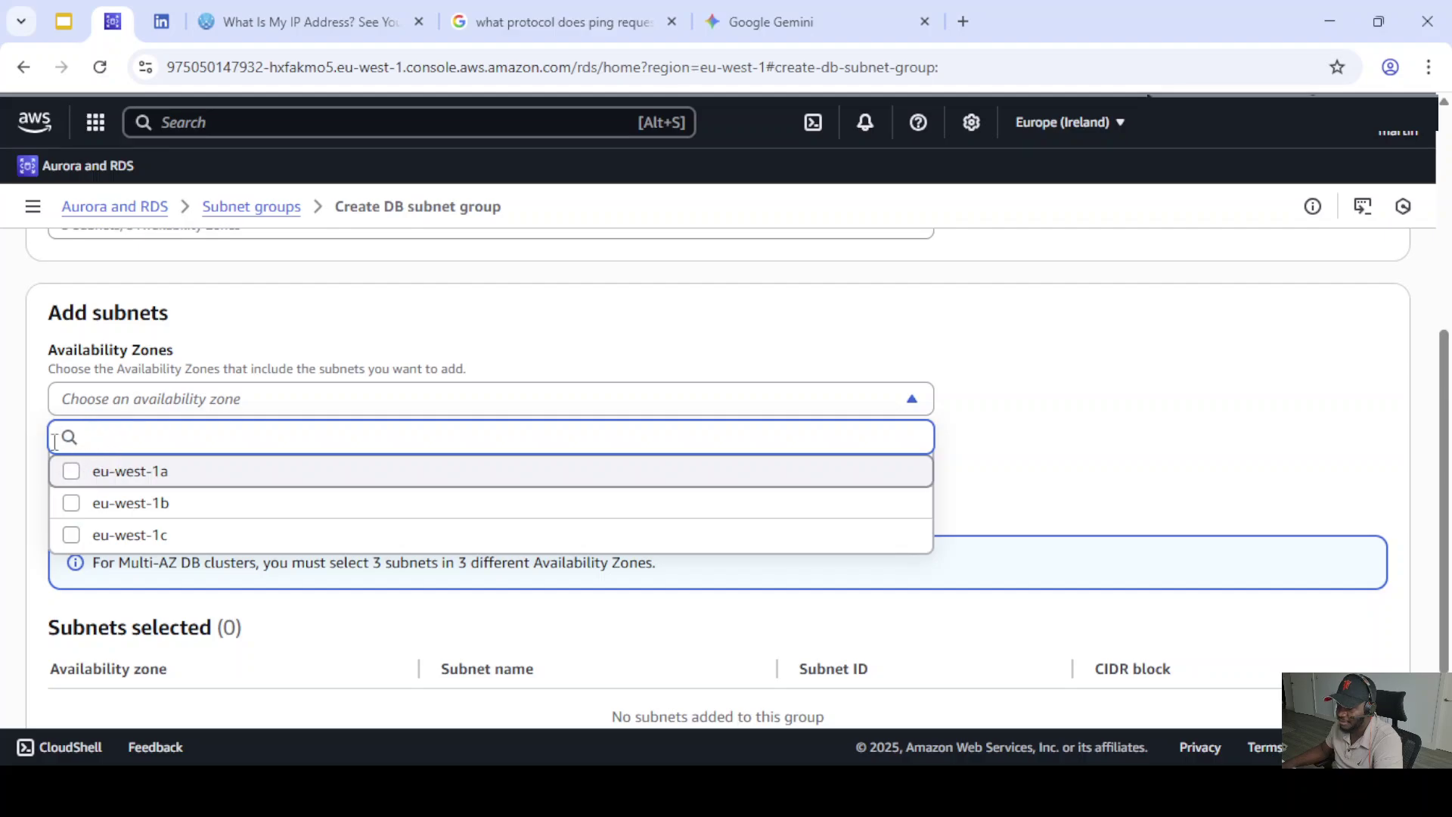
{"action": "left_click", "coordinate": [71, 472]}
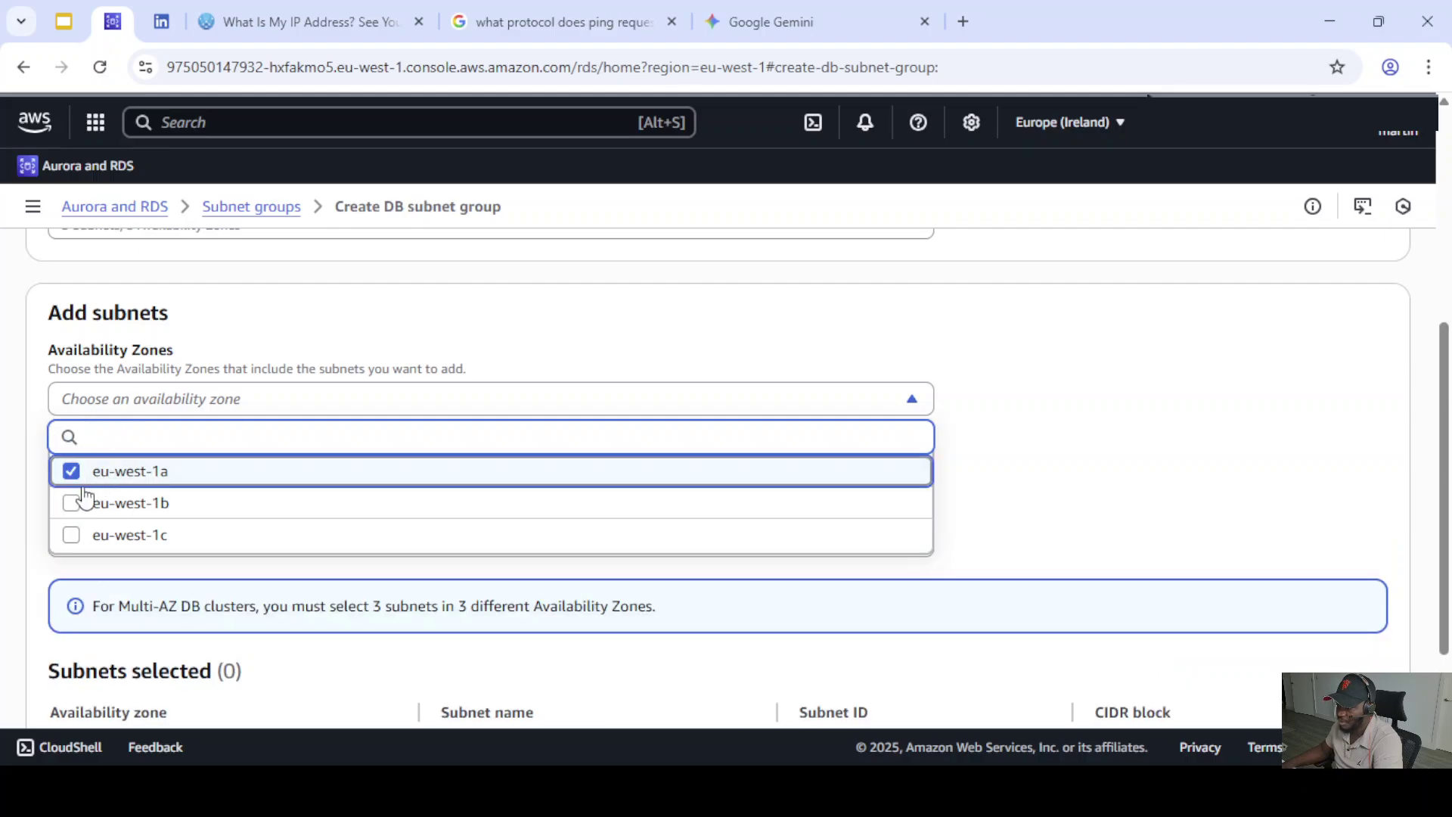
{"action": "left_click", "coordinate": [80, 503]}
{"action": "left_click", "coordinate": [983, 367]}
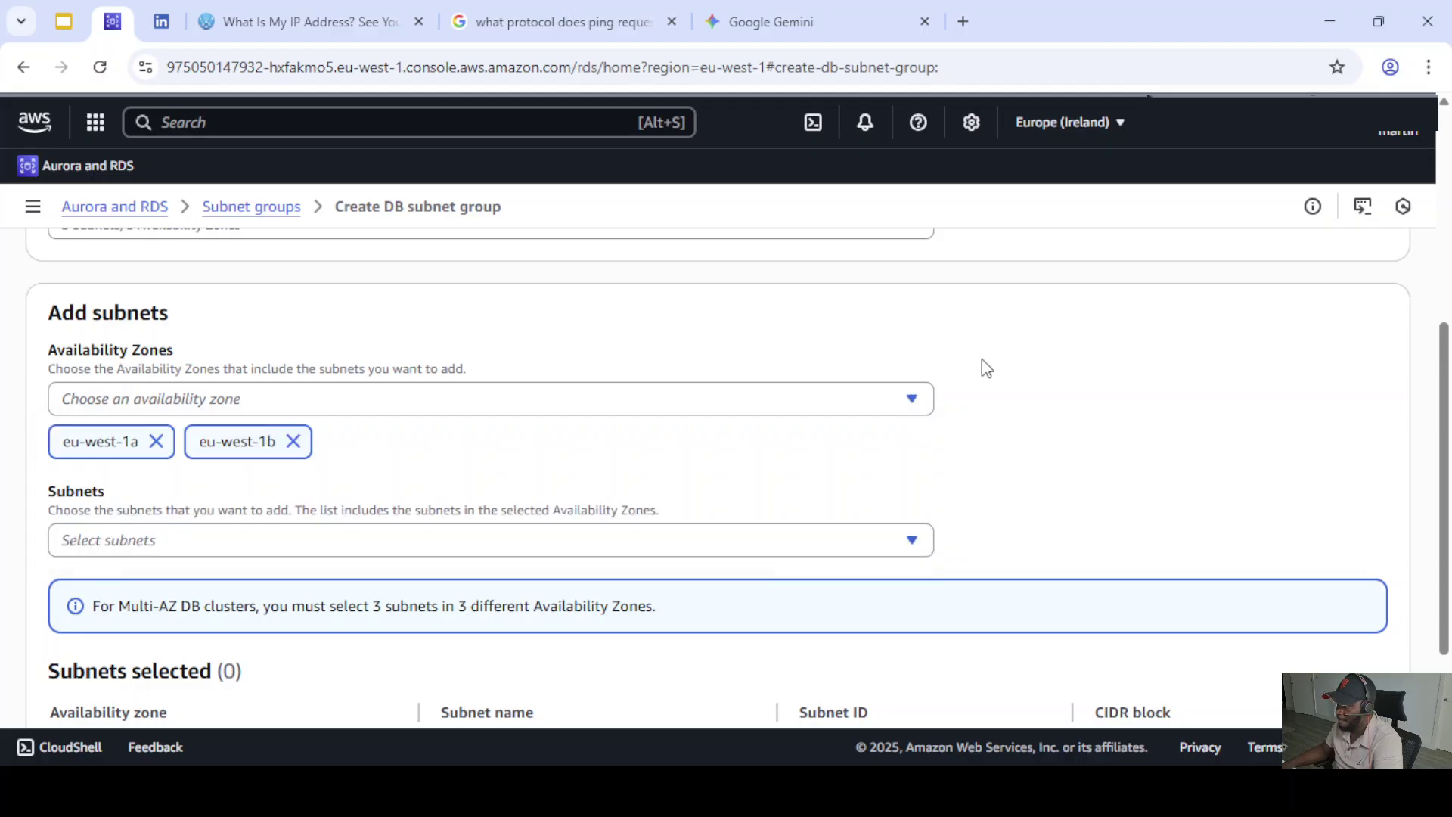
{"action": "scroll", "coordinate": [578, 454], "scroll_direction": "down", "scroll_amount": 2}
- Add the eu-west-1b and eu-west-1a subnets and create the subnet group
{"action": "left_click", "coordinate": [279, 436]}
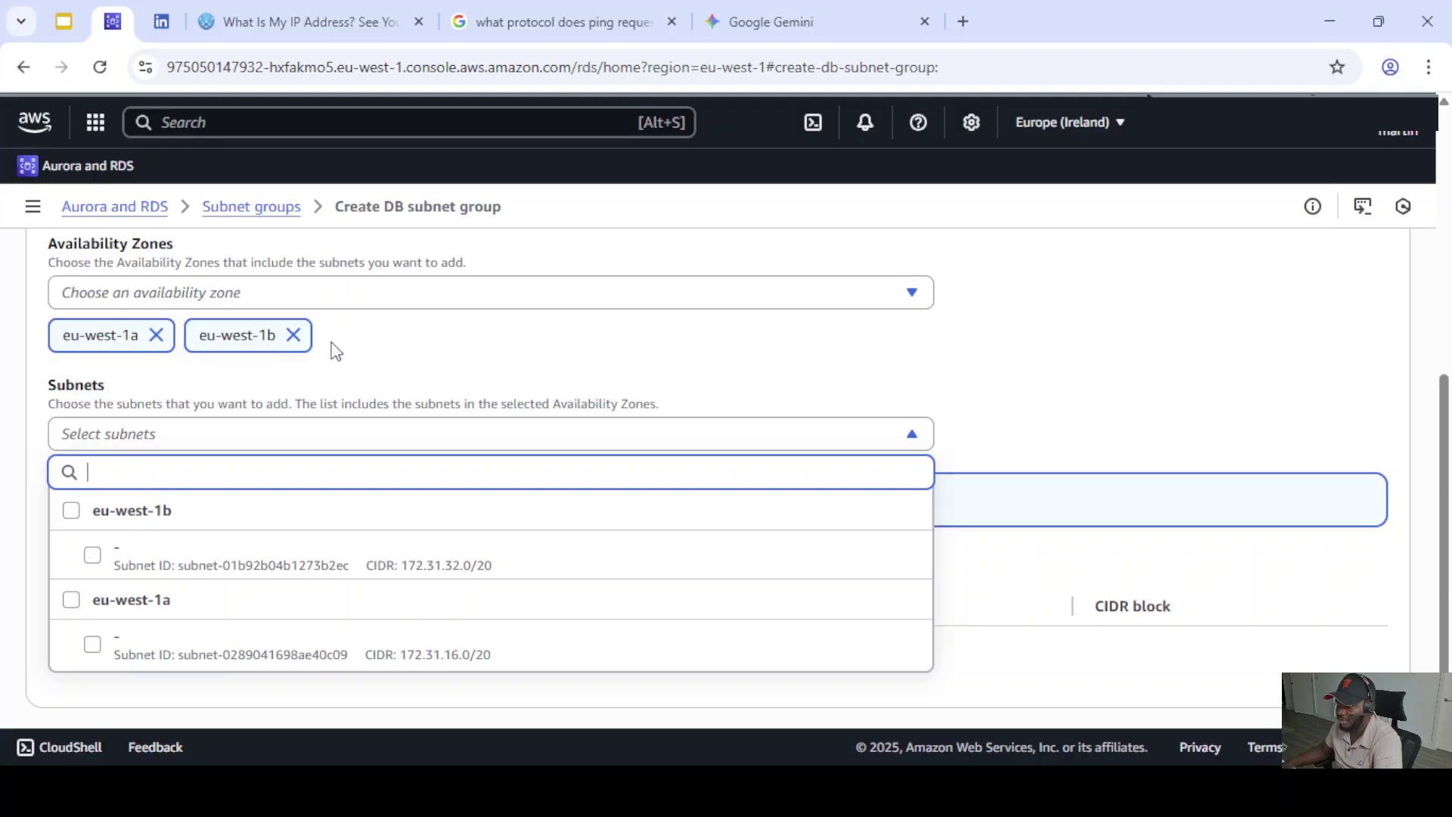
{"action": "left_click", "coordinate": [92, 557]}
{"action": "left_click", "coordinate": [92, 645]}
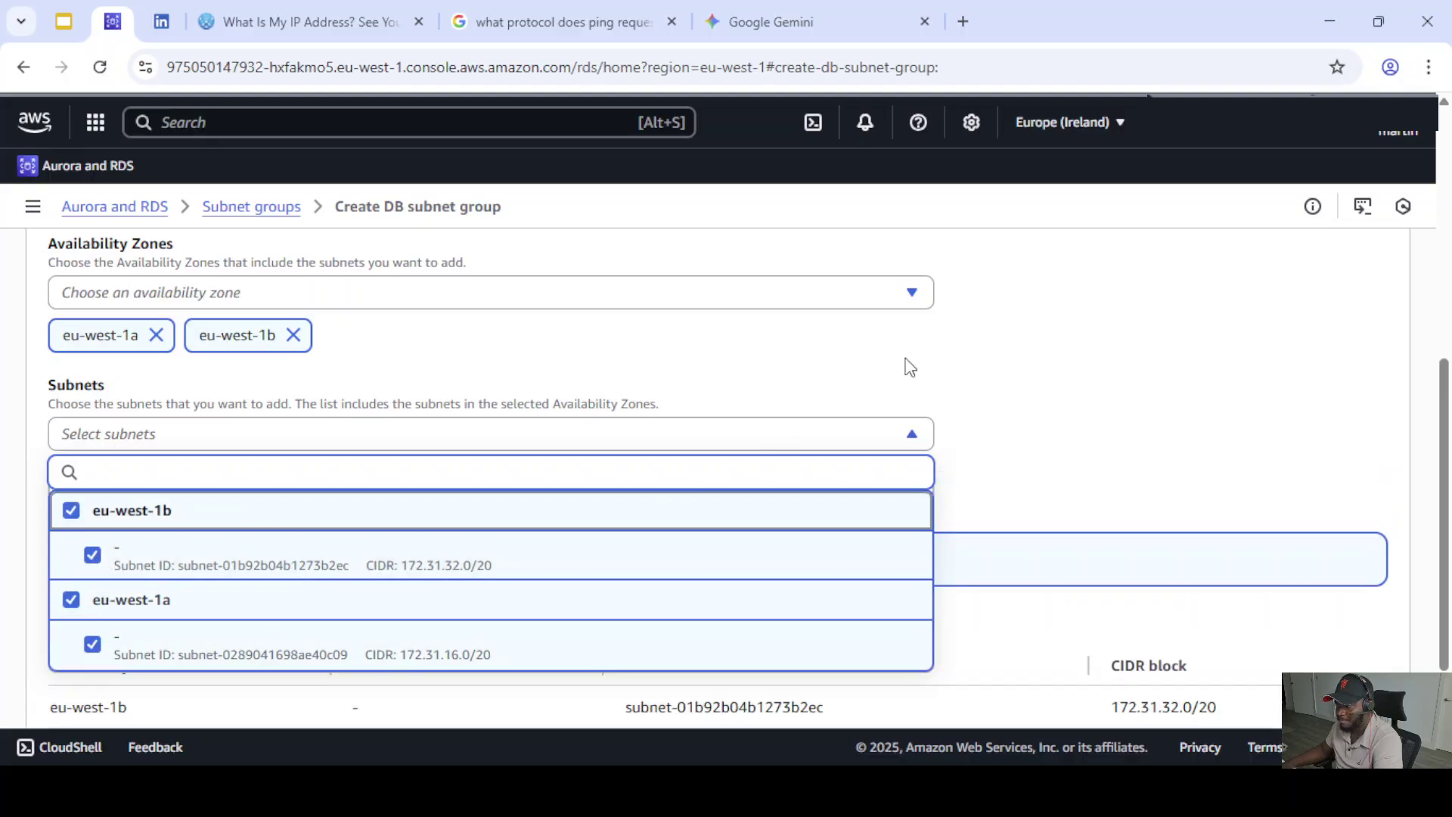
{"action": "left_click", "coordinate": [1083, 368]}
{"action": "scroll", "coordinate": [706, 488], "scroll_direction": "down", "scroll_amount": 3}
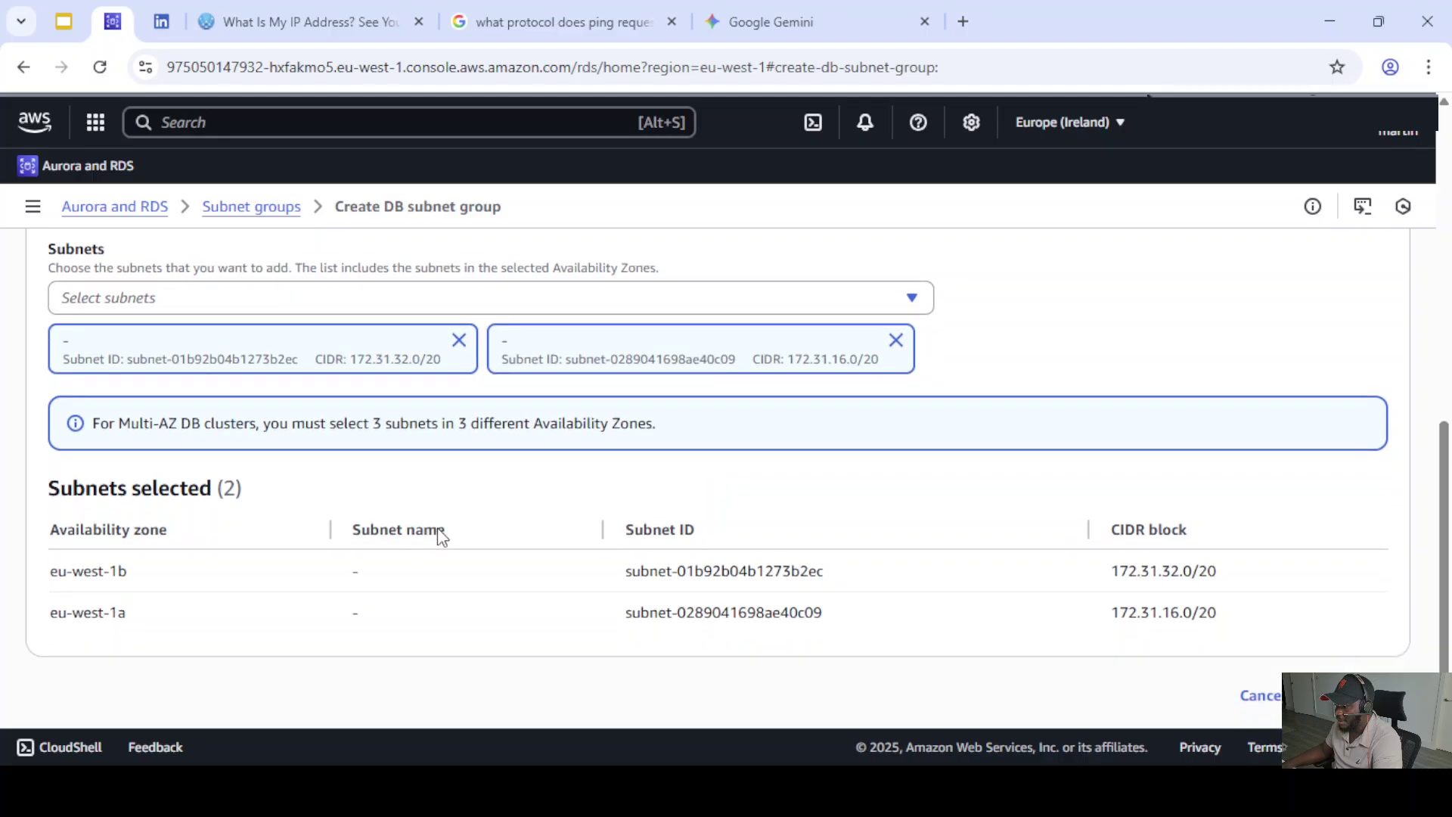
{"action": "left_click", "coordinate": [1358, 669]}
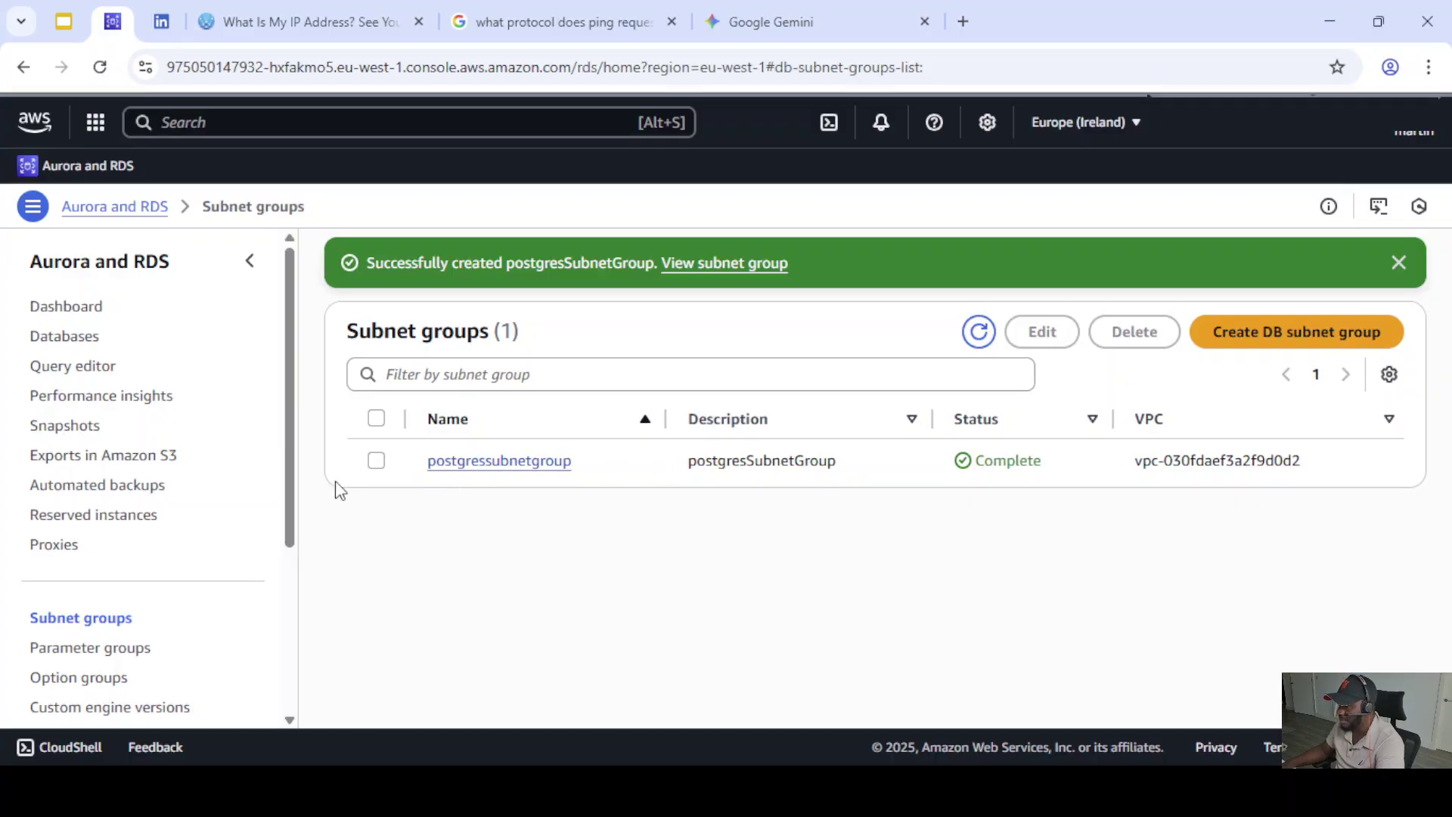
{"action": "scroll", "coordinate": [156, 587], "scroll_direction": "down", "scroll_amount": 2}
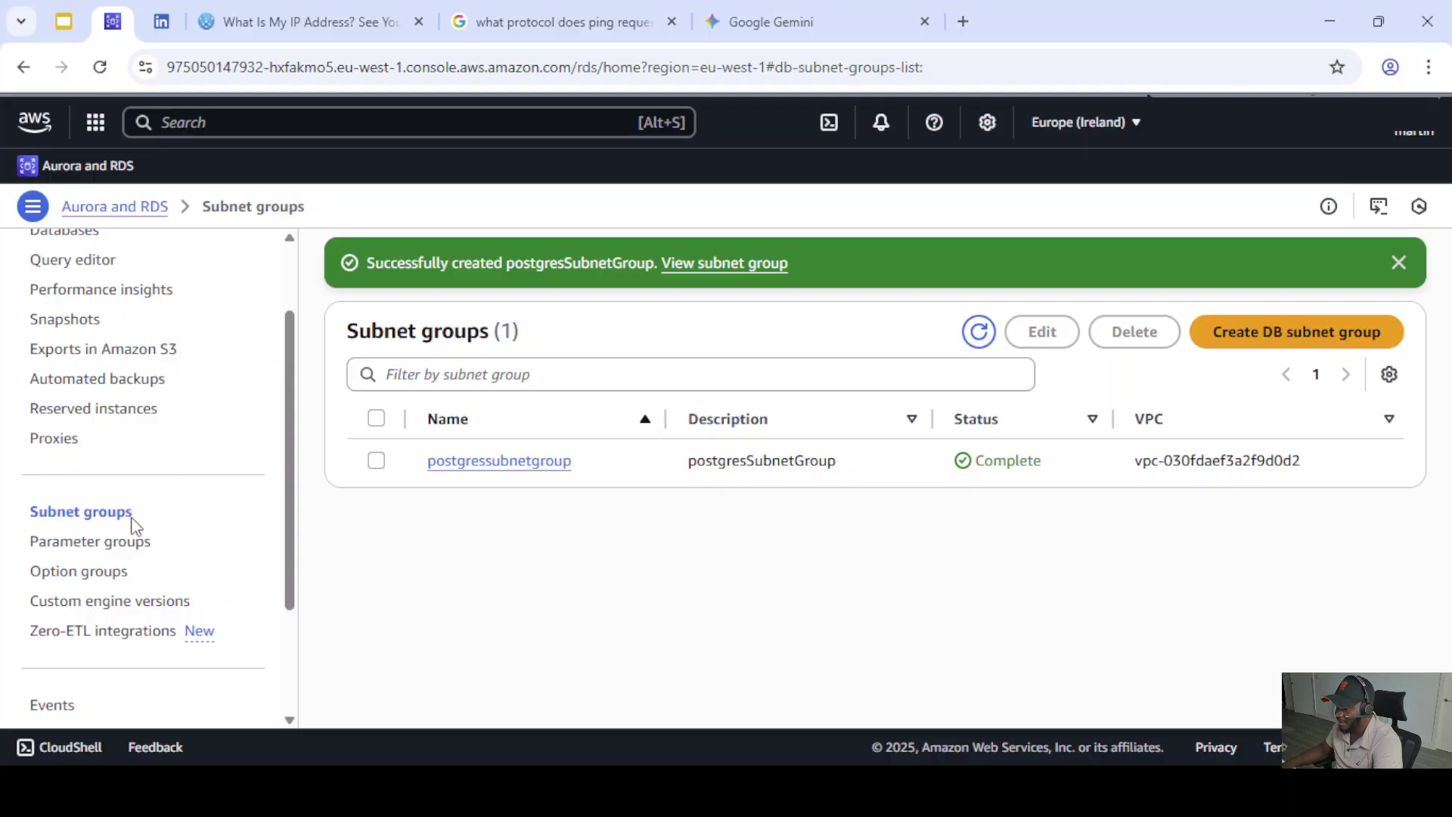
- Review the default.postgres17 parameter group, return to Custom, and start a new parameter group
{"action": "left_click", "coordinate": [84, 543]}
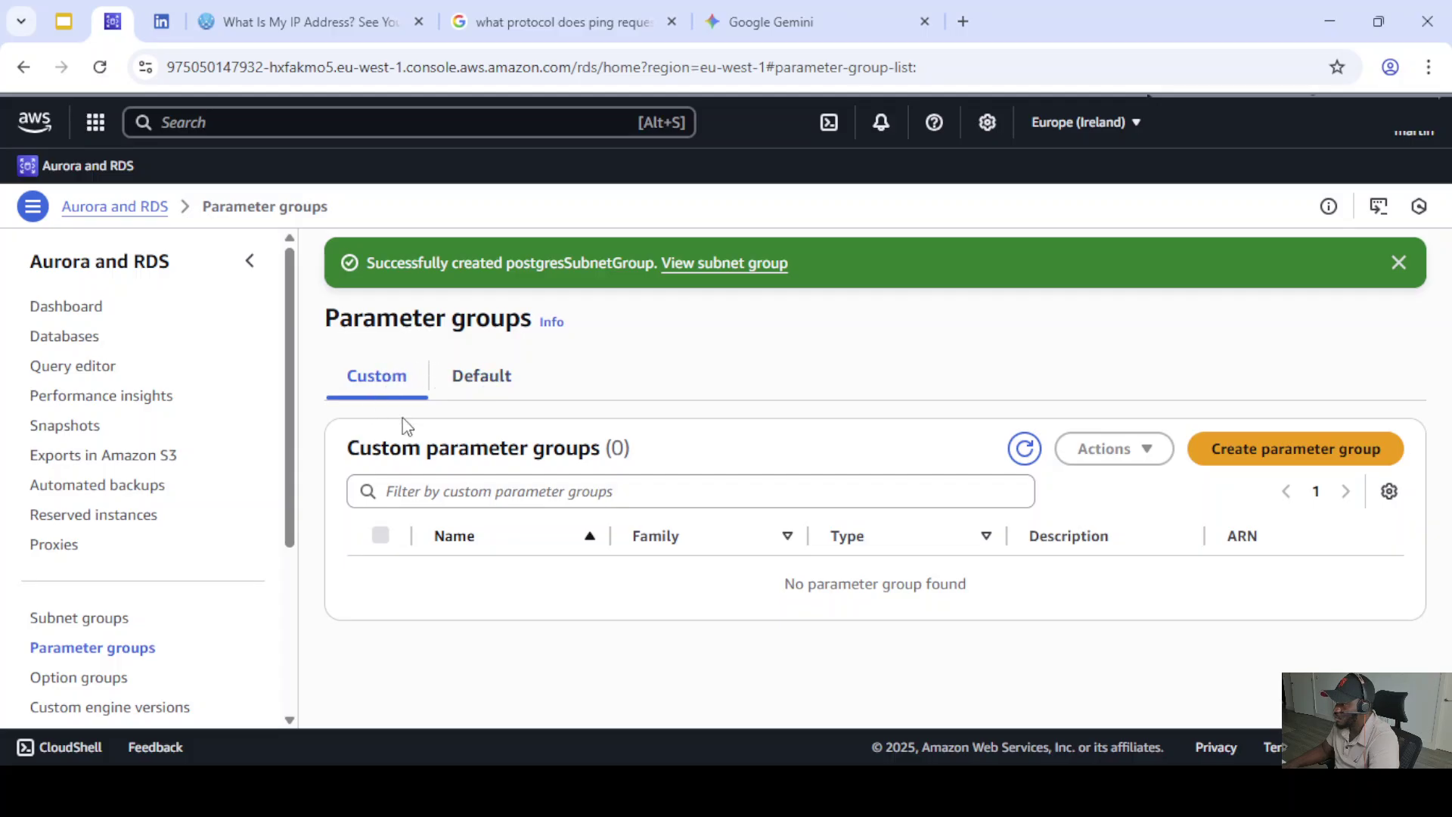
{"action": "left_click", "coordinate": [484, 378]}
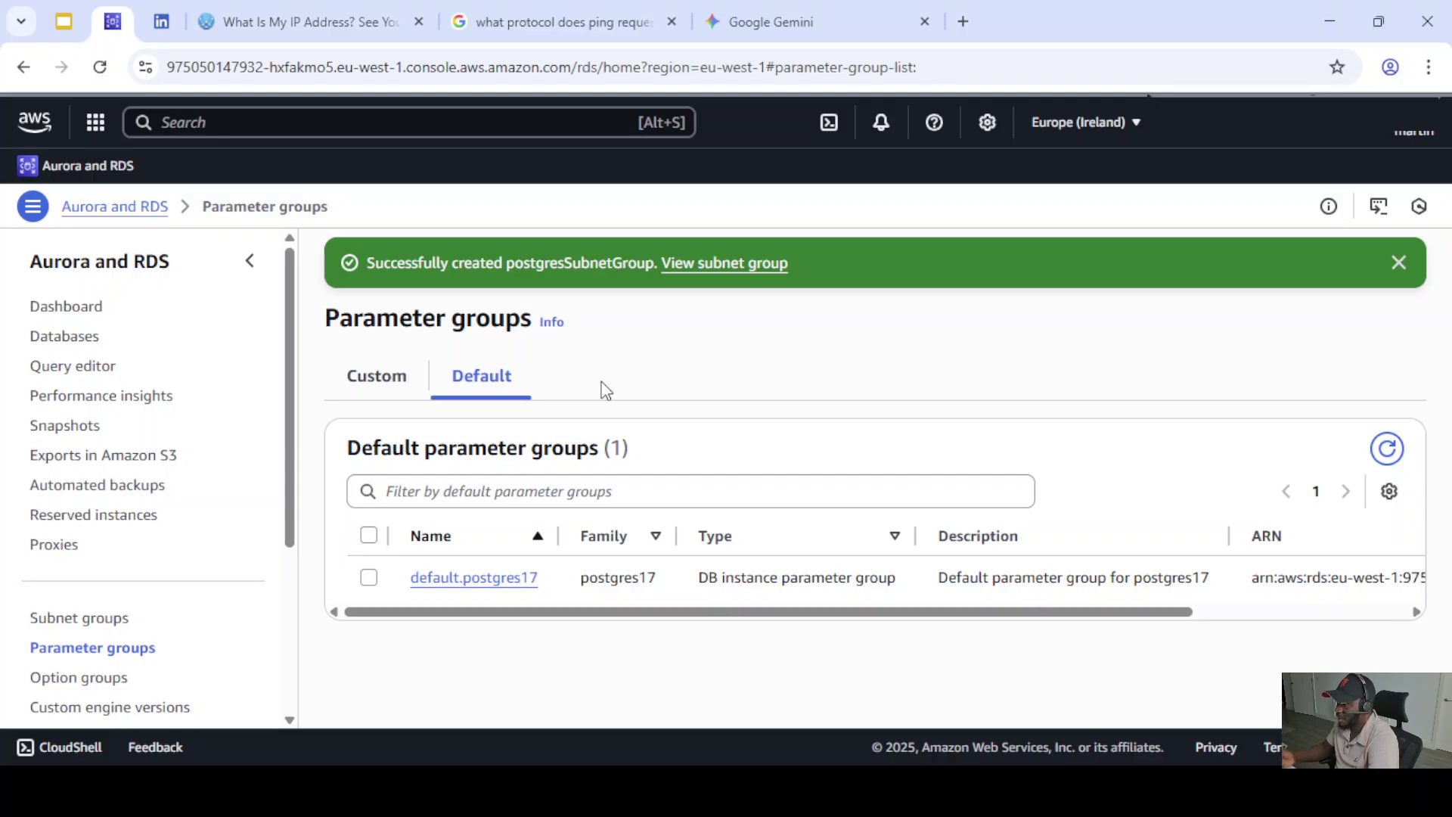
{"action": "left_click", "coordinate": [381, 381]}
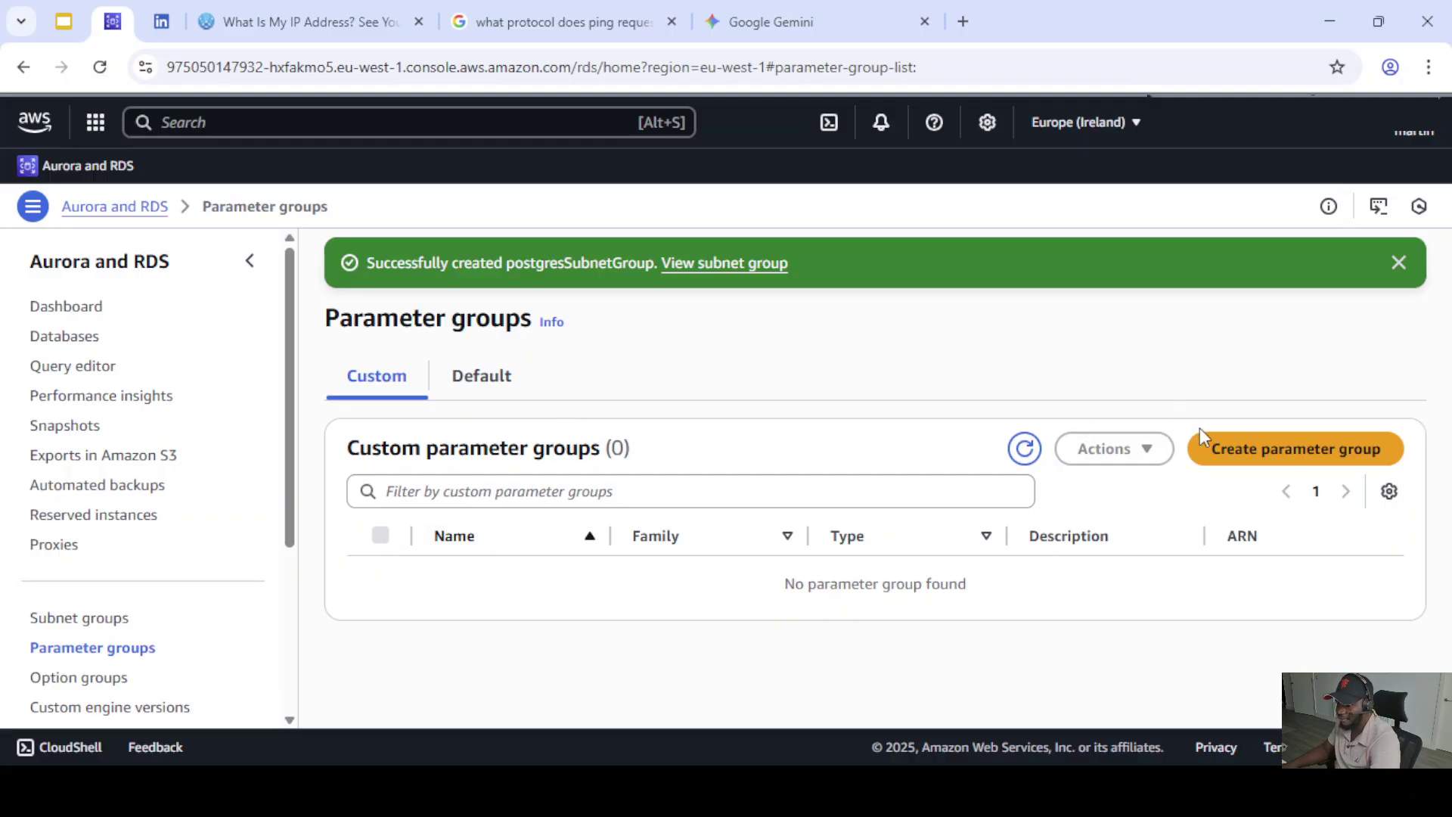
{"action": "left_click", "coordinate": [1338, 459]}
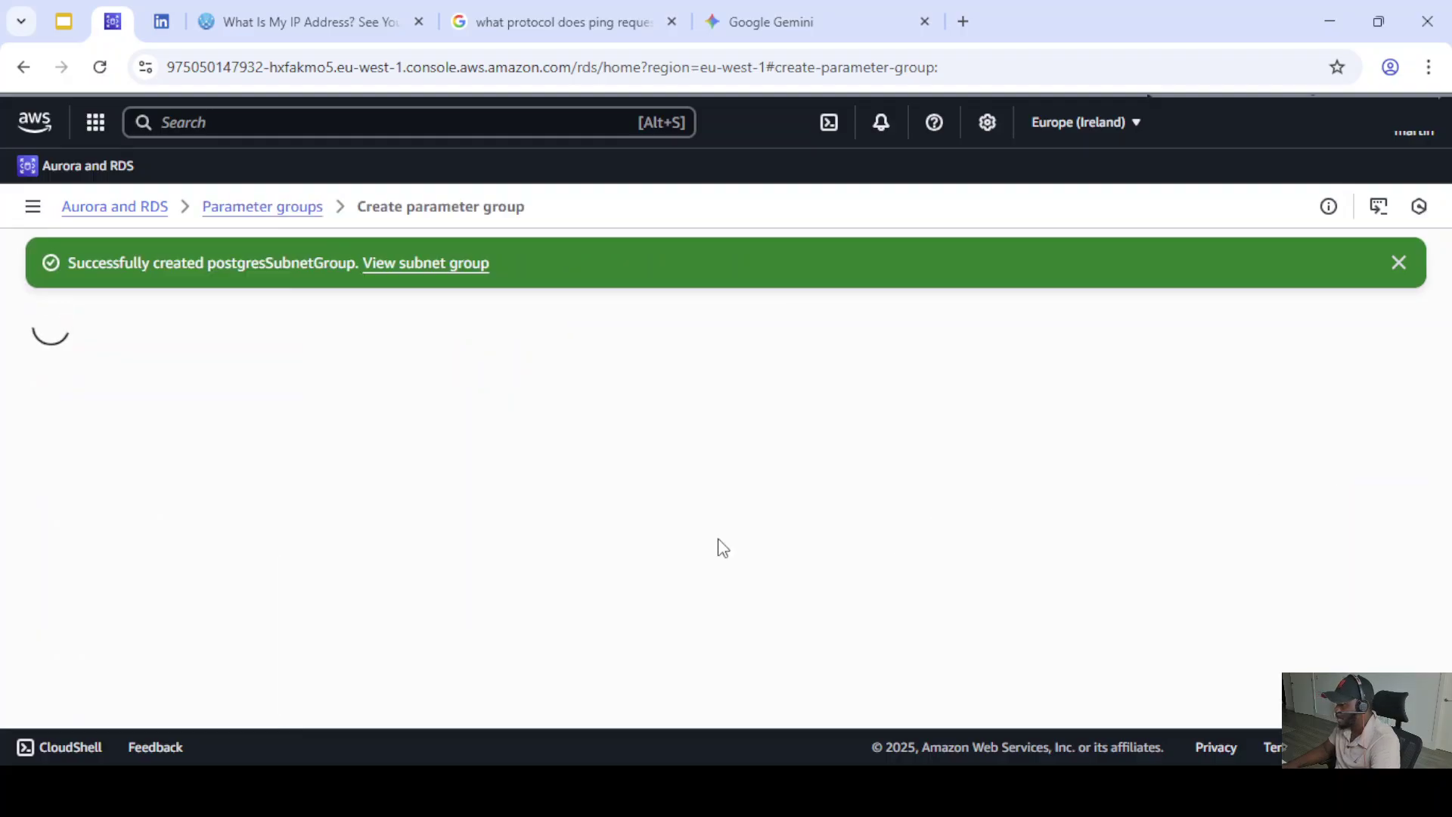
- Name the parameter group postgrespg and use the same text as its description
{"action": "scroll", "coordinate": [146, 374], "scroll_direction": "down", "scroll_amount": 2}
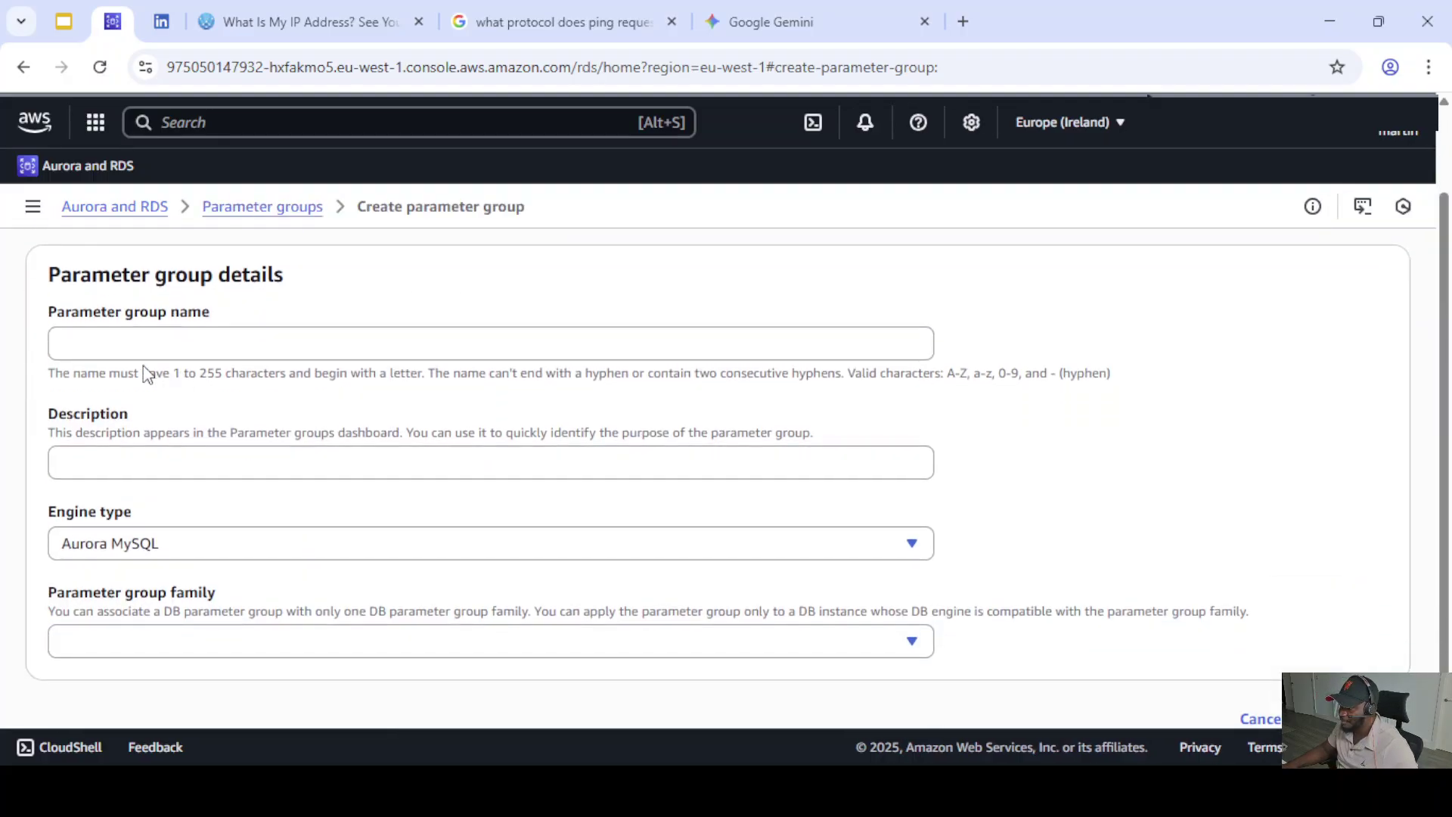
{"action": "left_click", "coordinate": [109, 338]}
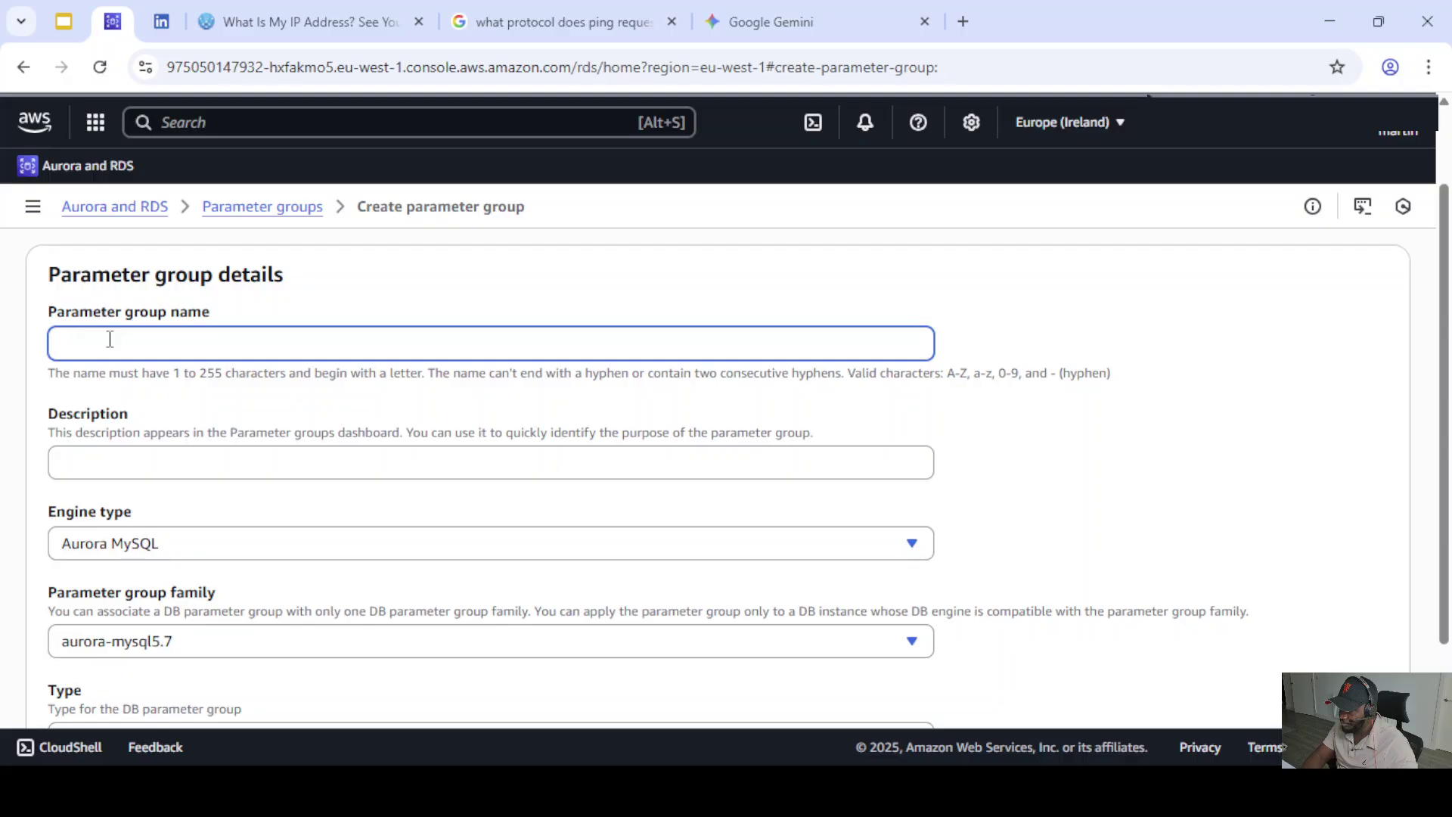
{"action": "type", "text": "pos"}
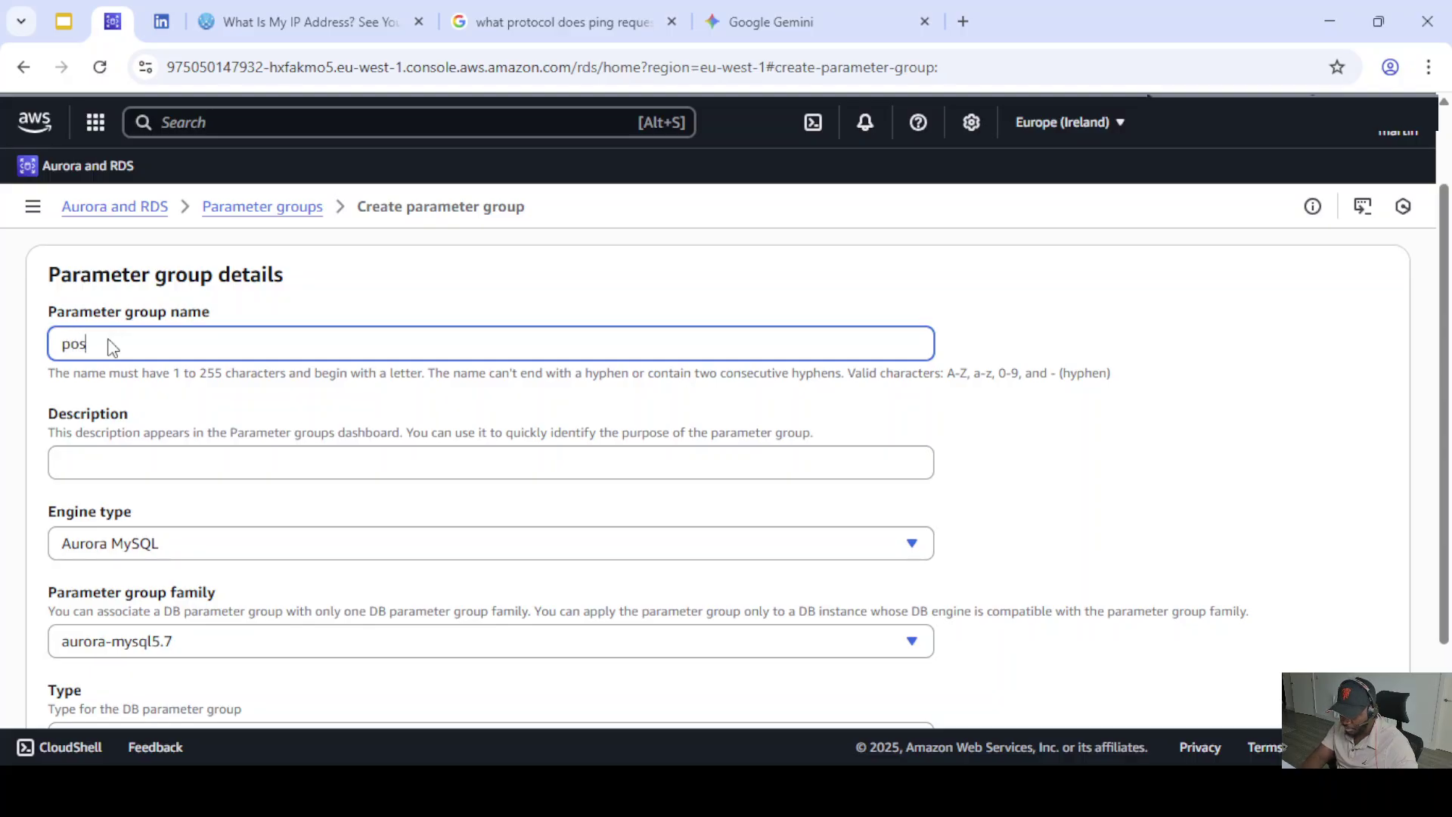
{"action": "type", "text": "tgrespg"}
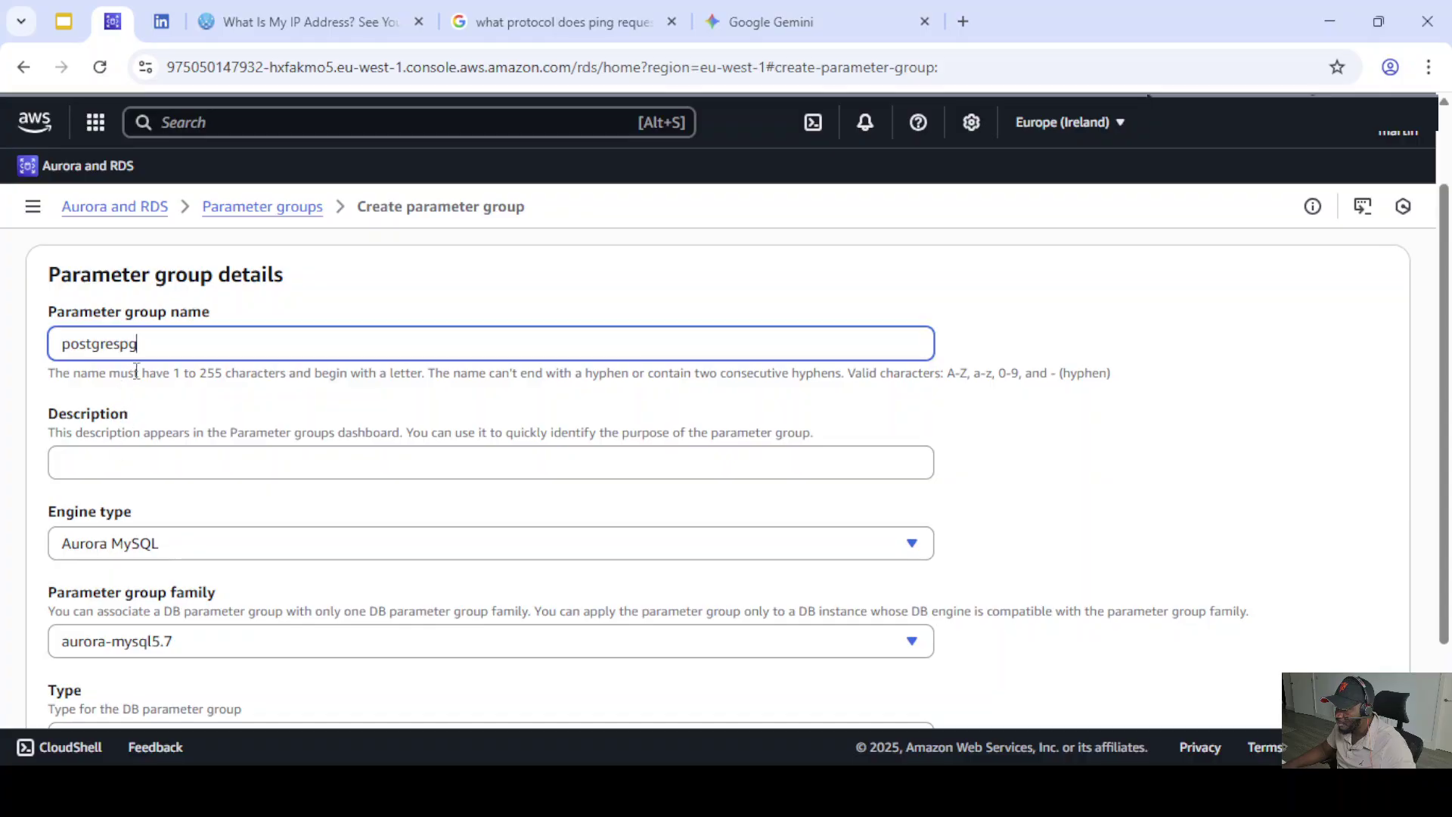
{"action": "left_click", "coordinate": [105, 456]}
{"action": "double_click", "coordinate": [89, 335]}
{"action": "key", "text": "ctrl+c"}
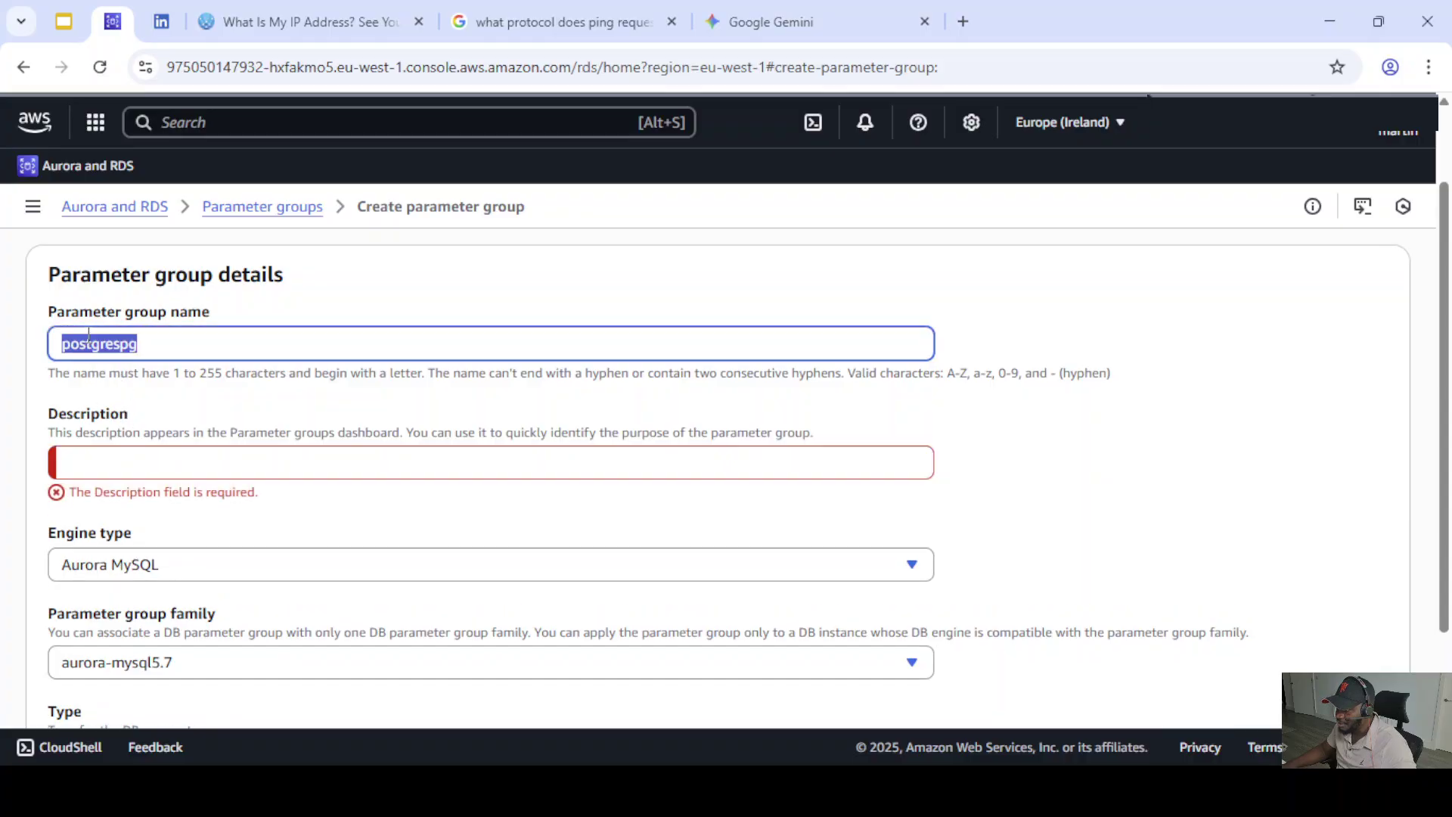
{"action": "left_click", "coordinate": [101, 471]}
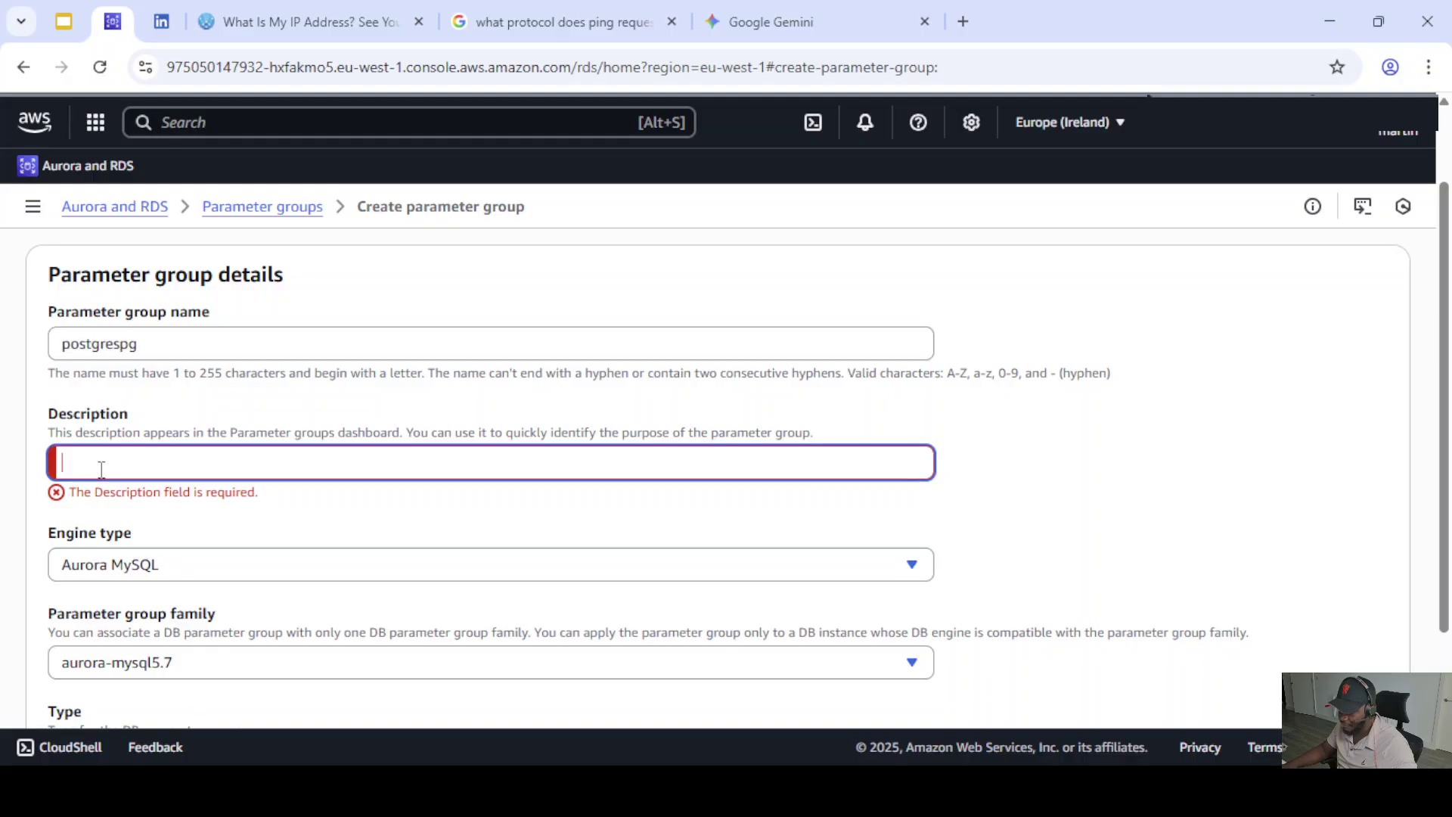
{"action": "key", "text": "ctrl+v"}
- Set the engine type to PostgreSQL and the parameter group family to postgres17
{"action": "left_click", "coordinate": [189, 545]}
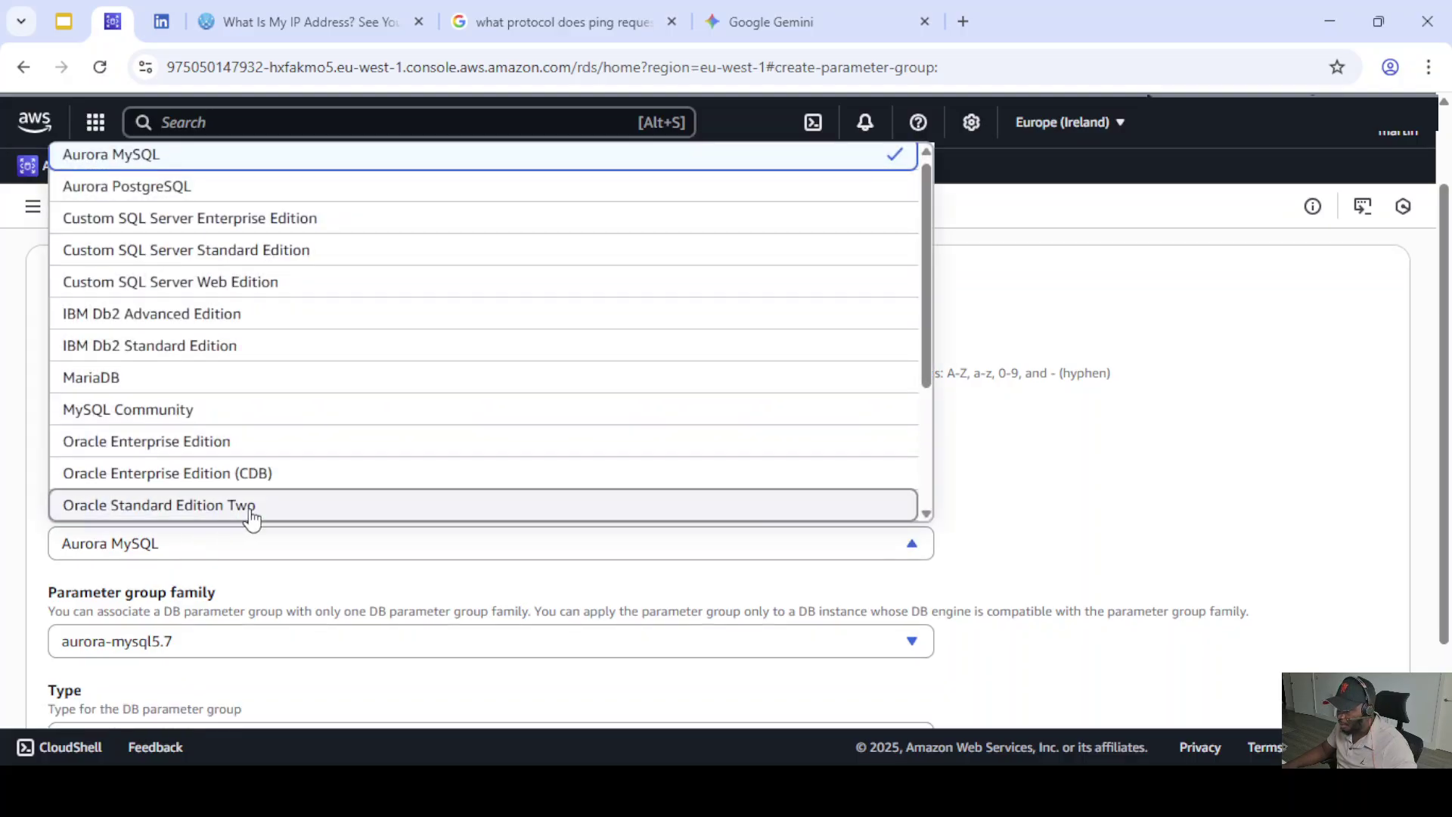
{"action": "scroll", "coordinate": [269, 415], "scroll_direction": "down", "scroll_amount": 3}
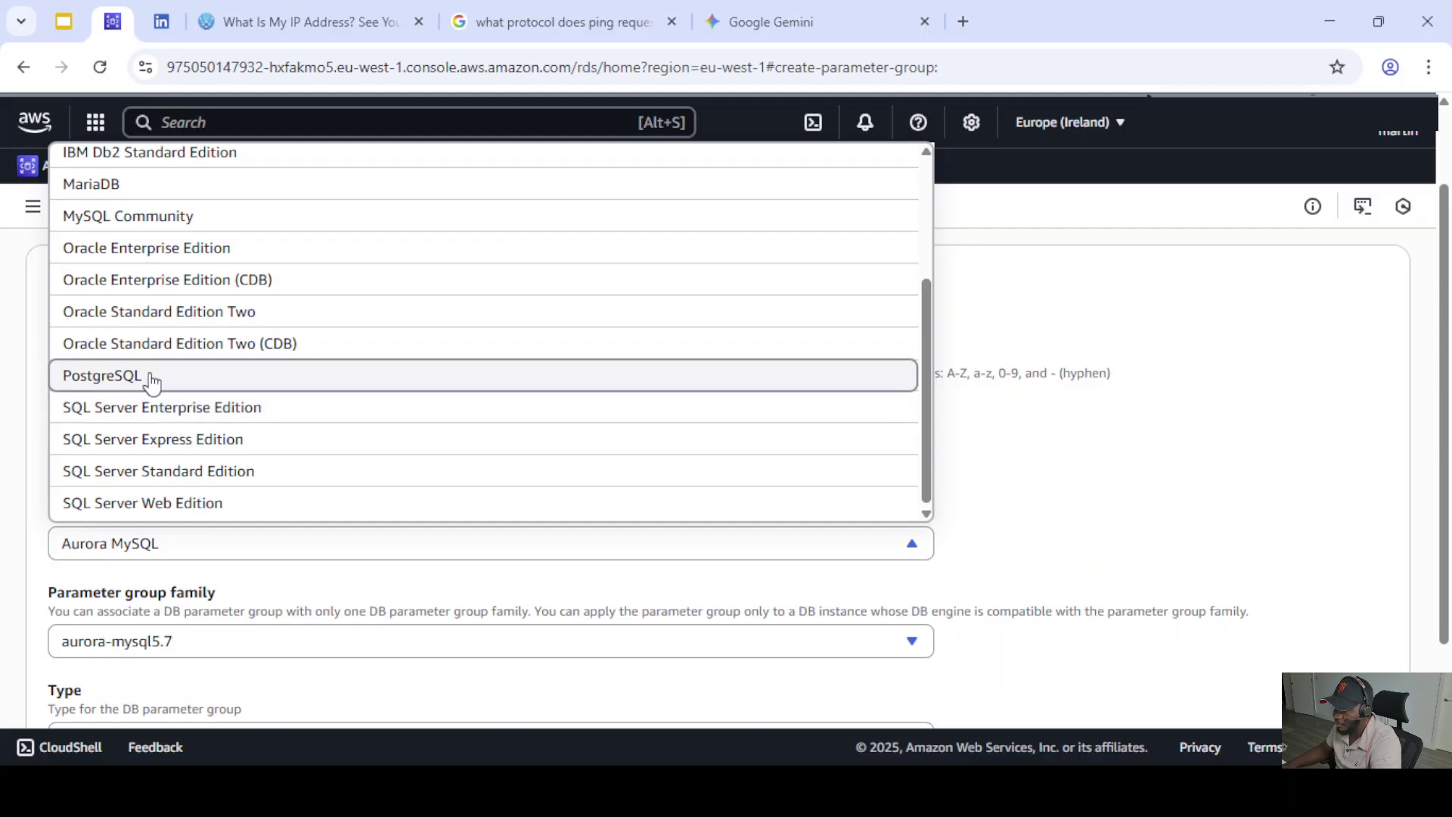
{"action": "left_click", "coordinate": [139, 382]}
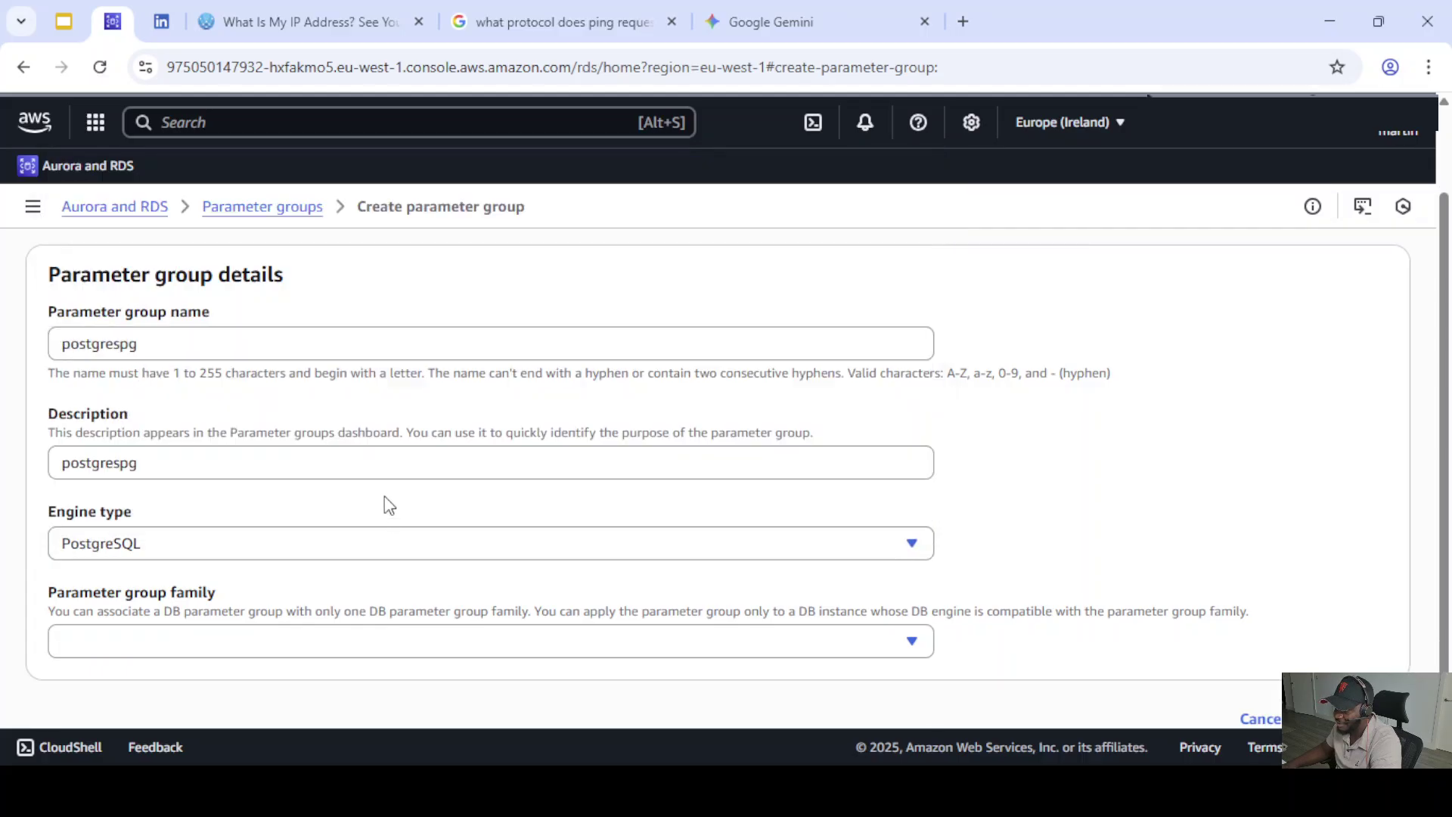
{"action": "scroll", "coordinate": [386, 503], "scroll_direction": "down", "scroll_amount": 1}
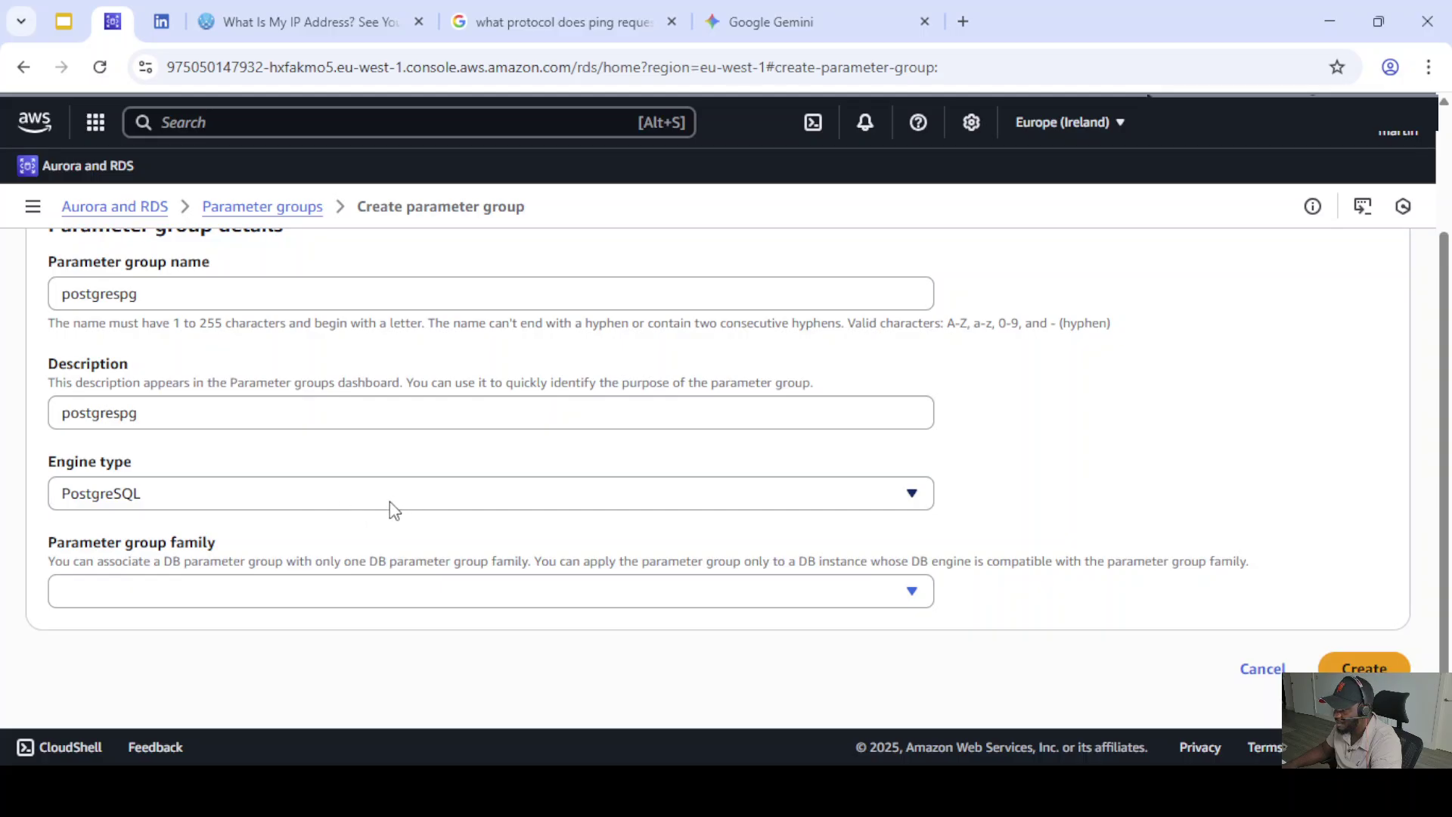
{"action": "left_click", "coordinate": [189, 594]}
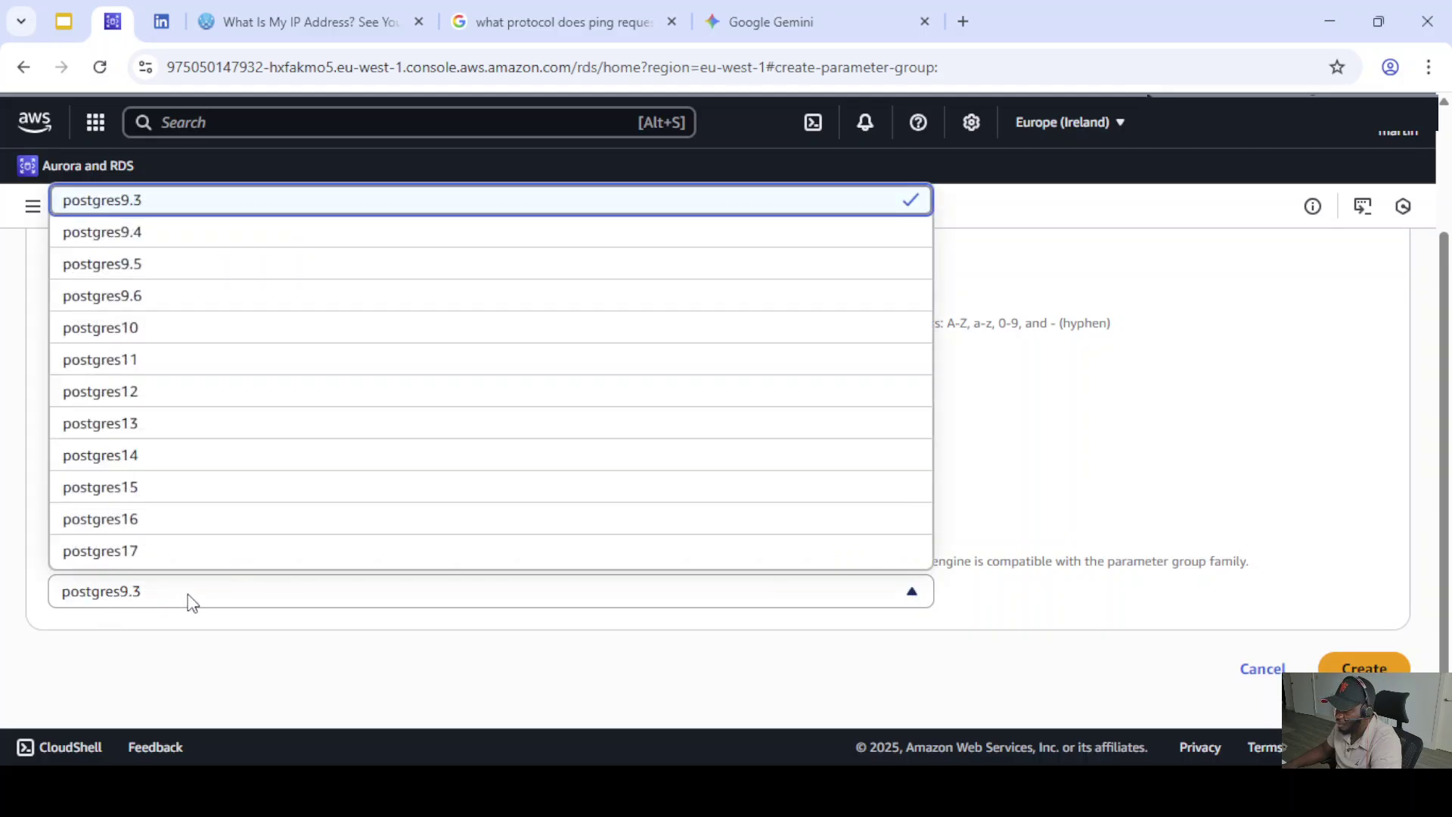
{"action": "left_click", "coordinate": [136, 560]}
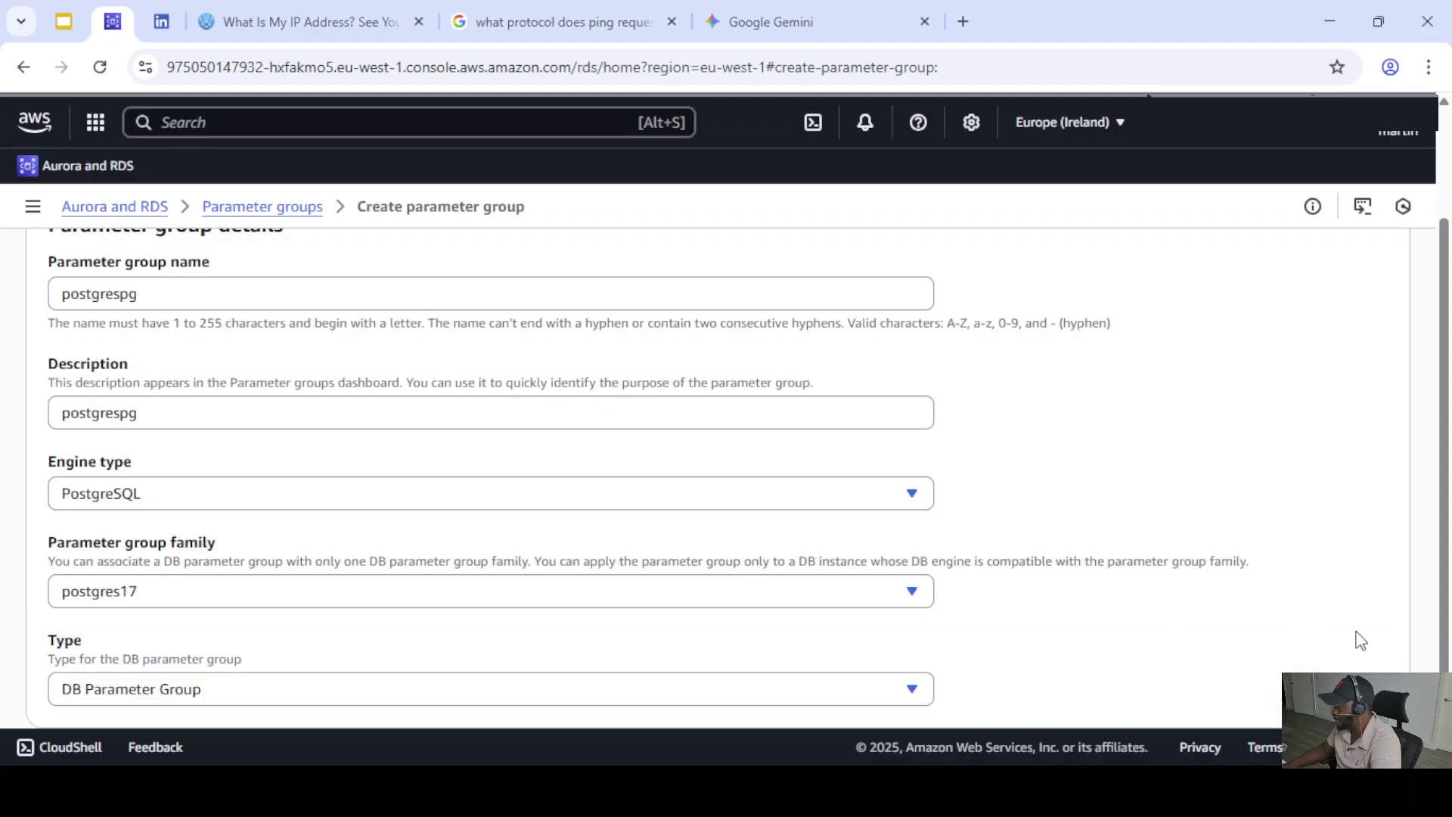
- Keep DB Parameter Group as the type and create the postgrespg parameter group
{"action": "scroll", "coordinate": [1025, 593], "scroll_direction": "down", "scroll_amount": 1}
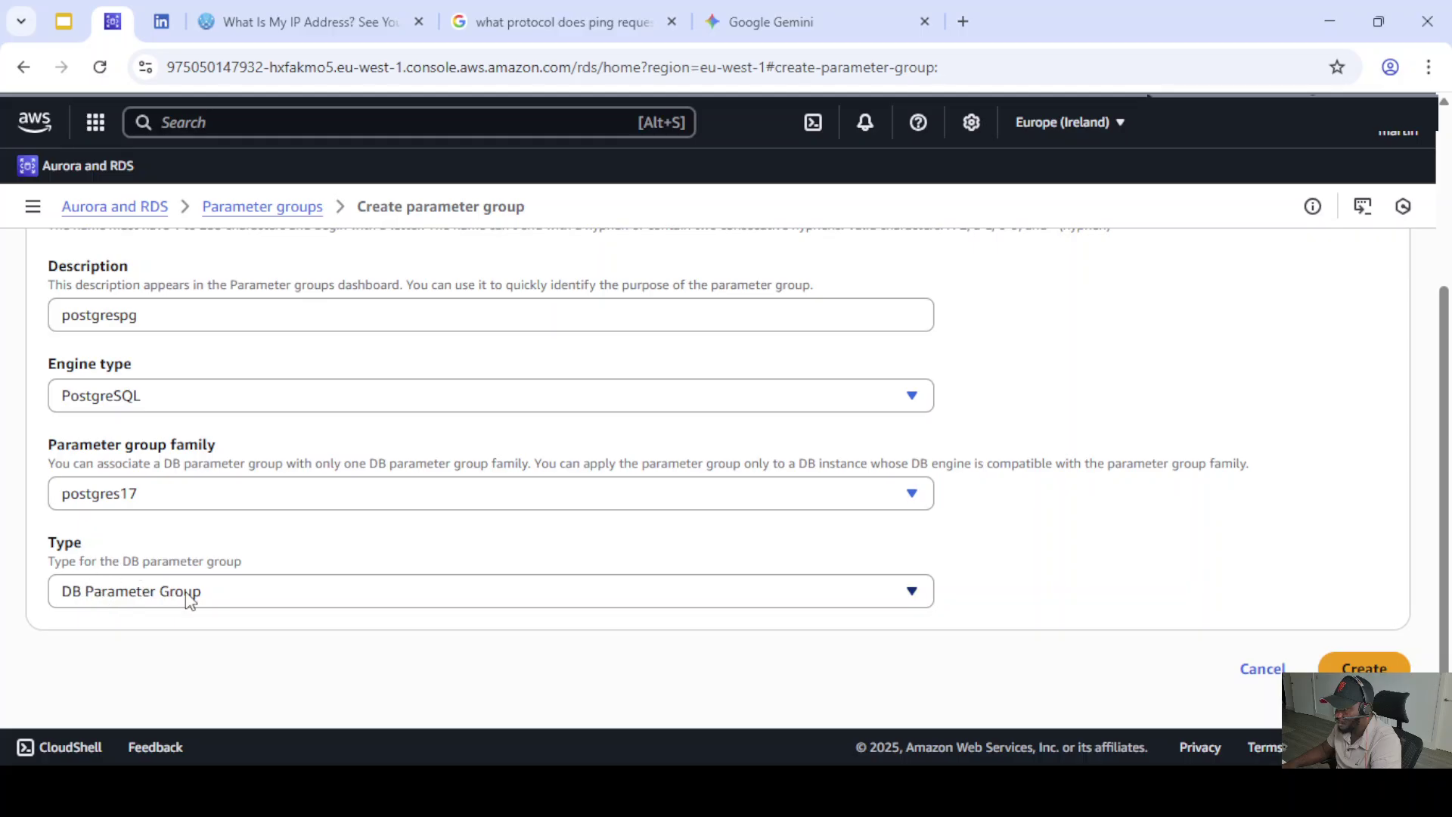
{"action": "left_click", "coordinate": [240, 603]}
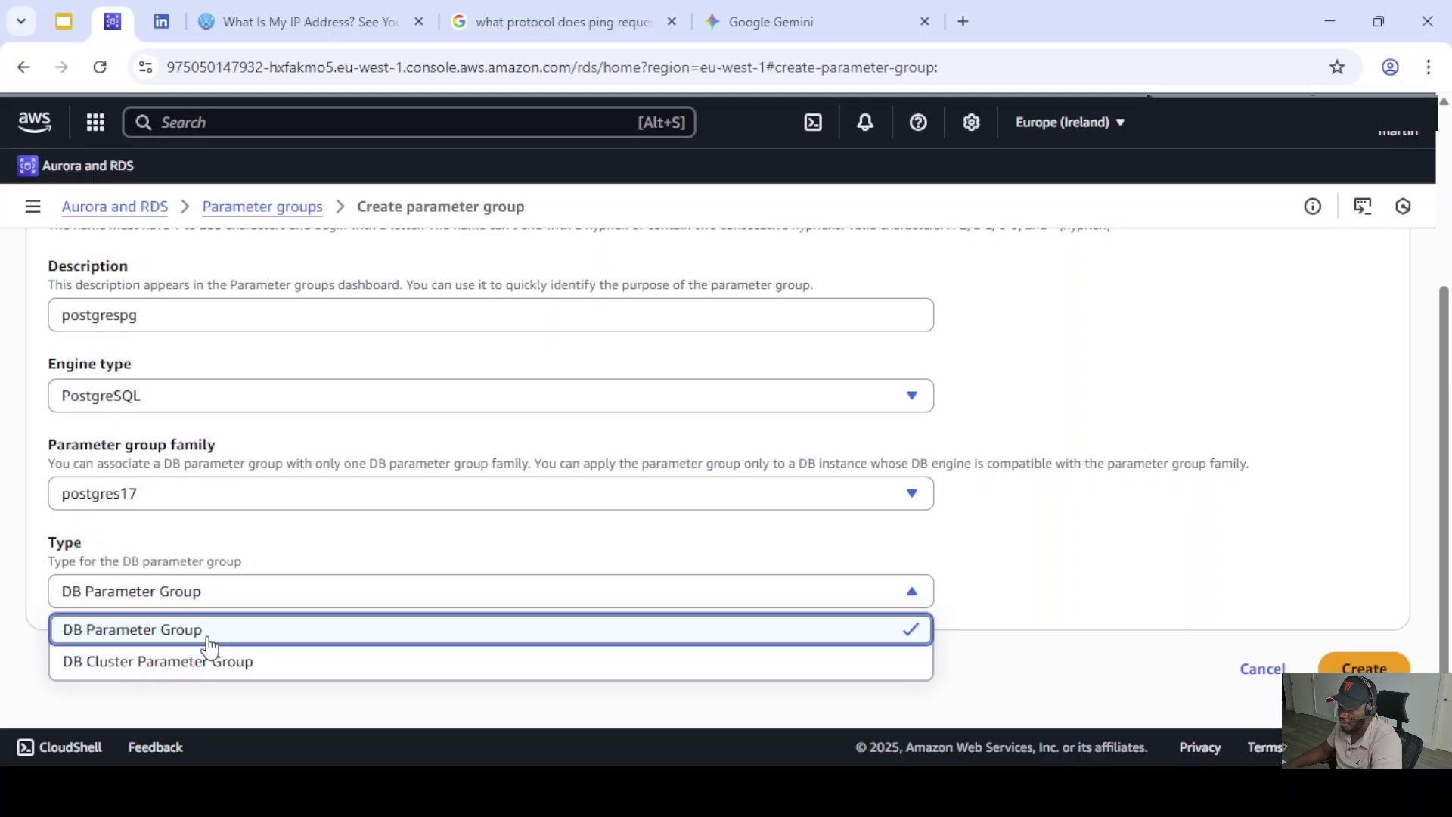
{"action": "left_click", "coordinate": [169, 632]}
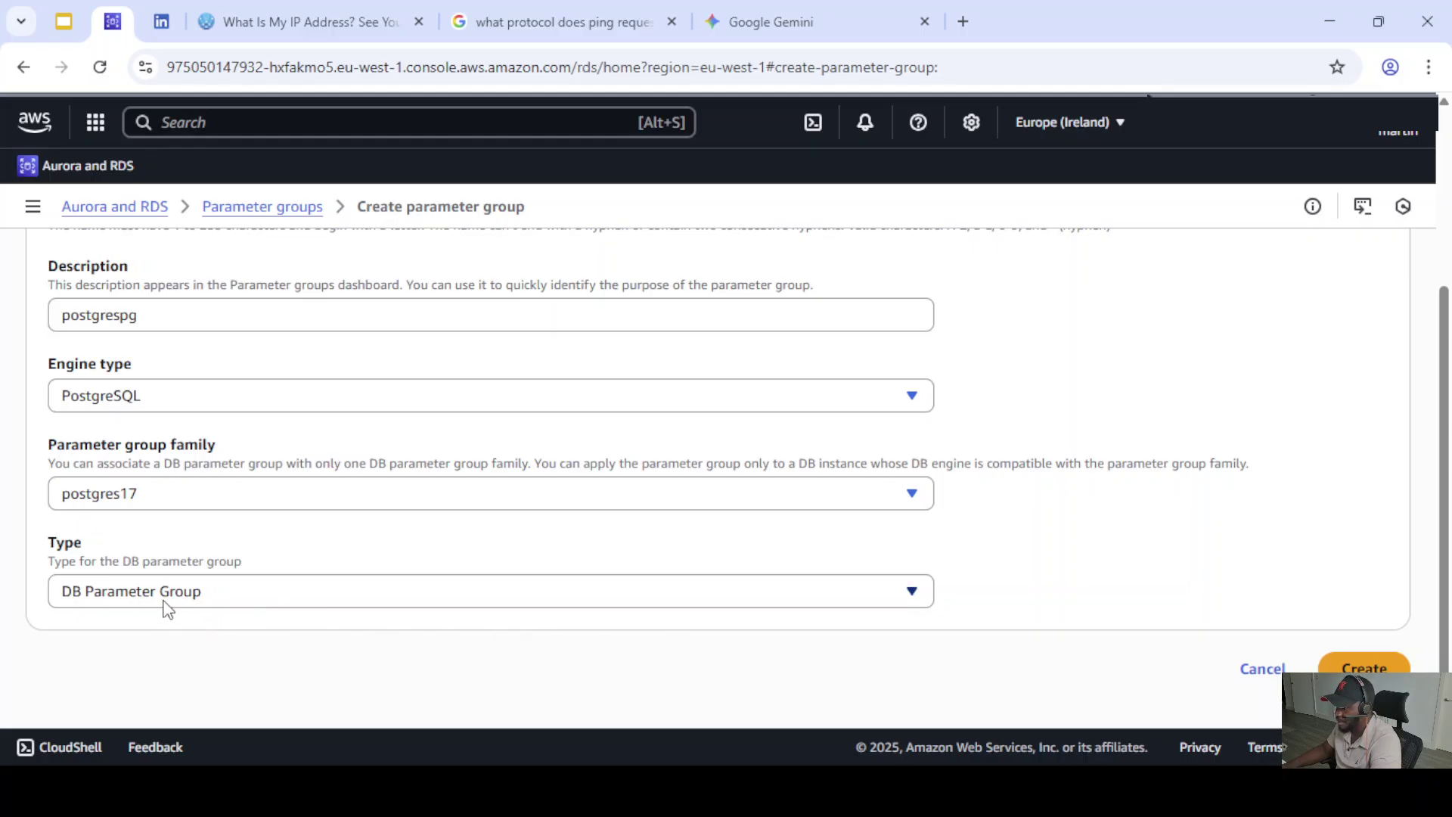
{"action": "left_click", "coordinate": [1362, 669]}
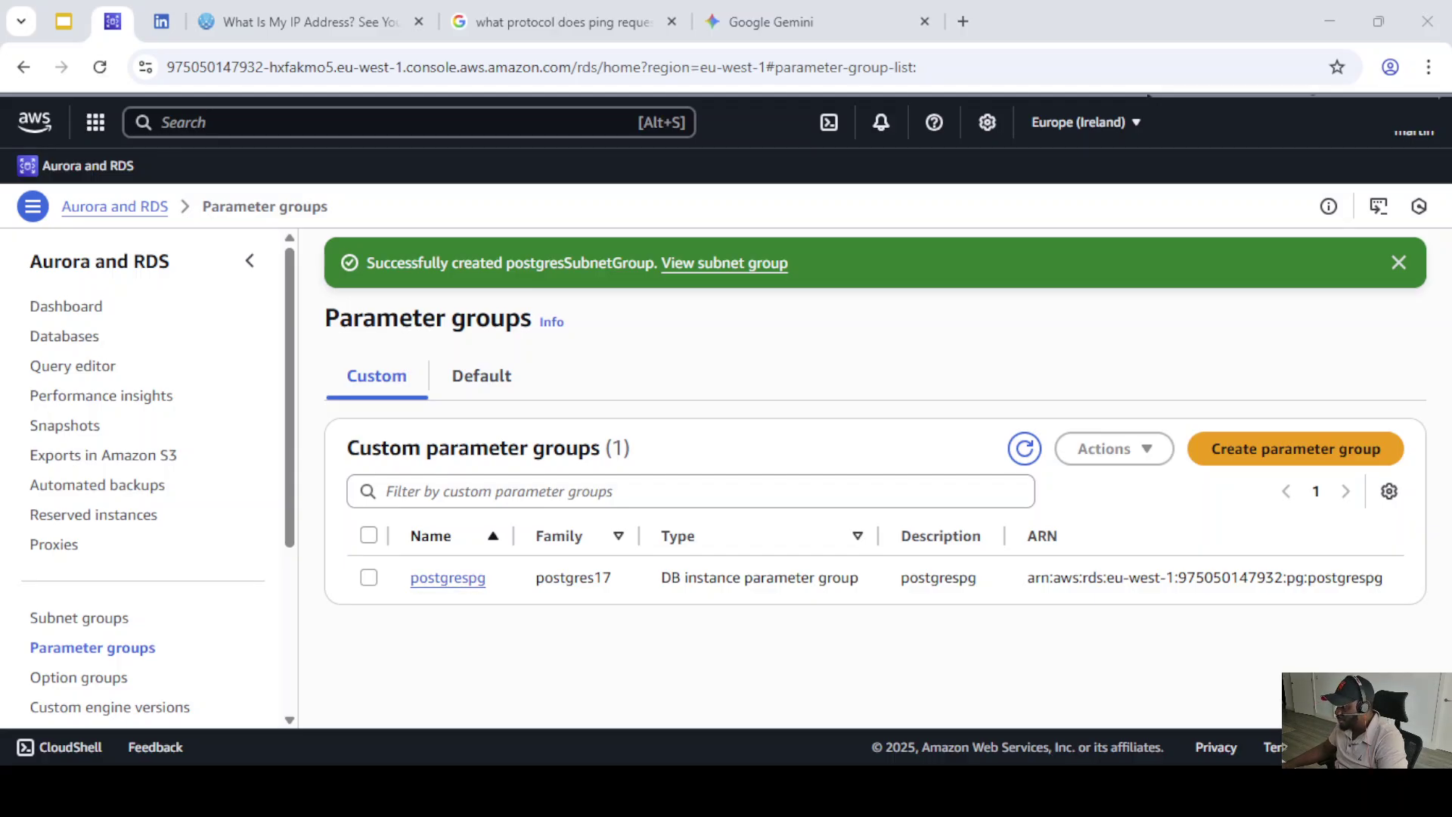
{"action": "scroll", "coordinate": [144, 476], "scroll_direction": "down", "scroll_amount": 2}
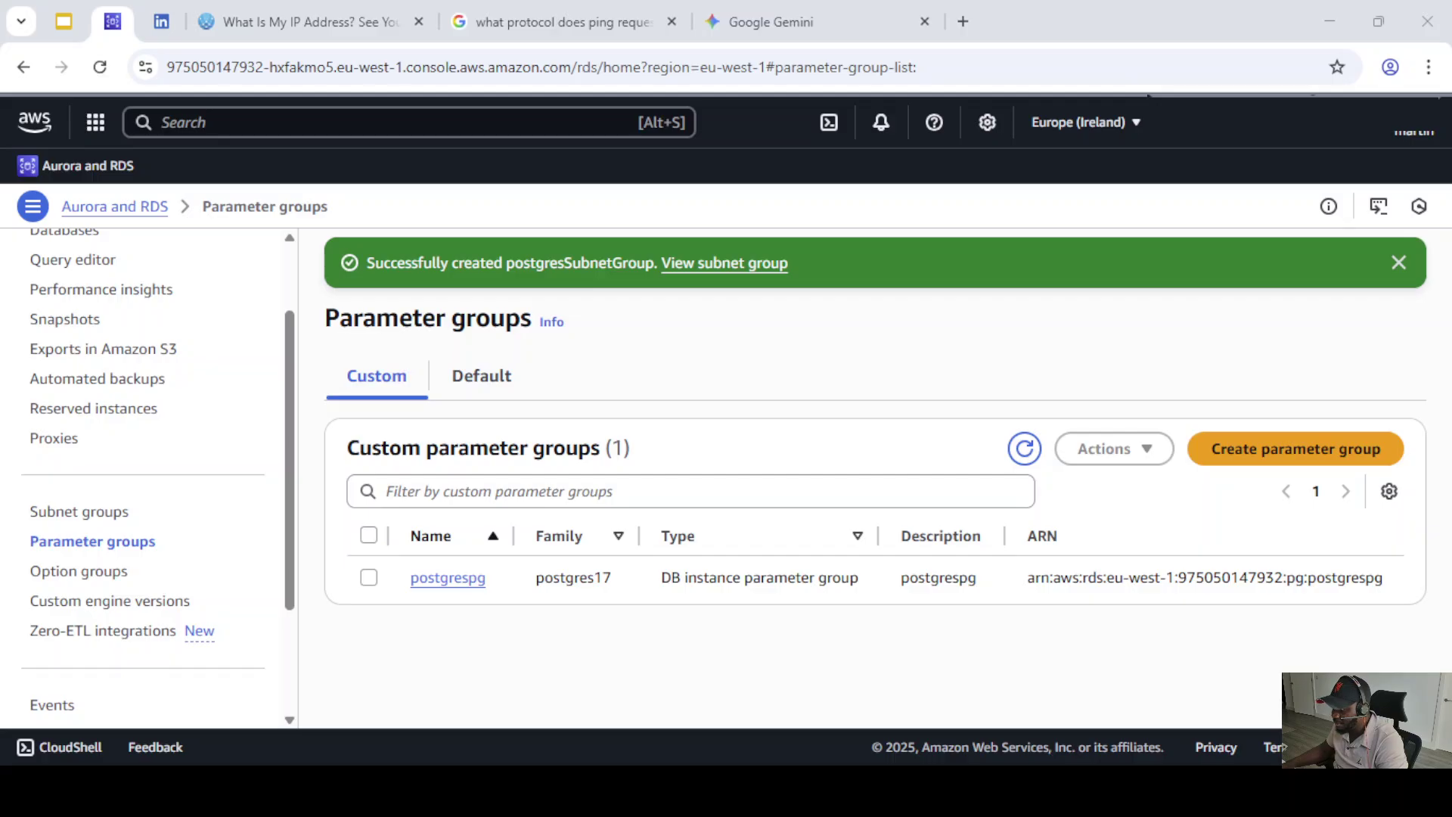
{"action": "scroll", "coordinate": [144, 469], "scroll_direction": "up", "scroll_amount": 2}
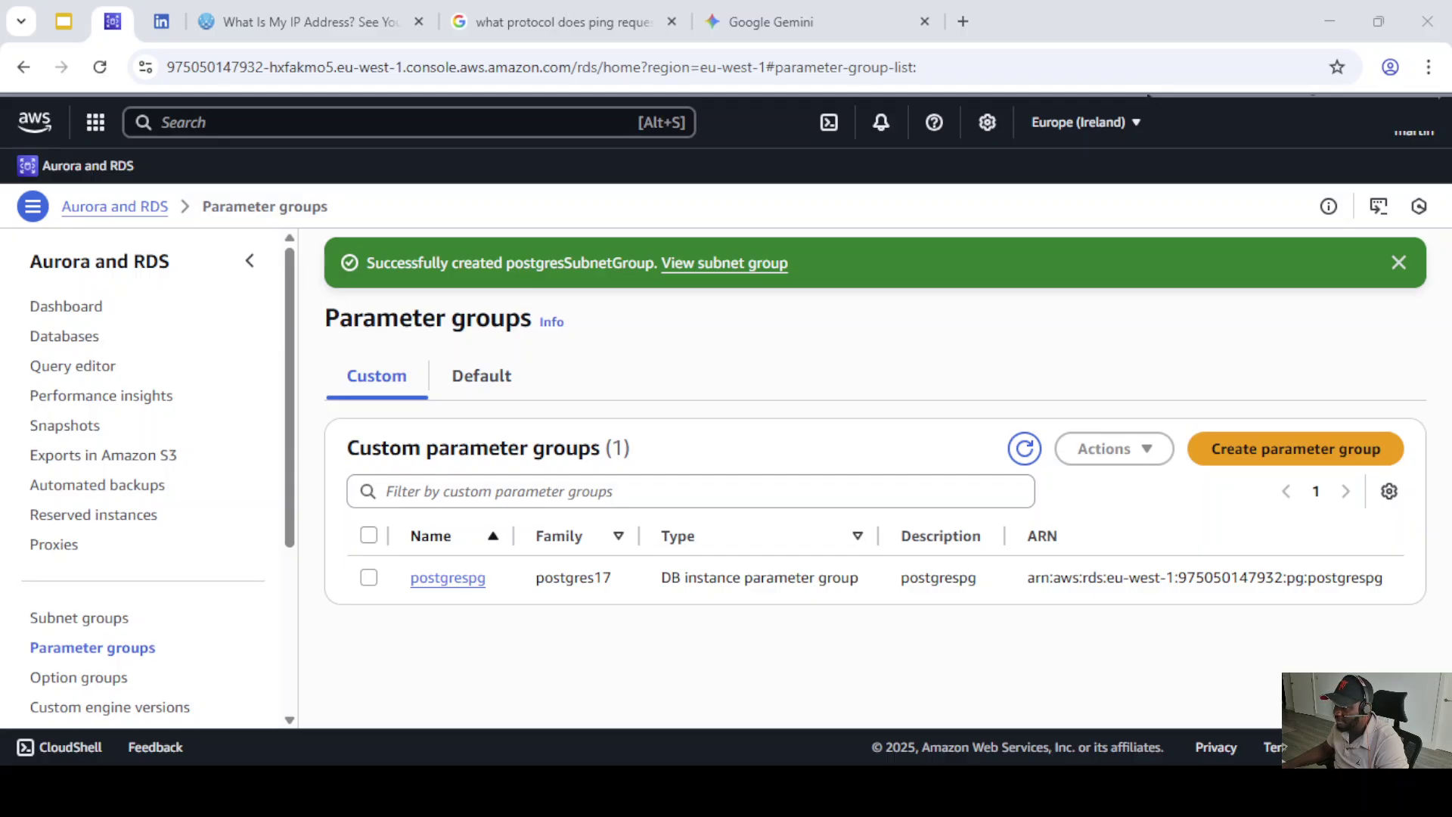
{"action": "left_click", "coordinate": [194, 120]}
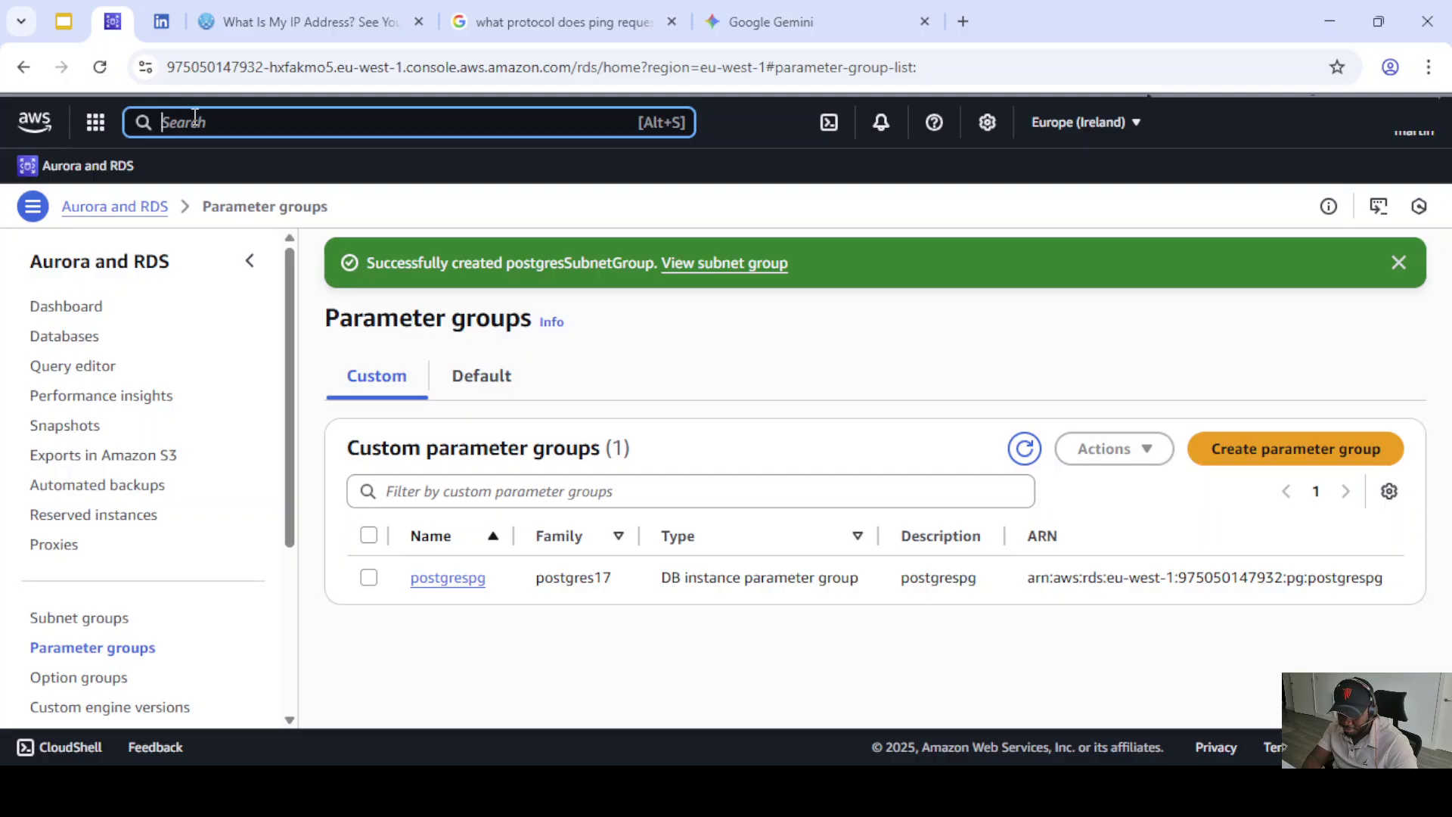
- Search the console for 'secur' and open the EC2 Security groups list
{"action": "type", "text": "SecGP"}
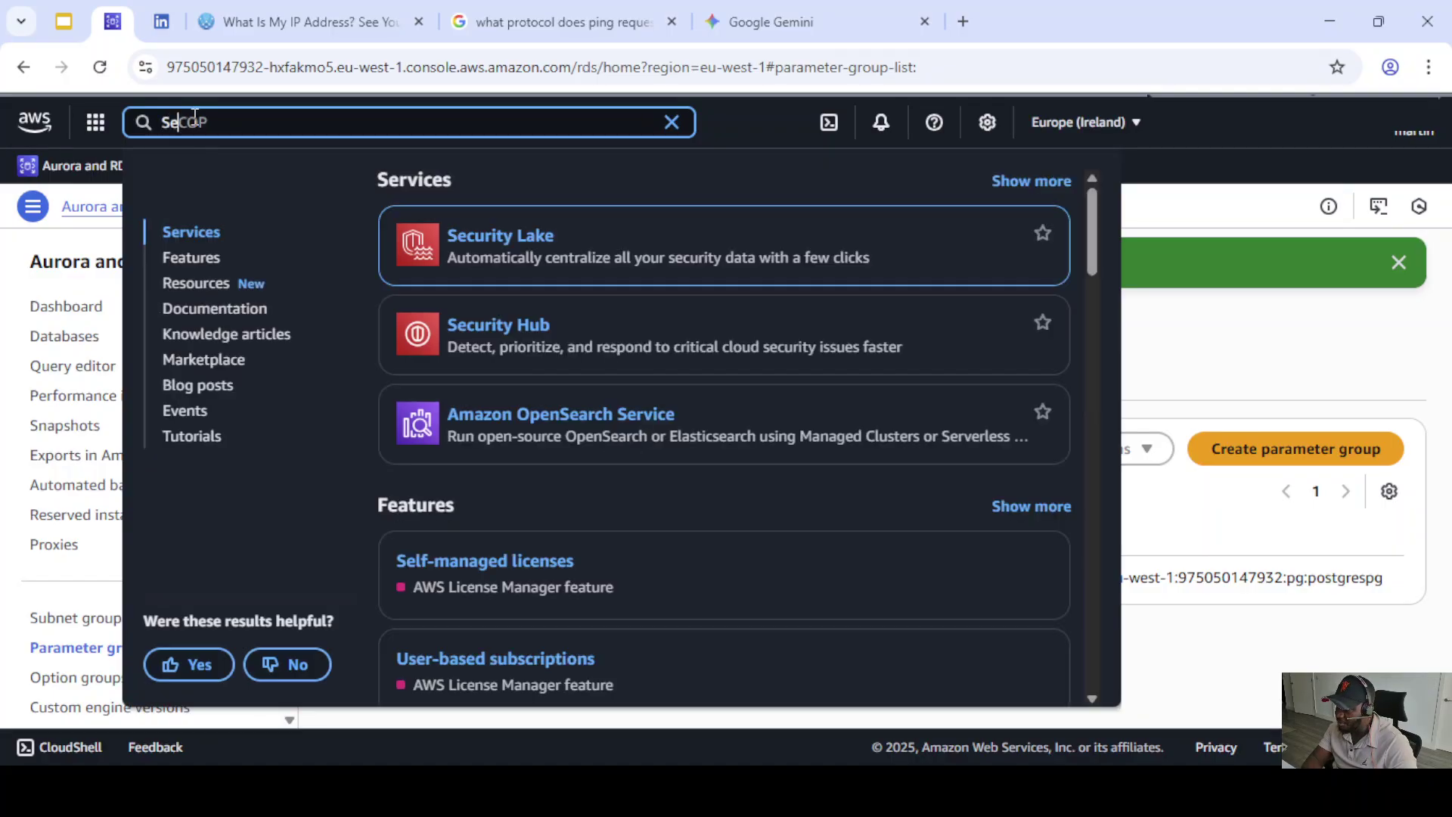
{"action": "key", "text": "BackSpace"}
{"action": "key", "text": "BackSpace"}
{"action": "key", "text": "BackSpace"}
{"action": "key", "text": "BackSpace"}
{"action": "key", "text": "BackSpace"}
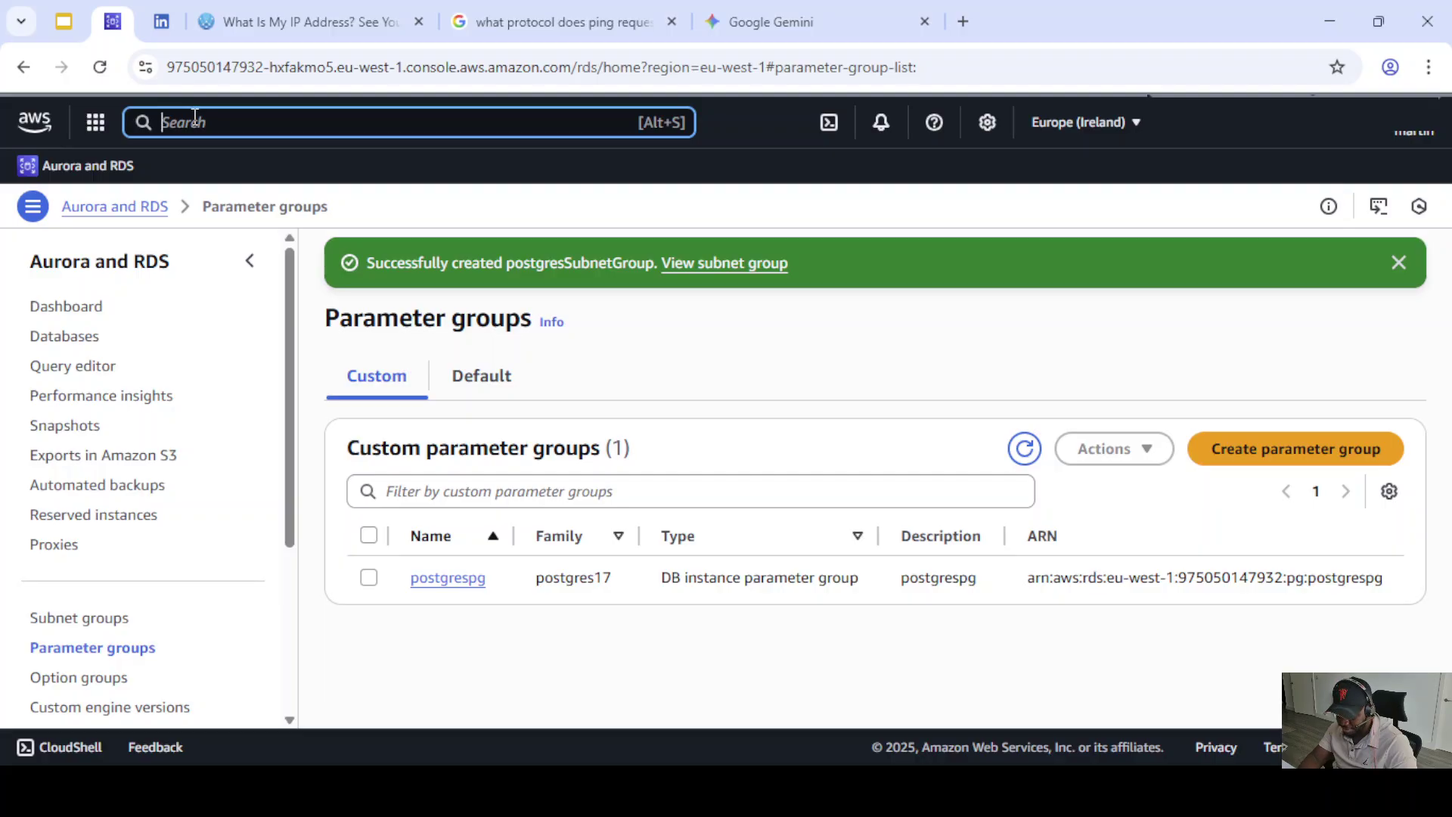
{"action": "type", "text": "secu"}
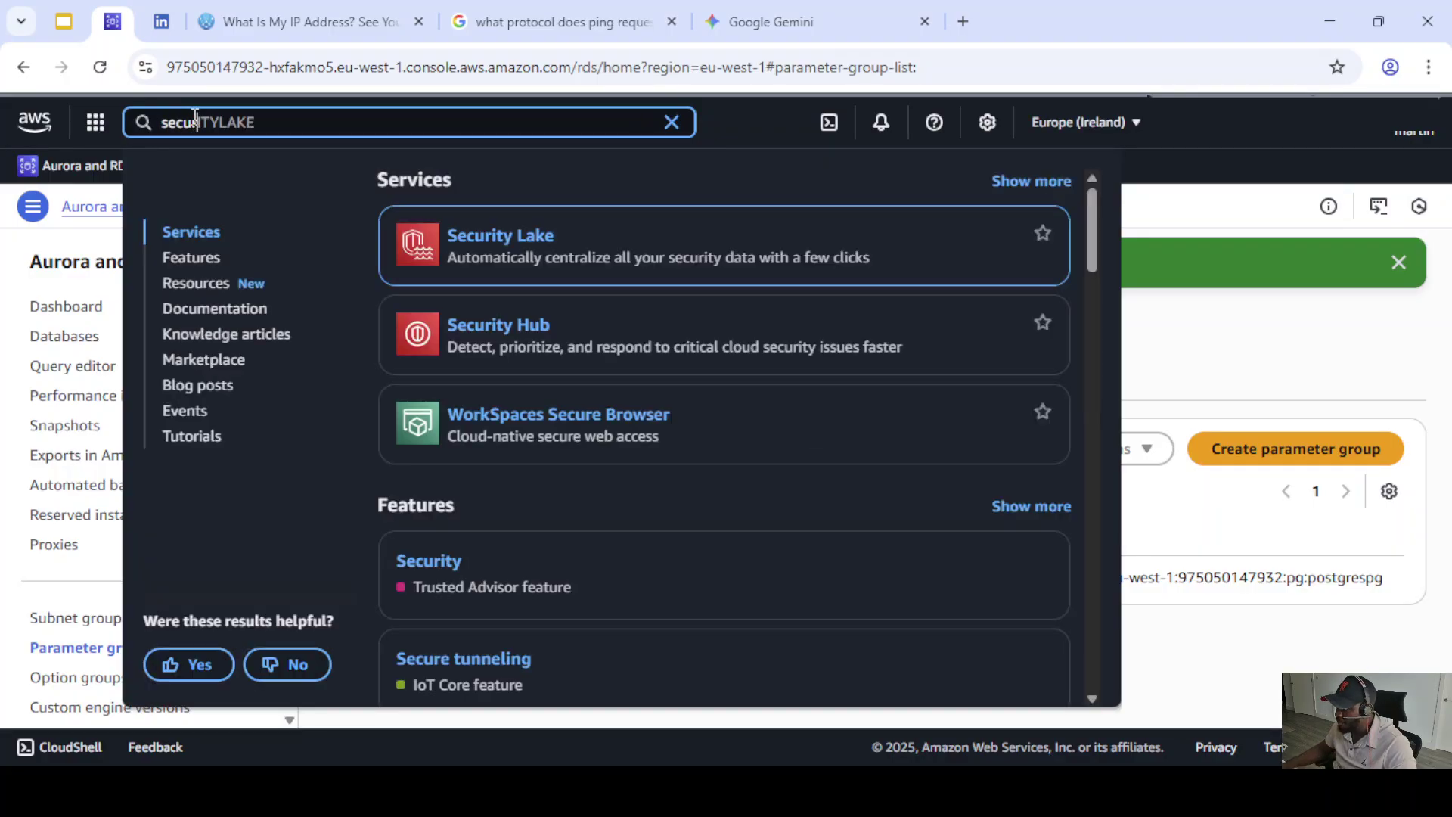
{"action": "type", "text": "r"}
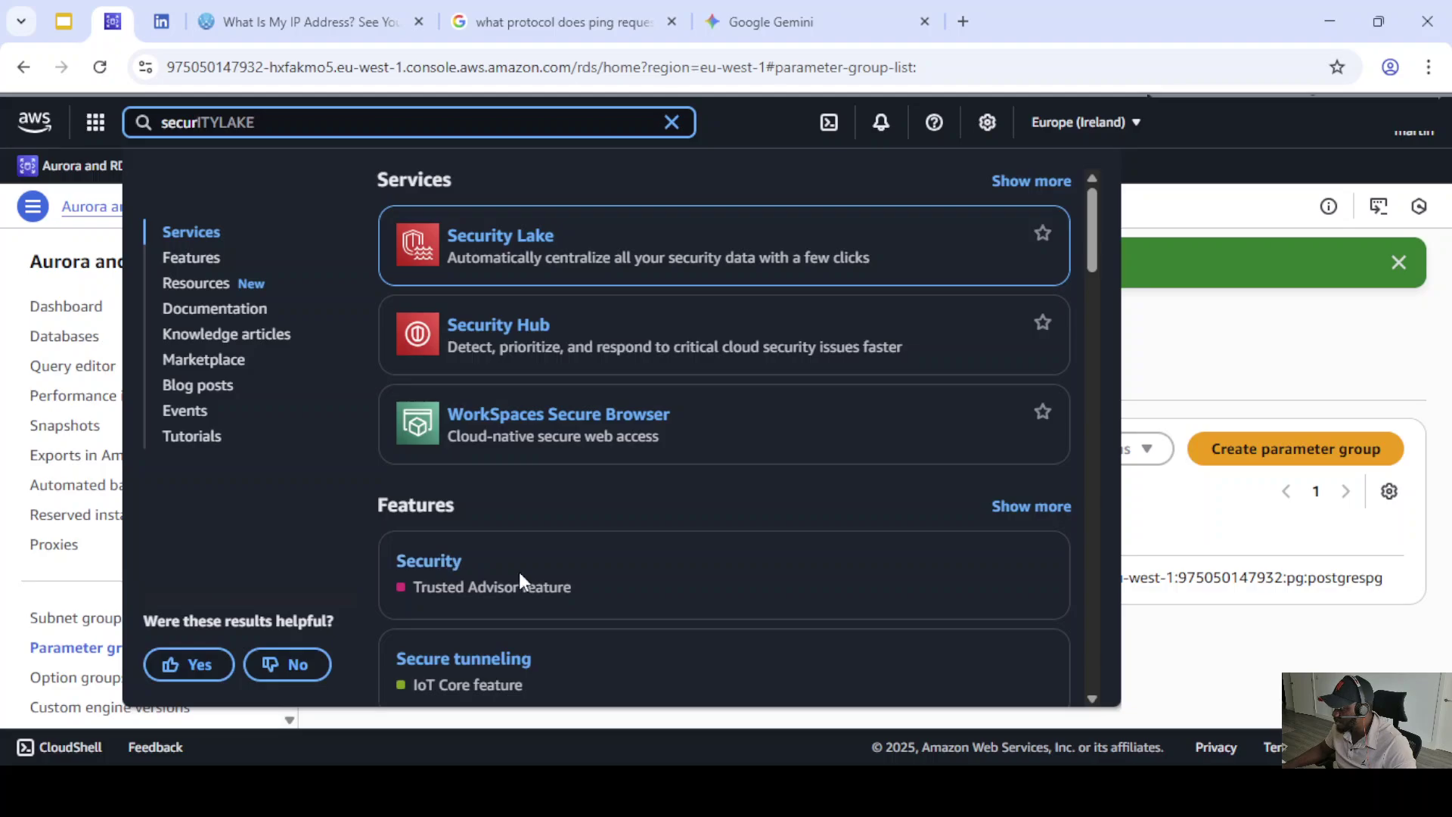
{"action": "scroll", "coordinate": [519, 572], "scroll_direction": "down", "scroll_amount": 3}
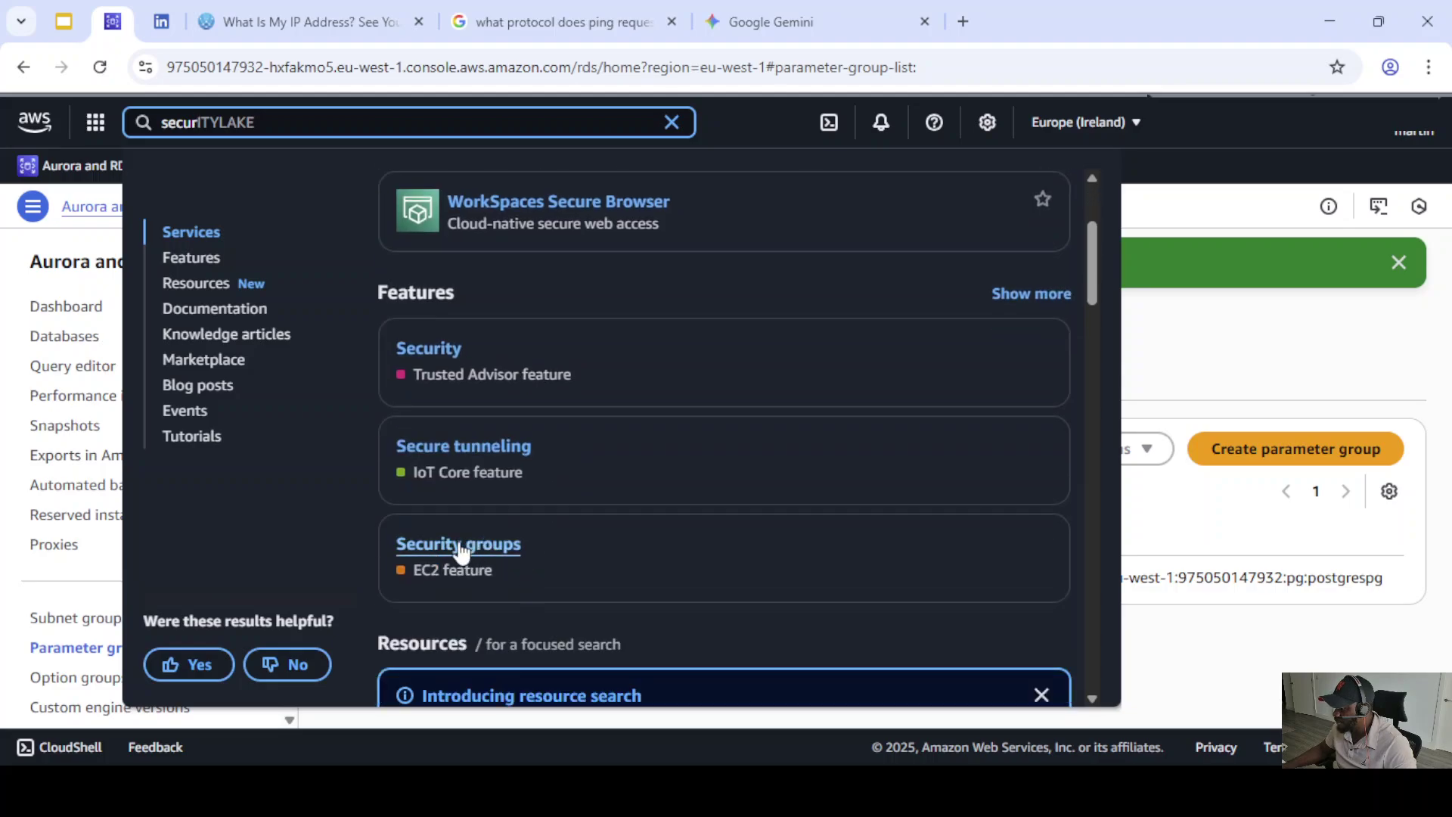
{"action": "left_click", "coordinate": [461, 546]}
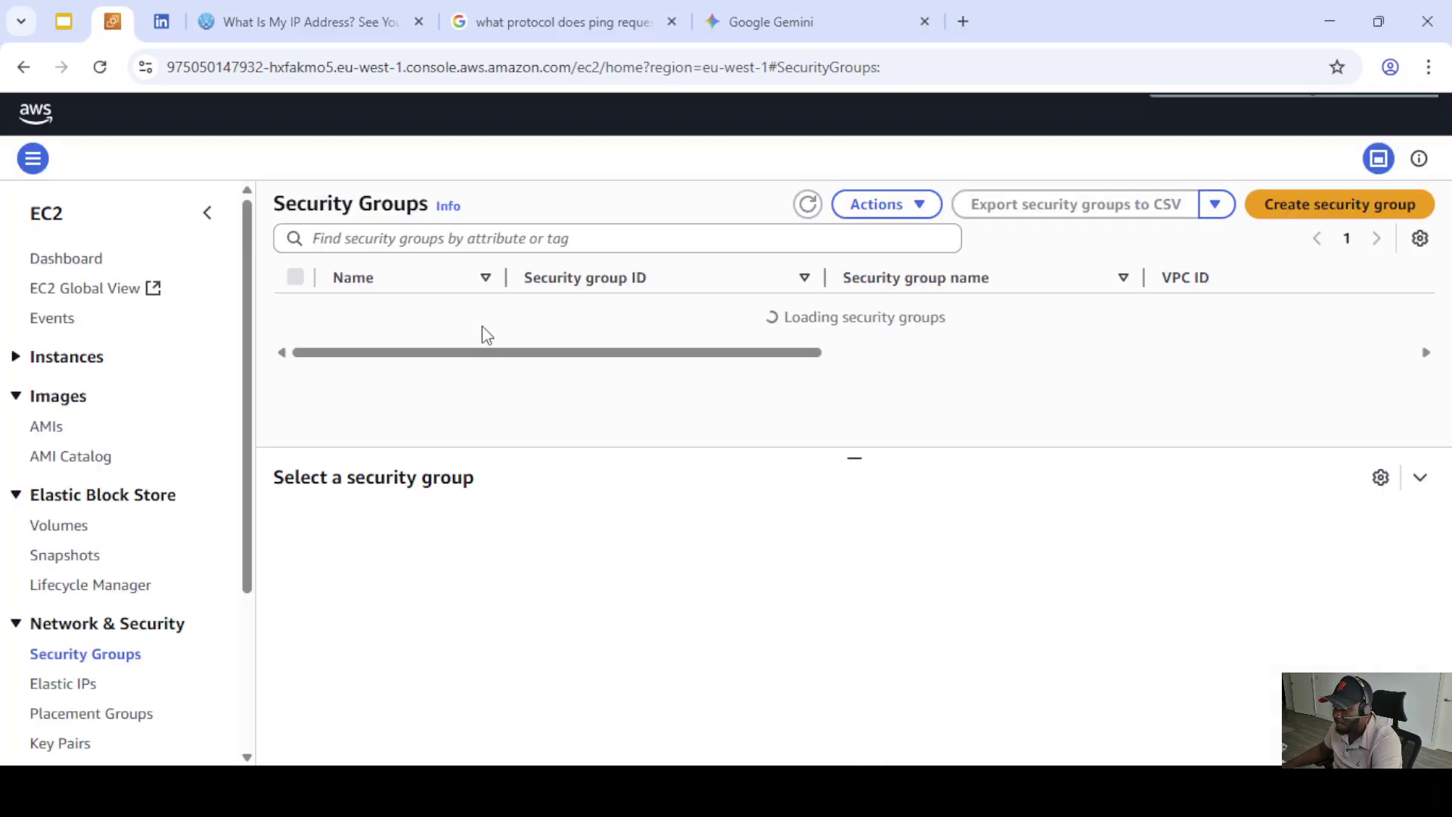
{"action": "left_click_drag", "start_coordinate": [519, 356], "coordinate": [460, 401]}
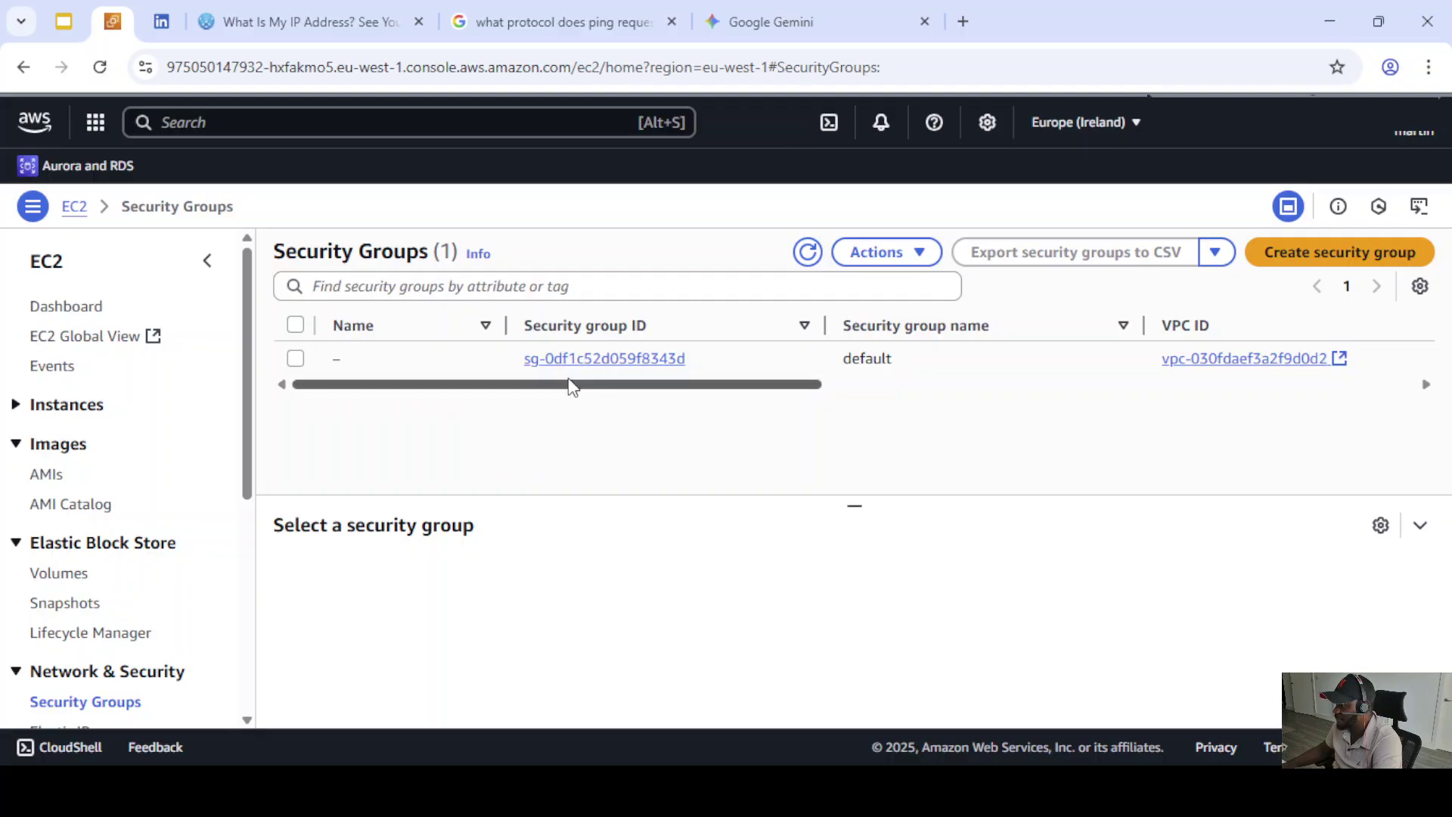
{"action": "left_click_drag", "start_coordinate": [574, 386], "coordinate": [477, 401]}
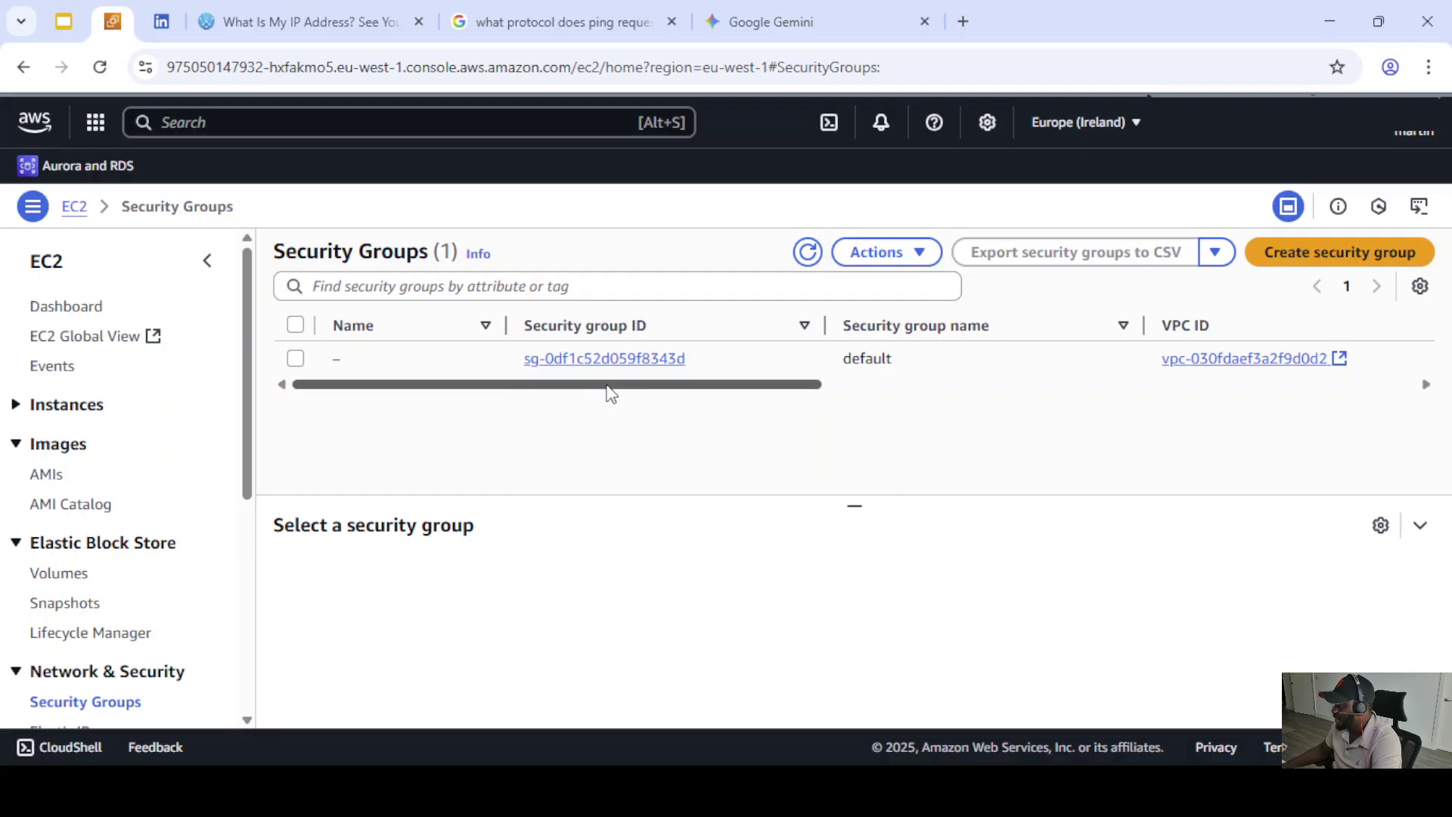
- Name a new security group rds-postgres-secgroup and paste that name as its description
{"action": "left_click", "coordinate": [1267, 264]}
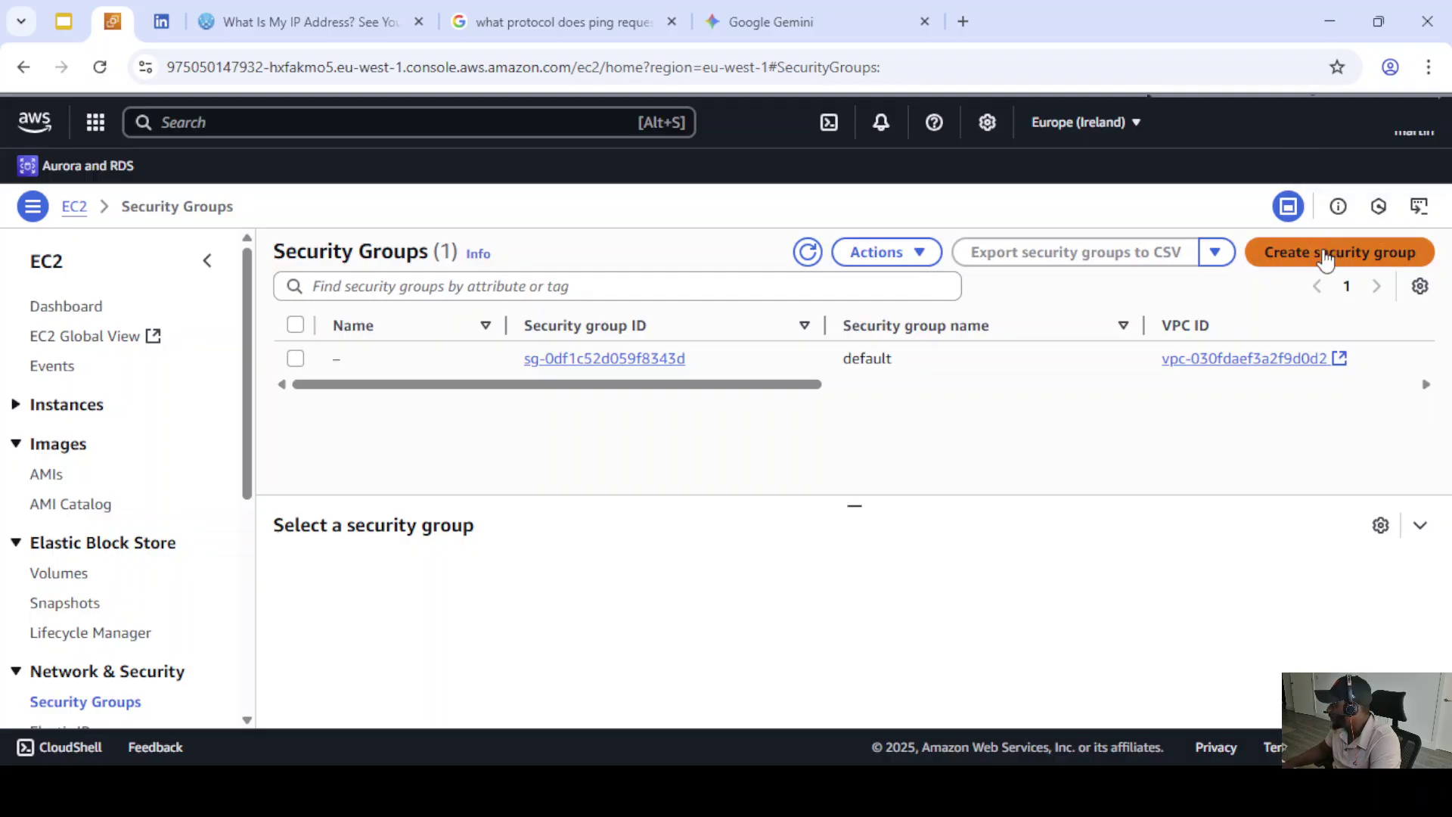
{"action": "scroll", "coordinate": [583, 462], "scroll_direction": "up", "scroll_amount": 5}
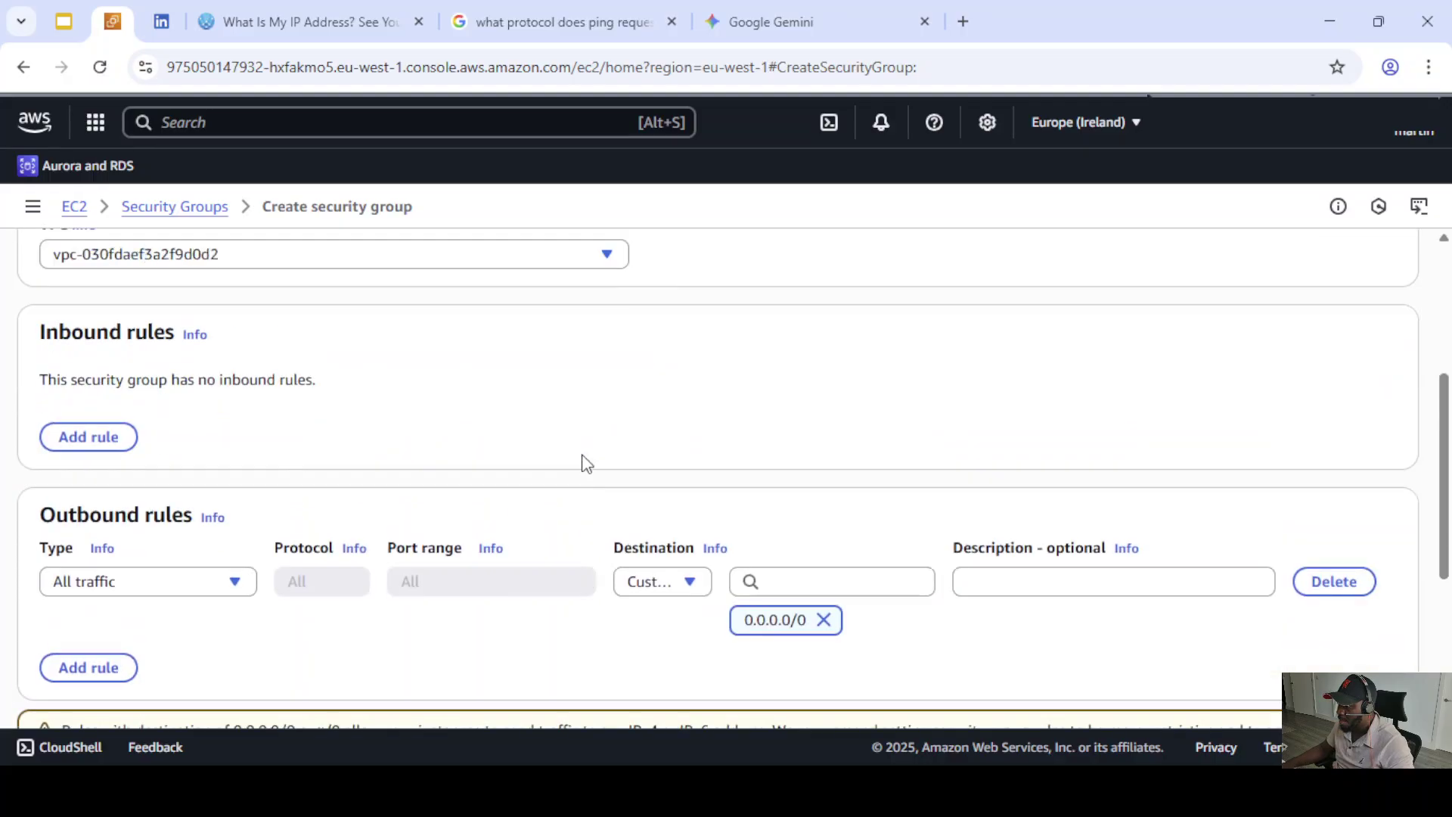
{"action": "left_click", "coordinate": [80, 398]}
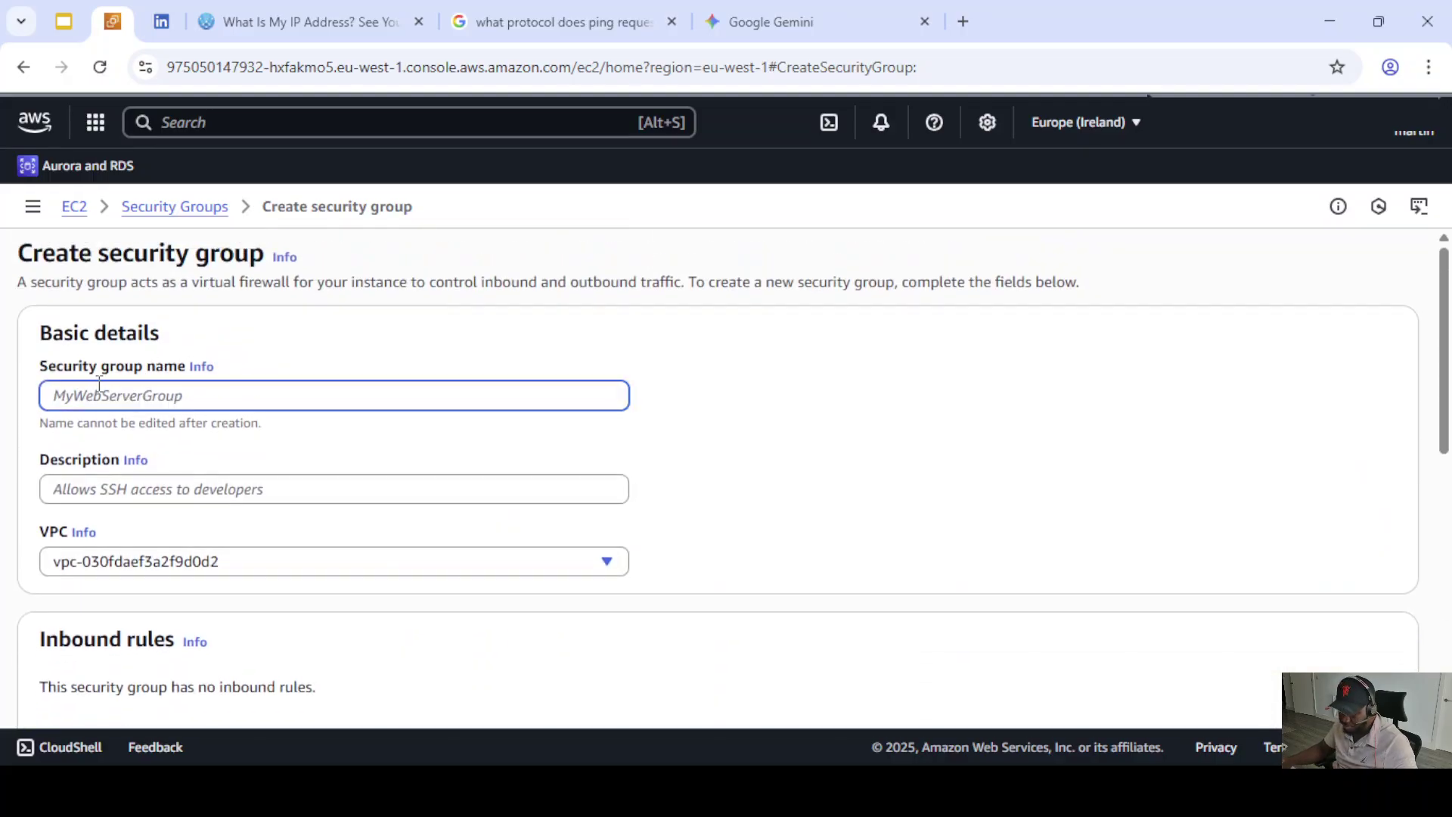
{"action": "type", "text": "rds"}
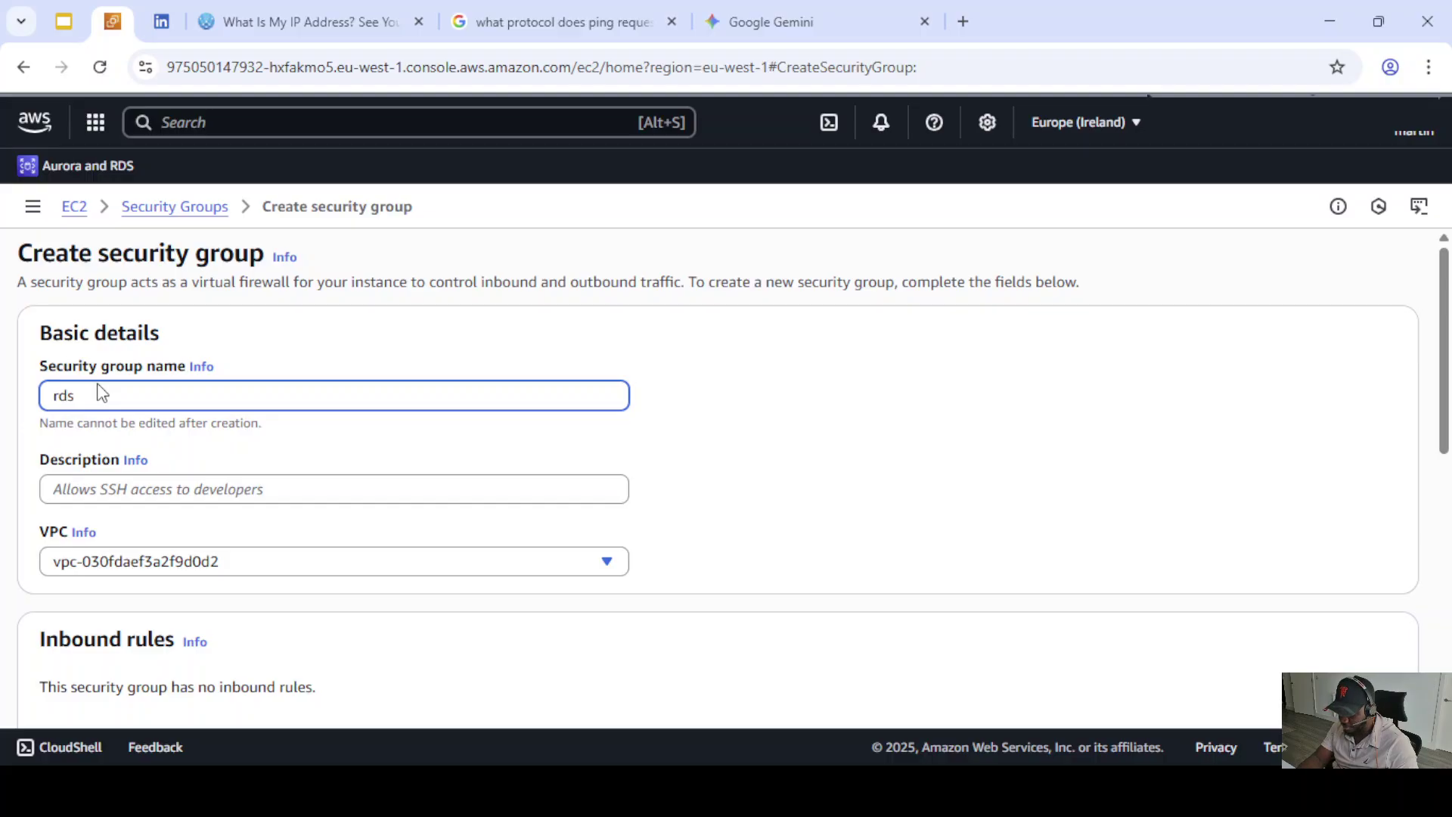
{"action": "type", "text": "-"}
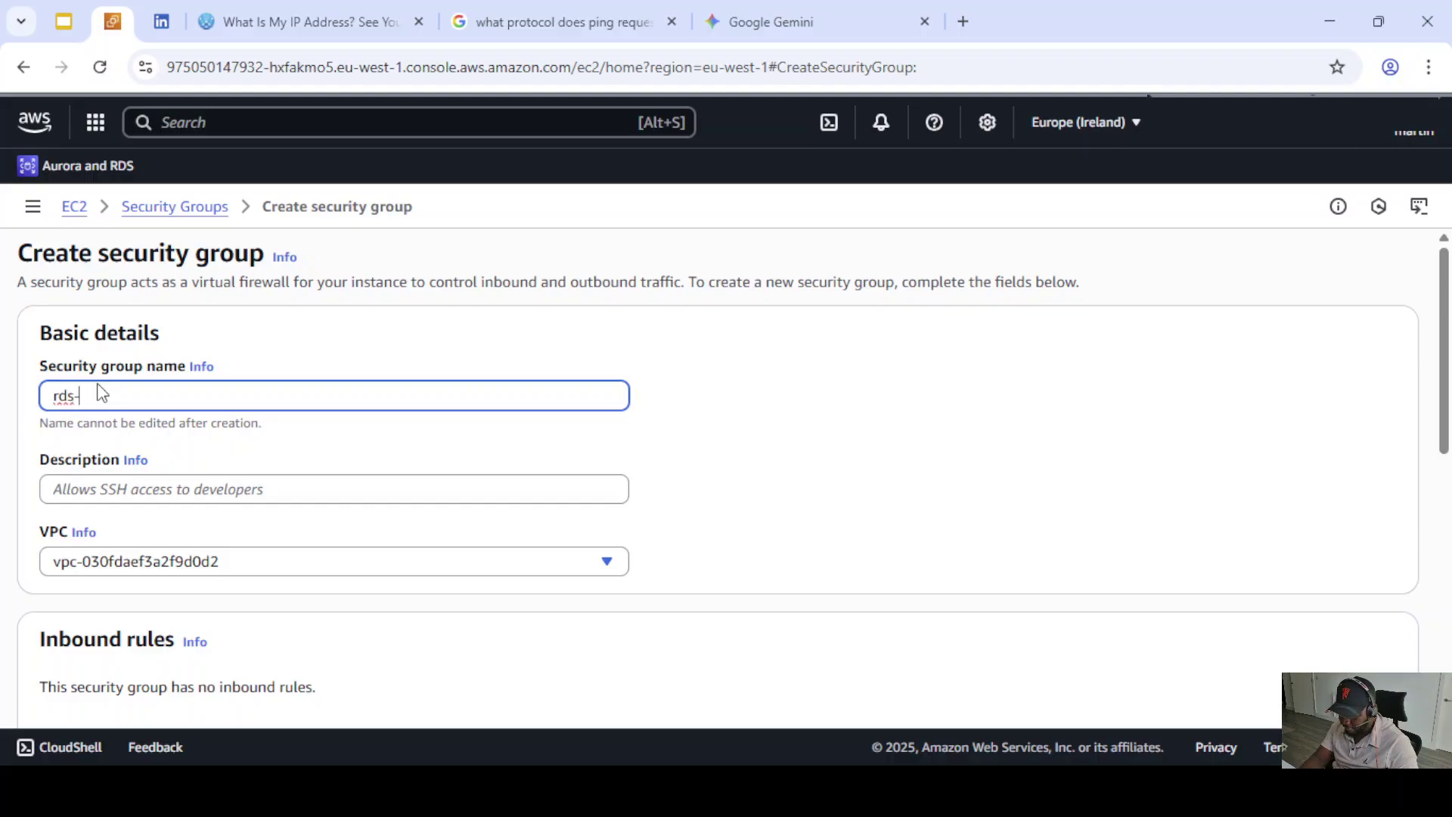
{"action": "type", "text": "postgres-secgroup"}
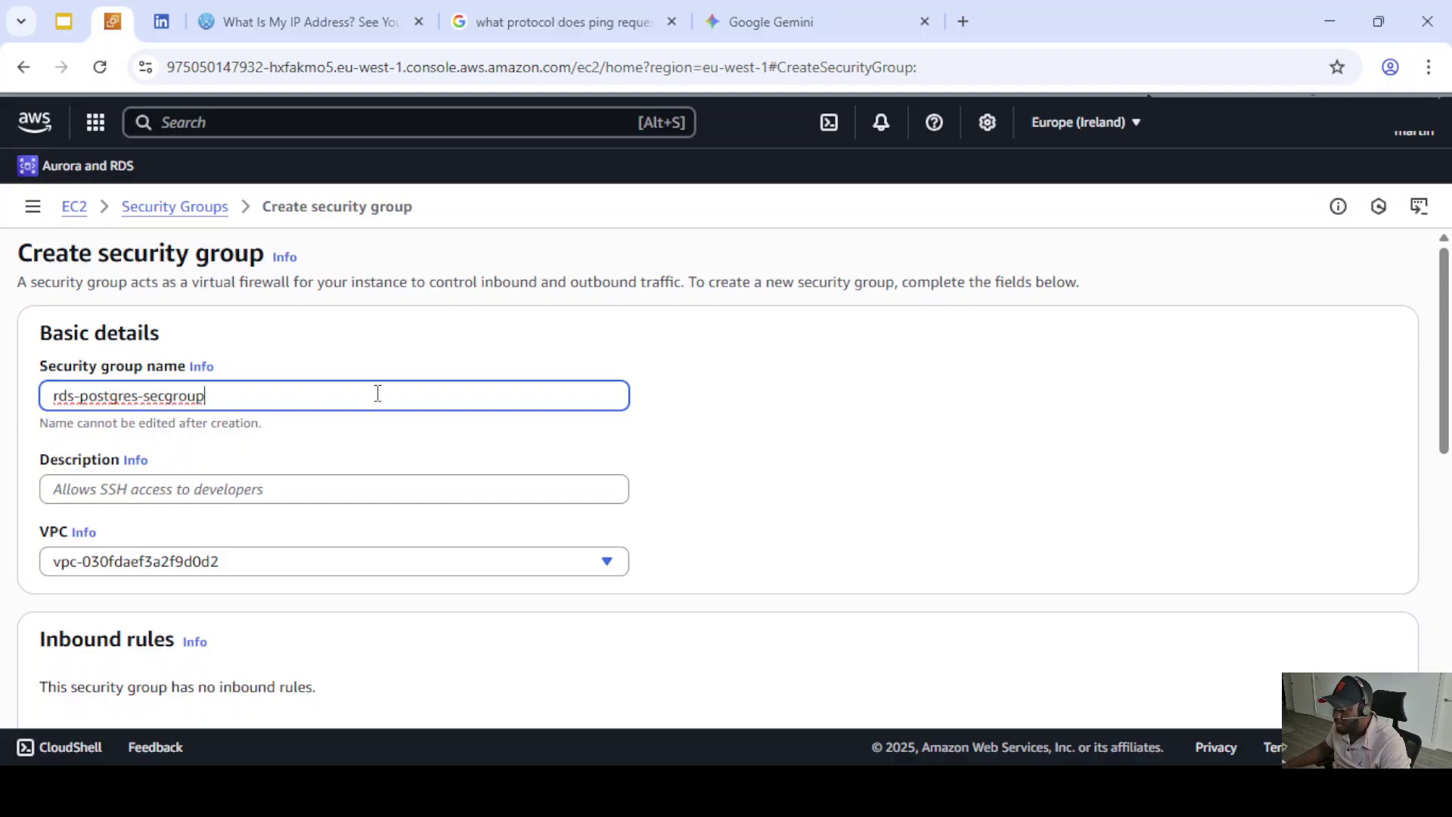
{"action": "scroll", "coordinate": [393, 382], "scroll_direction": "down", "scroll_amount": 1}
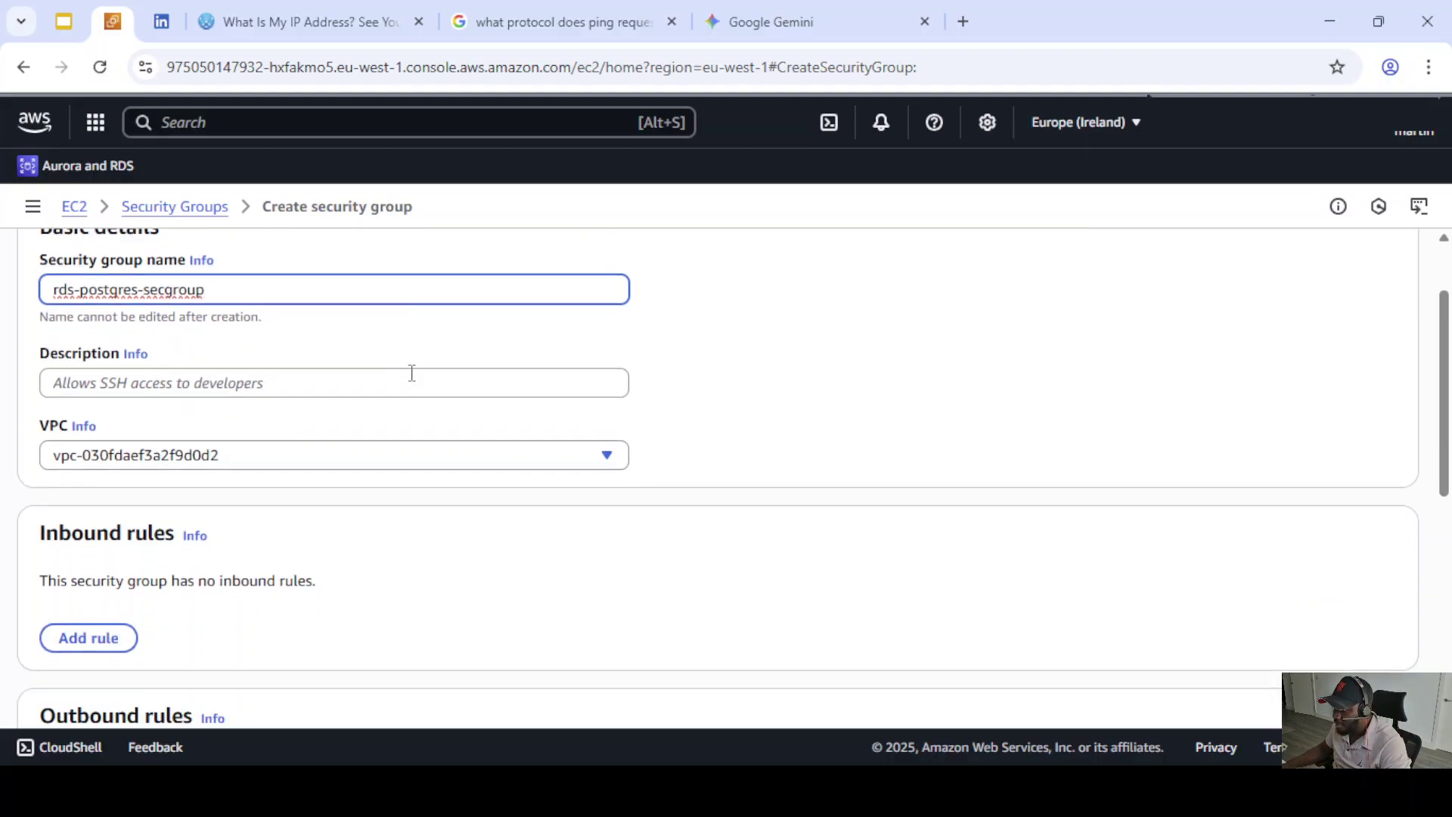
{"action": "double_click", "coordinate": [96, 292]}
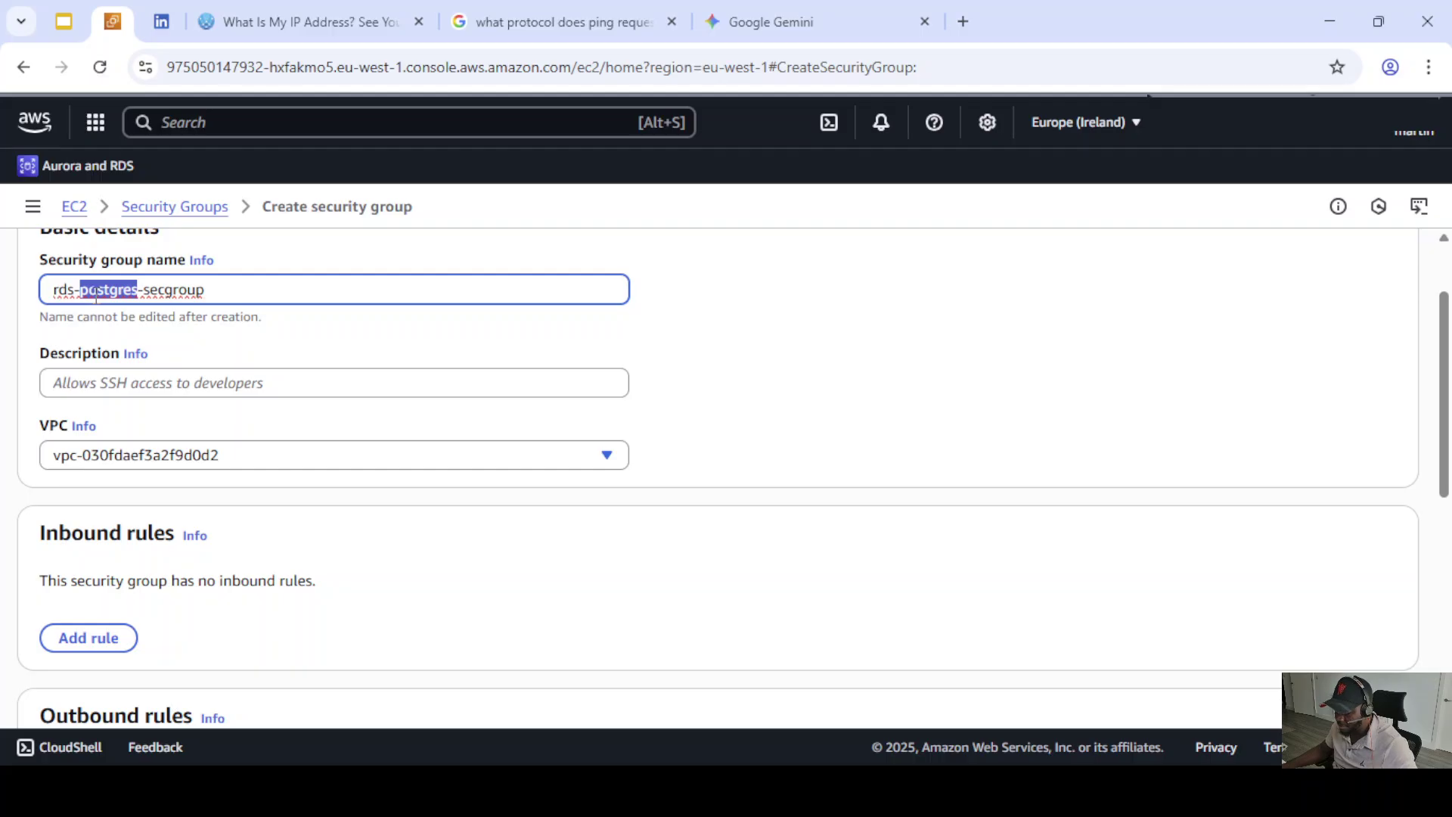
{"action": "left_click", "coordinate": [159, 293]}
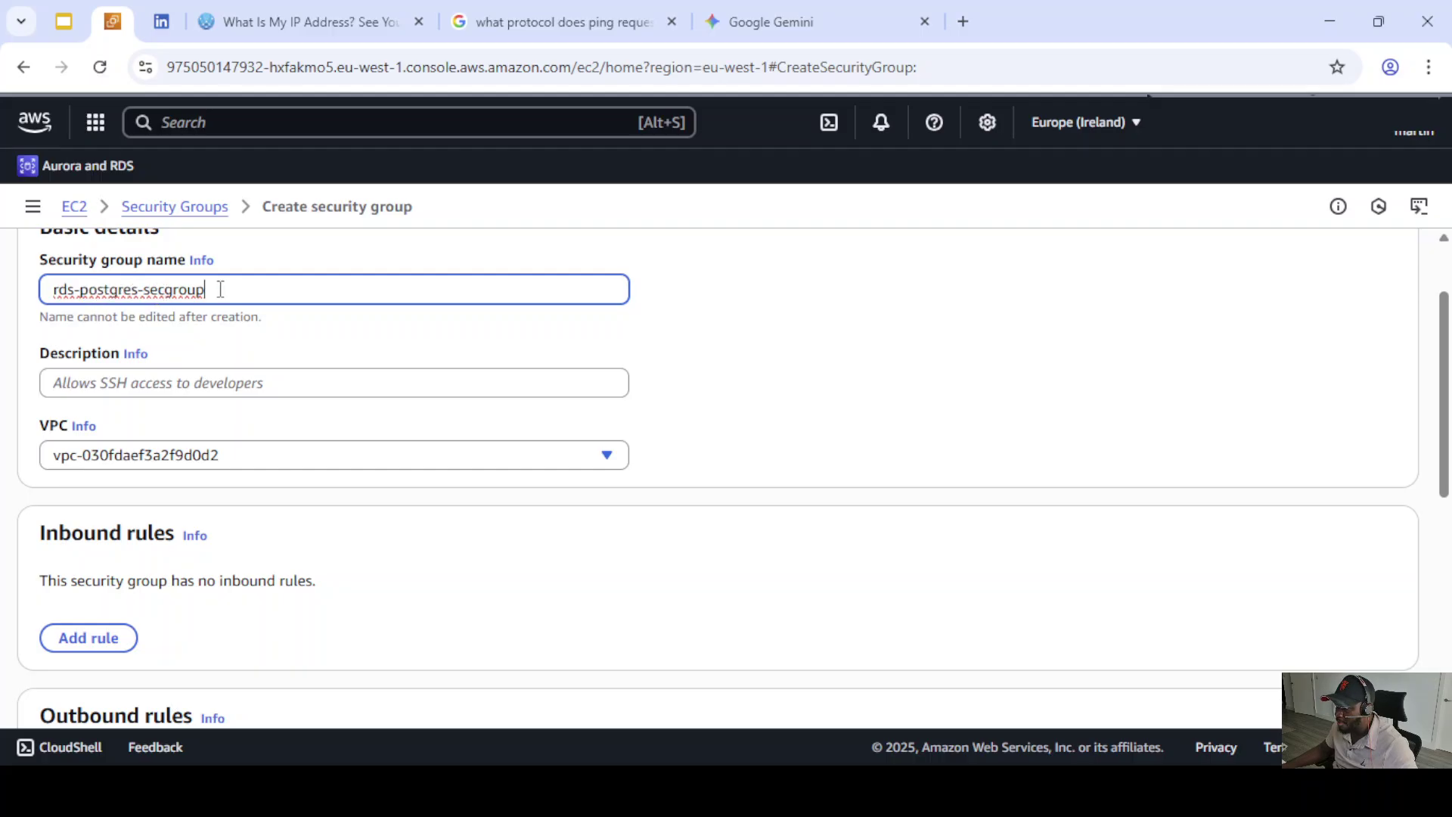
{"action": "triple_click", "coordinate": [220, 289]}
{"action": "key", "text": "ctrl+c"}
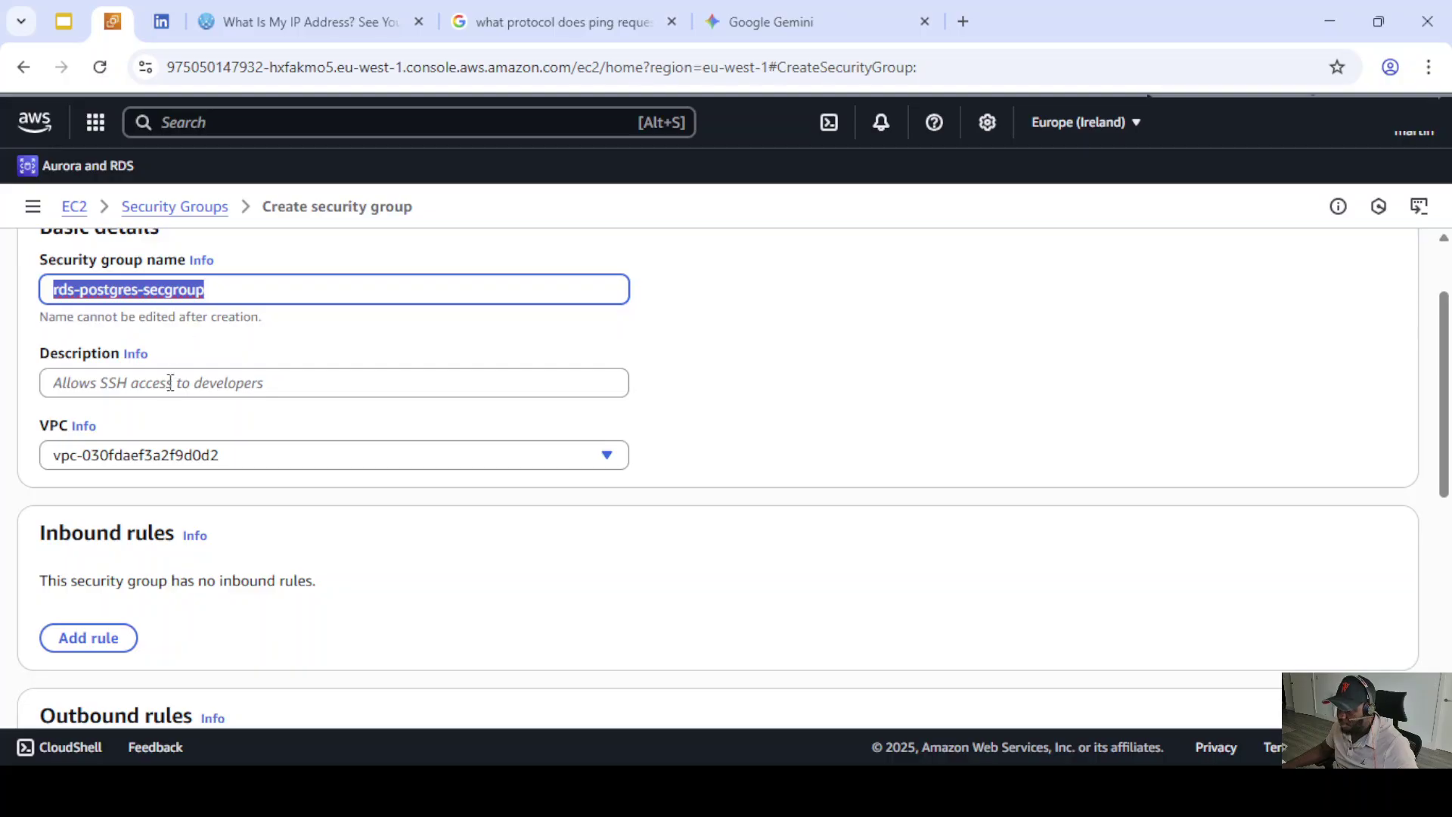
{"action": "left_click", "coordinate": [148, 381]}
{"action": "key", "text": "ctrl+v"}
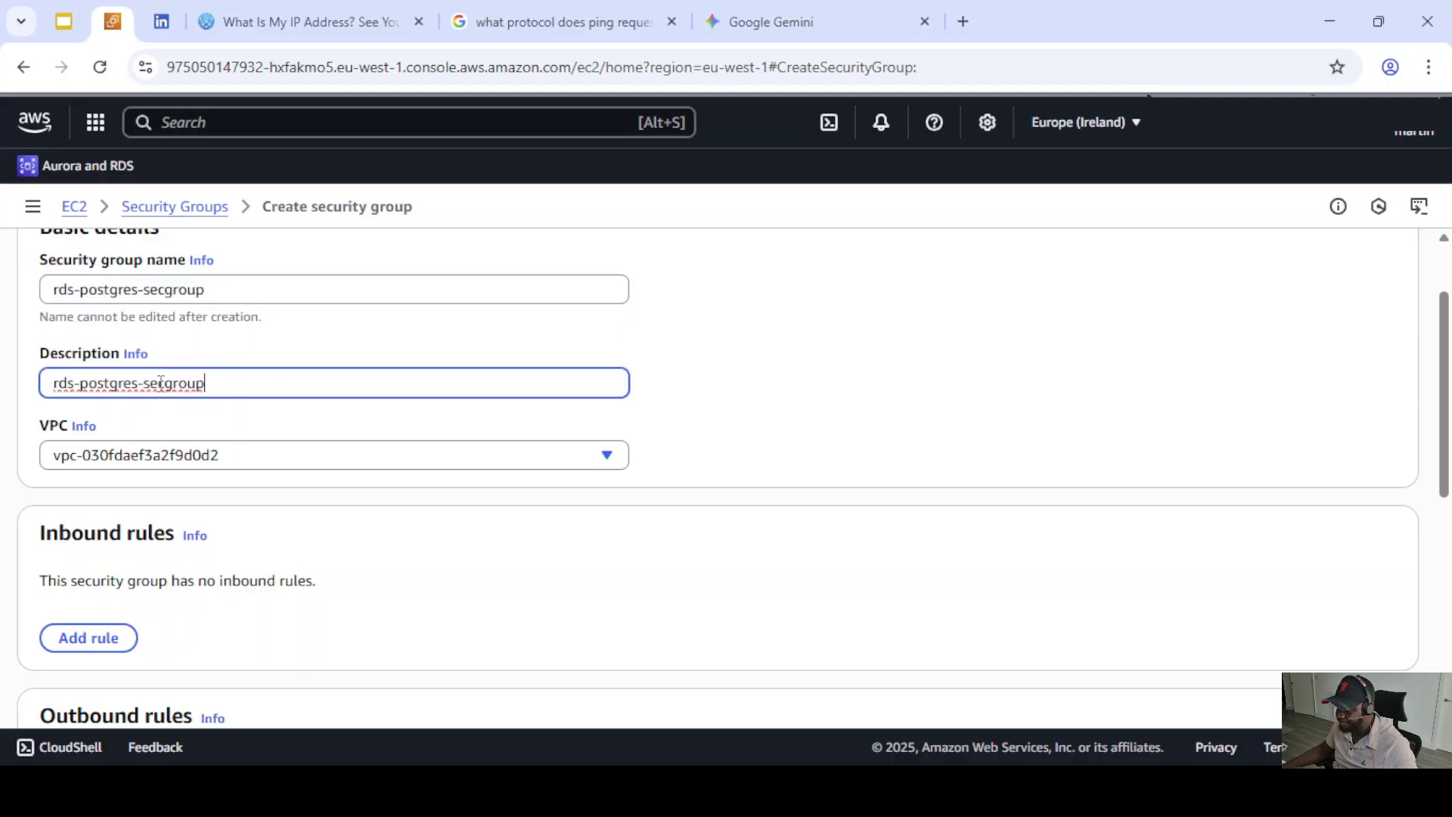
- Keep the default VPC and create the rds-postgres-secgroup security group
{"action": "left_click", "coordinate": [329, 463]}
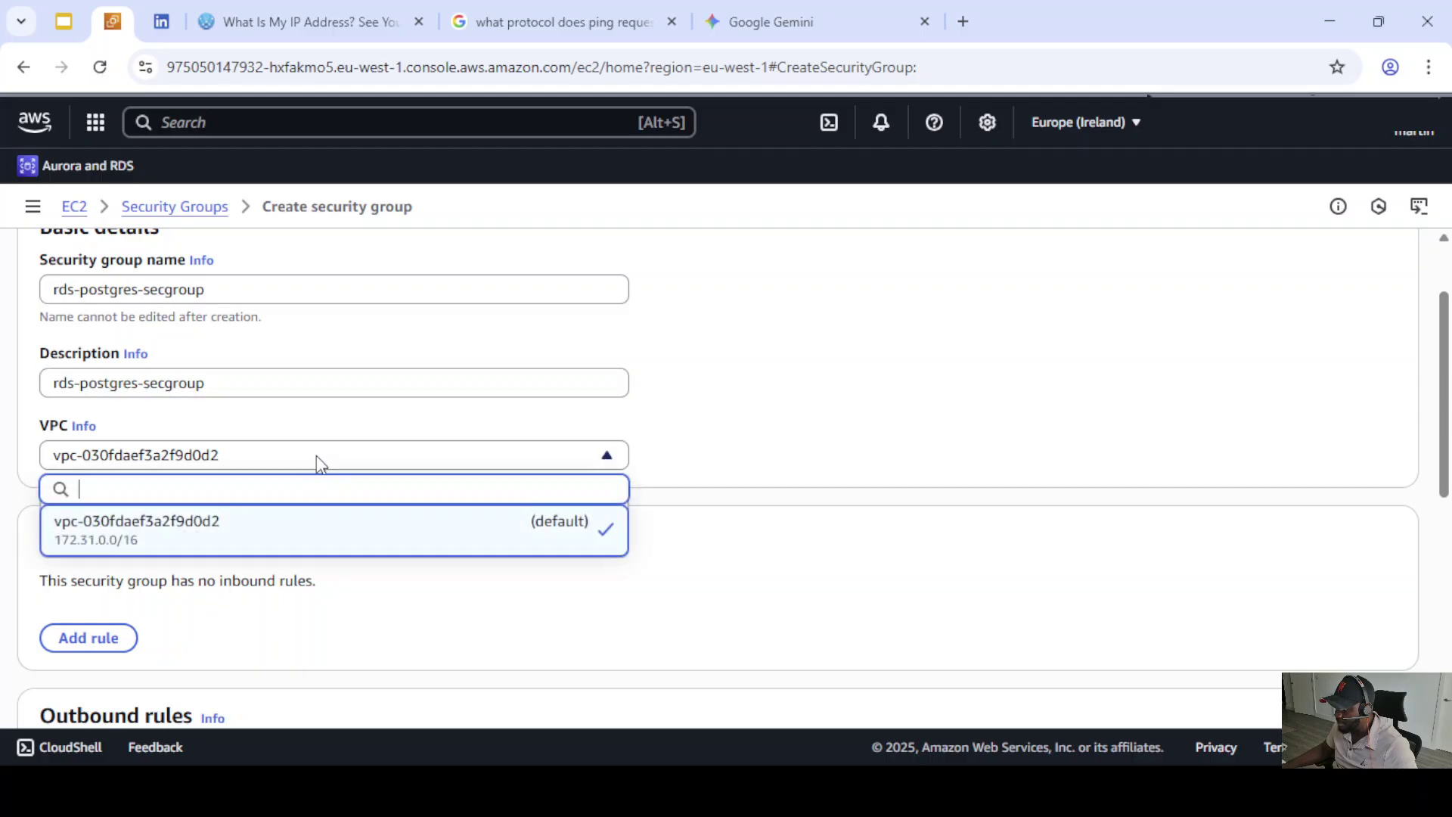
{"action": "left_click", "coordinate": [240, 539]}
{"action": "scroll", "coordinate": [310, 460], "scroll_direction": "down", "scroll_amount": 1}
{"action": "scroll", "coordinate": [310, 460], "scroll_direction": "down", "scroll_amount": 5}
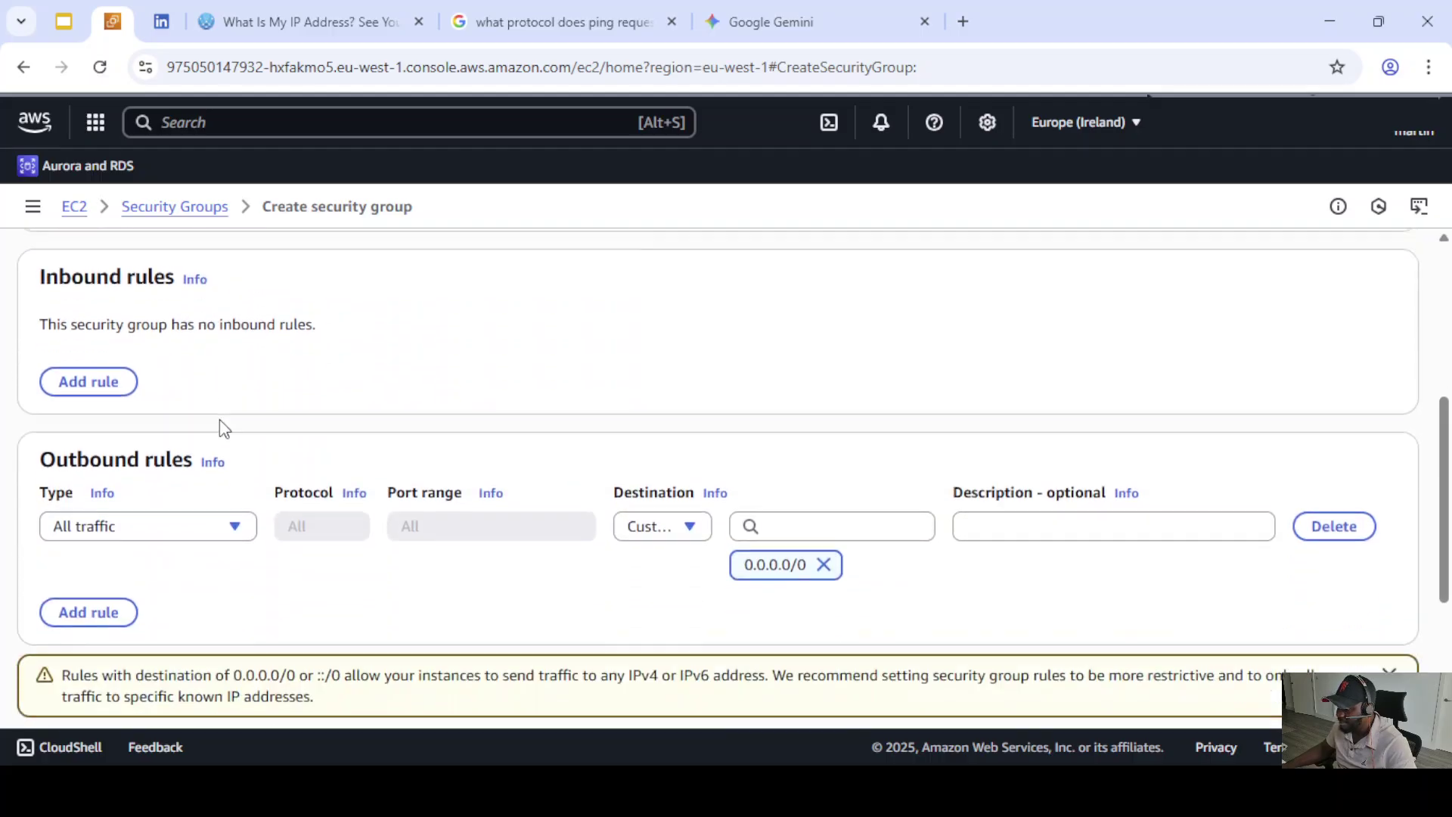
{"action": "scroll", "coordinate": [389, 449], "scroll_direction": "up", "scroll_amount": 1}
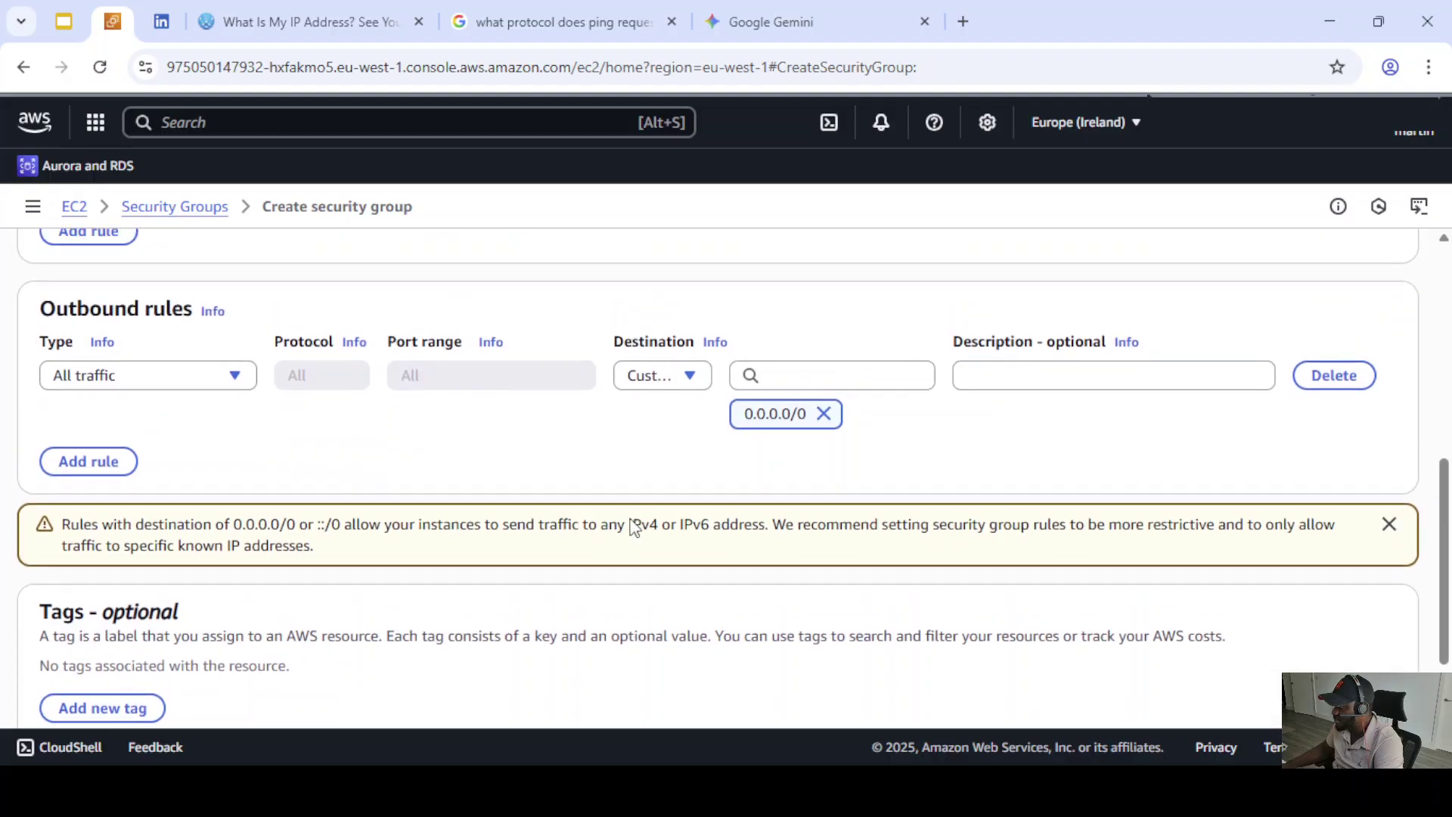
{"action": "scroll", "coordinate": [642, 506], "scroll_direction": "down", "scroll_amount": 1}
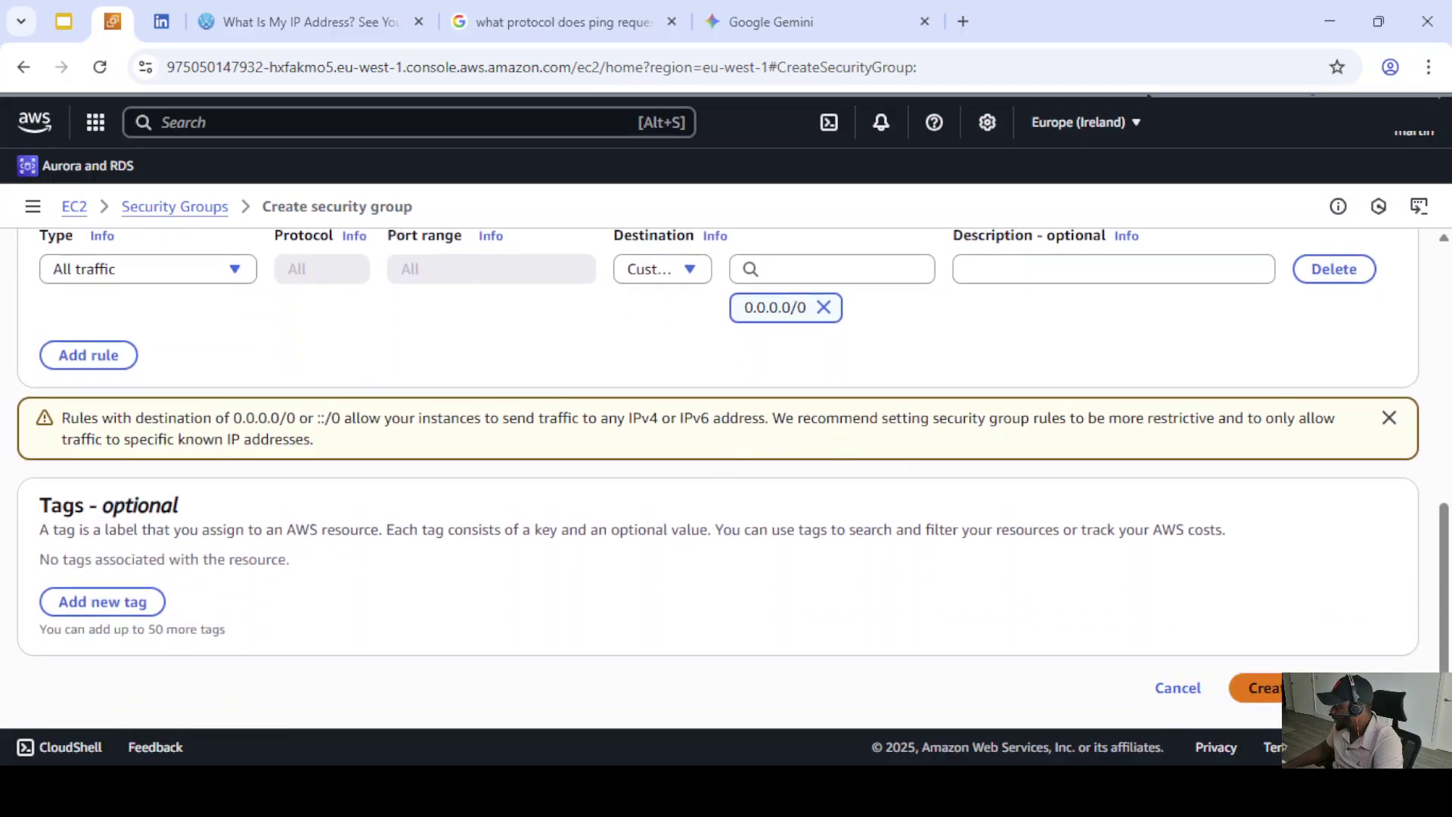
{"action": "left_click", "coordinate": [1293, 688]}
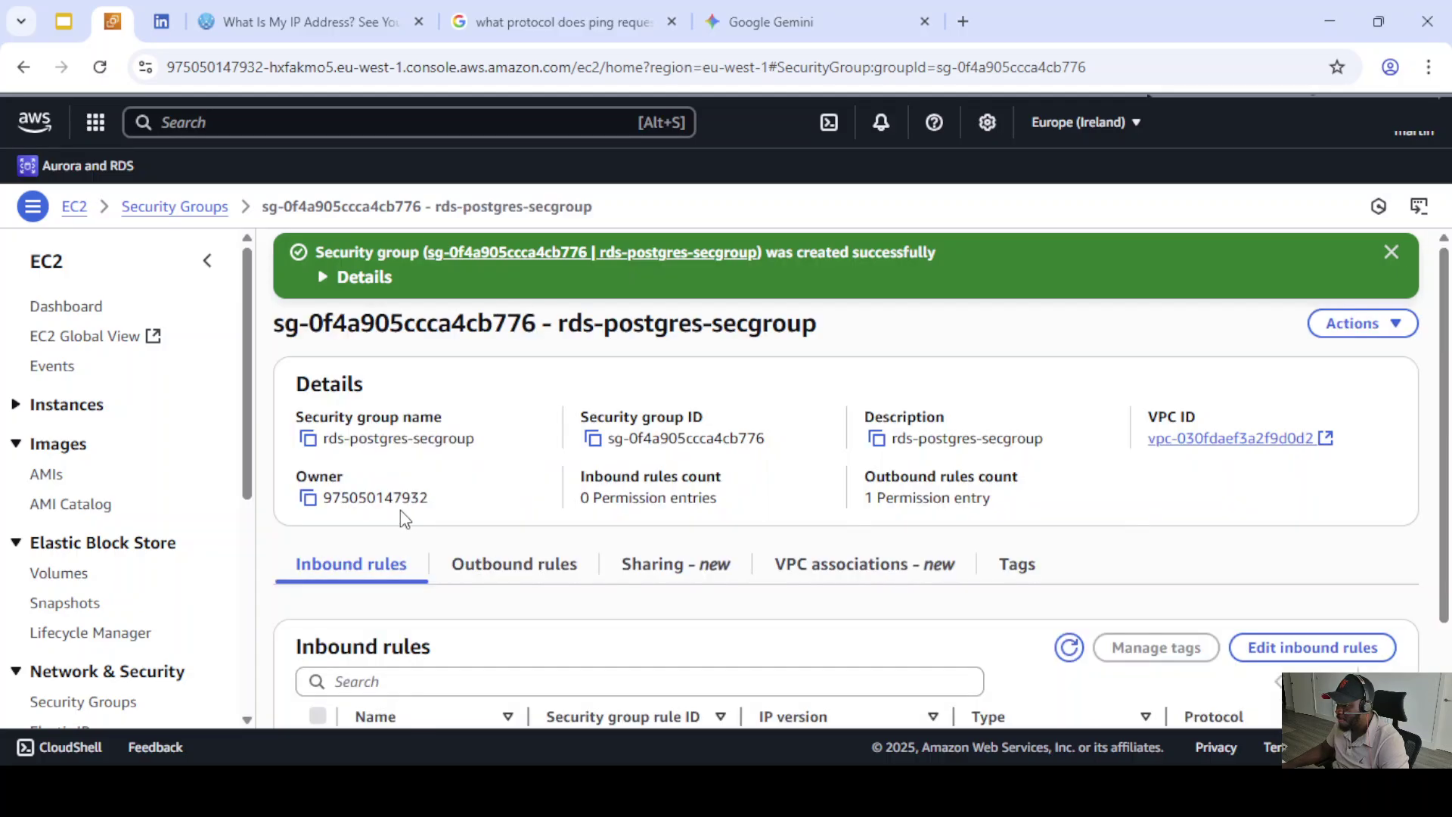
- Leave the rds-postgres-secgroup details and return to the Aurora and RDS dashboard
{"action": "scroll", "coordinate": [345, 520], "scroll_direction": "down", "scroll_amount": 2}
{"action": "scroll", "coordinate": [450, 483], "scroll_direction": "up", "scroll_amount": 2}
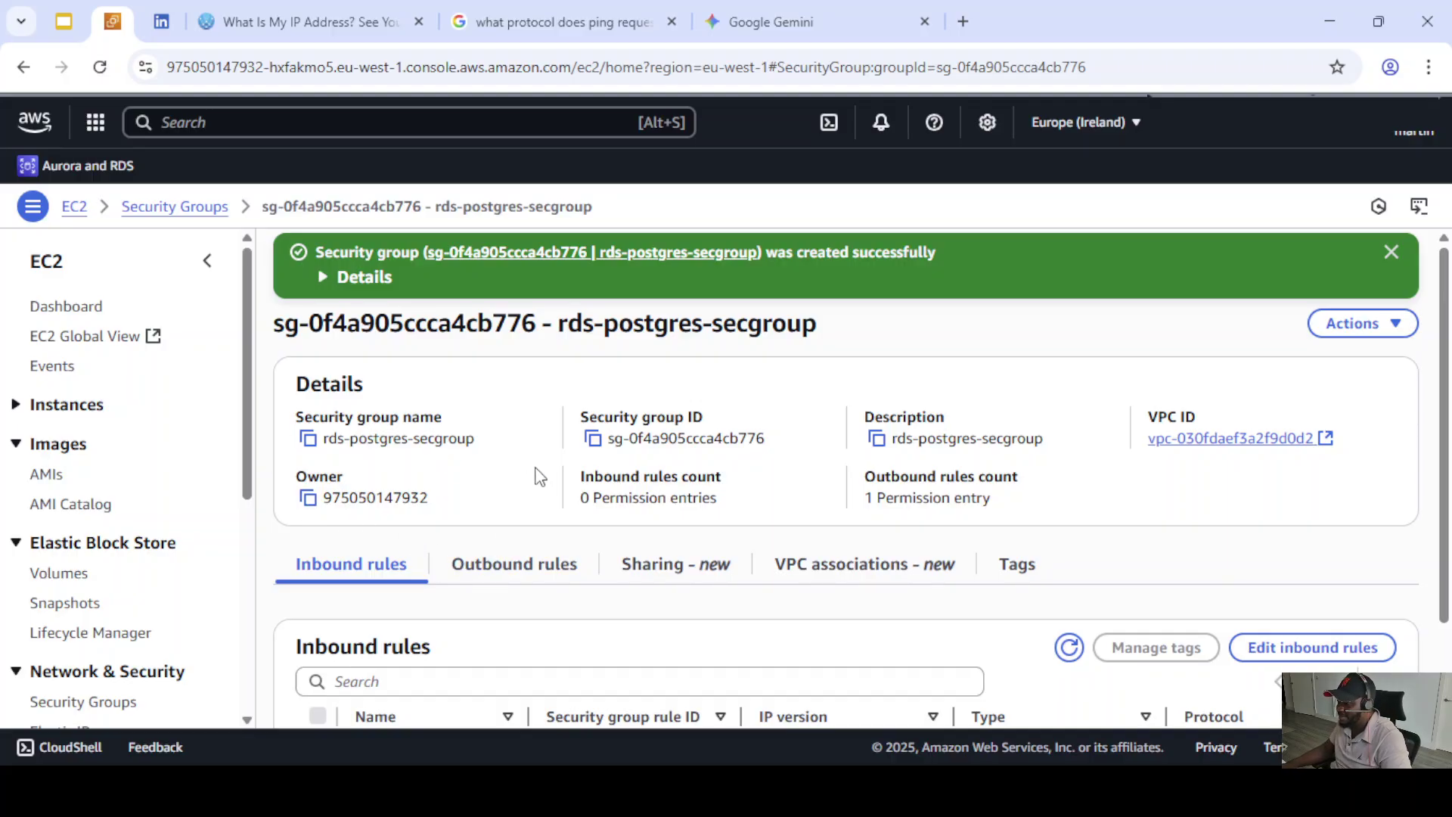
{"action": "scroll", "coordinate": [542, 489], "scroll_direction": "down", "scroll_amount": 2}
{"action": "scroll", "coordinate": [538, 490], "scroll_direction": "up", "scroll_amount": 2}
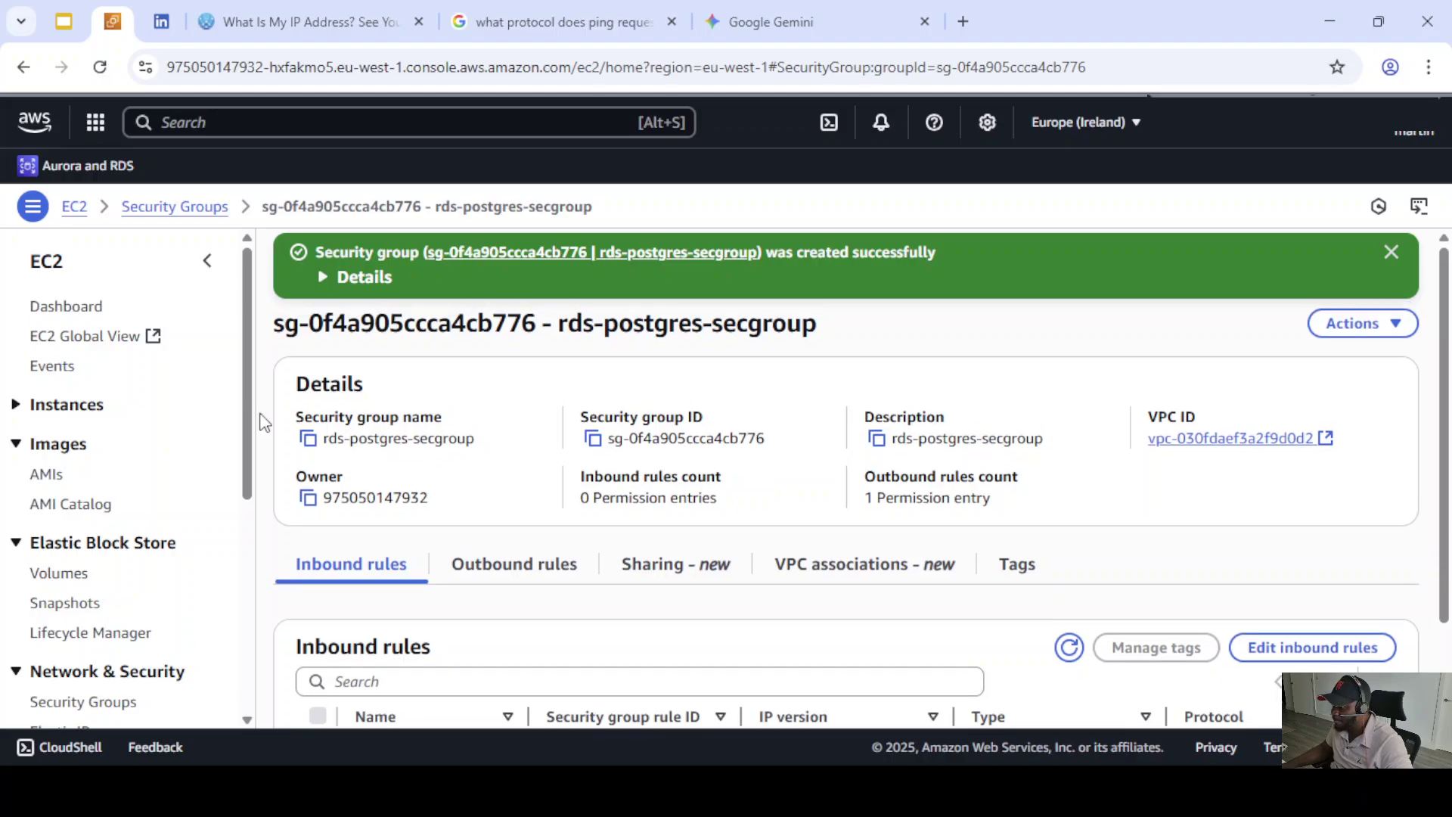
{"action": "left_click", "coordinate": [86, 168]}
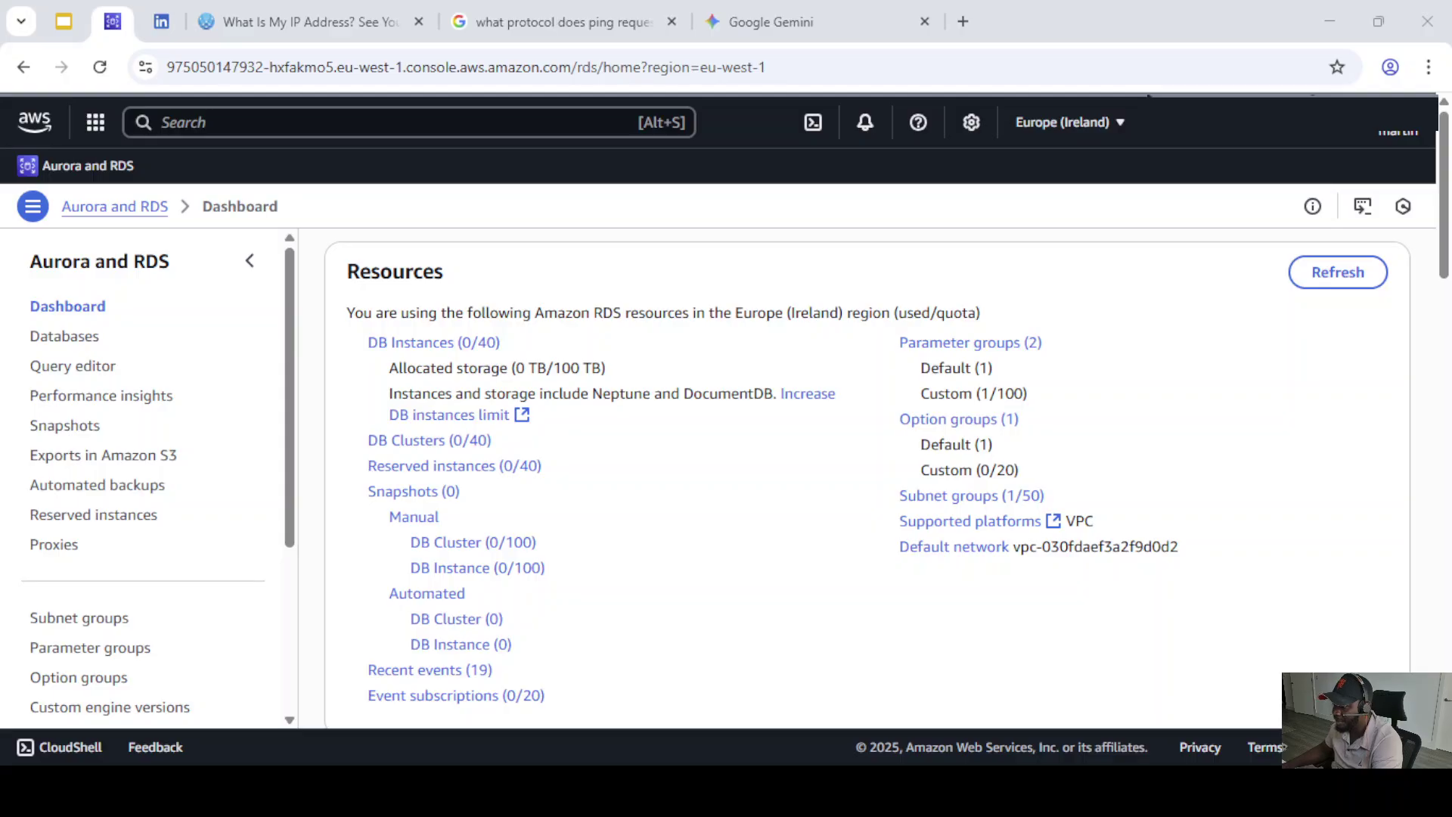
- From the Databases list, start a new database and scroll to the engine options
{"action": "left_click", "coordinate": [80, 337]}
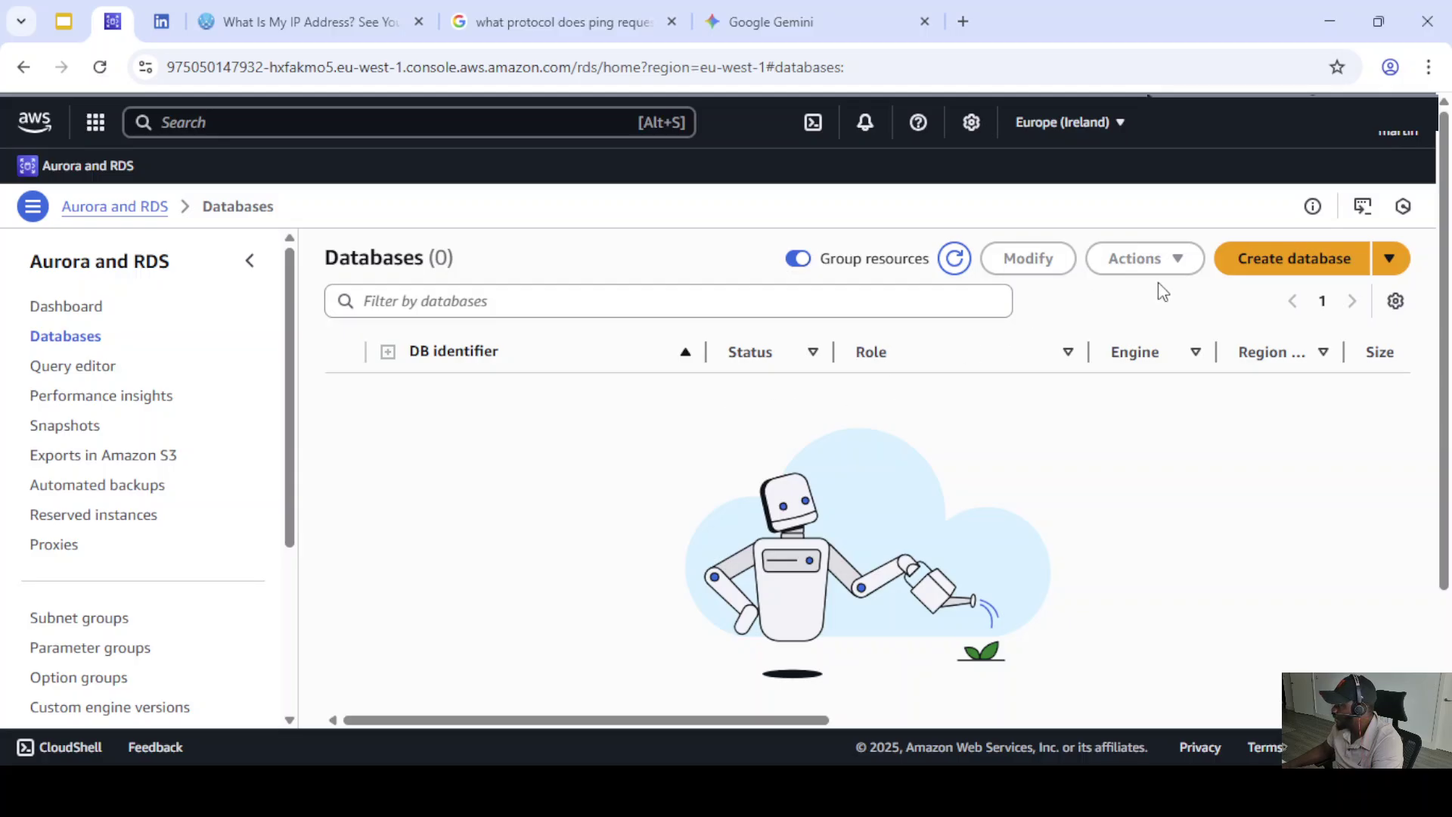
{"action": "left_click", "coordinate": [1283, 262]}
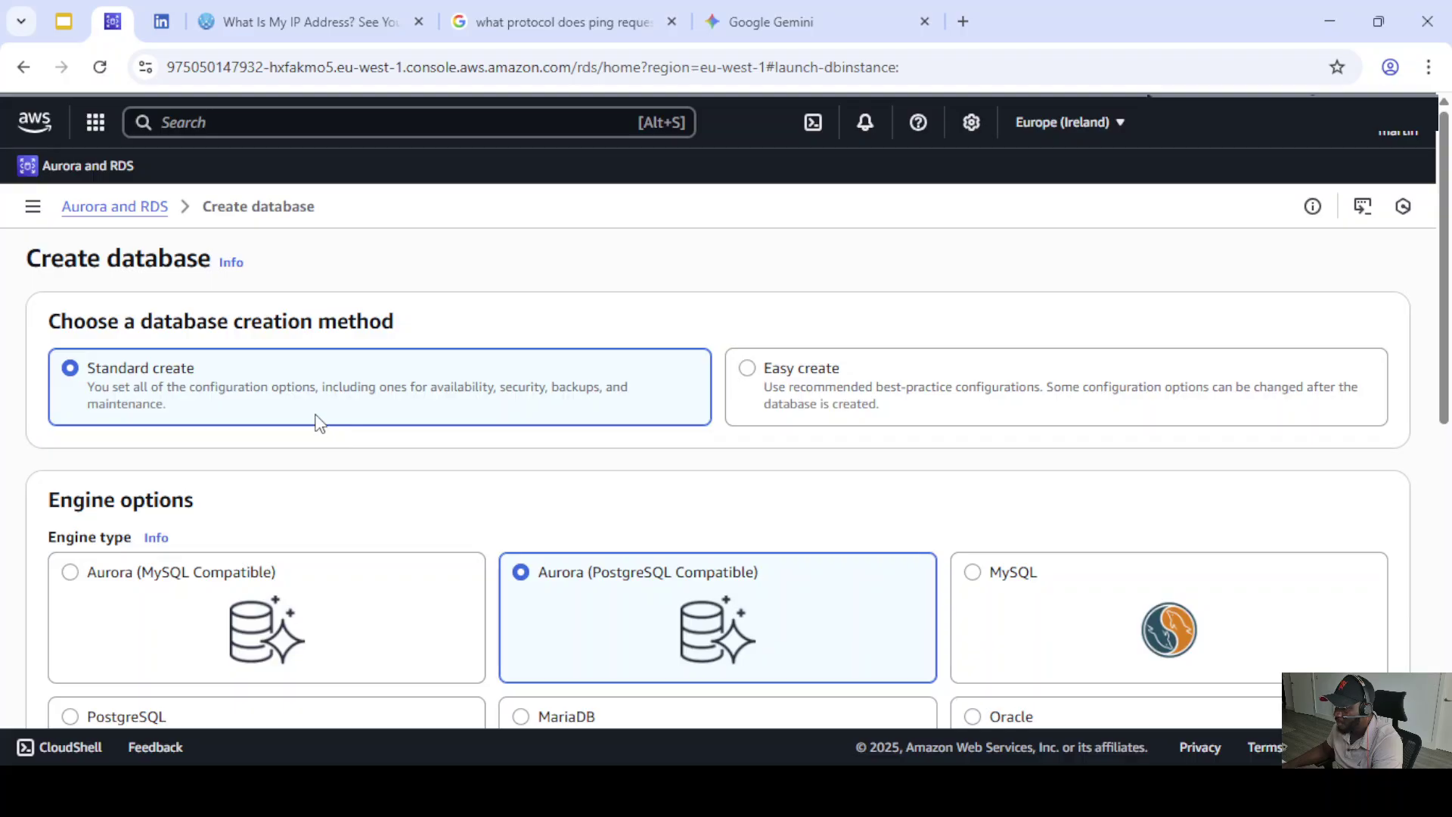
{"action": "scroll", "coordinate": [810, 366], "scroll_direction": "down", "scroll_amount": 1}
{"action": "scroll", "coordinate": [411, 356], "scroll_direction": "up", "scroll_amount": 1}
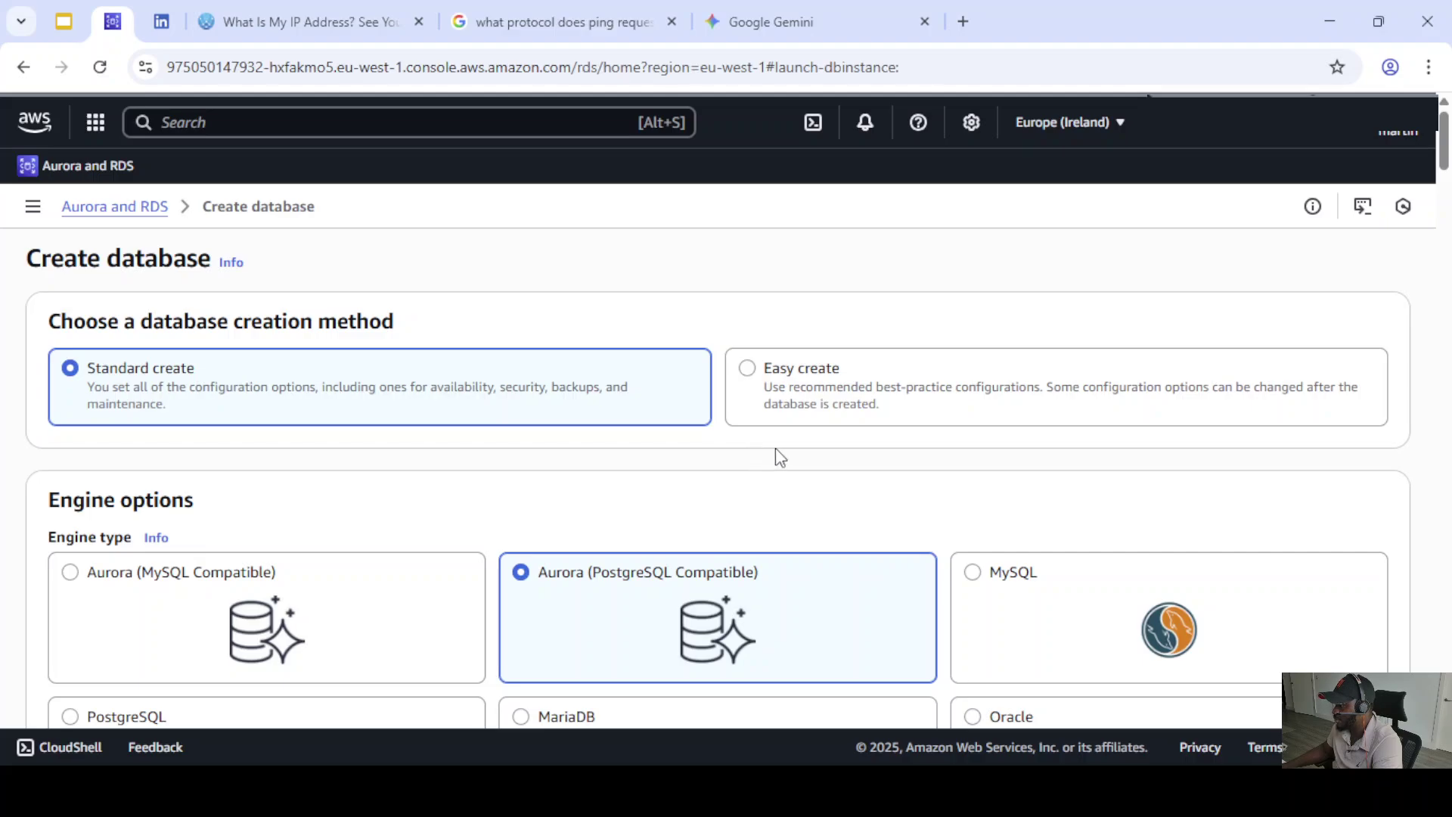
{"action": "scroll", "coordinate": [756, 444], "scroll_direction": "down", "scroll_amount": 1}
{"action": "scroll", "coordinate": [756, 444], "scroll_direction": "down", "scroll_amount": 3}
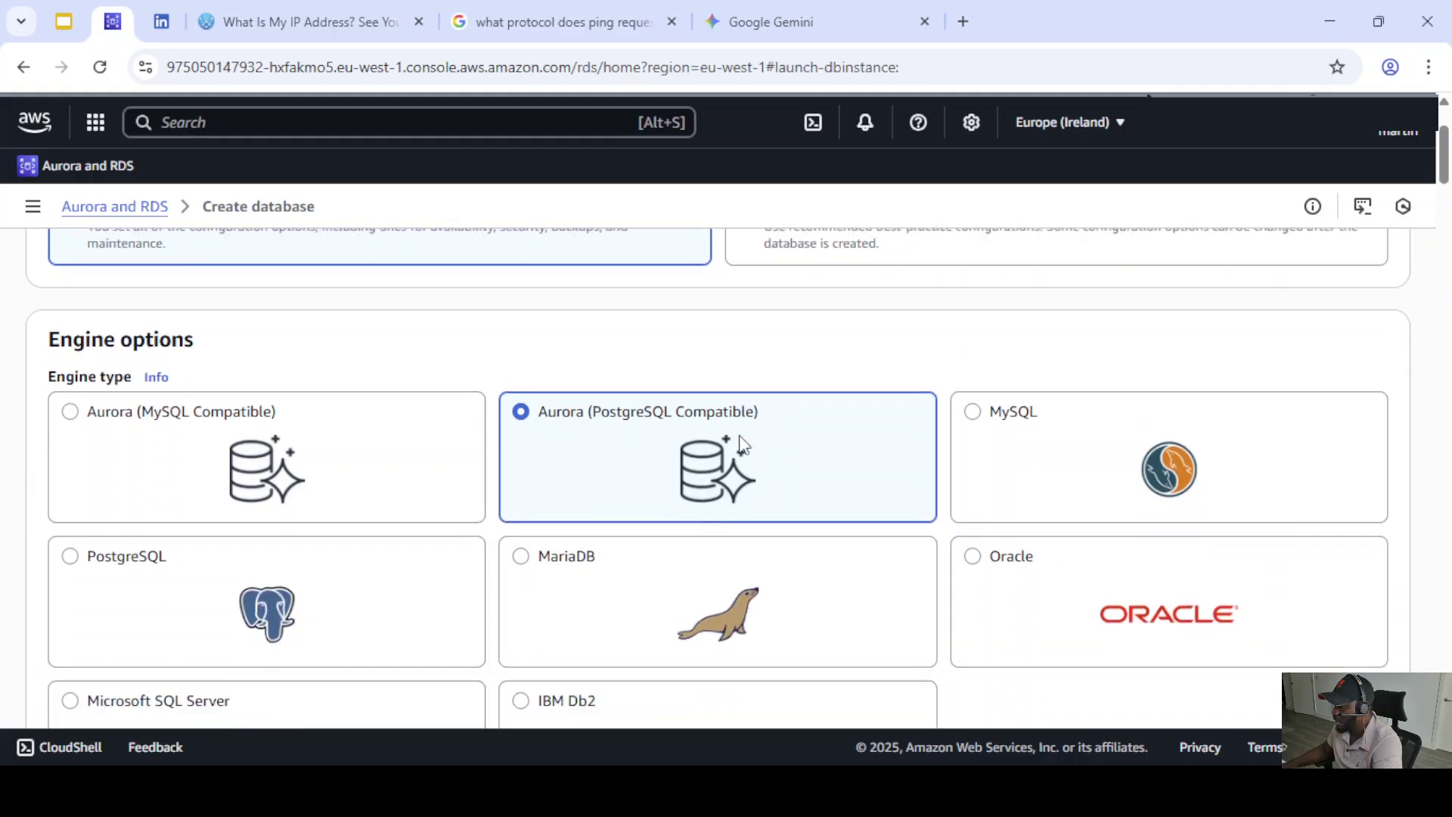
{"action": "scroll", "coordinate": [156, 340], "scroll_direction": "down", "scroll_amount": 4}
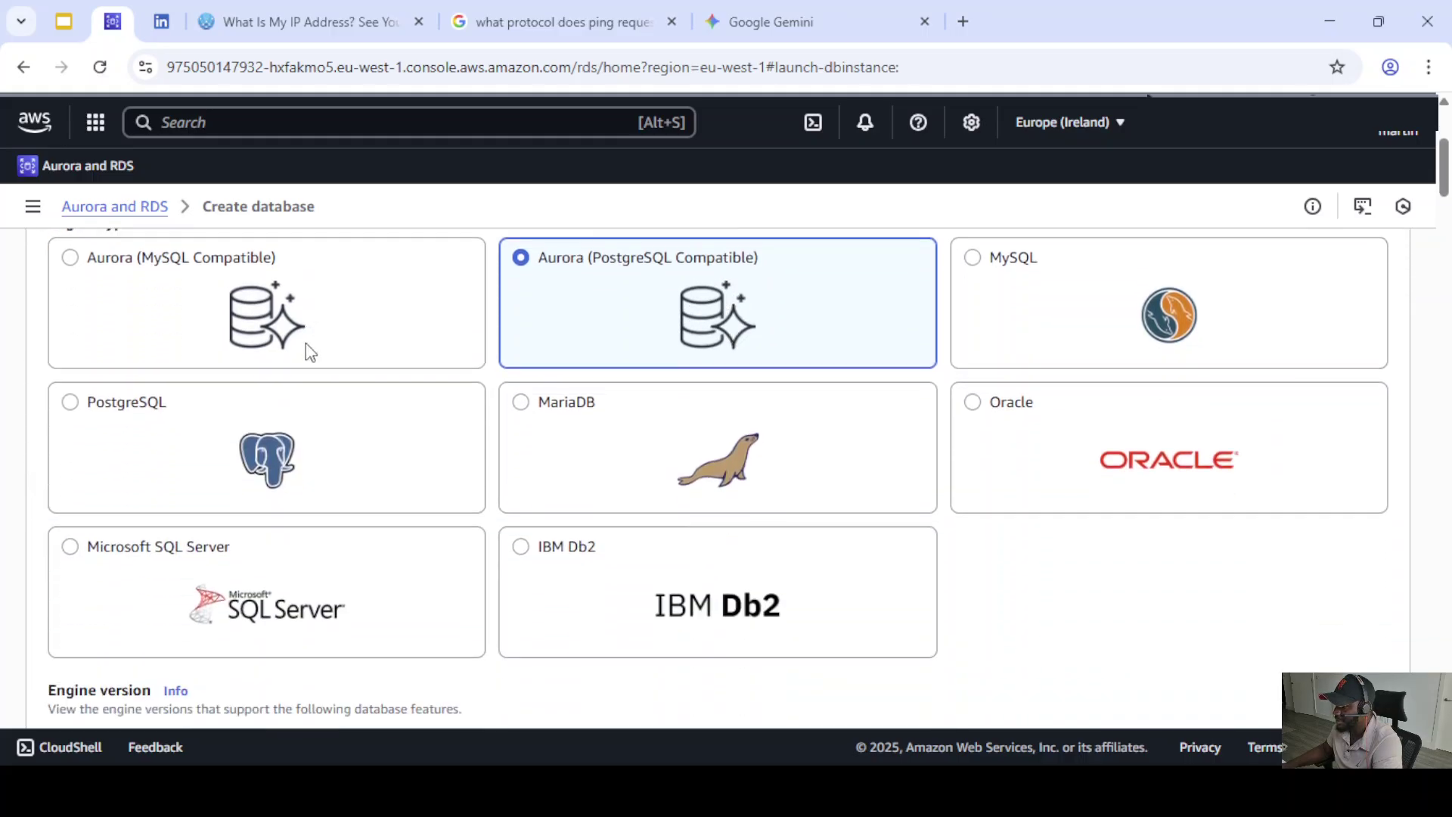
{"action": "scroll", "coordinate": [137, 390], "scroll_direction": "up", "scroll_amount": 3}
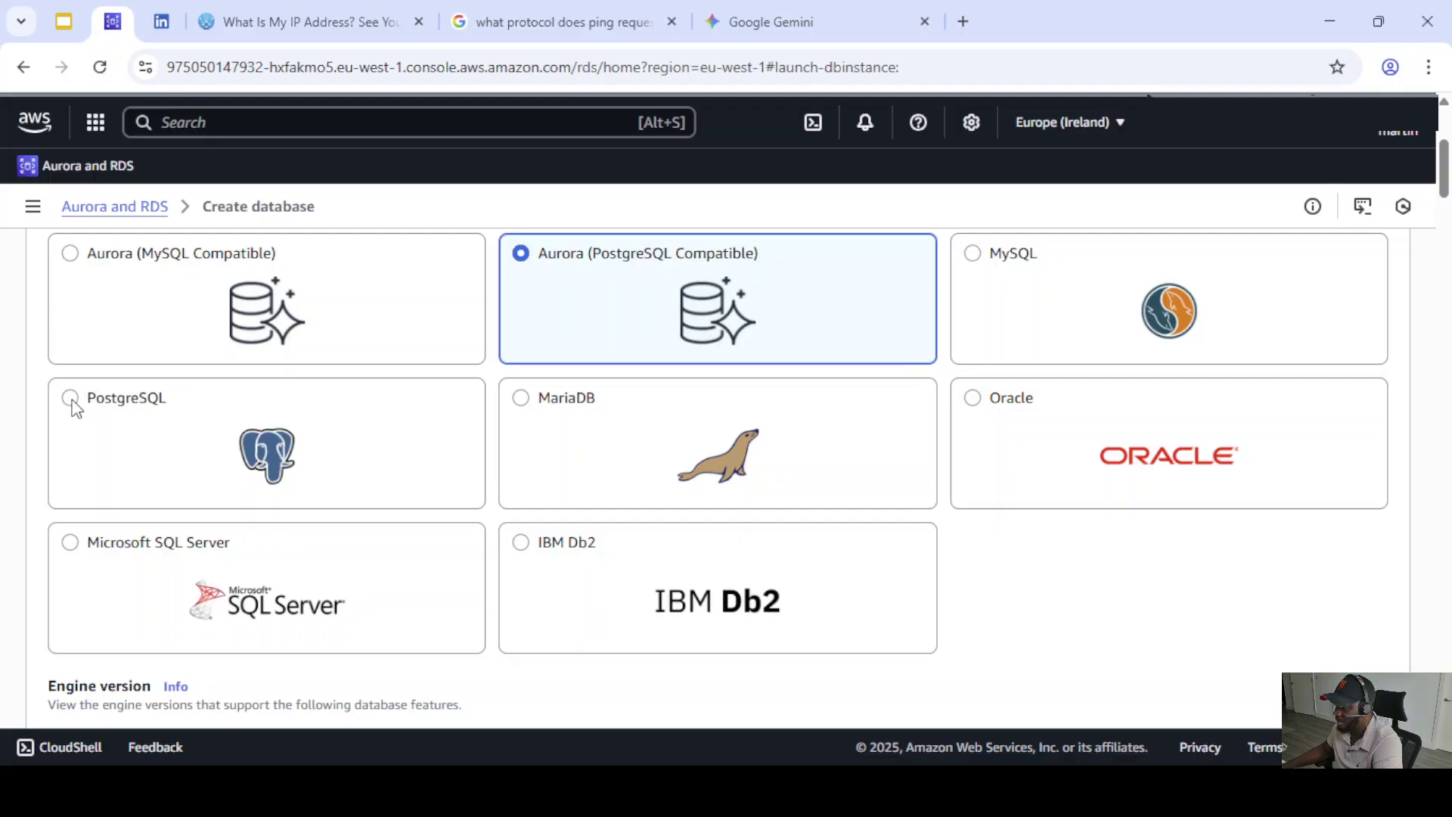
- Choose the standard PostgreSQL engine with engine version PostgreSQL 17.6-R1
{"action": "left_click", "coordinate": [72, 400]}
{"action": "scroll", "coordinate": [791, 451], "scroll_direction": "down", "scroll_amount": 3}
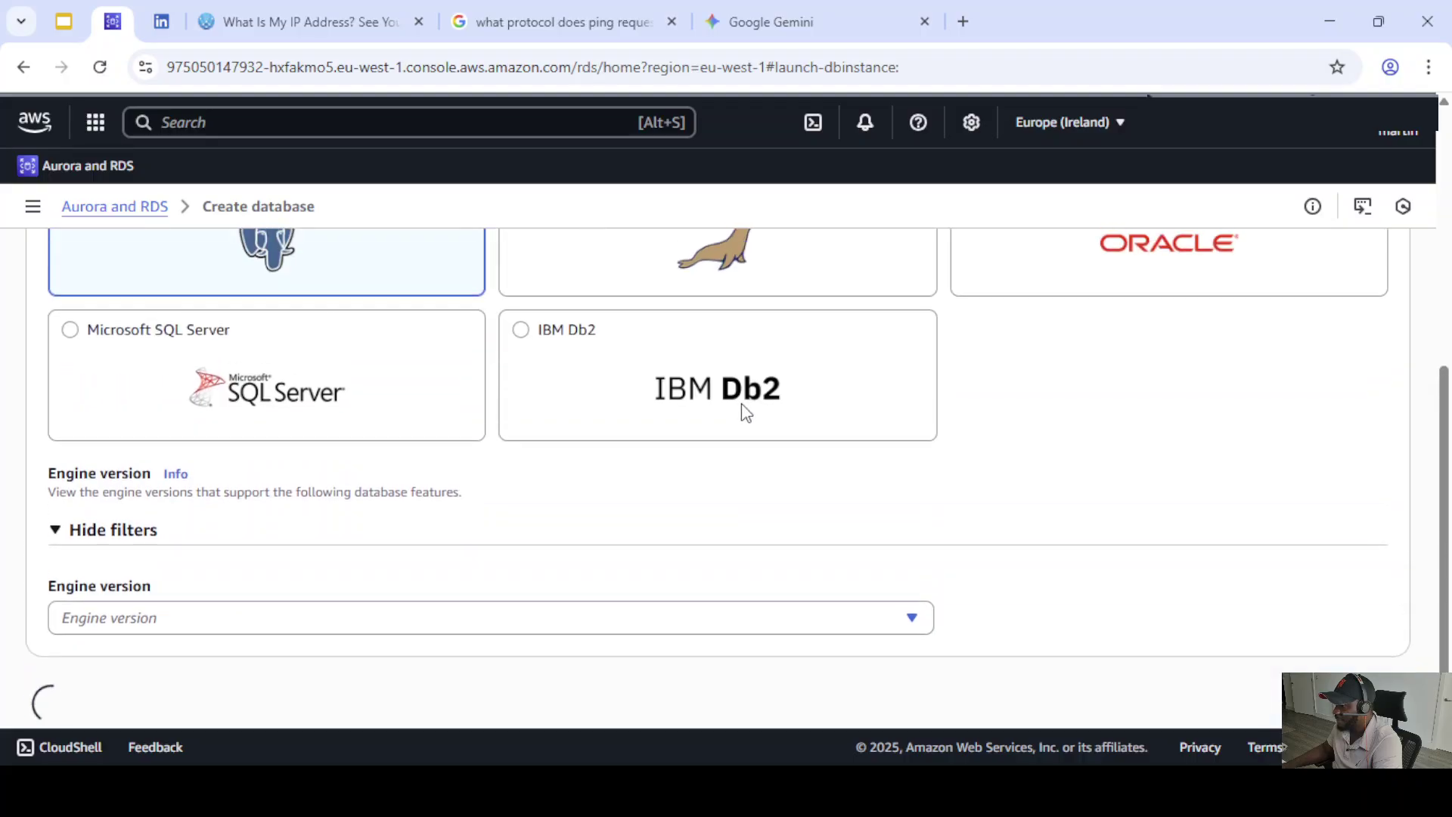
{"action": "scroll", "coordinate": [740, 414], "scroll_direction": "up", "scroll_amount": 5}
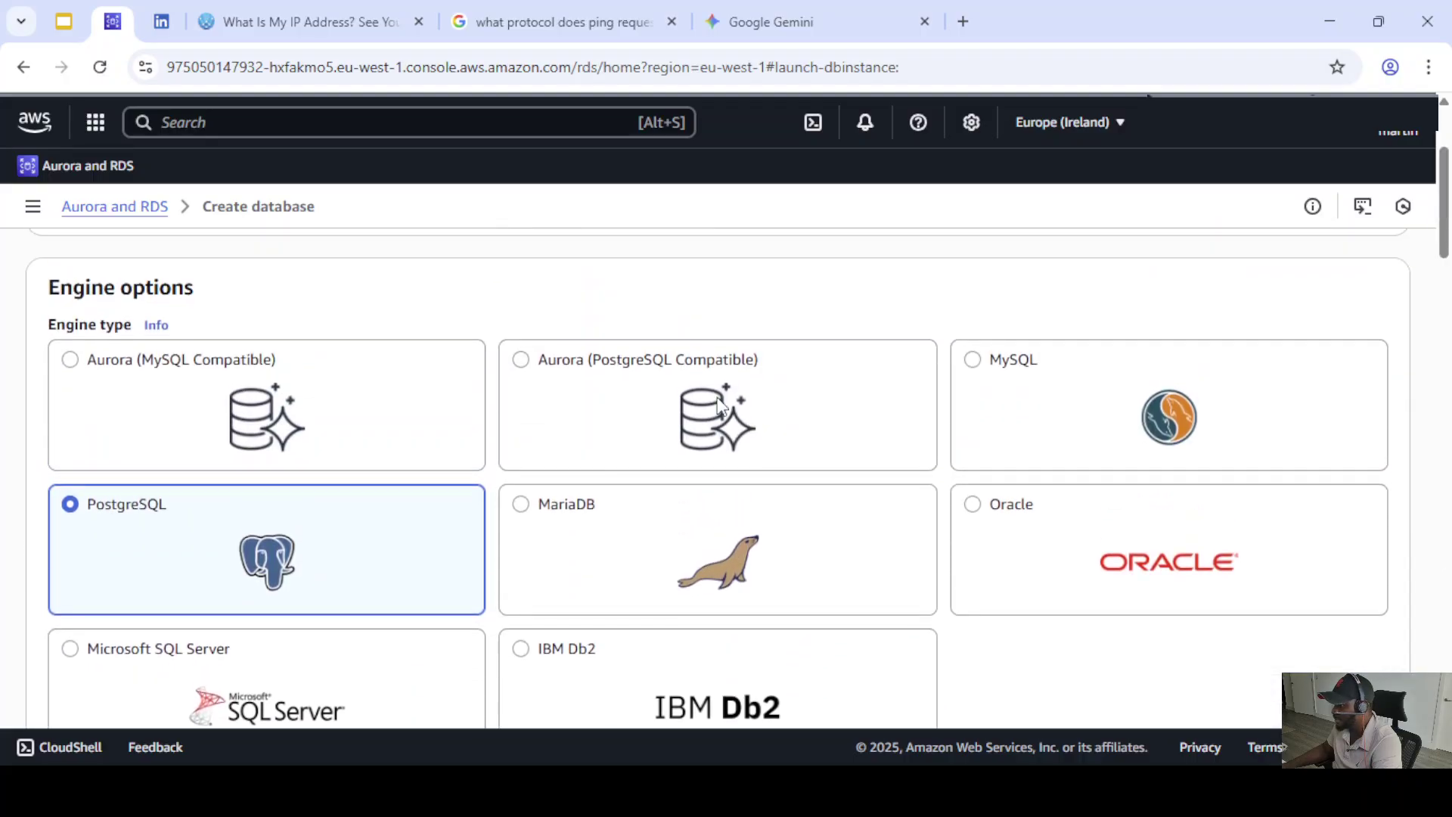
{"action": "scroll", "coordinate": [530, 437], "scroll_direction": "down", "scroll_amount": 7}
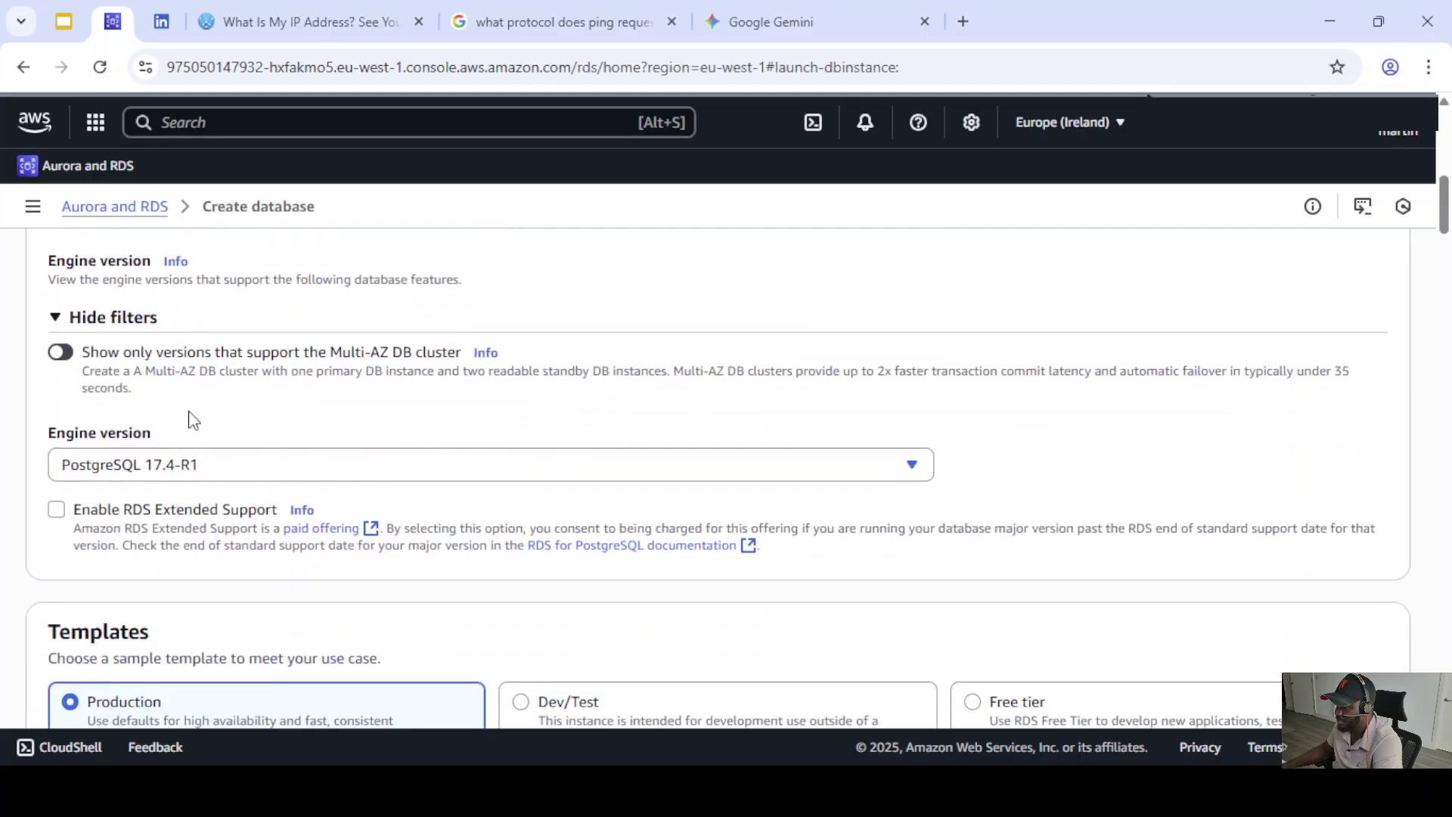
{"action": "left_click", "coordinate": [251, 467]}
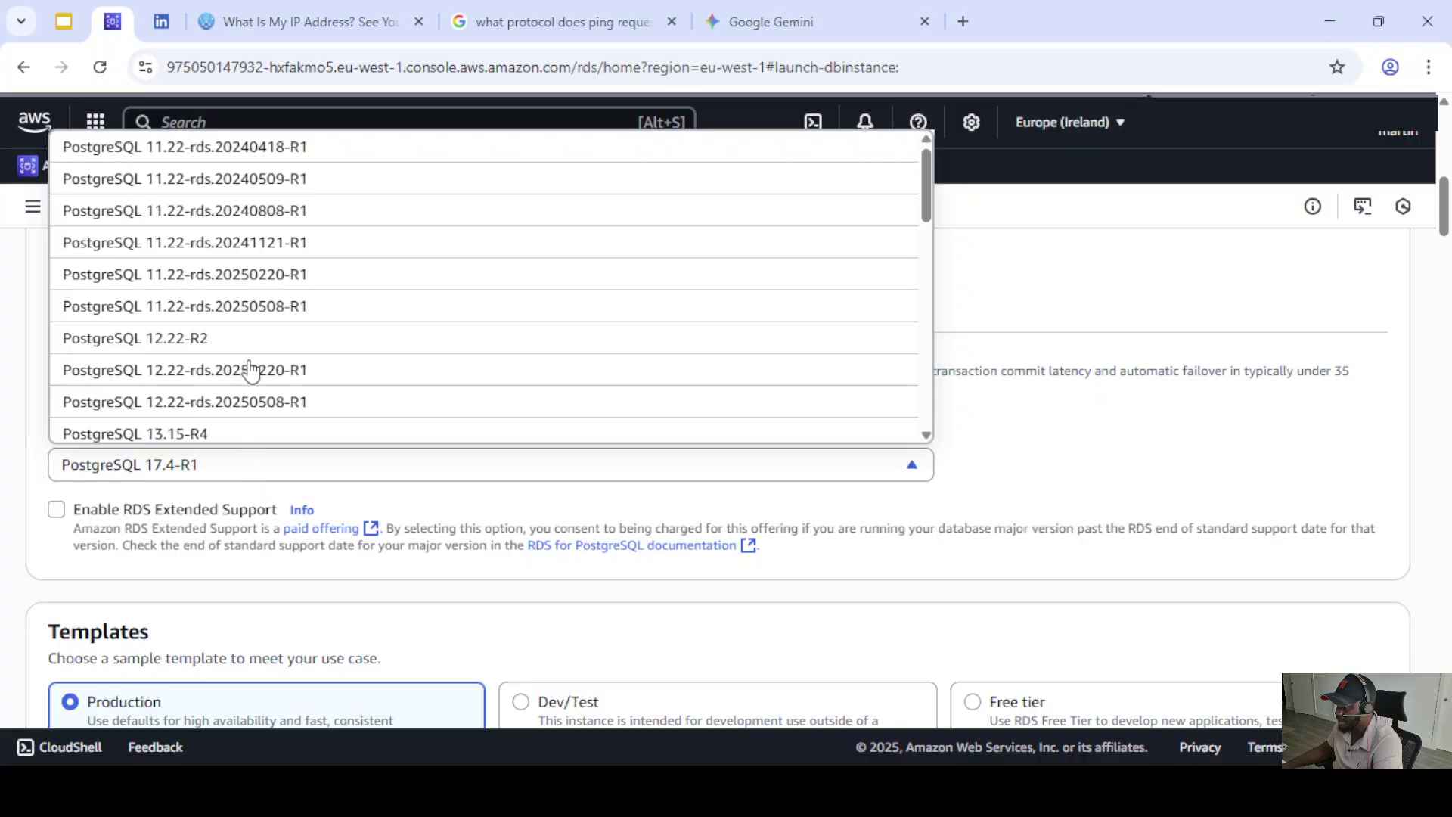
{"action": "left_click_drag", "start_coordinate": [923, 248], "coordinate": [921, 412]}
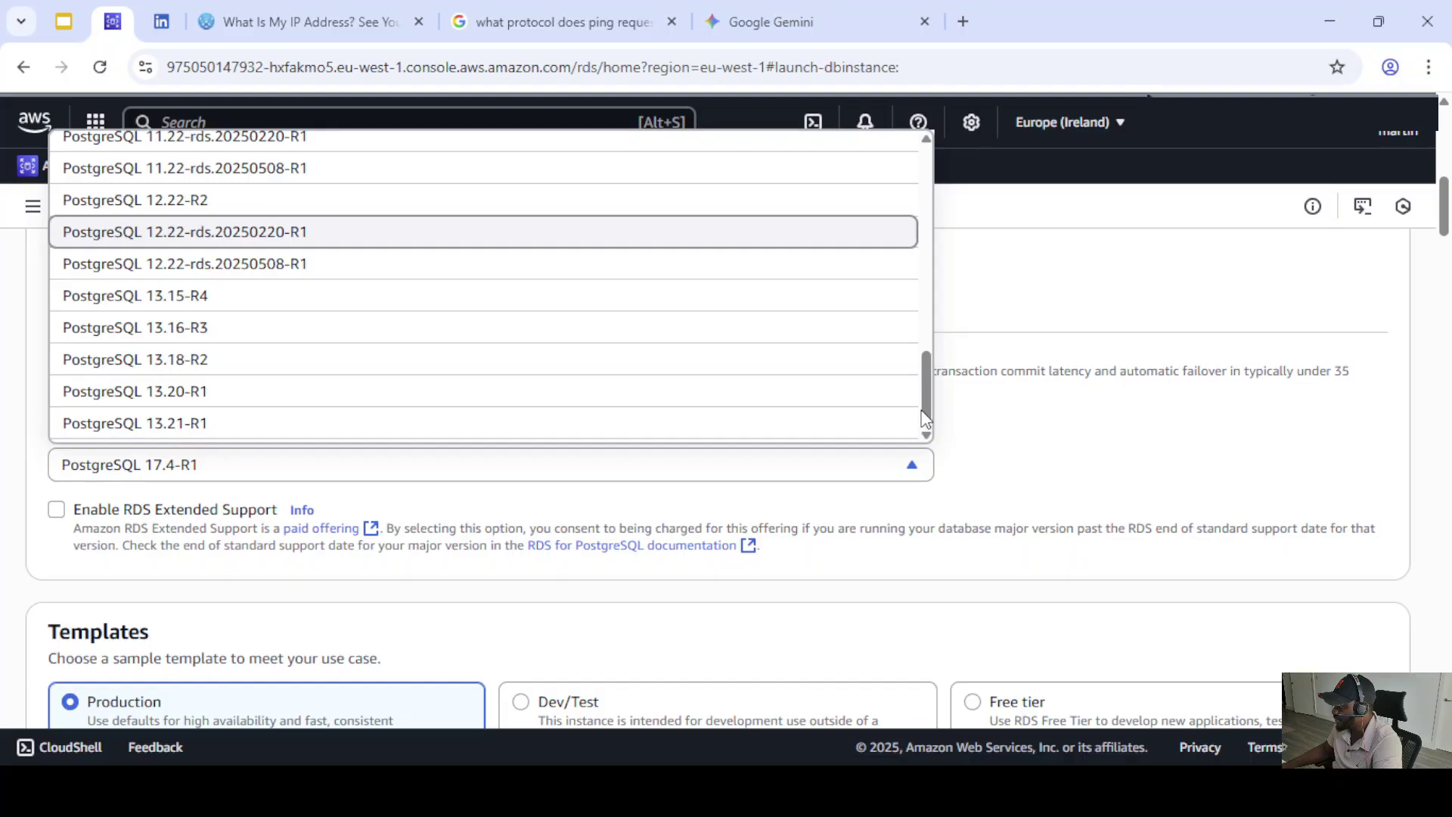
{"action": "scroll", "coordinate": [683, 392], "scroll_direction": "down", "scroll_amount": 2}
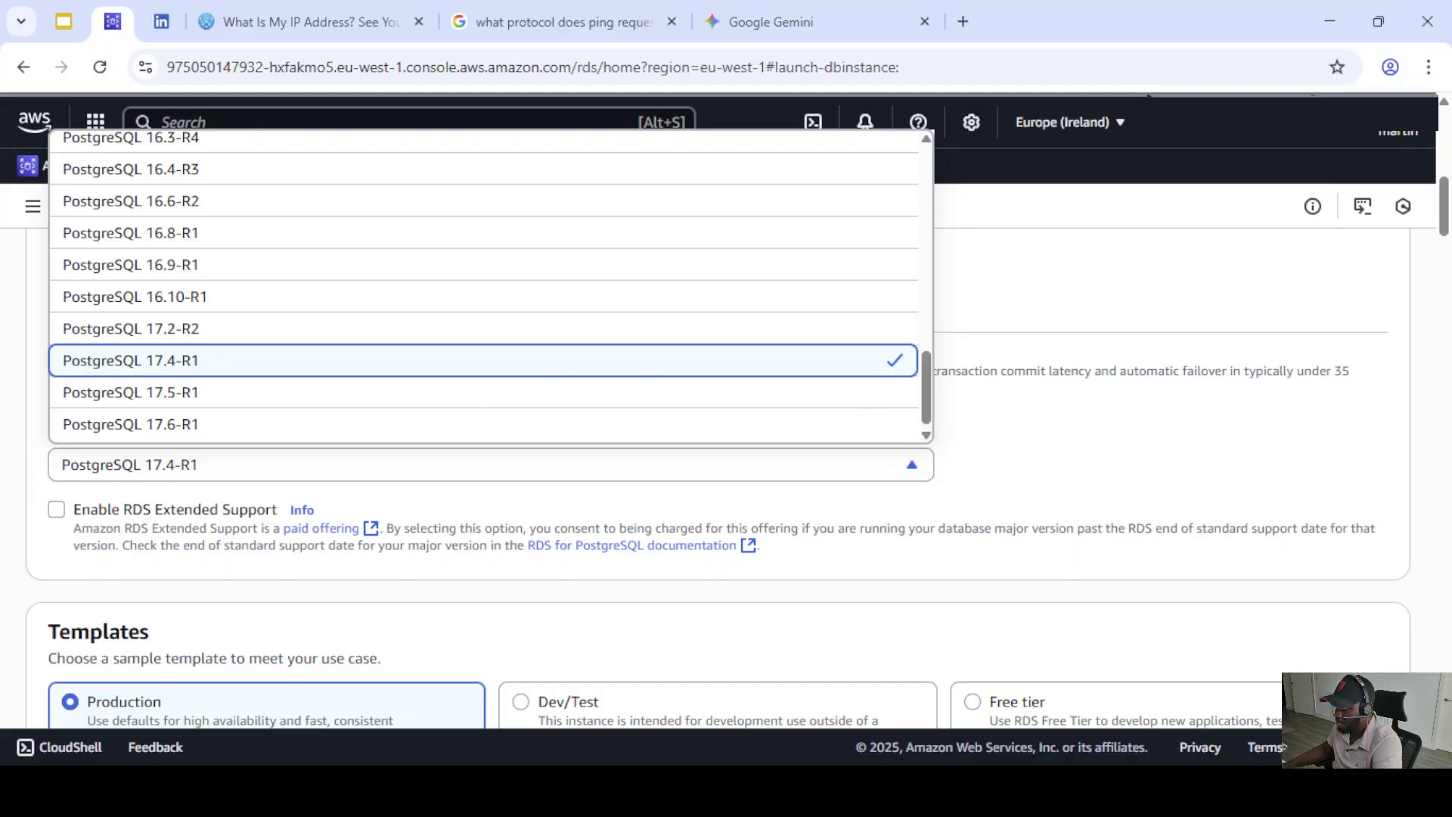
{"action": "key", "text": "alt+Tab"}
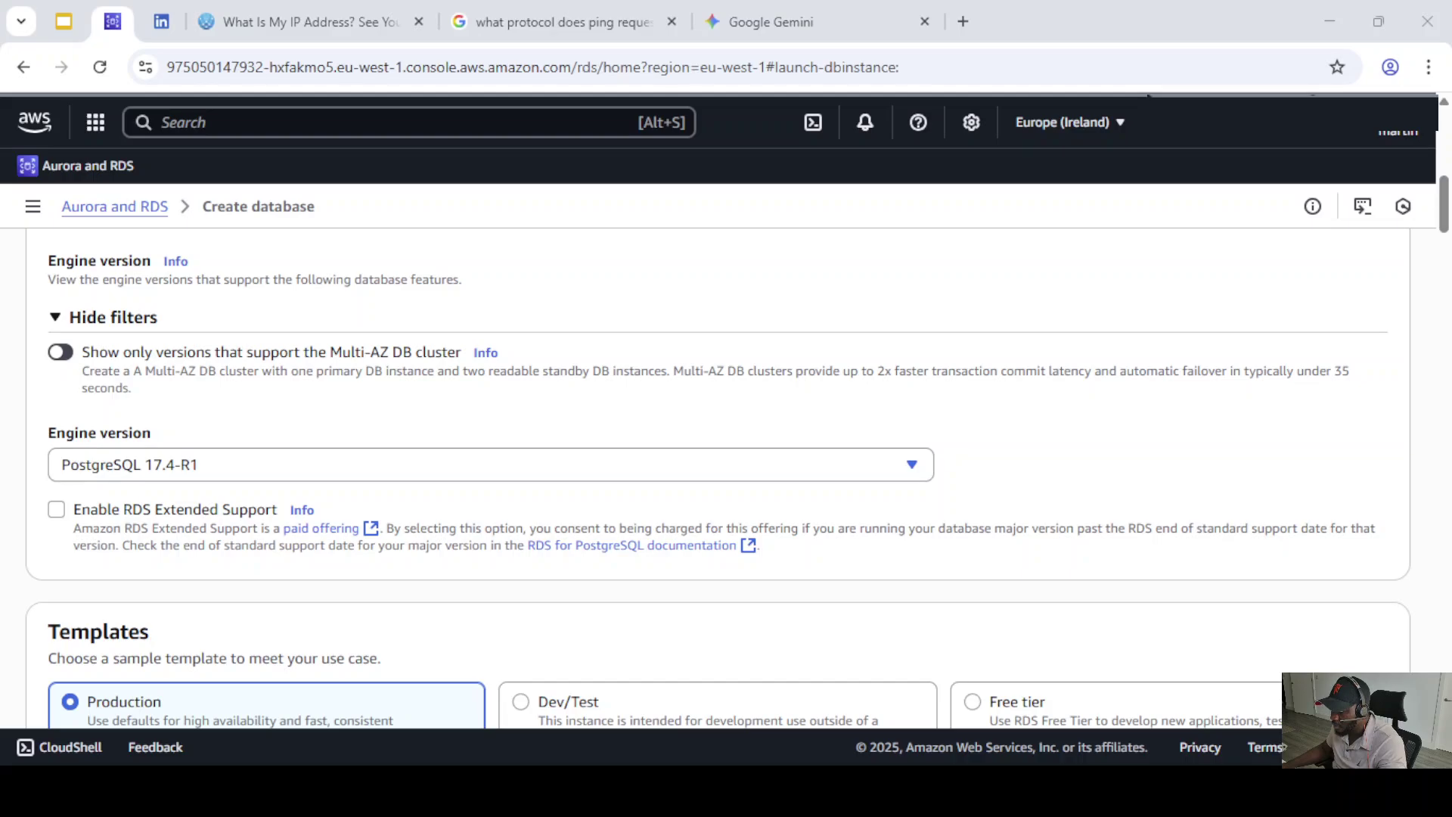
{"action": "left_click", "coordinate": [309, 471]}
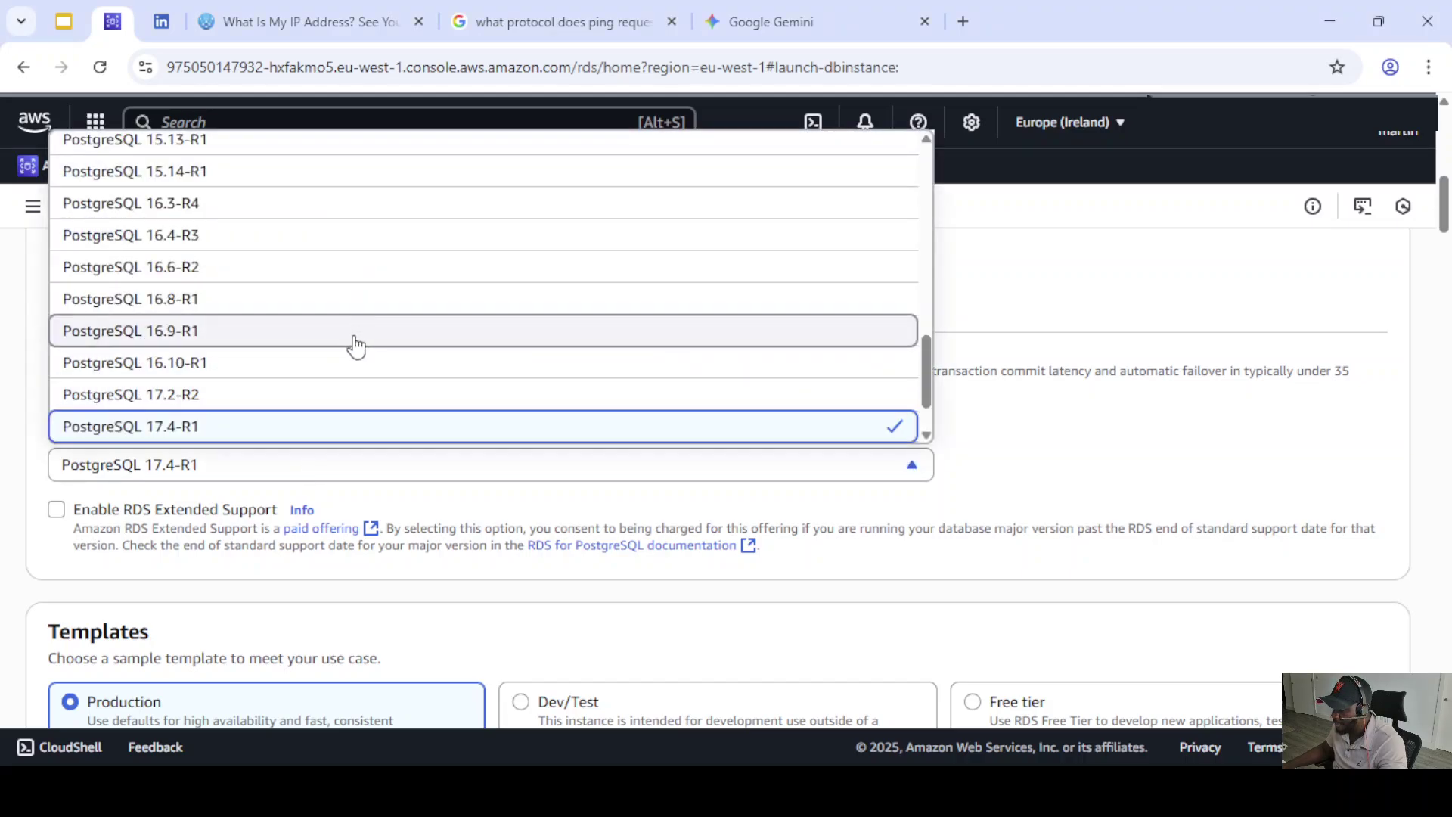
{"action": "scroll", "coordinate": [274, 416], "scroll_direction": "down", "scroll_amount": 1}
{"action": "scroll", "coordinate": [274, 415], "scroll_direction": "down", "scroll_amount": 1}
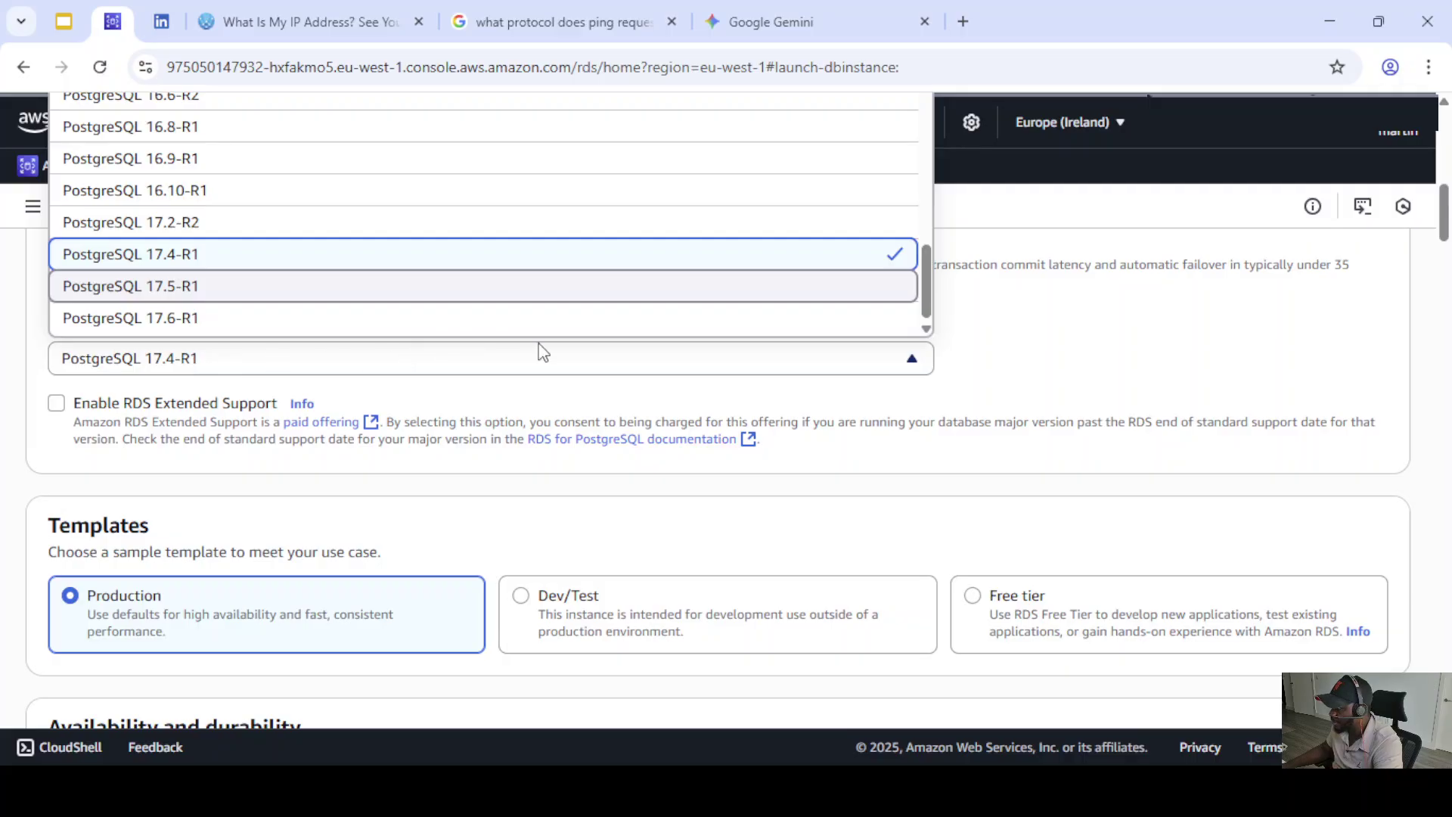
{"action": "left_click", "coordinate": [198, 319]}
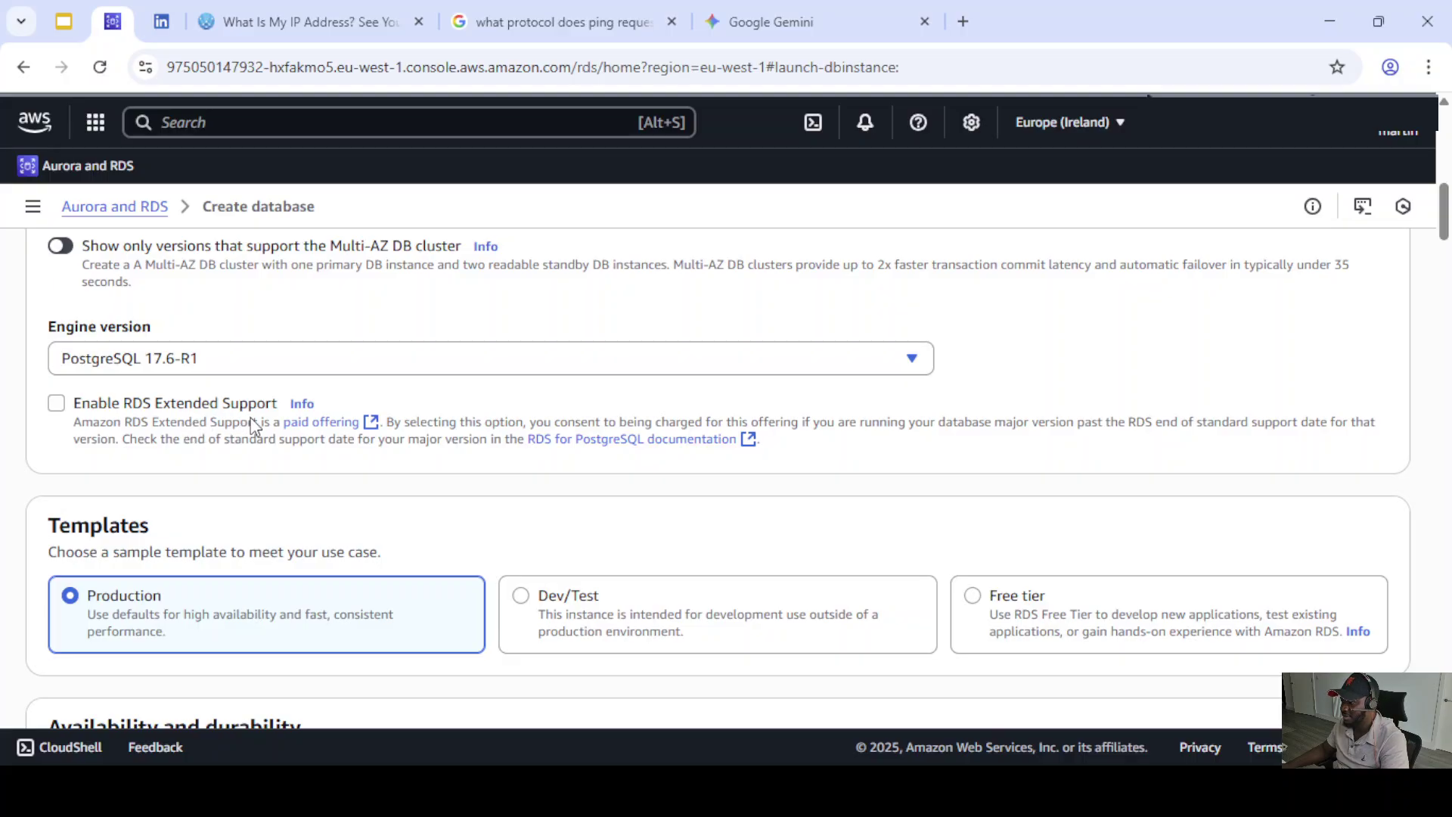
- Switch the template to Dev/Test and choose a Single-AZ DB instance deployment
{"action": "scroll", "coordinate": [447, 462], "scroll_direction": "down", "scroll_amount": 2}
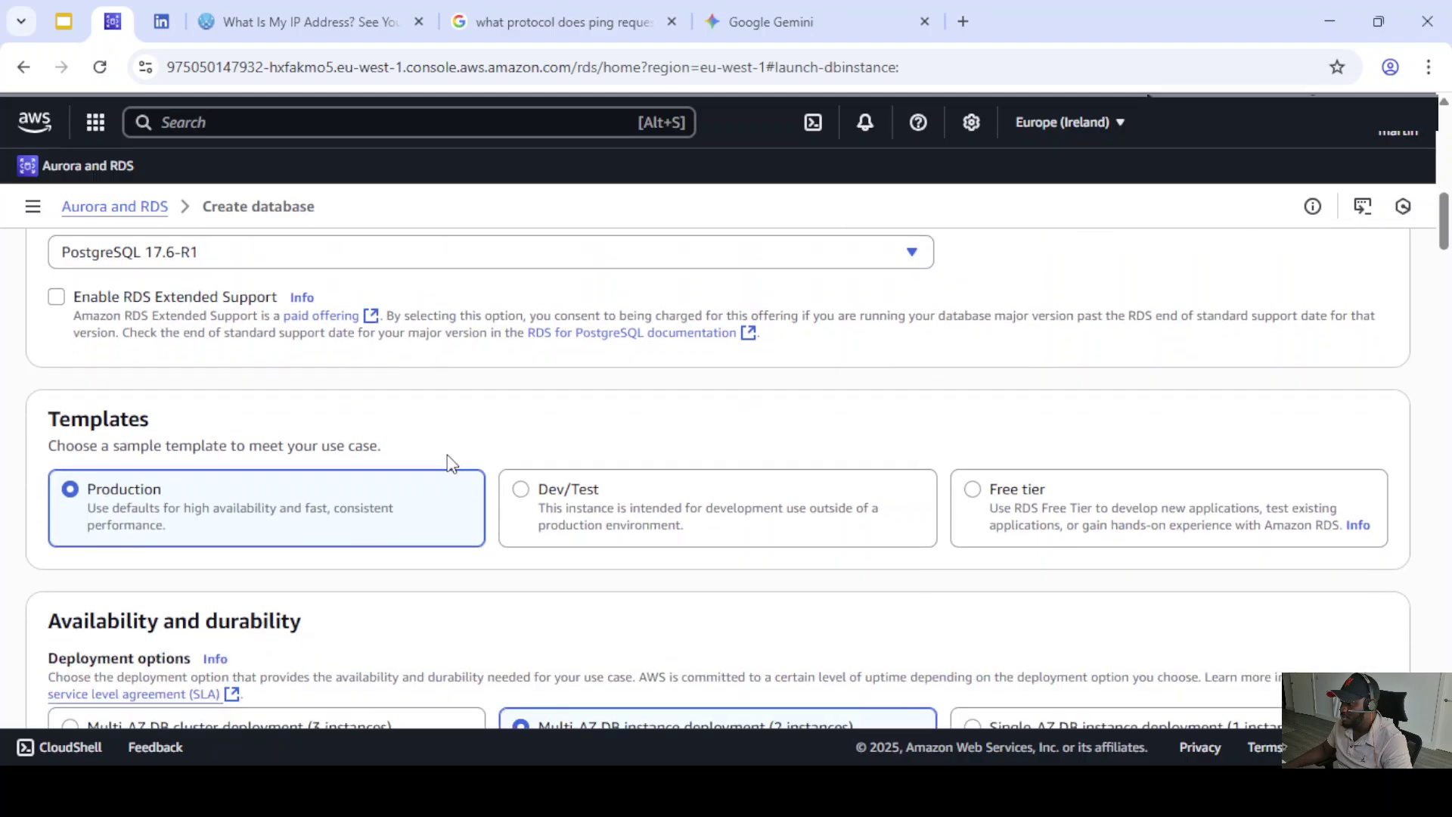
{"action": "scroll", "coordinate": [451, 463], "scroll_direction": "down", "scroll_amount": 2}
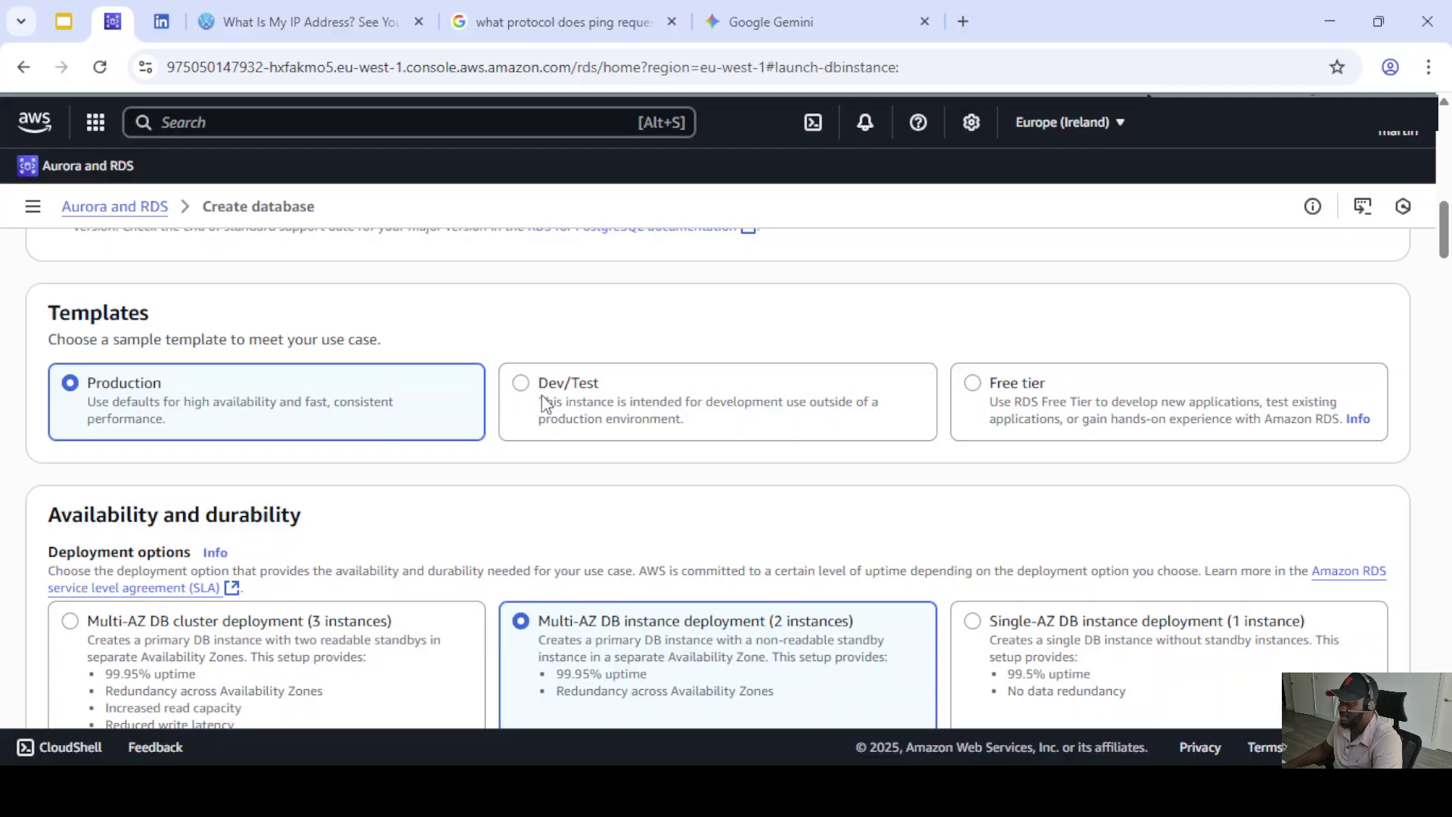
{"action": "left_click", "coordinate": [613, 408]}
{"action": "scroll", "coordinate": [639, 412], "scroll_direction": "down", "scroll_amount": 3}
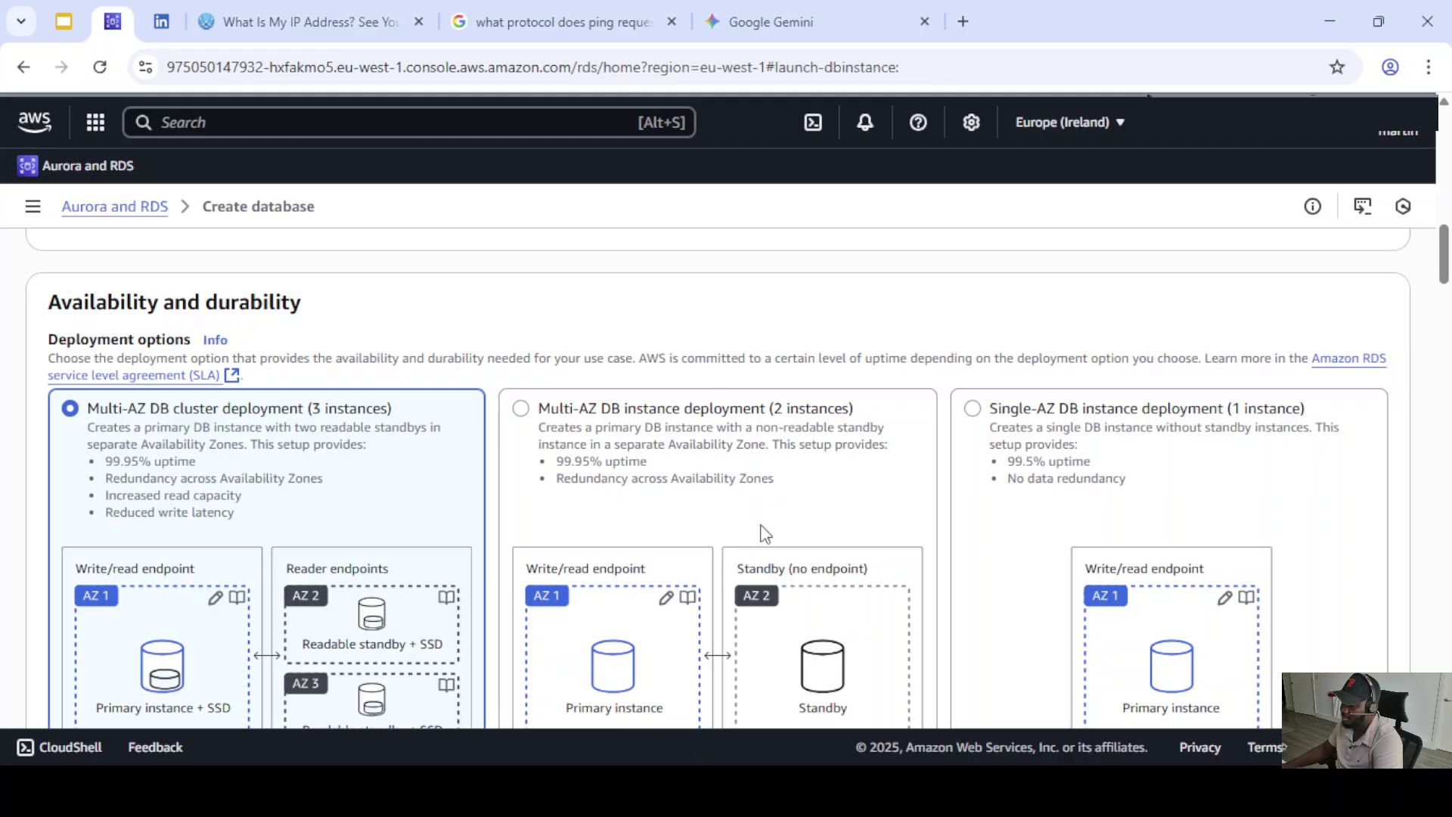
{"action": "scroll", "coordinate": [768, 522], "scroll_direction": "down", "scroll_amount": 5}
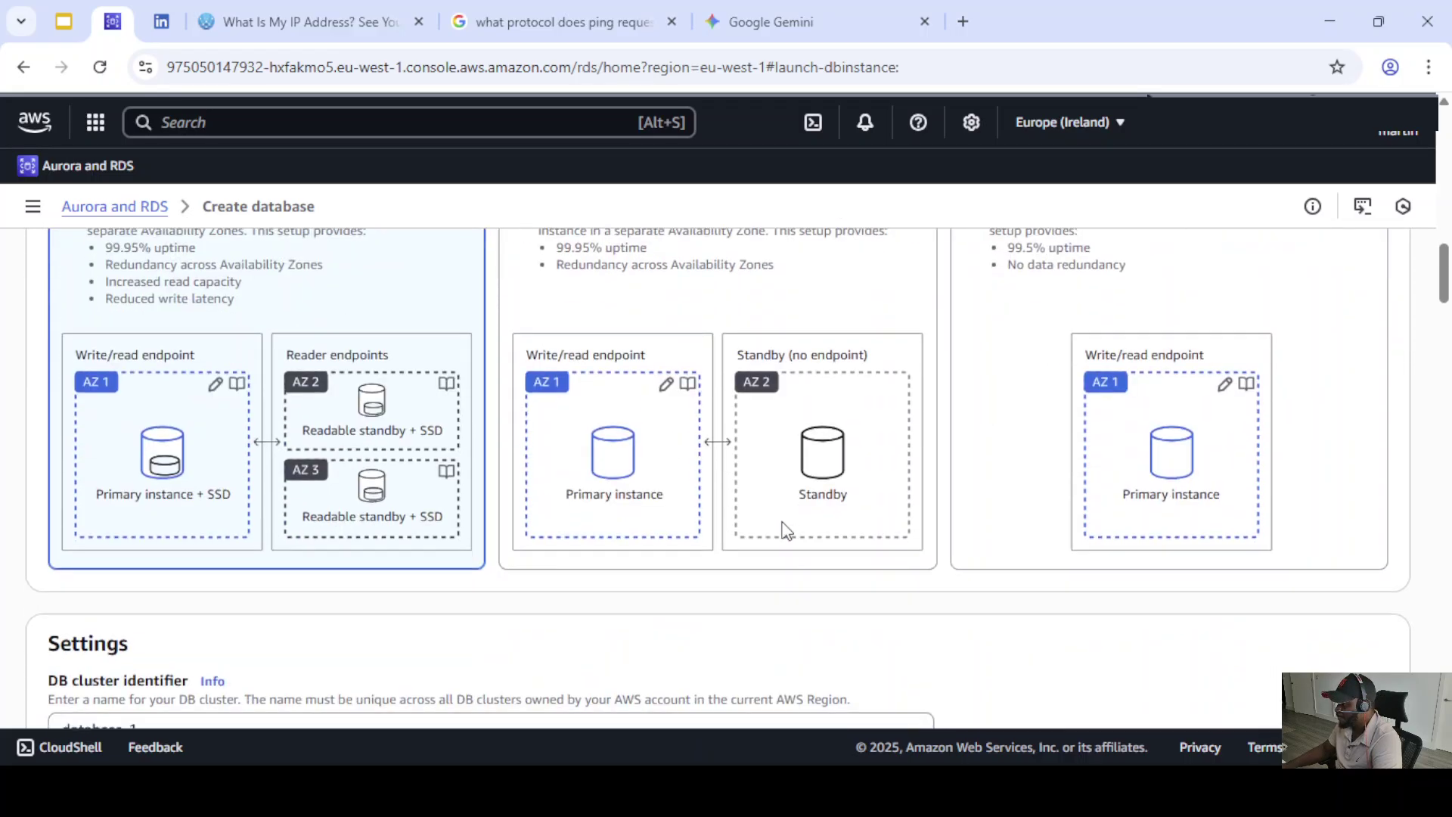
{"action": "scroll", "coordinate": [775, 522], "scroll_direction": "up", "scroll_amount": 3}
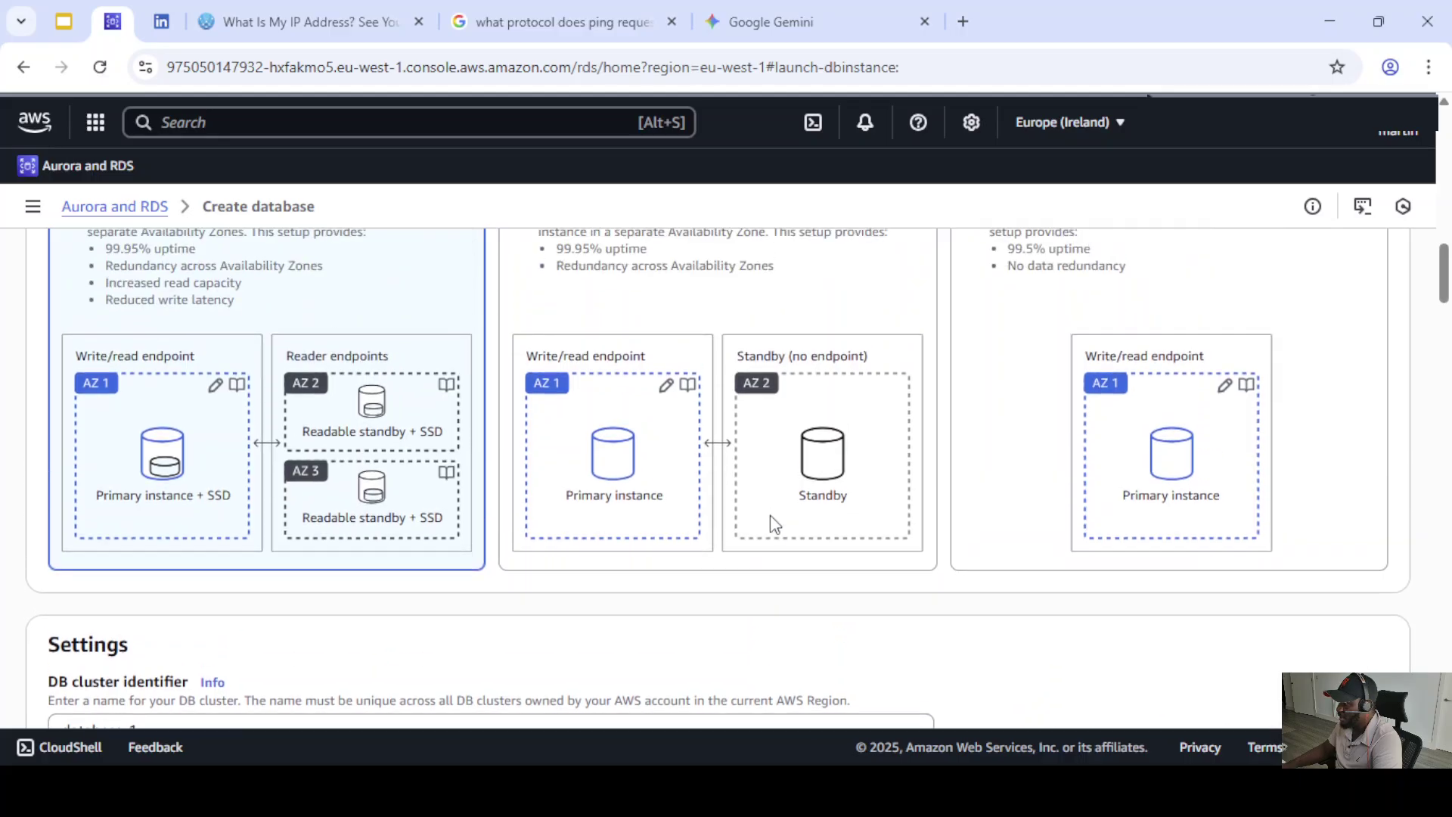
{"action": "scroll", "coordinate": [769, 526], "scroll_direction": "down", "scroll_amount": 1}
{"action": "scroll", "coordinate": [769, 512], "scroll_direction": "up", "scroll_amount": 1}
{"action": "scroll", "coordinate": [775, 521], "scroll_direction": "up", "scroll_amount": 5}
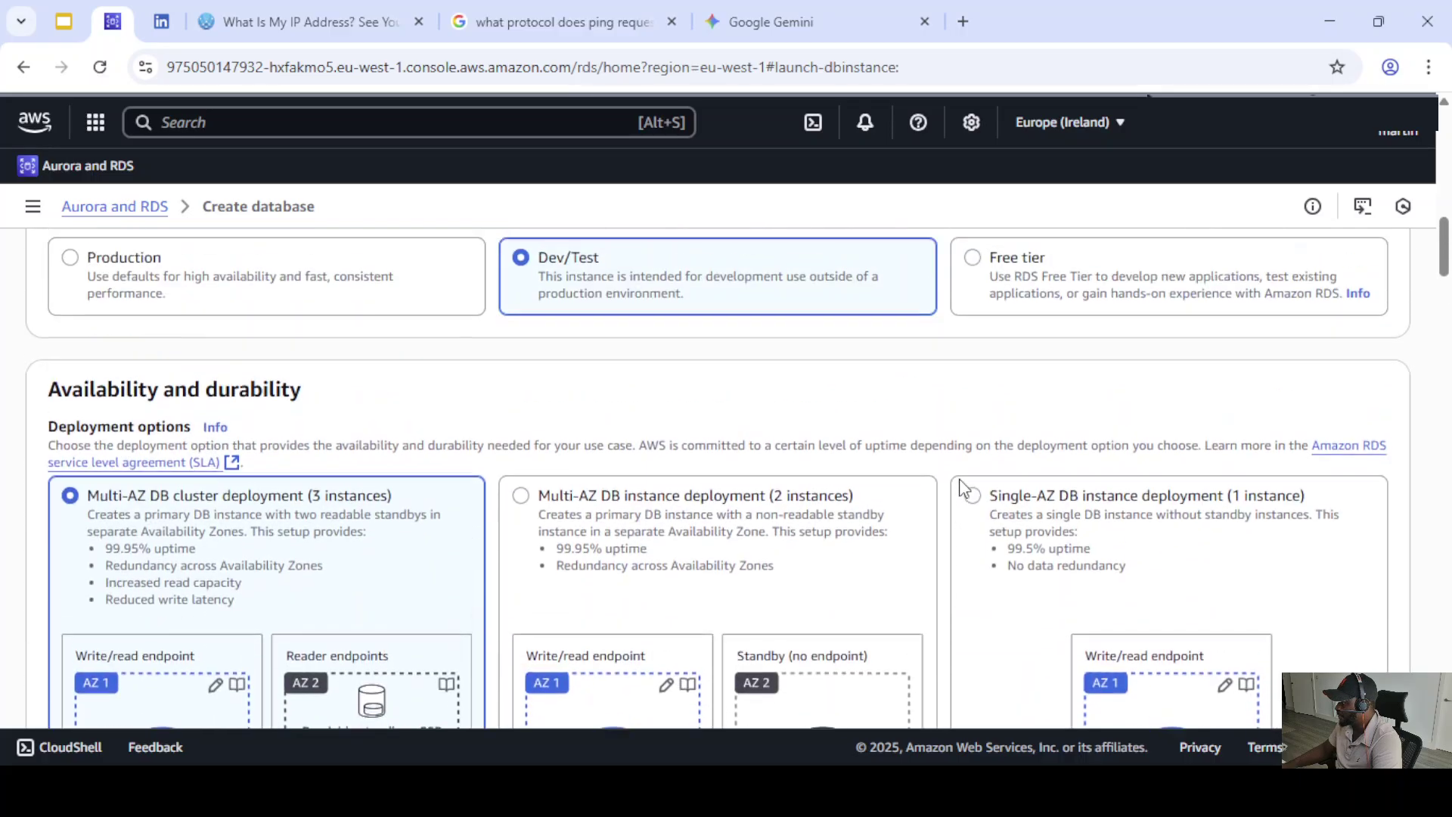
{"action": "left_click", "coordinate": [973, 518]}
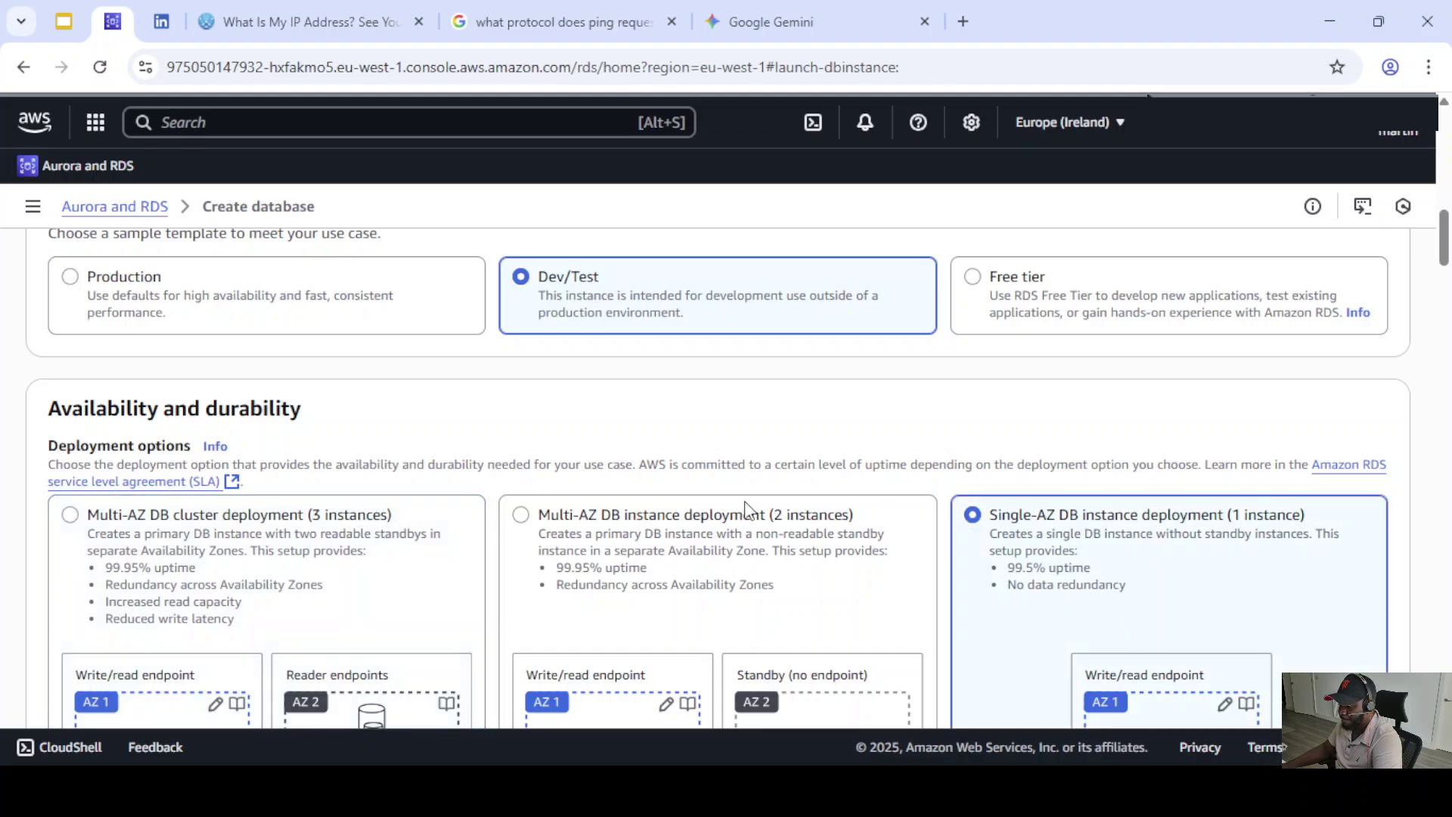
{"action": "scroll", "coordinate": [749, 508], "scroll_direction": "down", "scroll_amount": 7}
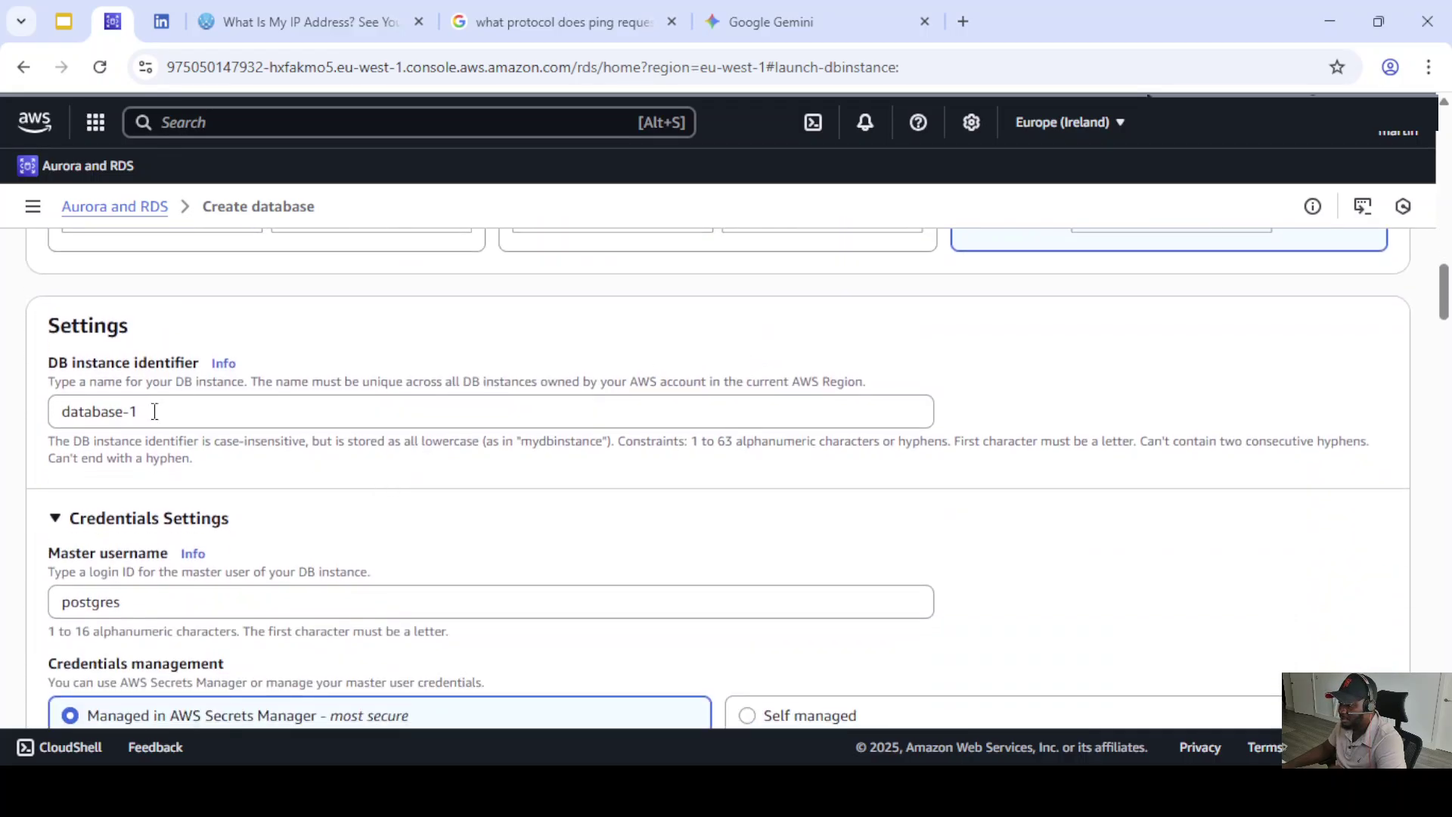
- Replace the DB instance identifier database-1 with rds-postgres-db
{"action": "left_click_drag", "start_coordinate": [144, 411], "coordinate": [49, 407]}
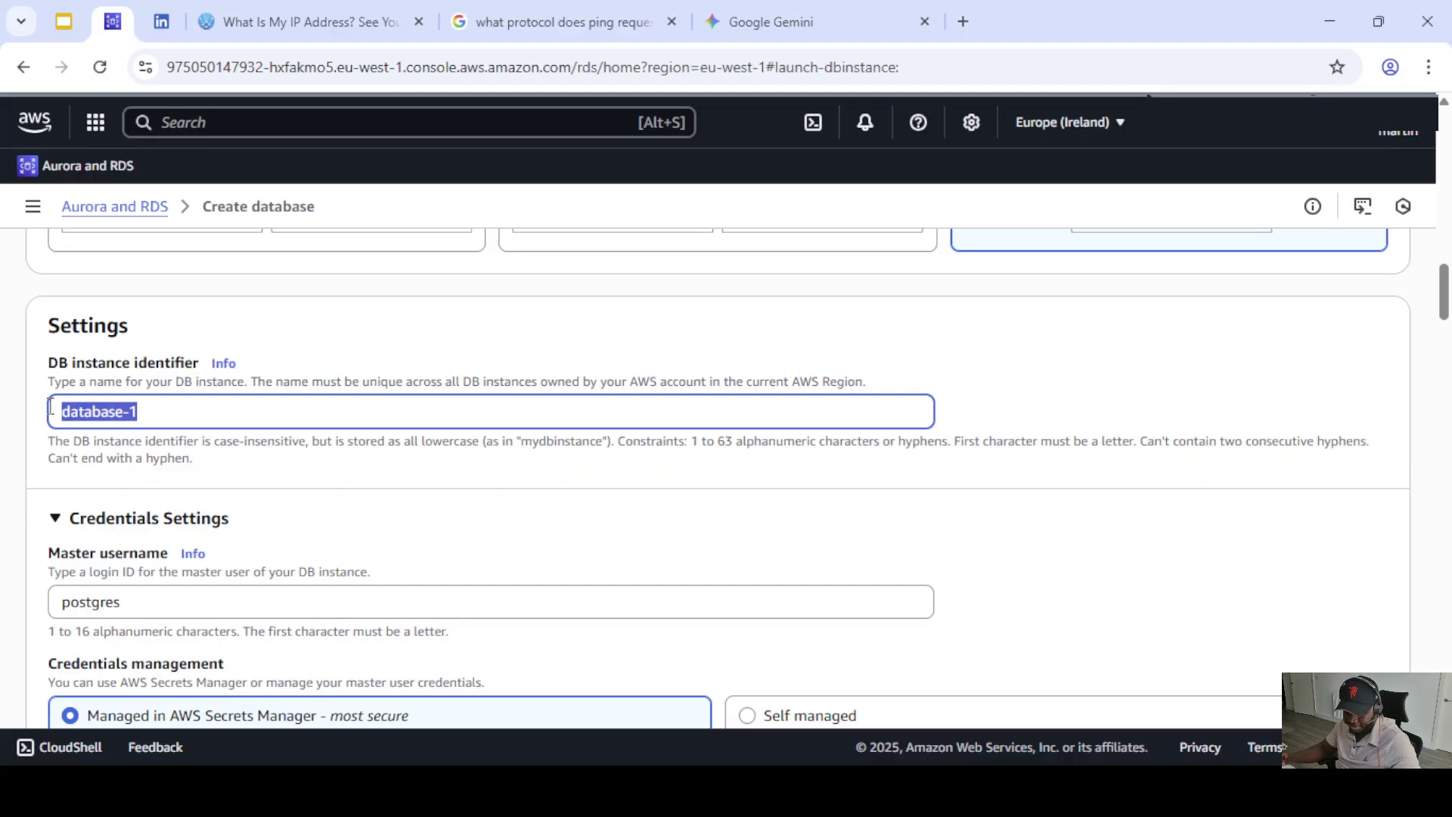
{"action": "type", "text": "p"}
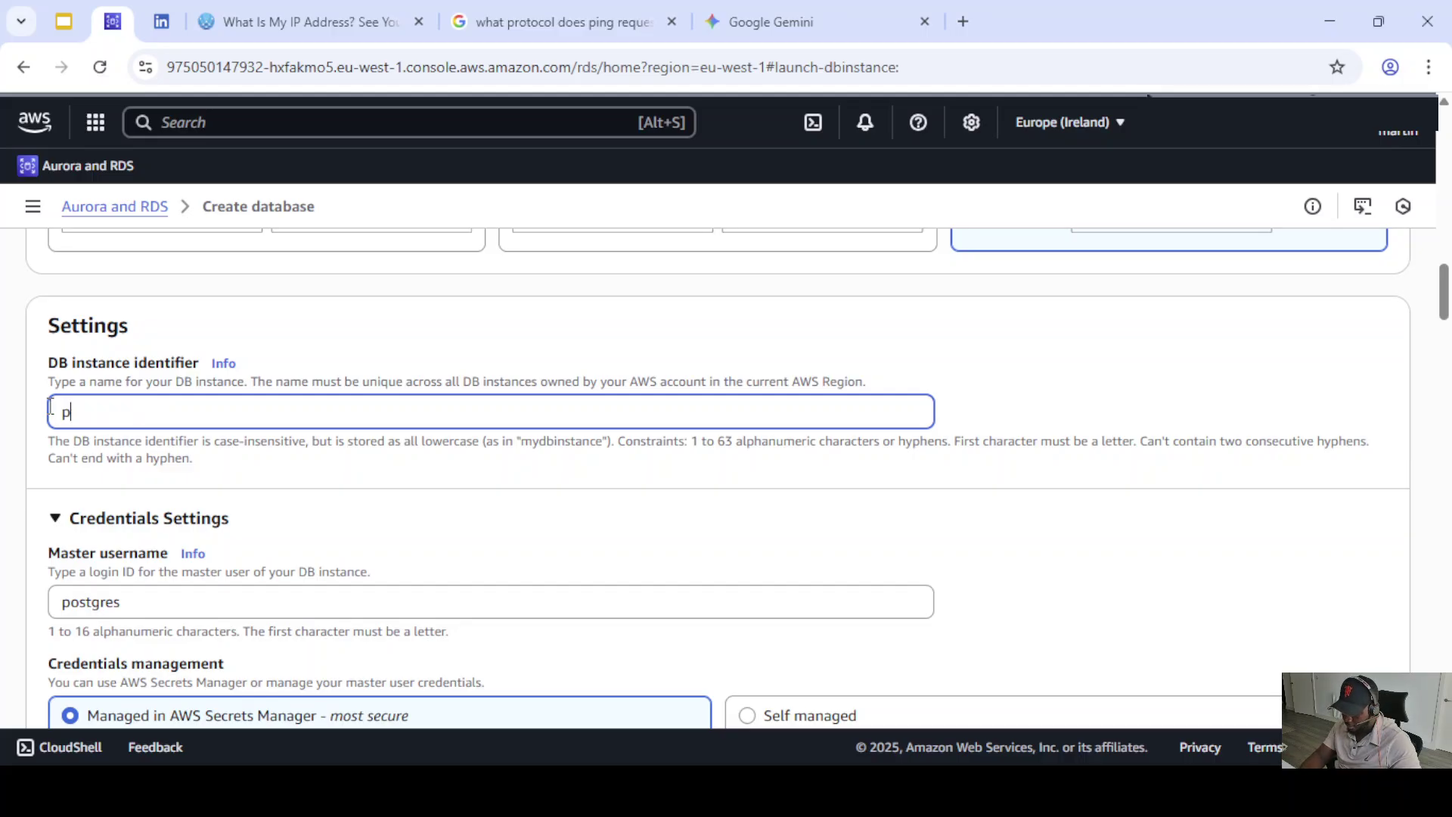
{"action": "key", "text": "BackSpace"}
{"action": "type", "text": "rs"}
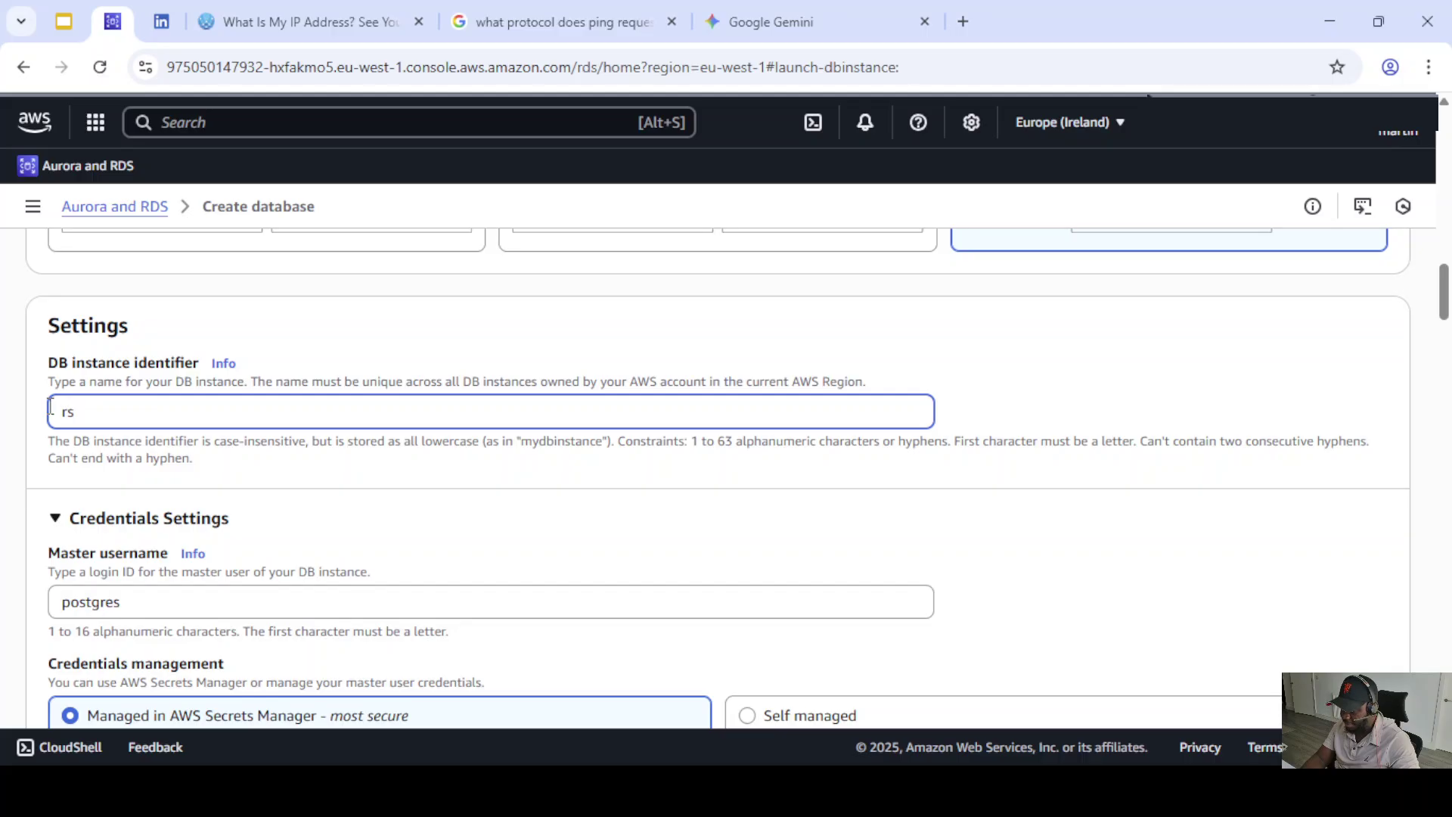
{"action": "key", "text": "BackSpace"}
{"action": "key", "text": "BackSpace"}
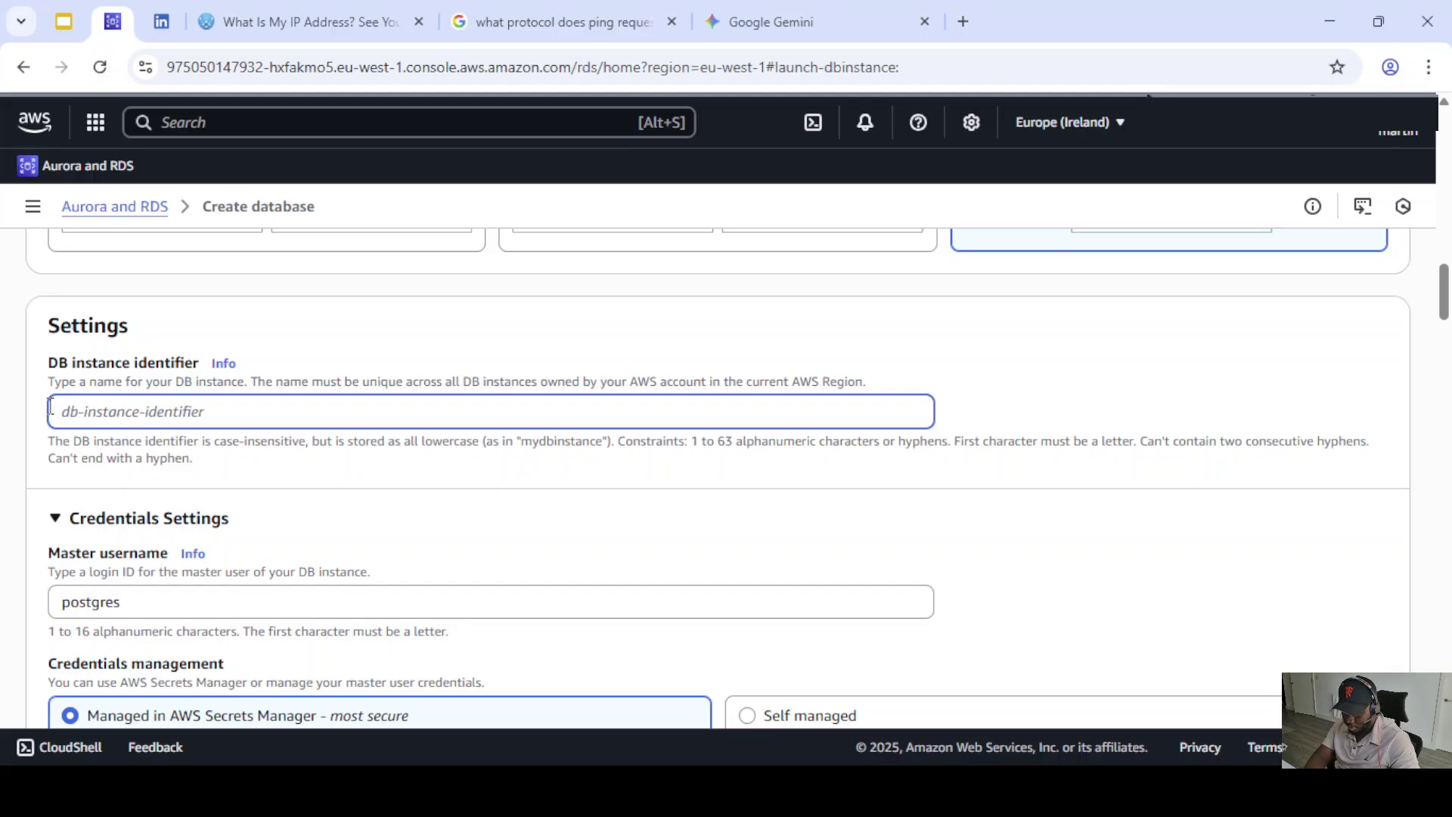
{"action": "type", "text": "rds-"}
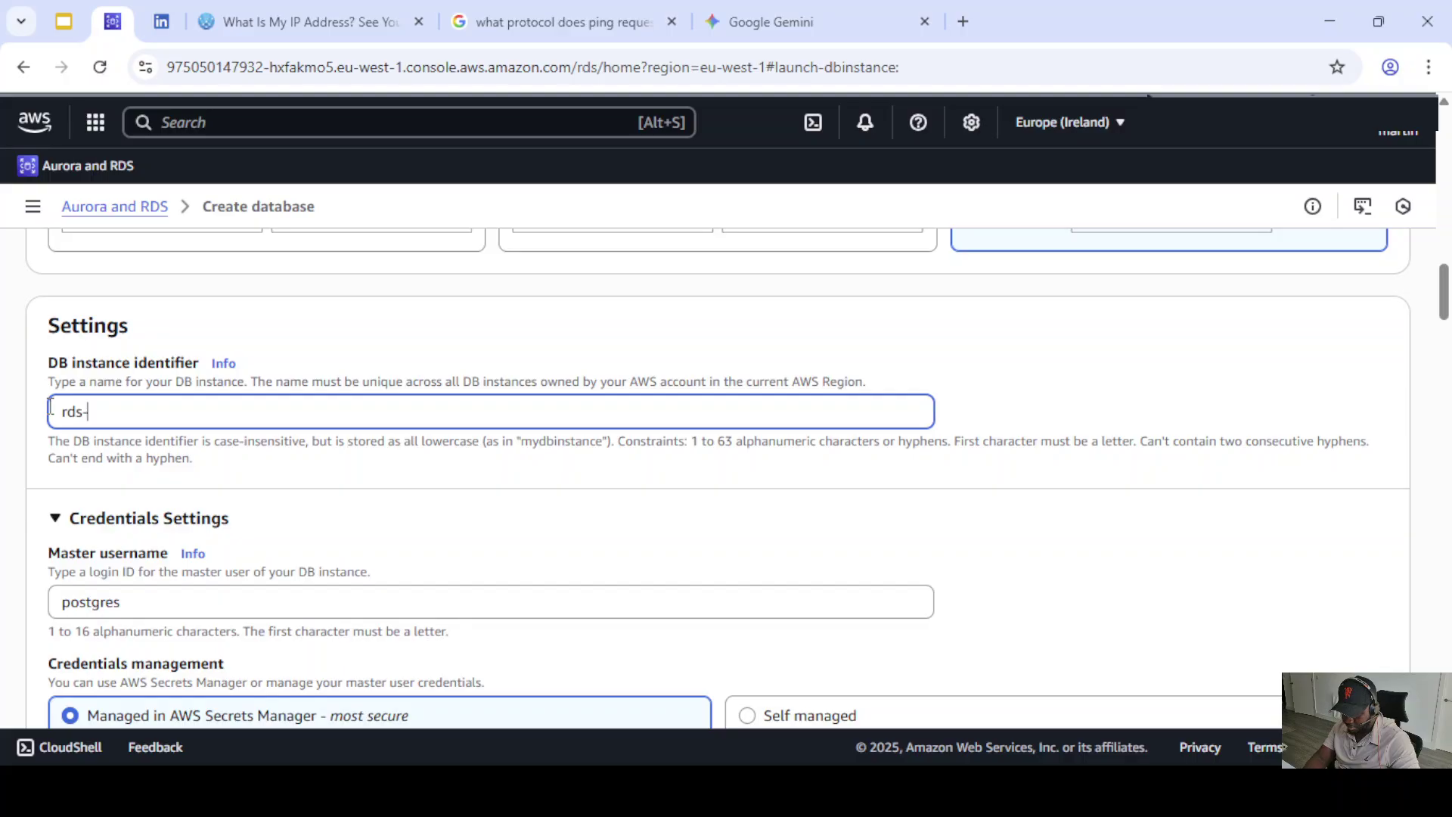
{"action": "type", "text": "postgres-db"}
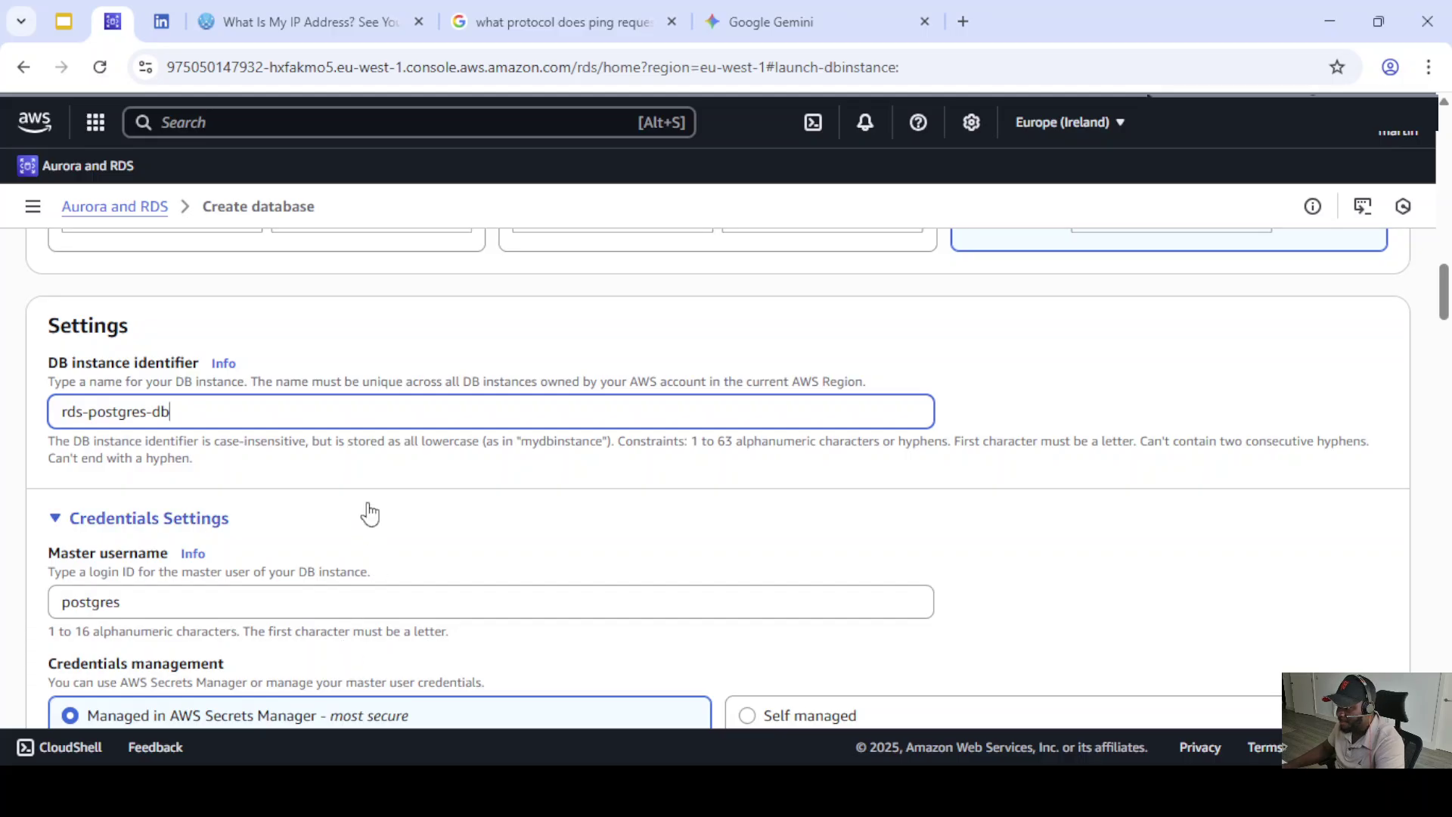
- Change the master username from postgres to sa
{"action": "scroll", "coordinate": [355, 513], "scroll_direction": "down", "scroll_amount": 1}
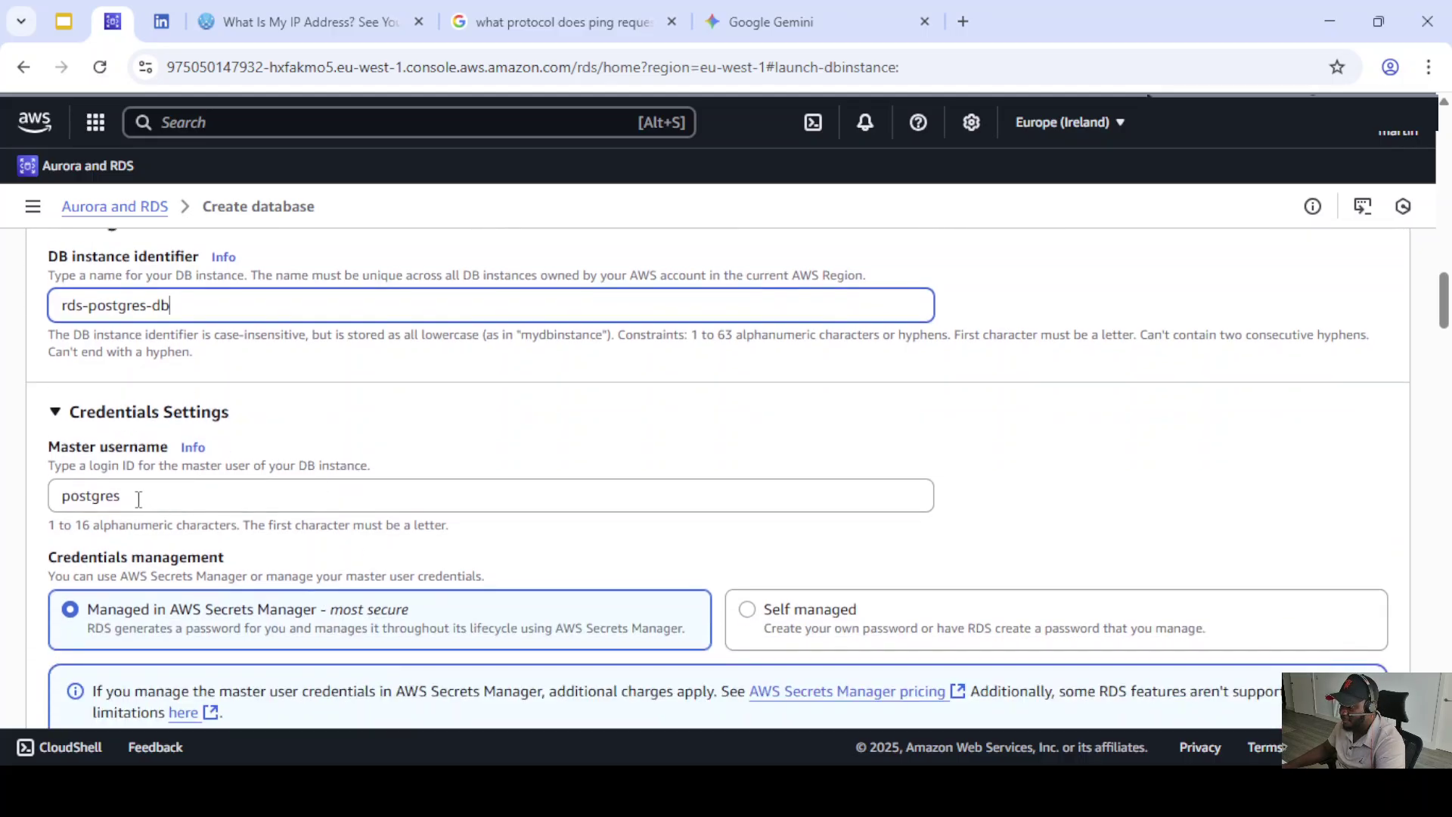
{"action": "left_click_drag", "start_coordinate": [138, 500], "coordinate": [51, 503]}
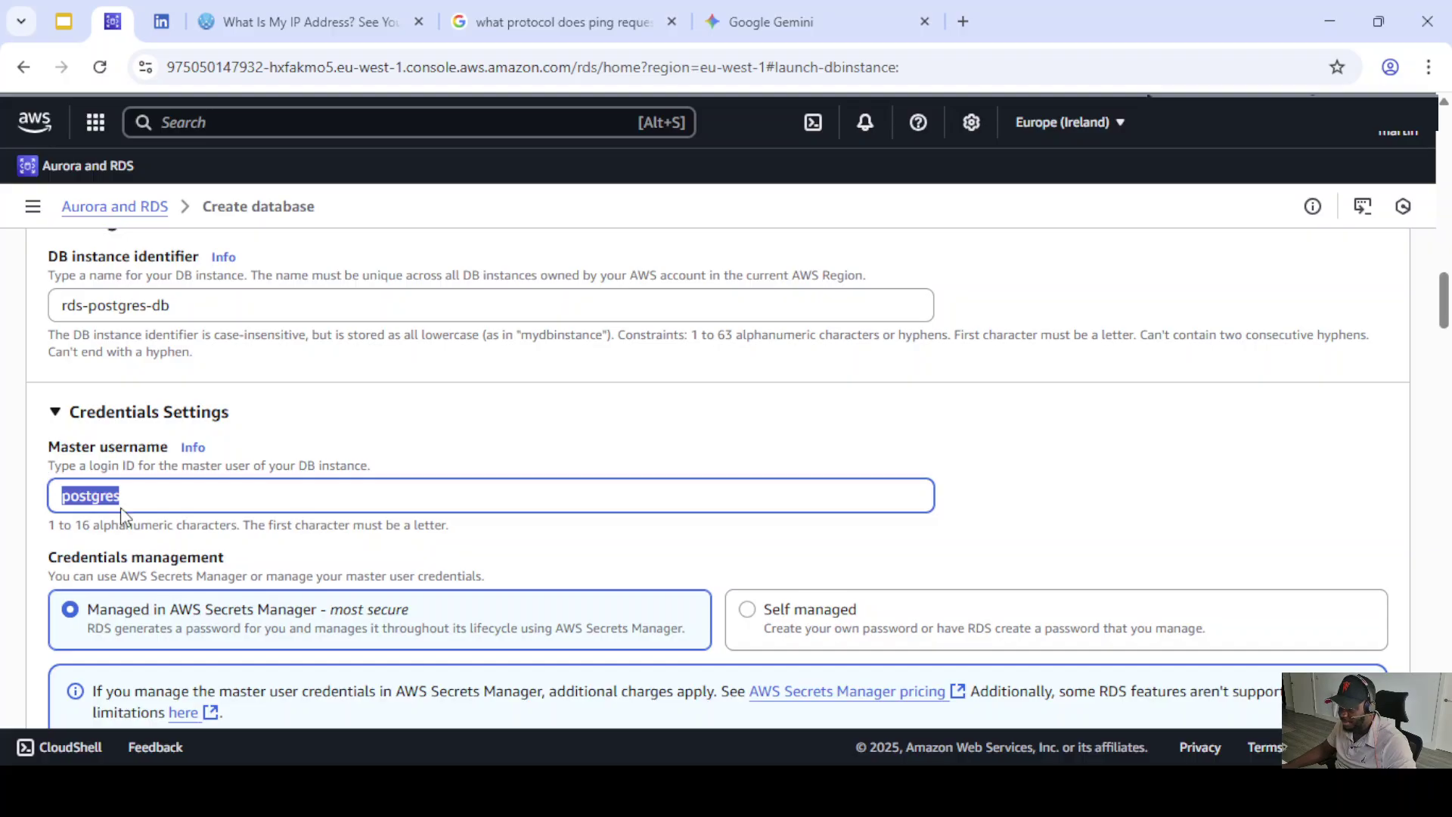
{"action": "type", "text": "sa"}
{"action": "scroll", "coordinate": [371, 552], "scroll_direction": "down", "scroll_amount": 2}
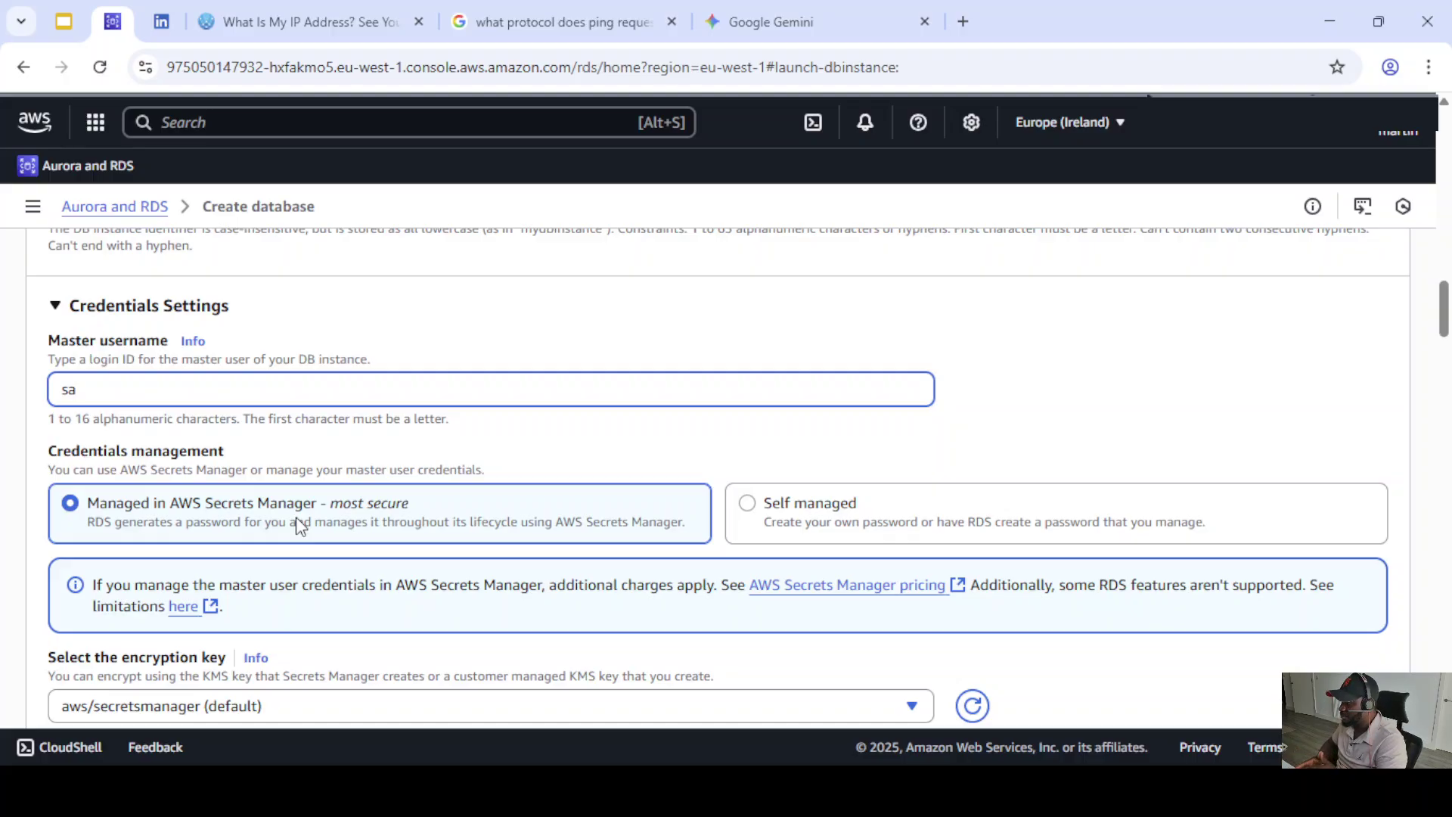
- Choose Self managed credentials, then enter and confirm the master password
{"action": "left_click", "coordinate": [749, 509]}
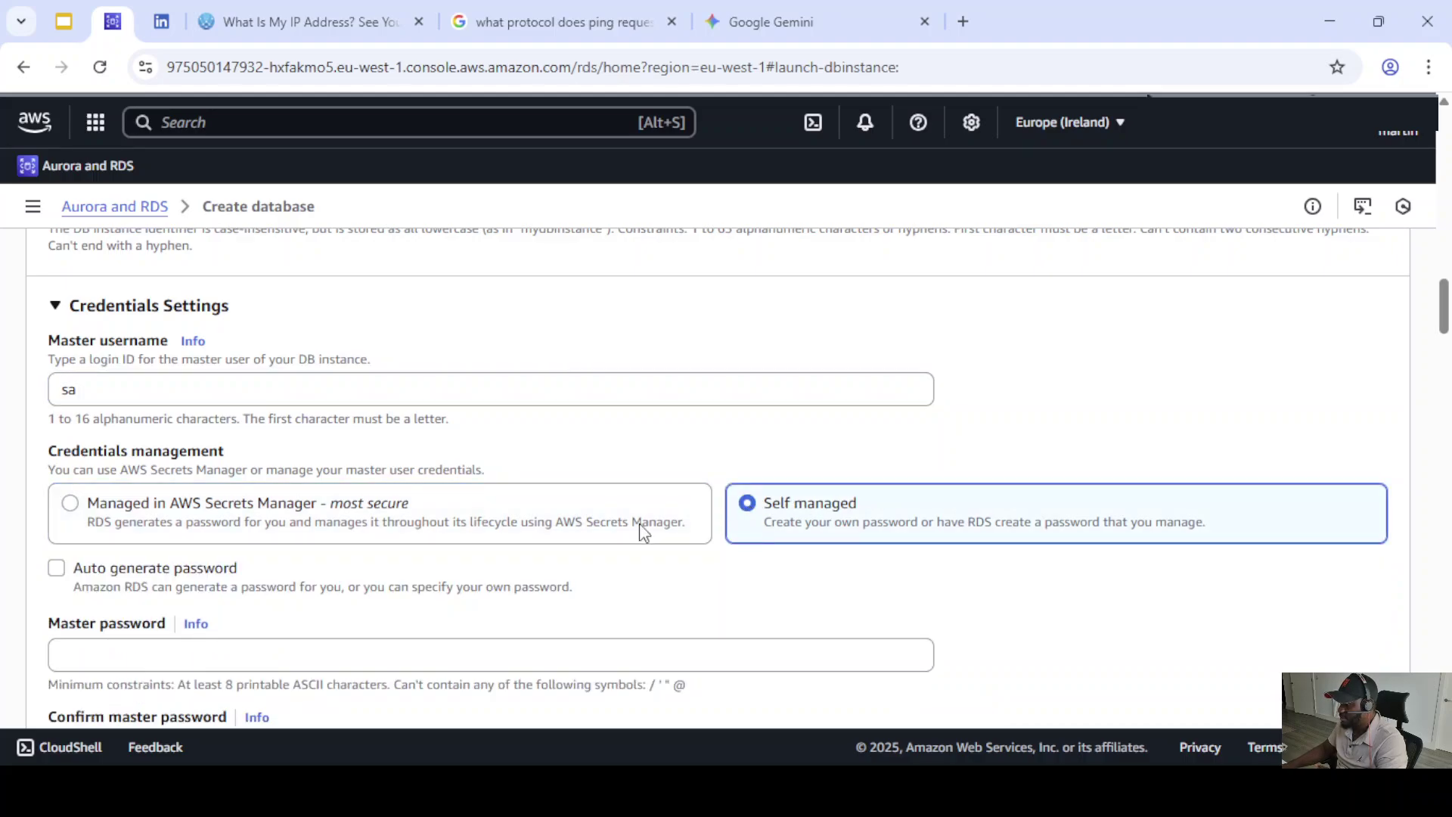
{"action": "scroll", "coordinate": [423, 507], "scroll_direction": "down", "scroll_amount": 2}
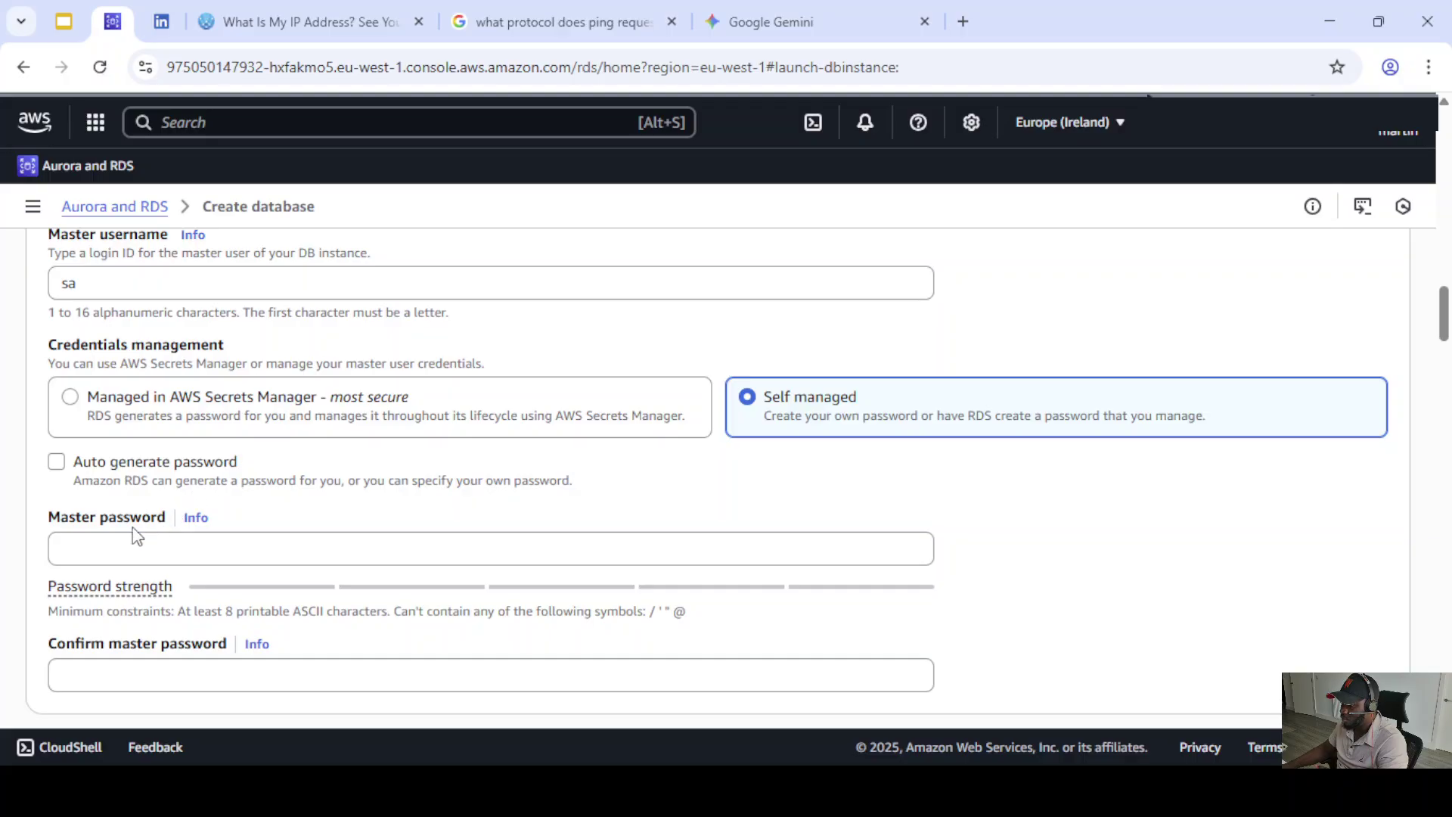
{"action": "scroll", "coordinate": [167, 449], "scroll_direction": "down", "scroll_amount": 2}
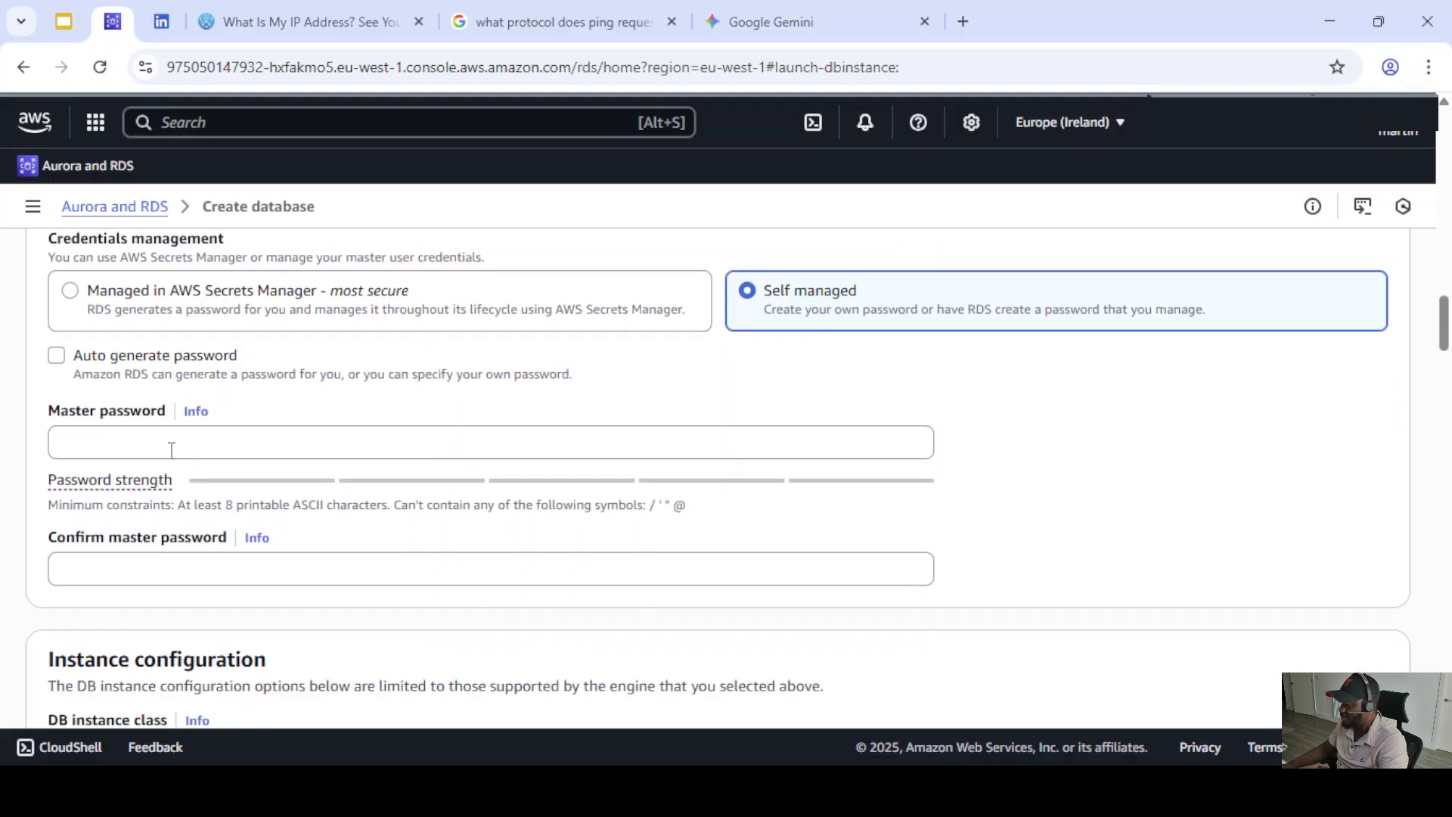
{"action": "left_click", "coordinate": [73, 439]}
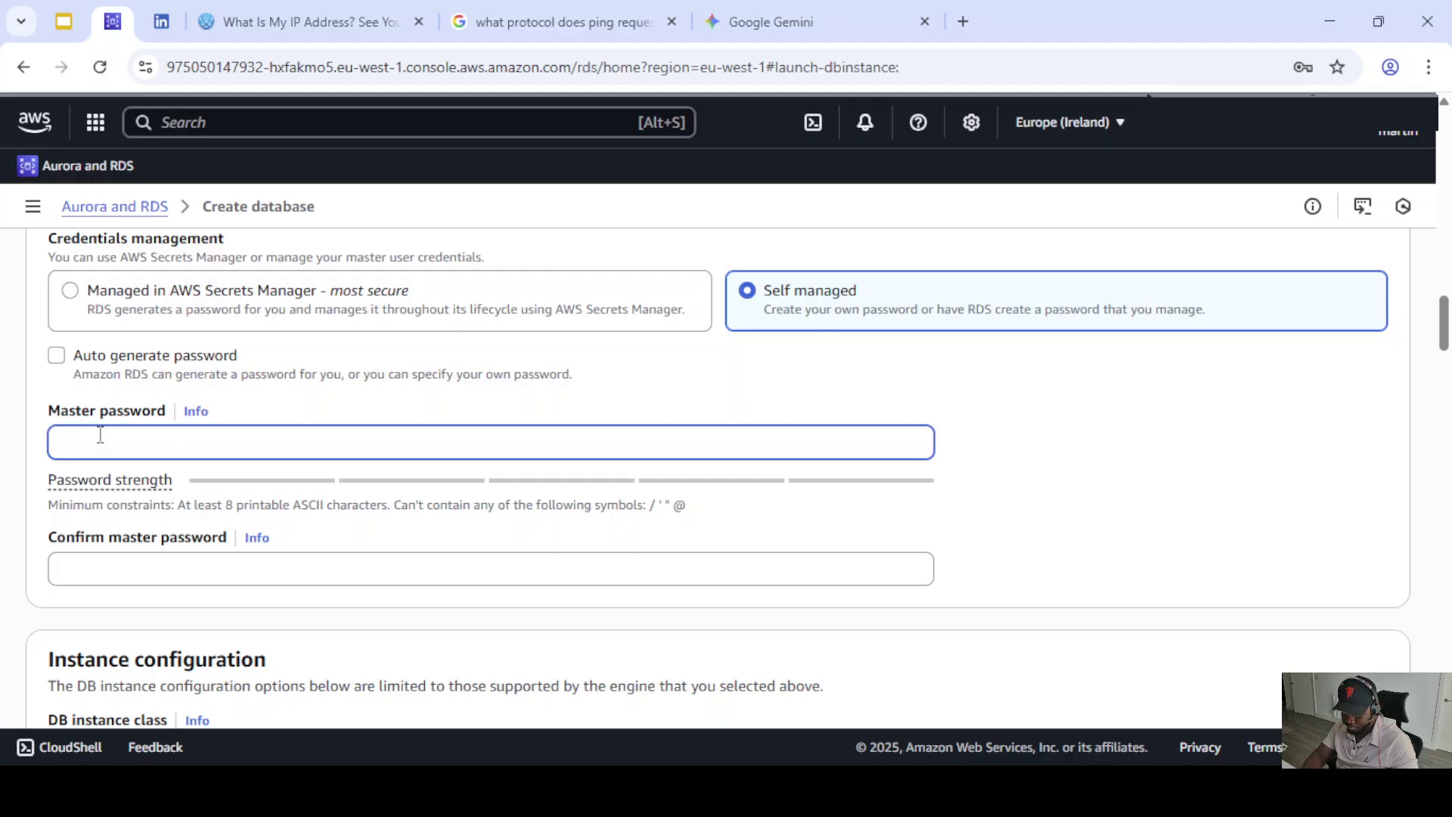
{"action": "type", "text": "••••••••"}
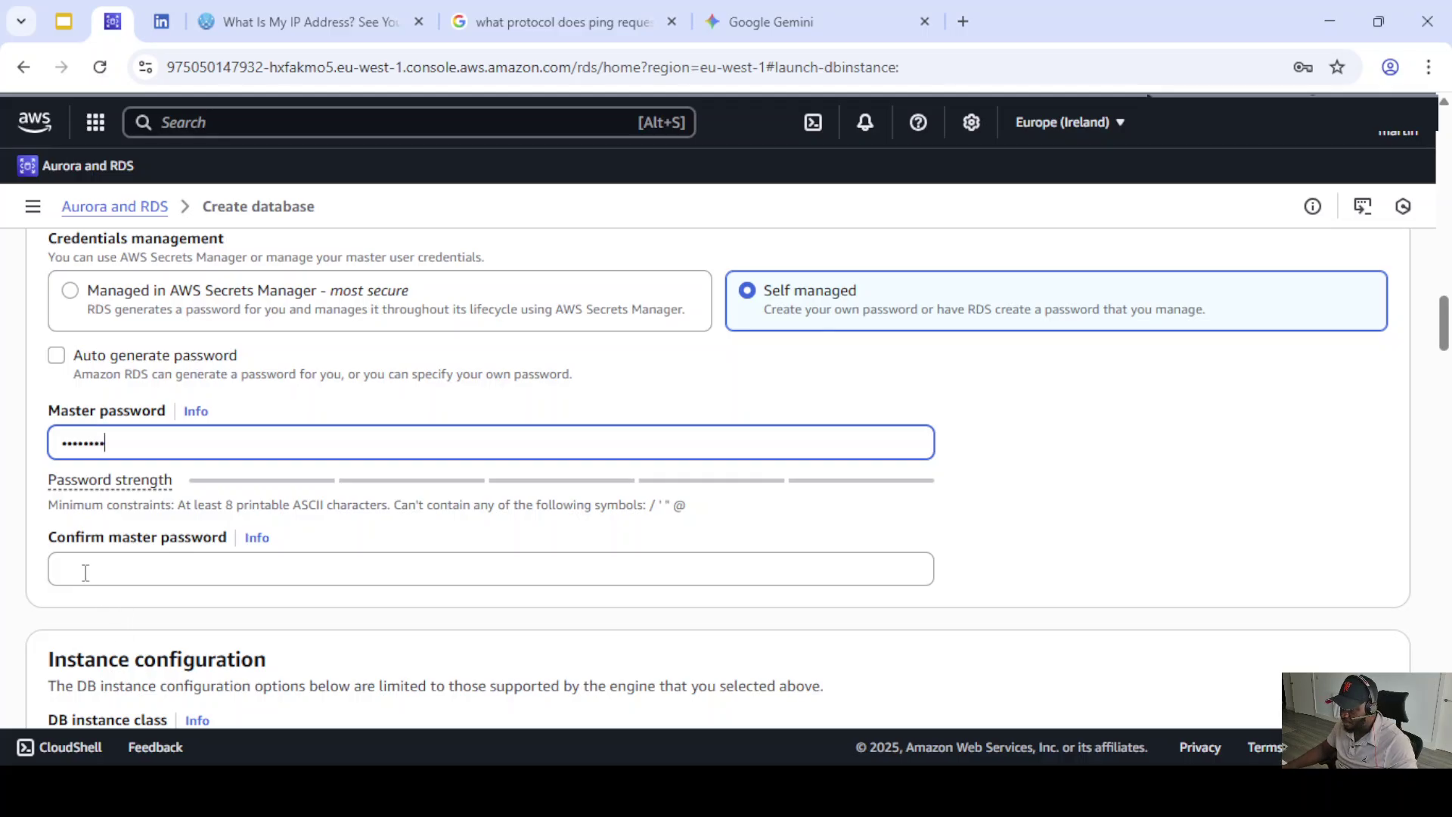
{"action": "type", "text": "••"}
{"action": "left_click", "coordinate": [90, 567]}
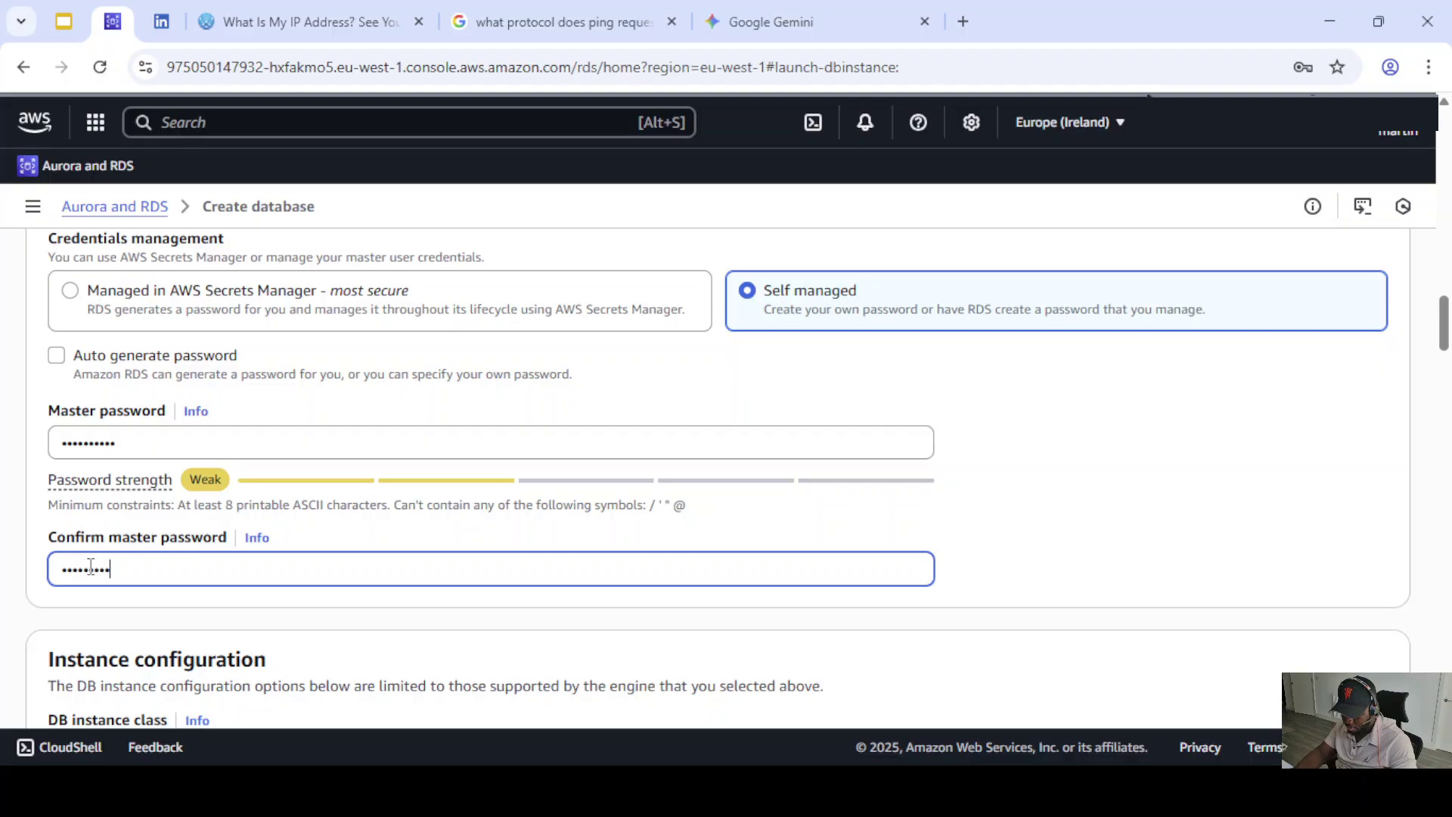
{"action": "scroll", "coordinate": [383, 681], "scroll_direction": "down", "scroll_amount": 4}
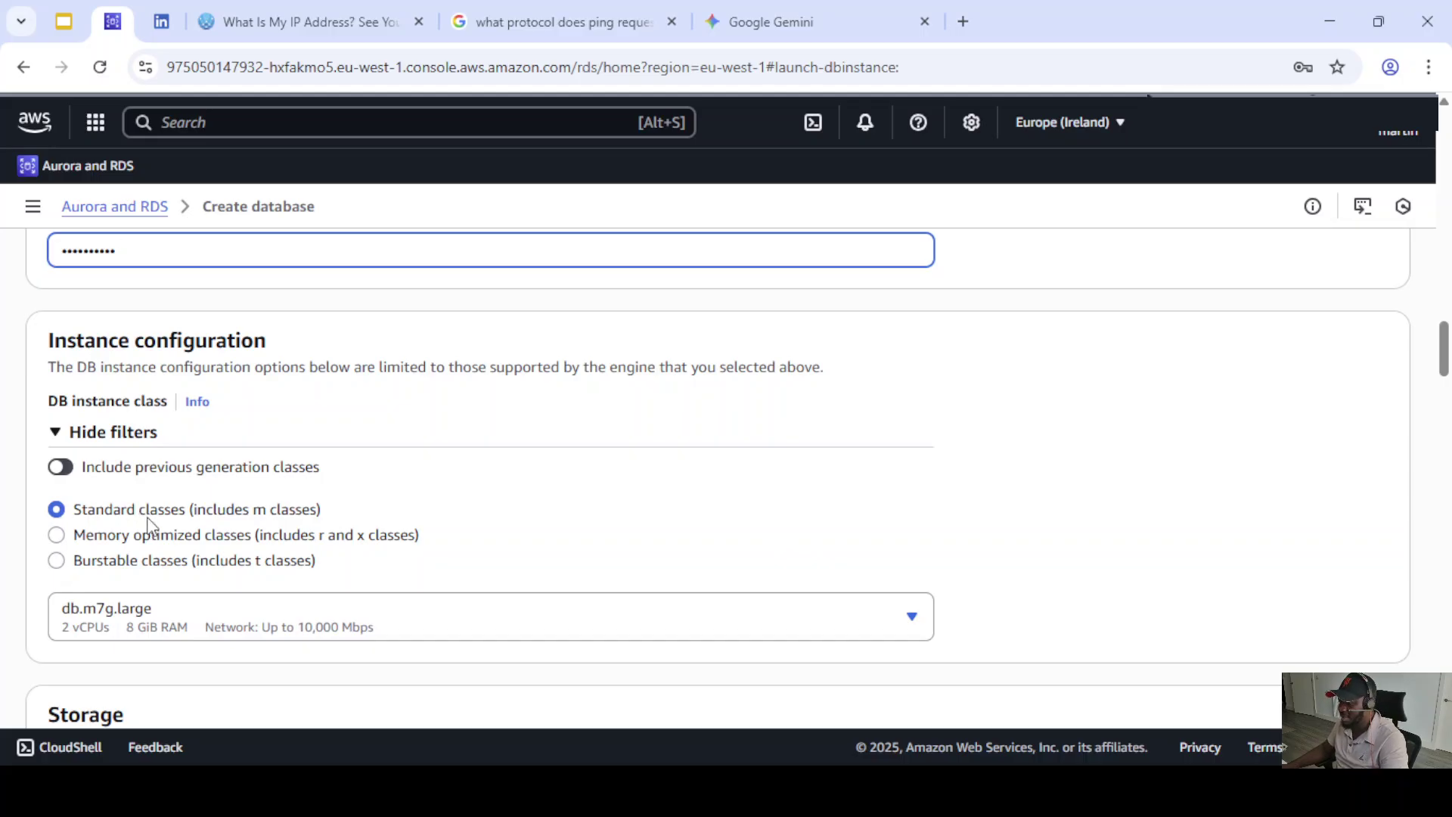
- Choose Burstable classes and set the instance class to db.t4g.medium instead of db.t4g.large
{"action": "left_click", "coordinate": [83, 562]}
{"action": "scroll", "coordinate": [408, 529], "scroll_direction": "down", "scroll_amount": 2}
{"action": "left_click", "coordinate": [352, 522]}
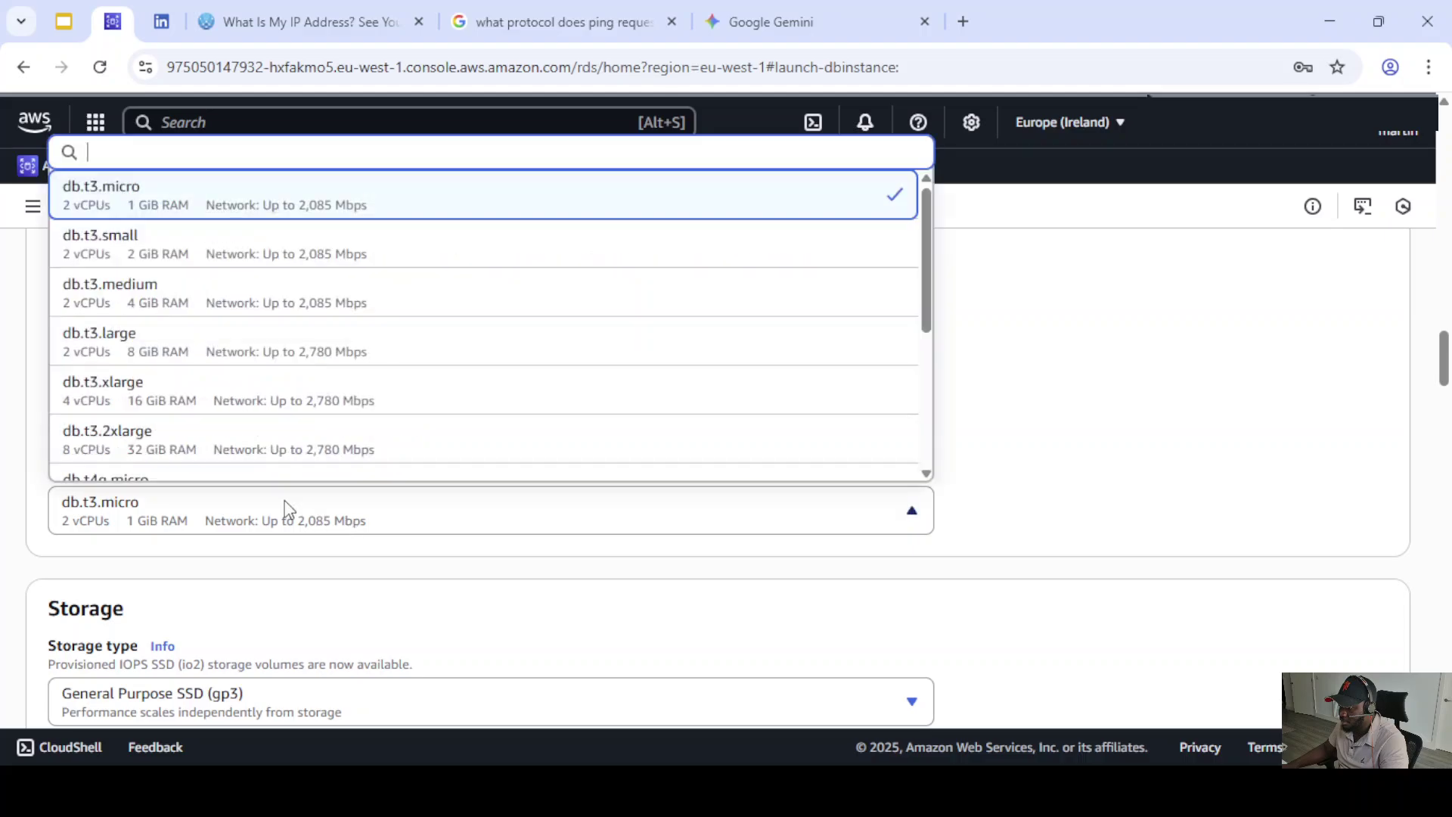
{"action": "scroll", "coordinate": [172, 425], "scroll_direction": "down", "scroll_amount": 1}
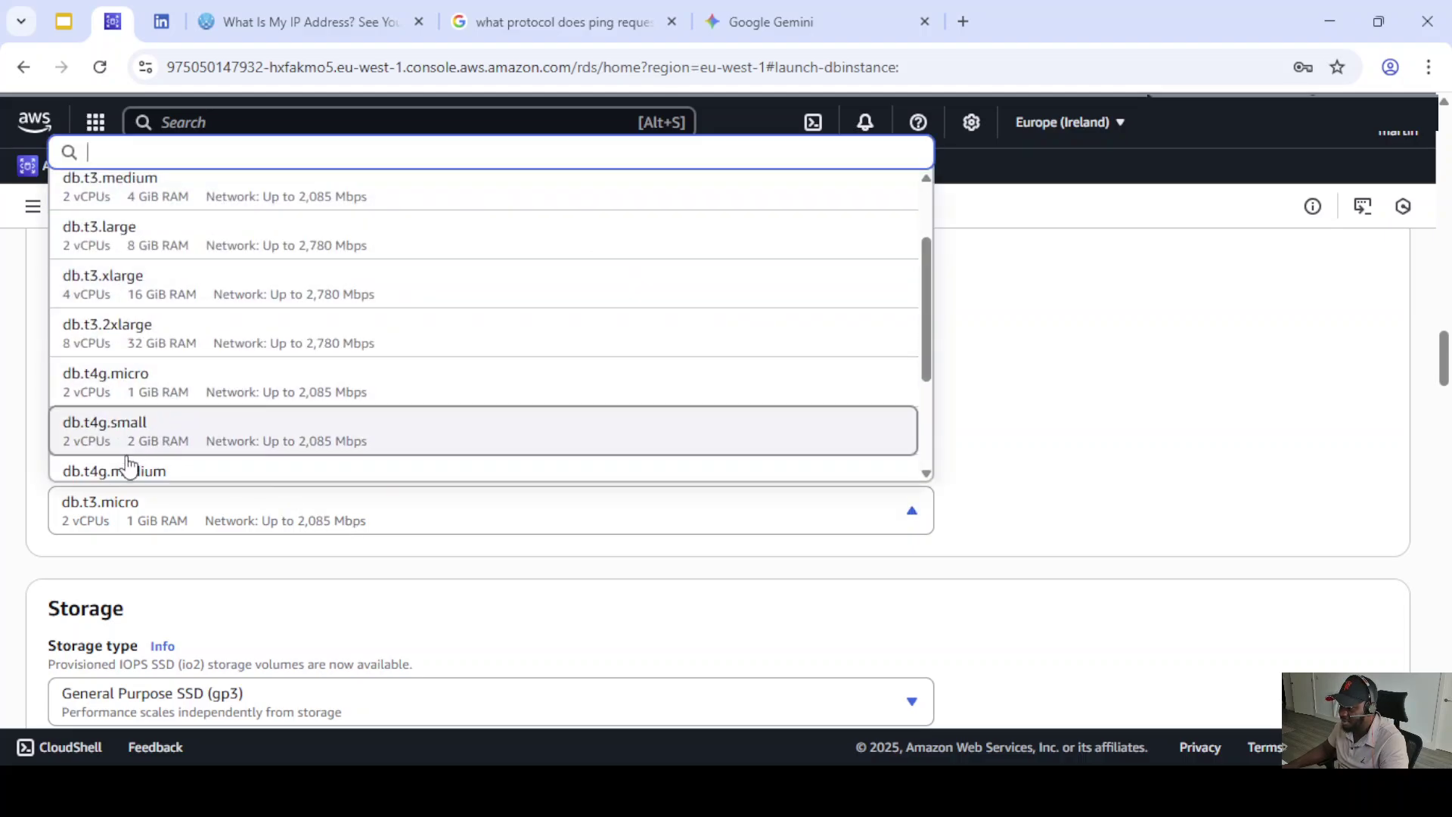
{"action": "scroll", "coordinate": [194, 415], "scroll_direction": "down", "scroll_amount": 2}
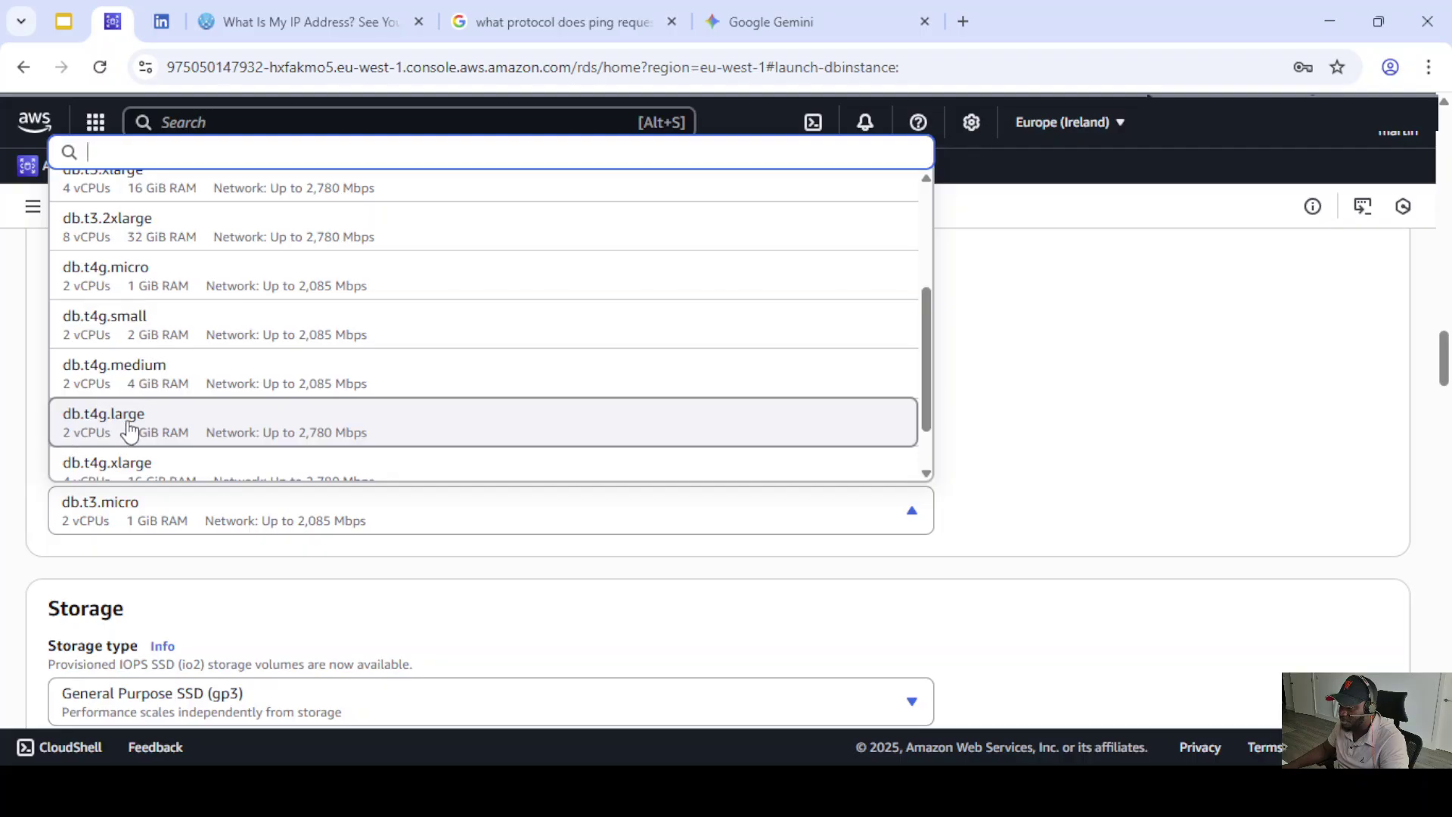
{"action": "left_click", "coordinate": [141, 429]}
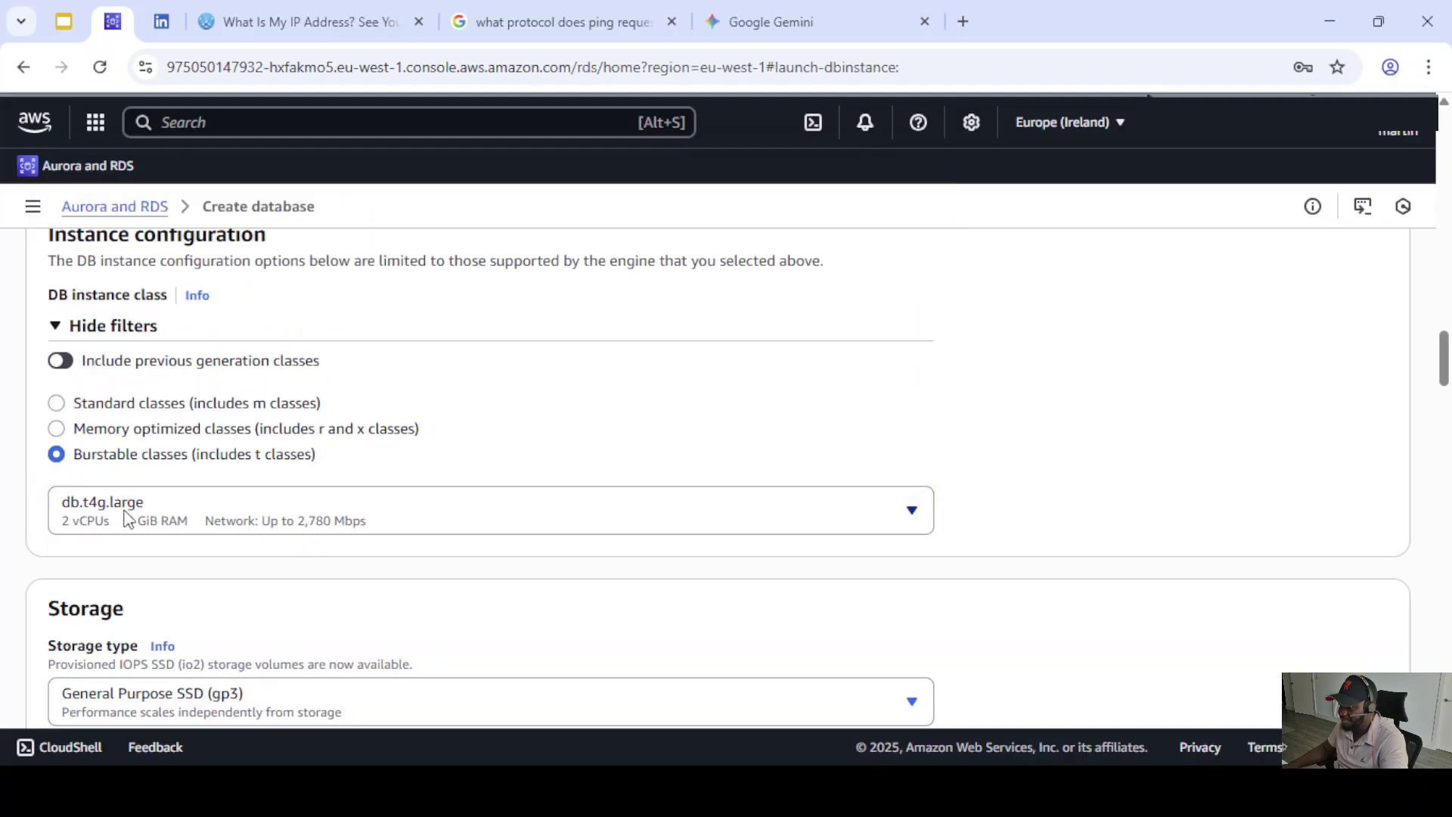
{"action": "left_click", "coordinate": [300, 516]}
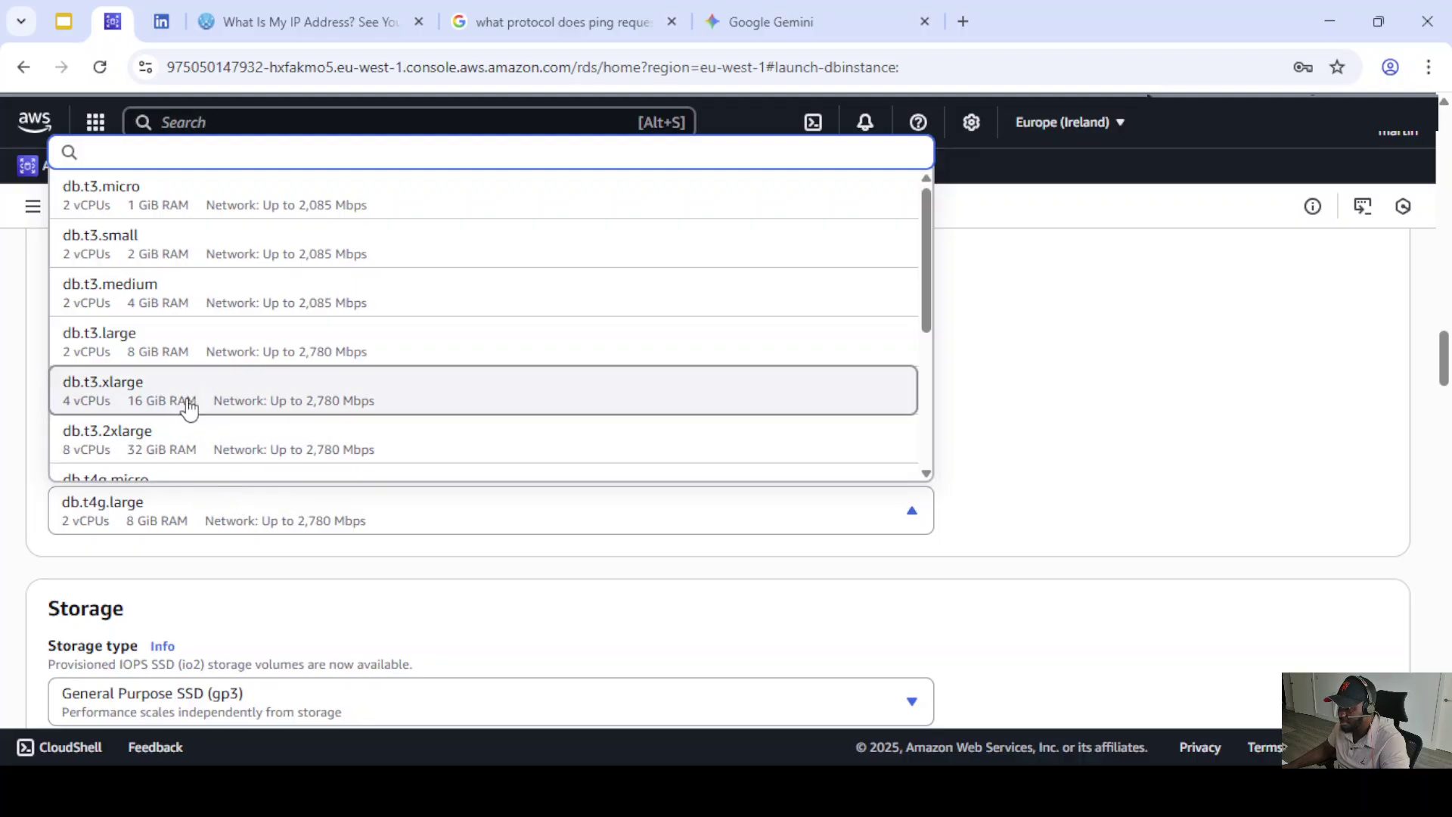
{"action": "scroll", "coordinate": [184, 412], "scroll_direction": "down", "scroll_amount": 3}
{"action": "scroll", "coordinate": [184, 412], "scroll_direction": "down", "scroll_amount": 2}
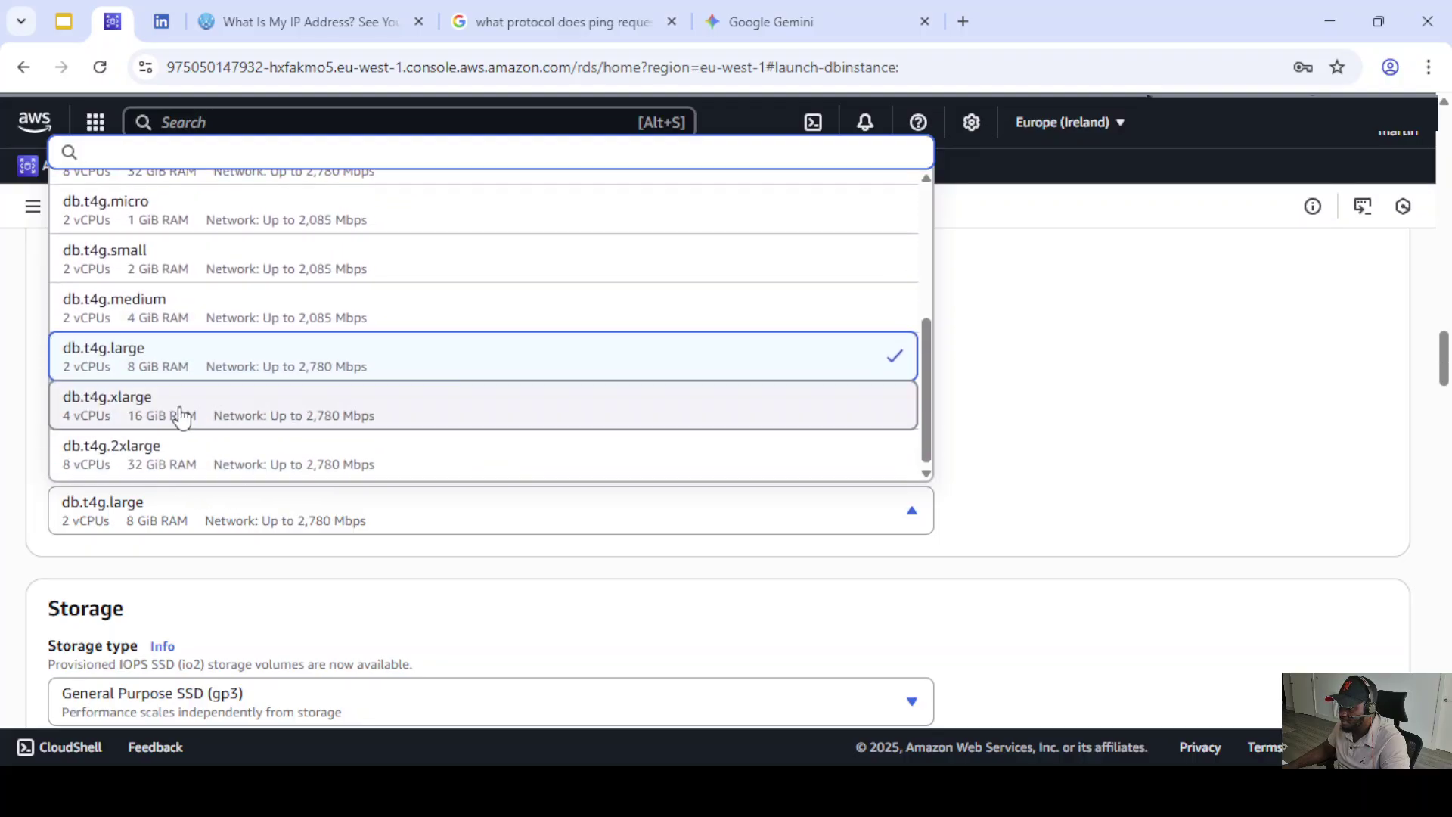
{"action": "scroll", "coordinate": [159, 417], "scroll_direction": "down", "scroll_amount": 1}
{"action": "scroll", "coordinate": [180, 374], "scroll_direction": "up", "scroll_amount": 2}
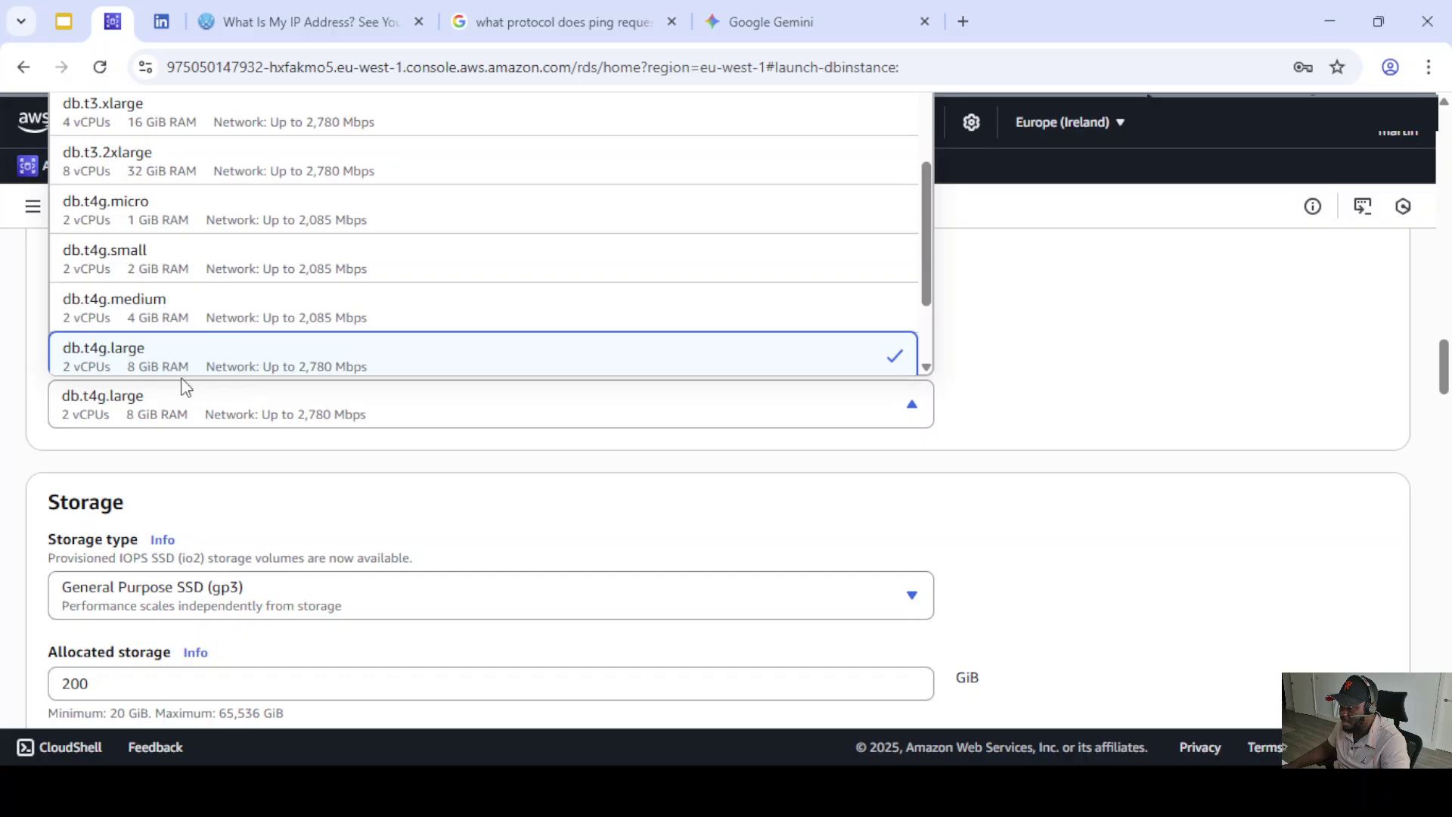
{"action": "left_click", "coordinate": [164, 307]}
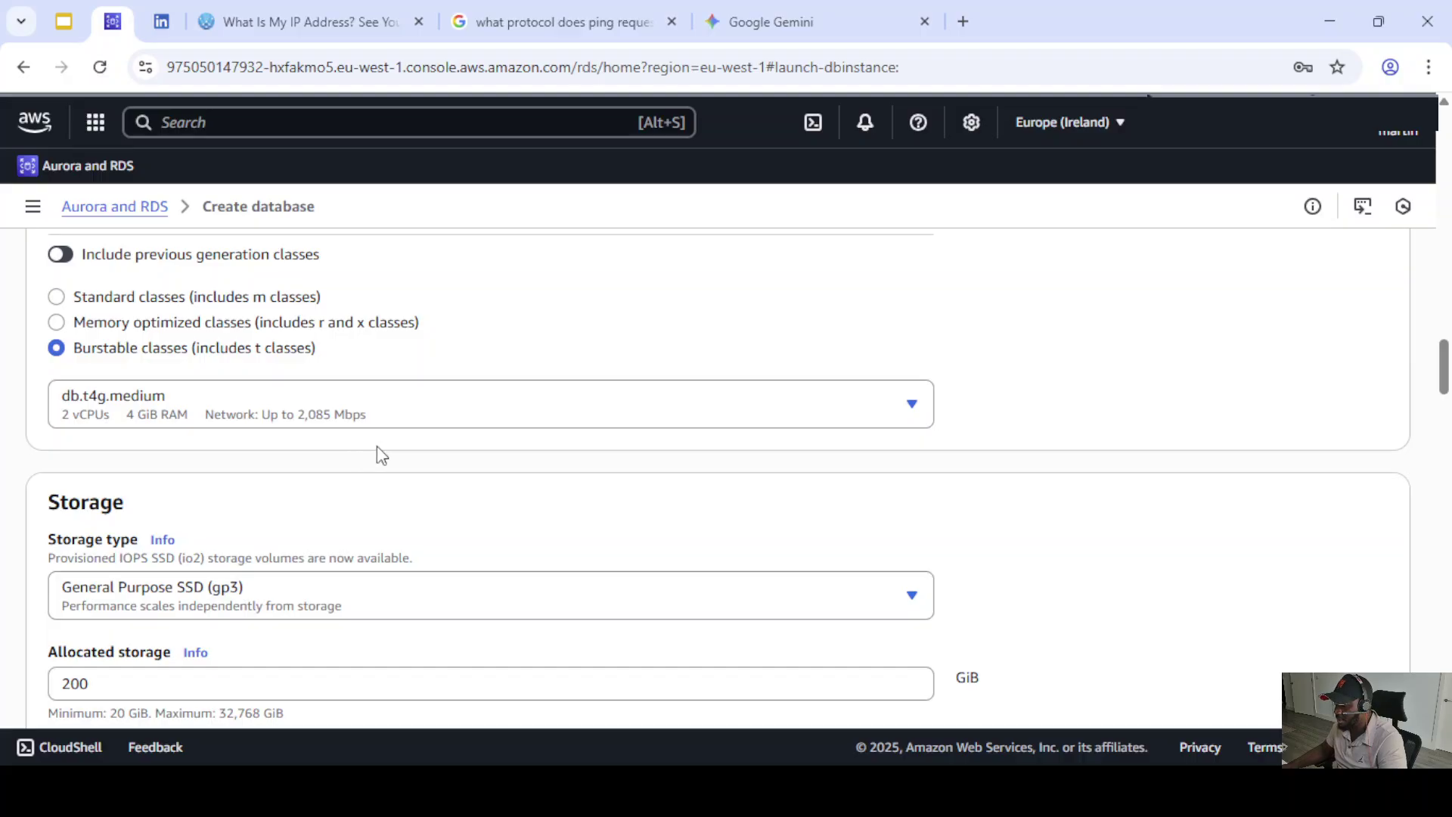
- Keep gp3 as the storage type and check the allocated storage field
{"action": "scroll", "coordinate": [336, 462], "scroll_direction": "down", "scroll_amount": 3}
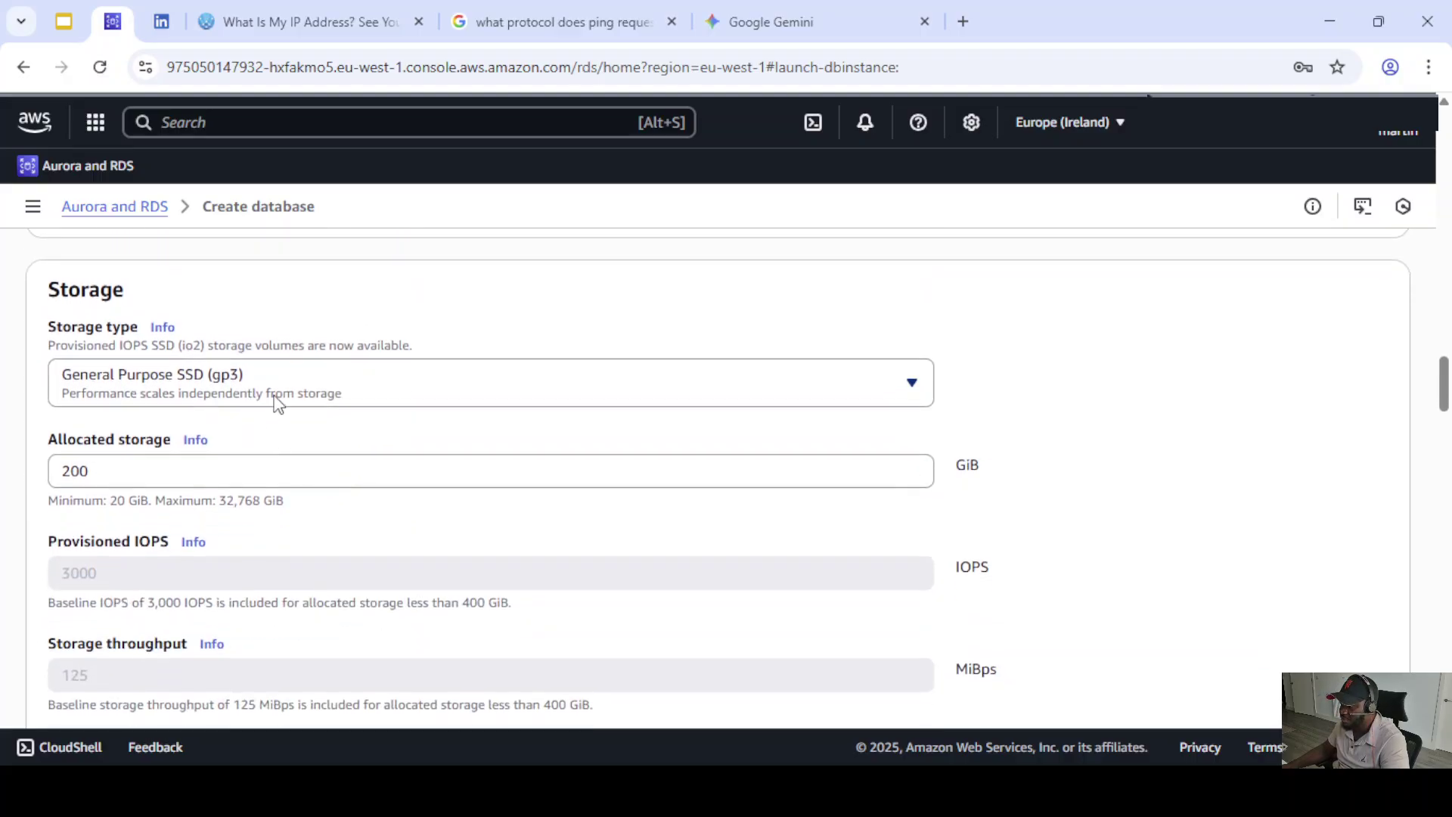
{"action": "left_click", "coordinate": [378, 397]}
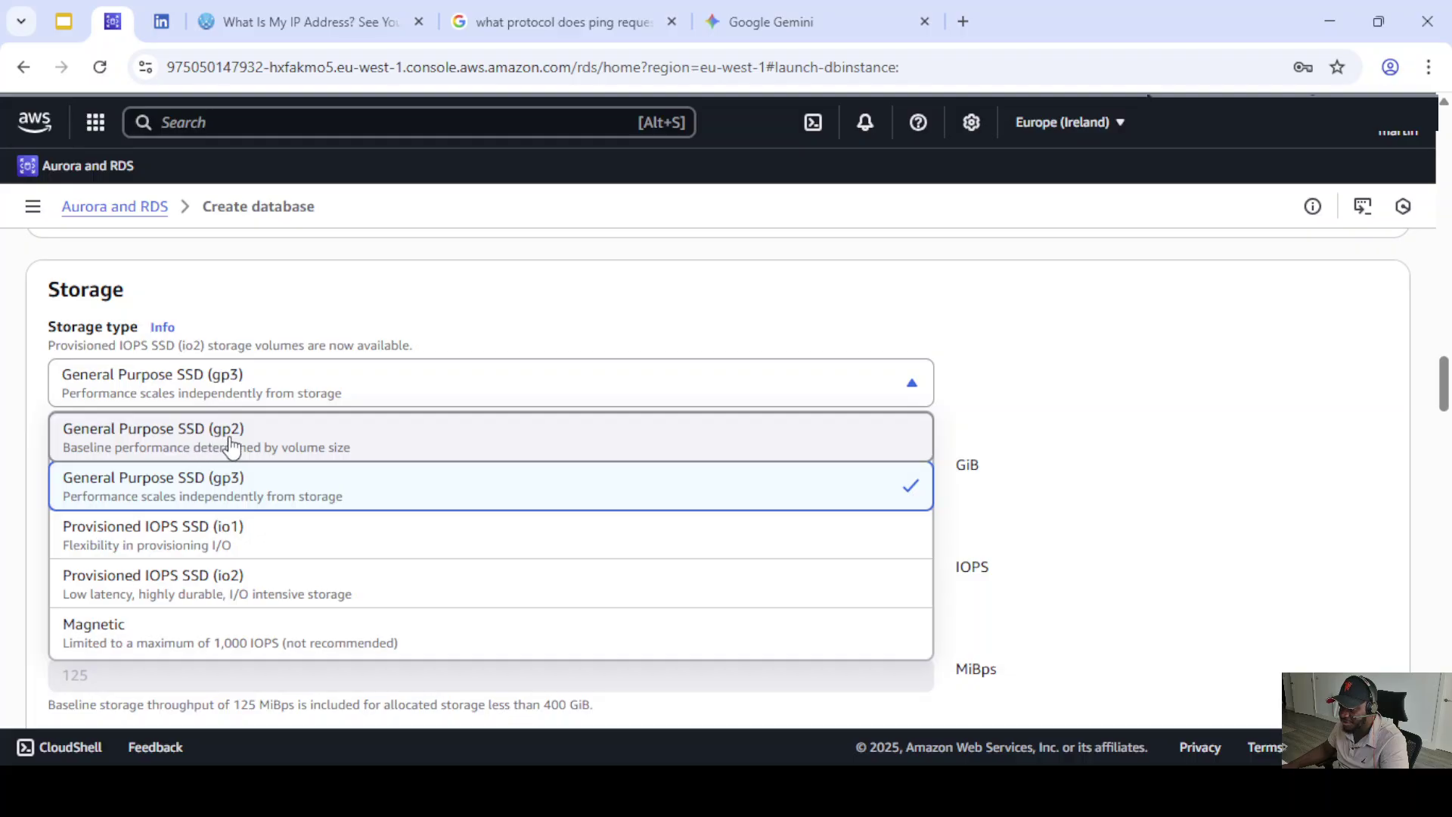
{"action": "left_click", "coordinate": [239, 488]}
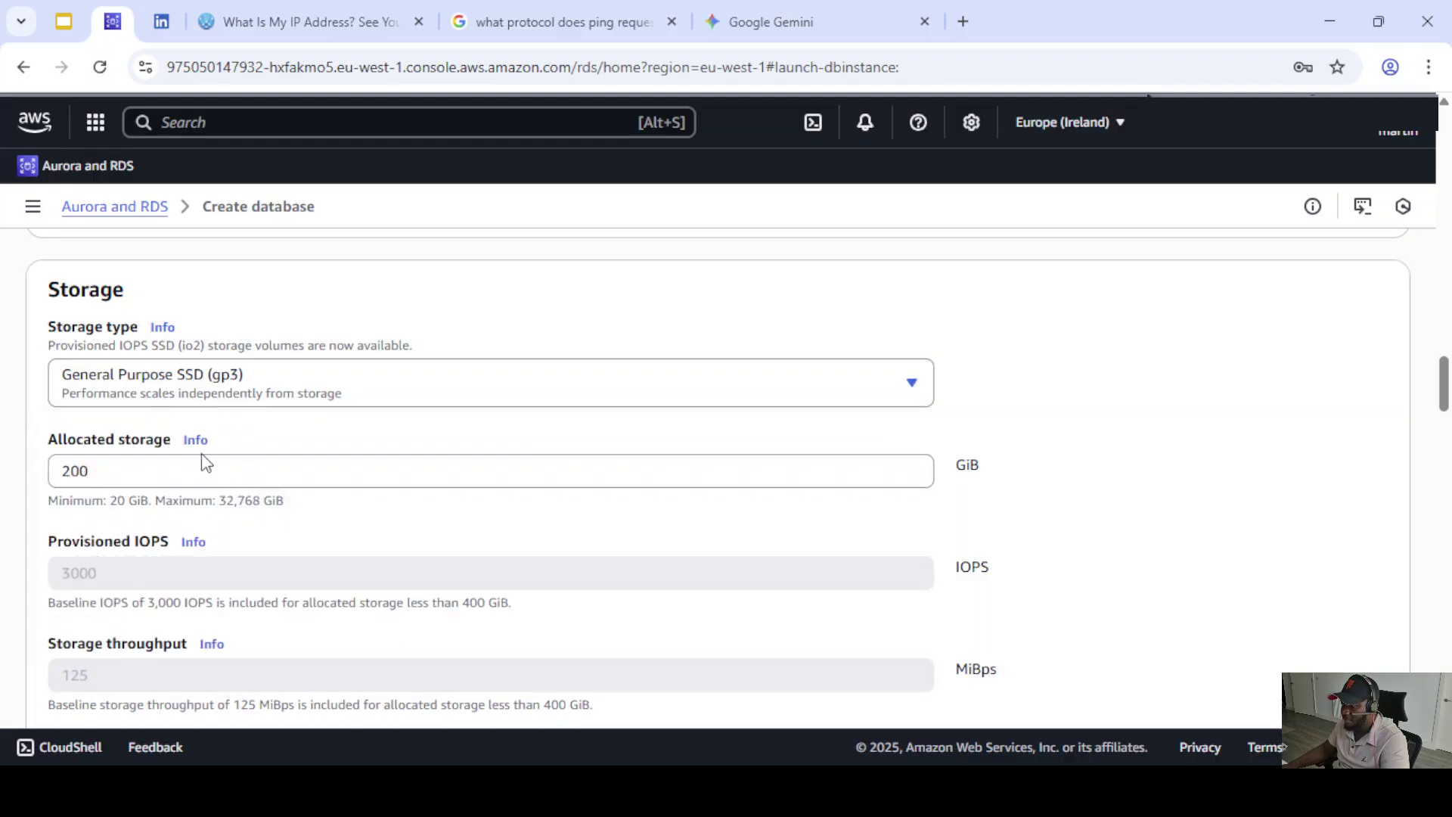
{"action": "left_click", "coordinate": [103, 470]}
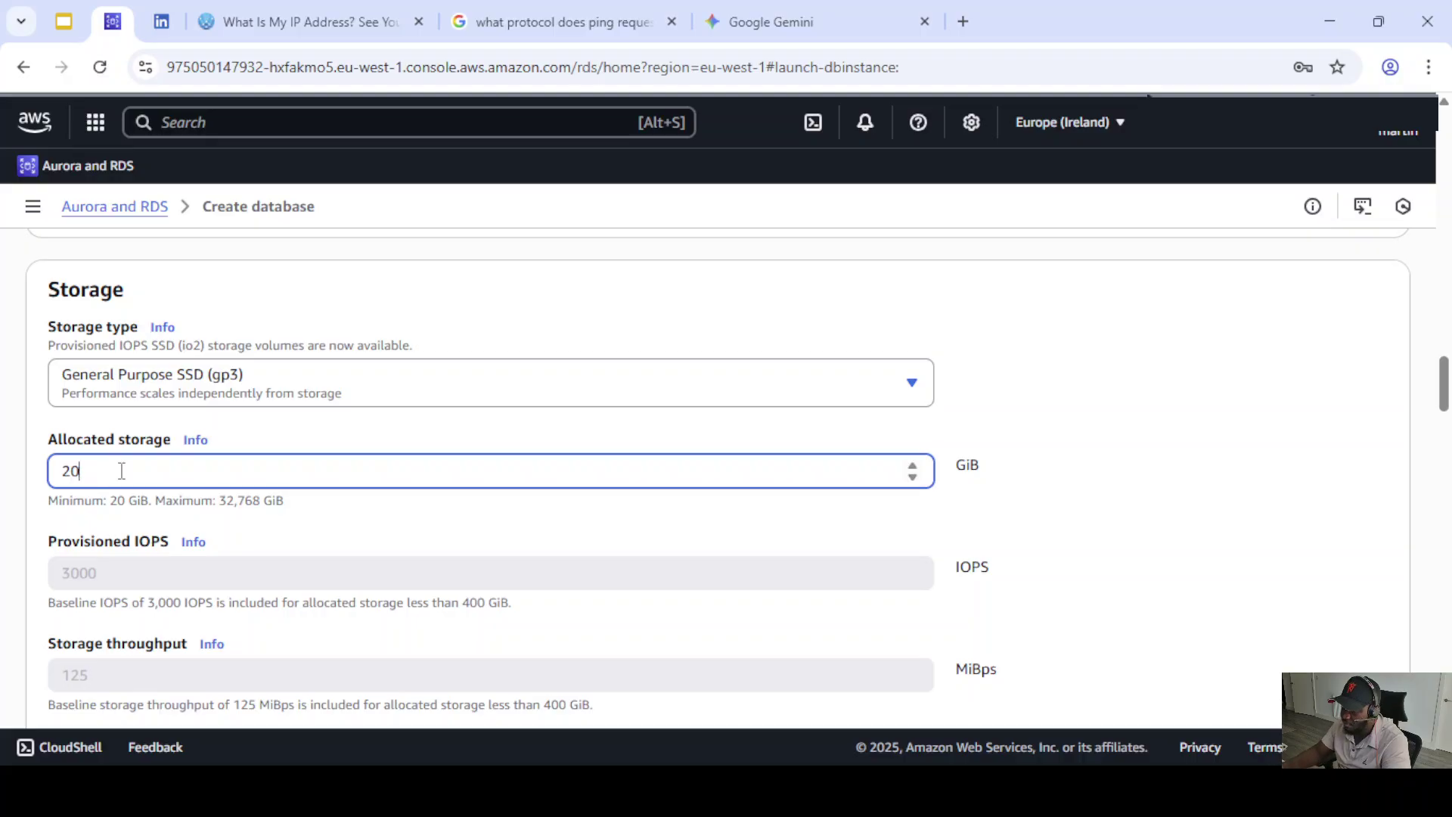
{"action": "scroll", "coordinate": [355, 552], "scroll_direction": "down", "scroll_amount": 4}
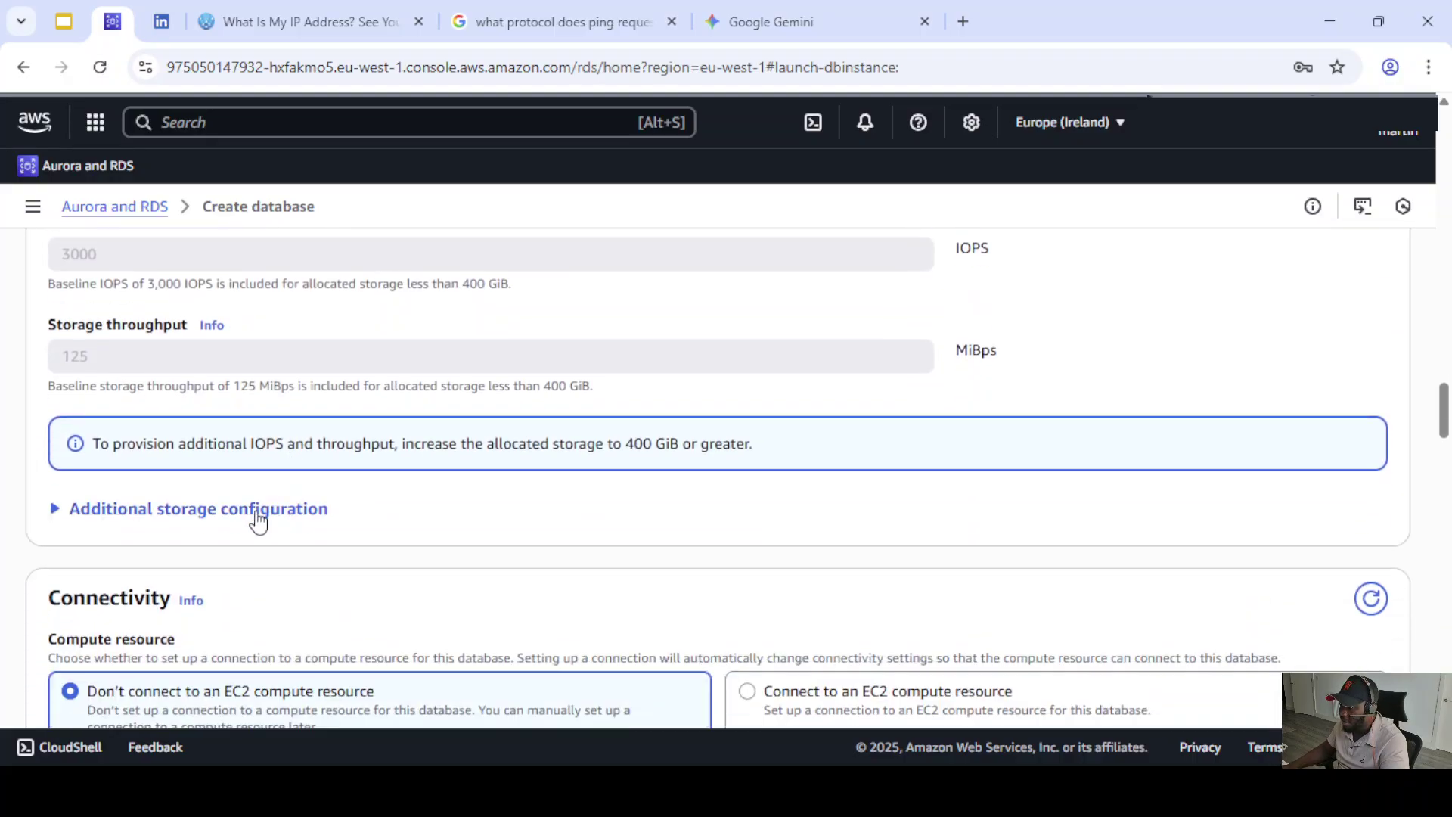
{"action": "scroll", "coordinate": [217, 487], "scroll_direction": "up", "scroll_amount": 1}
{"action": "scroll", "coordinate": [208, 487], "scroll_direction": "down", "scroll_amount": 3}
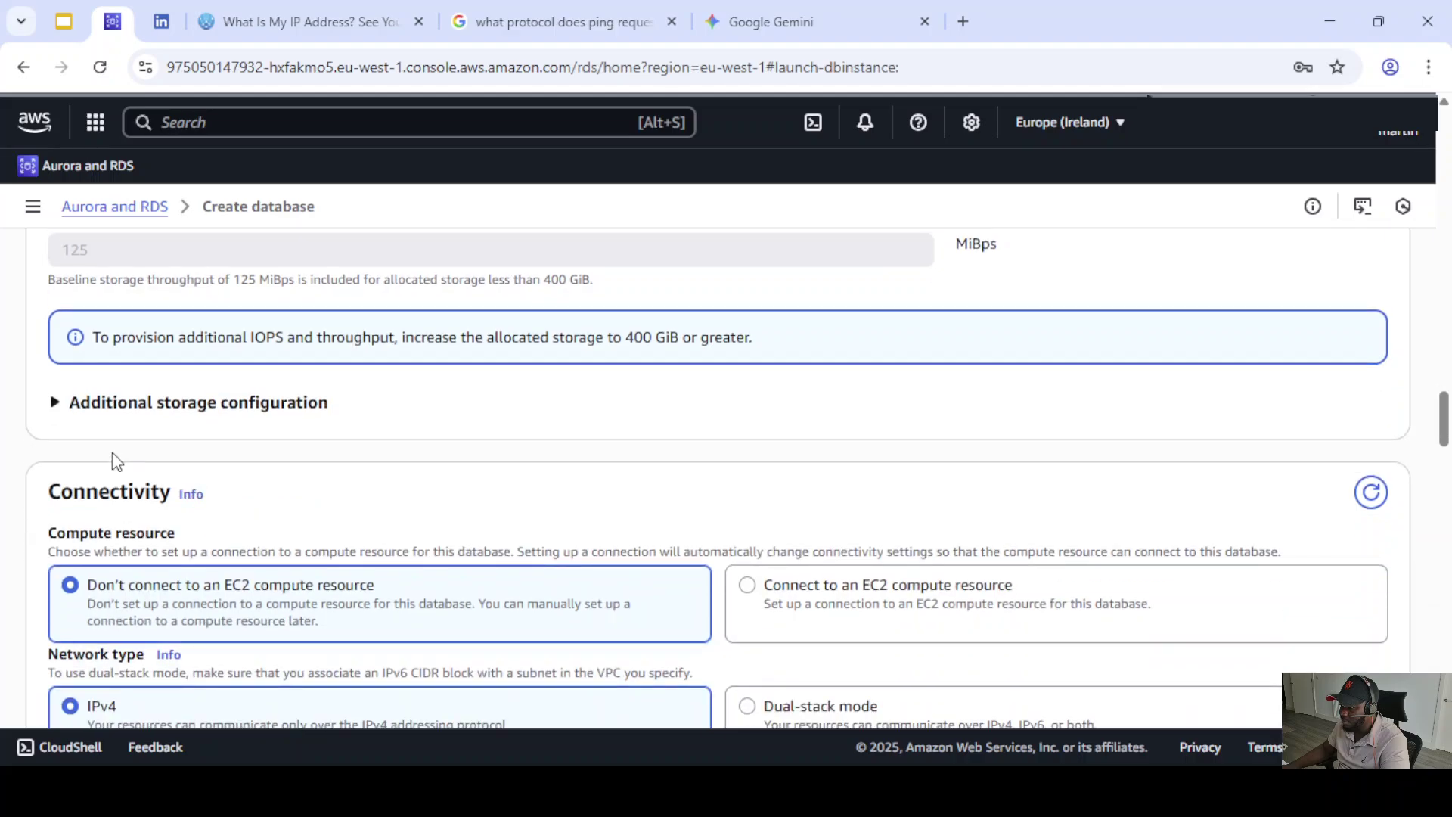
- Expand Additional storage configuration, showing autoscaling enabled with a 1000 GiB maximum threshold
{"action": "left_click", "coordinate": [55, 406]}
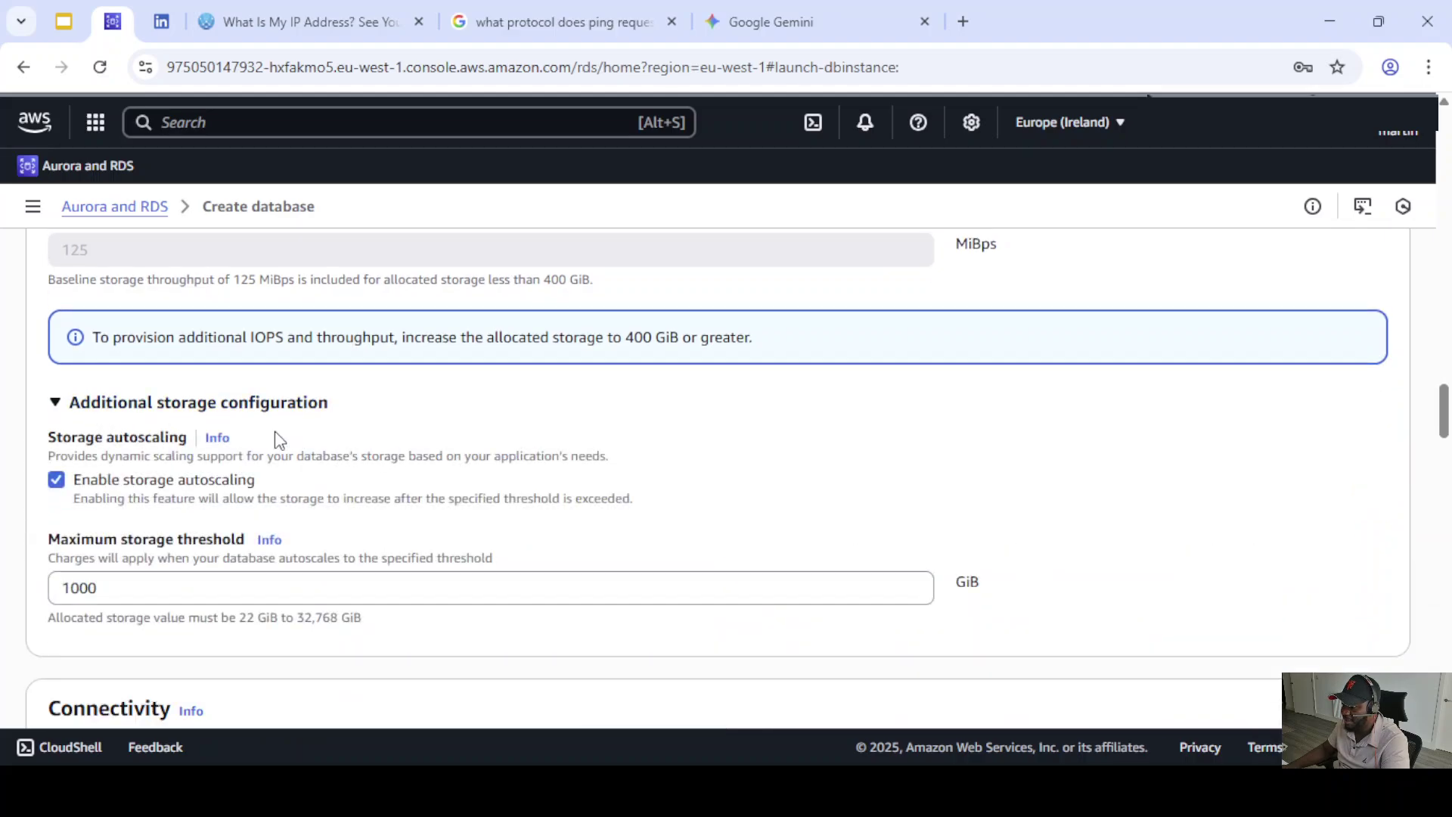
{"action": "scroll", "coordinate": [365, 445], "scroll_direction": "down", "scroll_amount": 1}
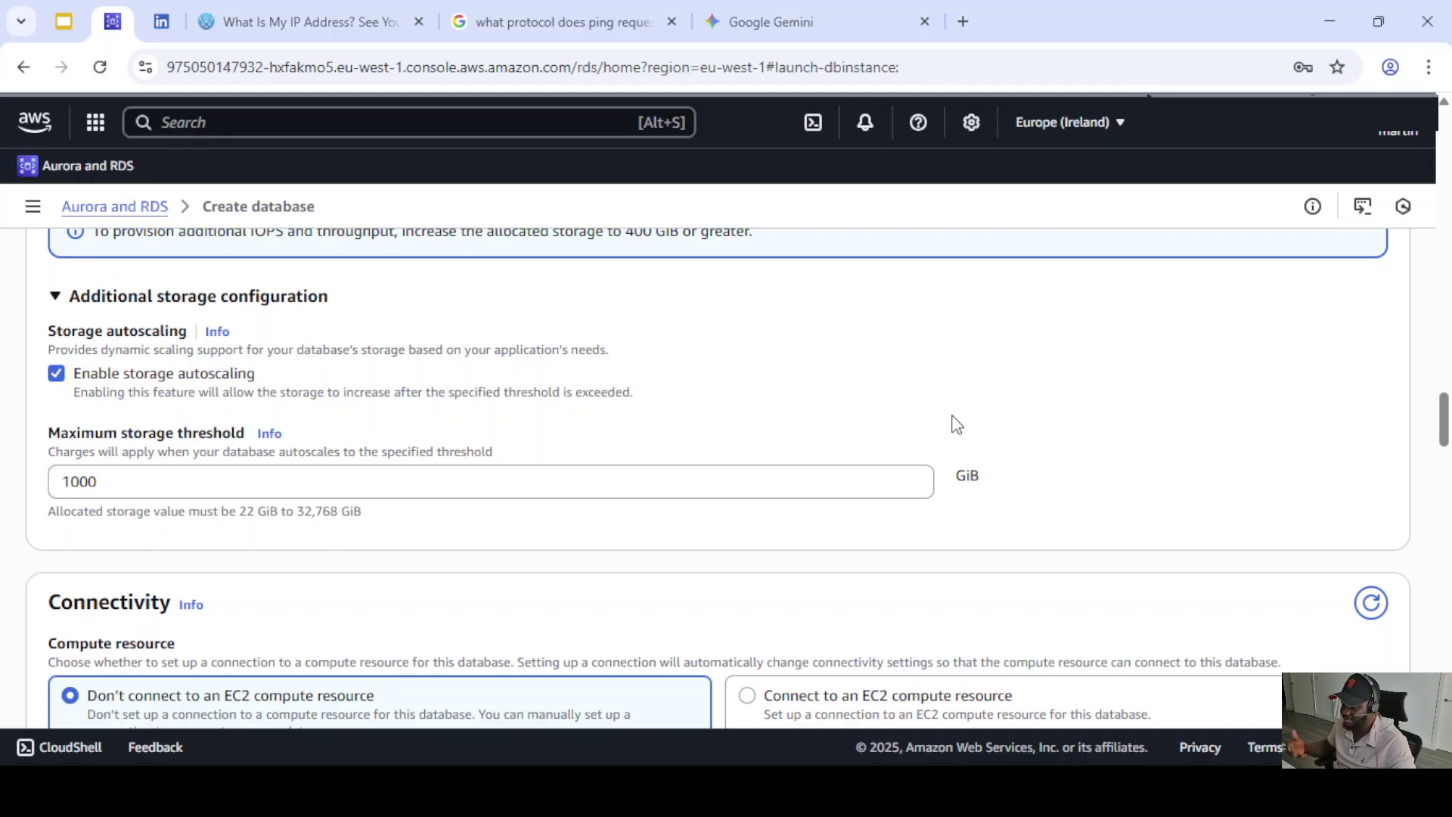
{"action": "scroll", "coordinate": [814, 479], "scroll_direction": "up", "scroll_amount": 5}
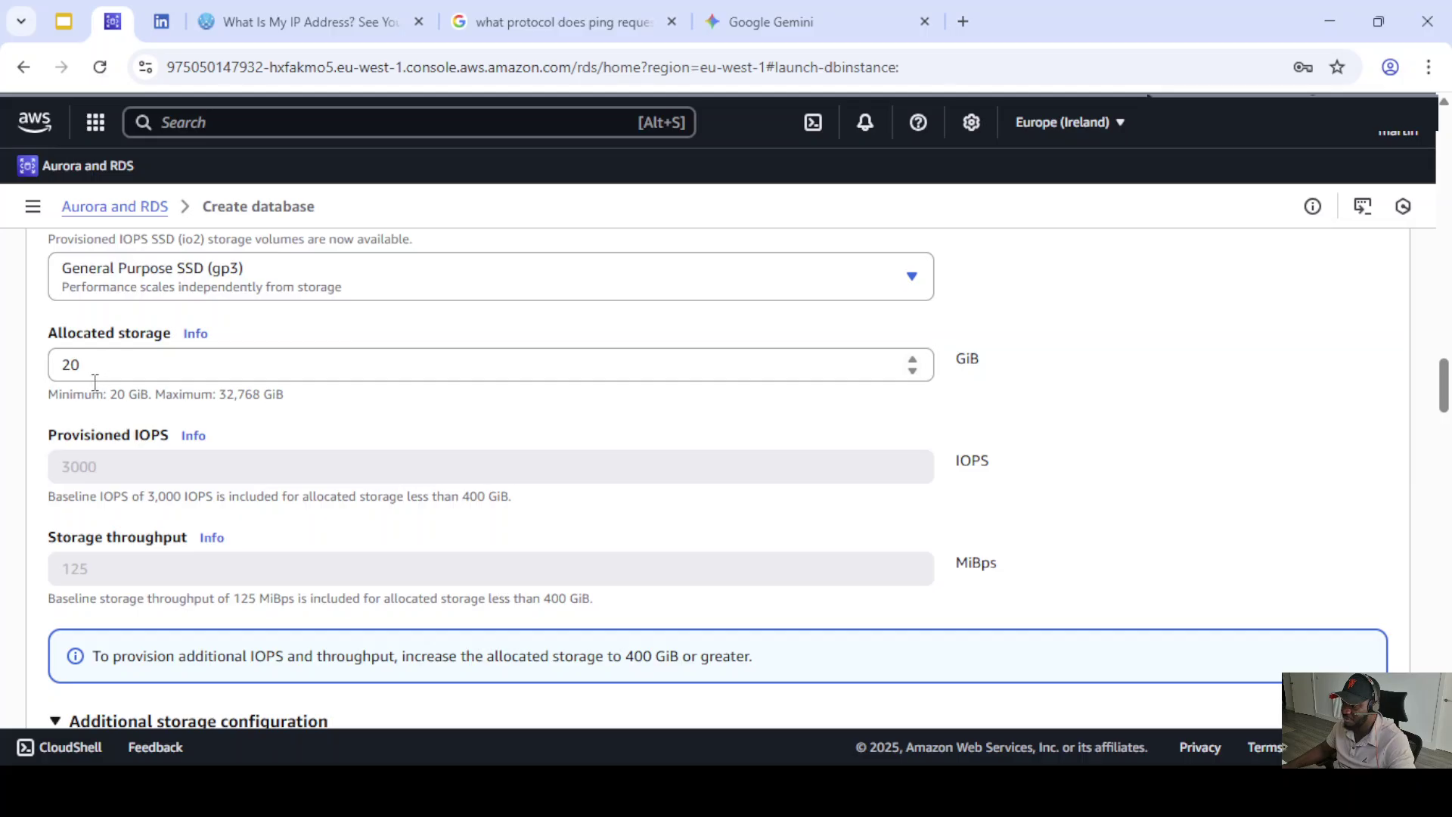
{"action": "scroll", "coordinate": [238, 435], "scroll_direction": "down", "scroll_amount": 7}
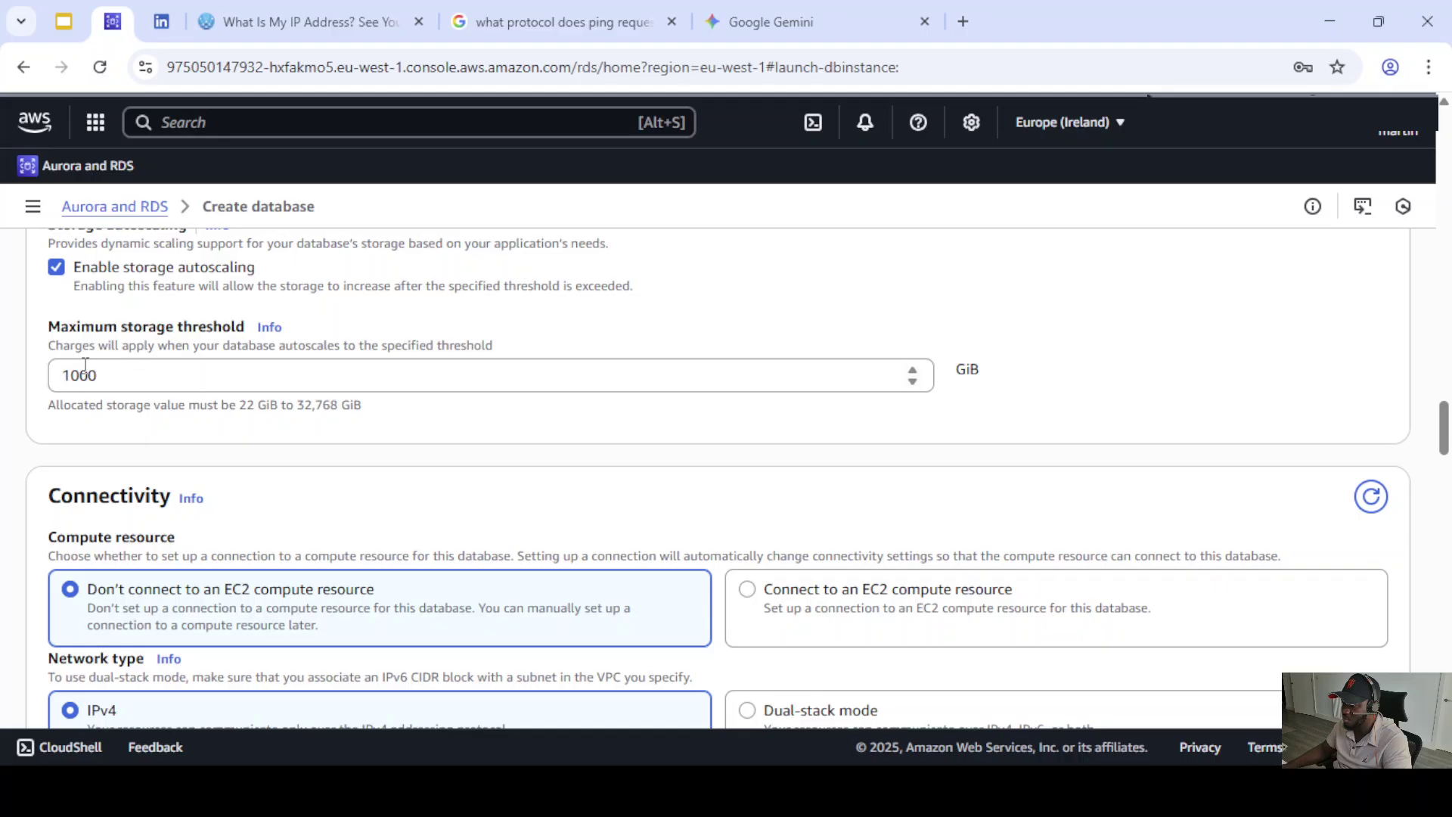
{"action": "scroll", "coordinate": [143, 405], "scroll_direction": "up", "scroll_amount": 1}
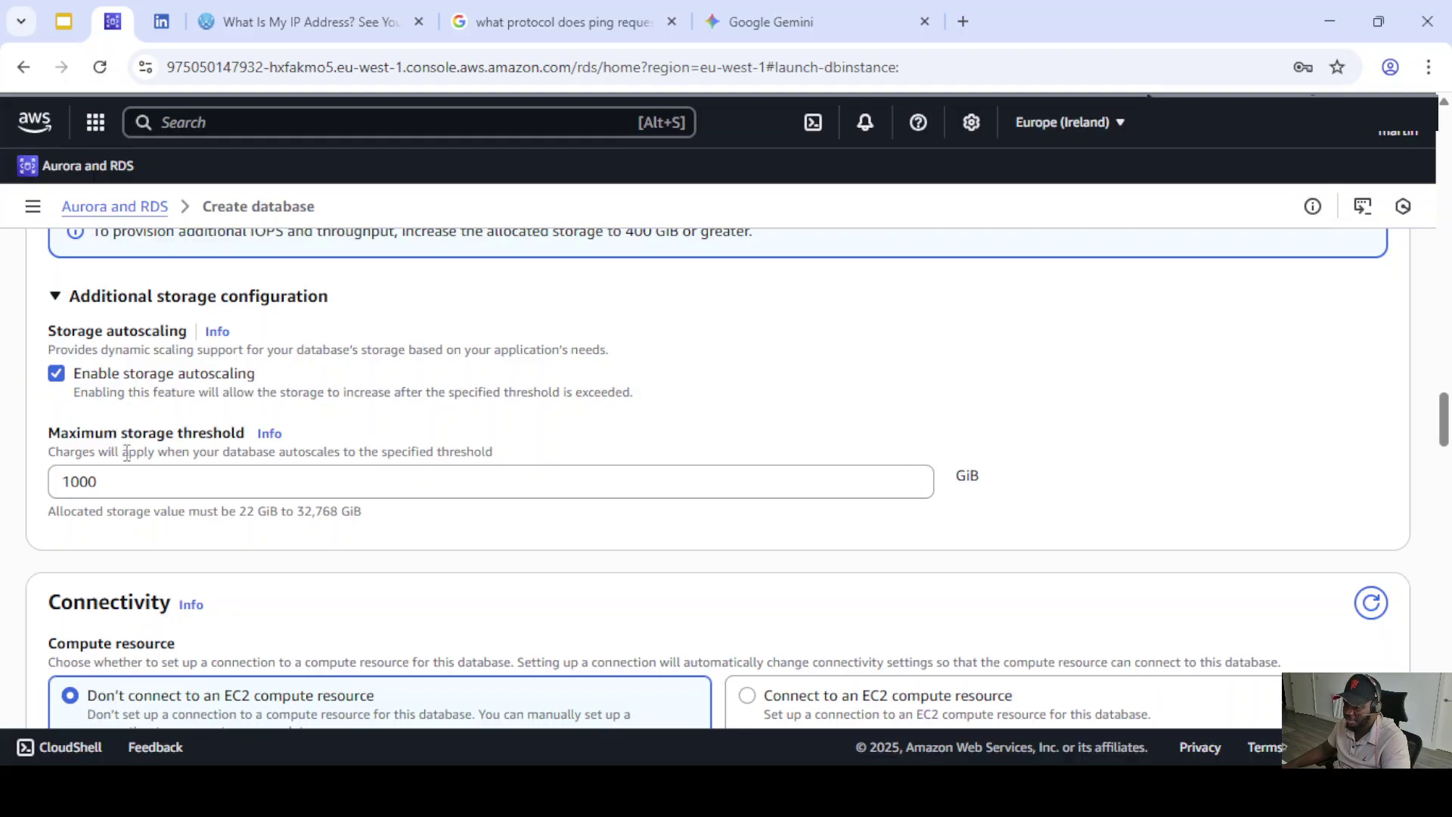
- Disable storage autoscaling and leave the database unconnected to any EC2 compute resource
{"action": "left_click", "coordinate": [59, 375]}
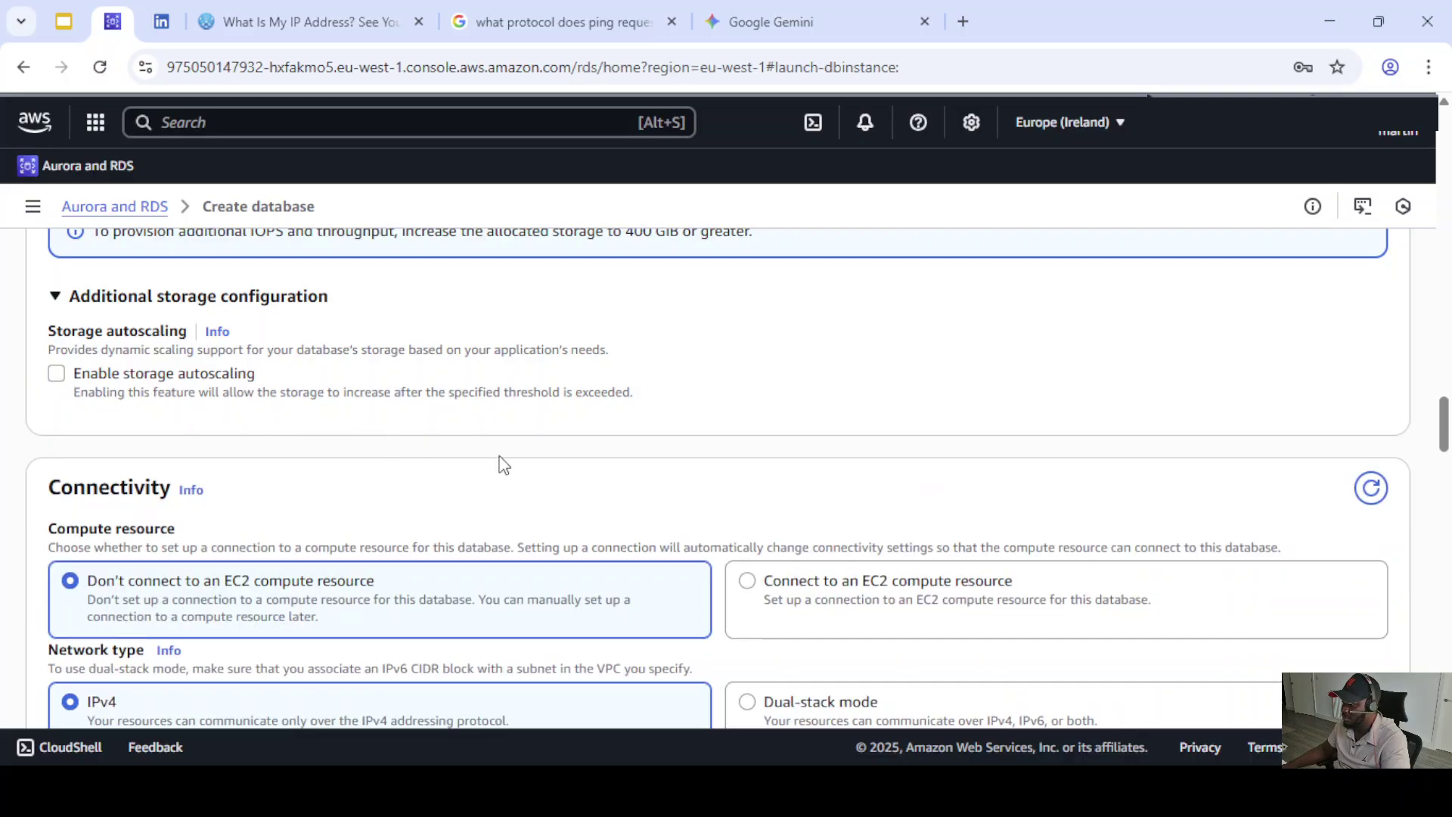
{"action": "scroll", "coordinate": [499, 462], "scroll_direction": "down", "scroll_amount": 4}
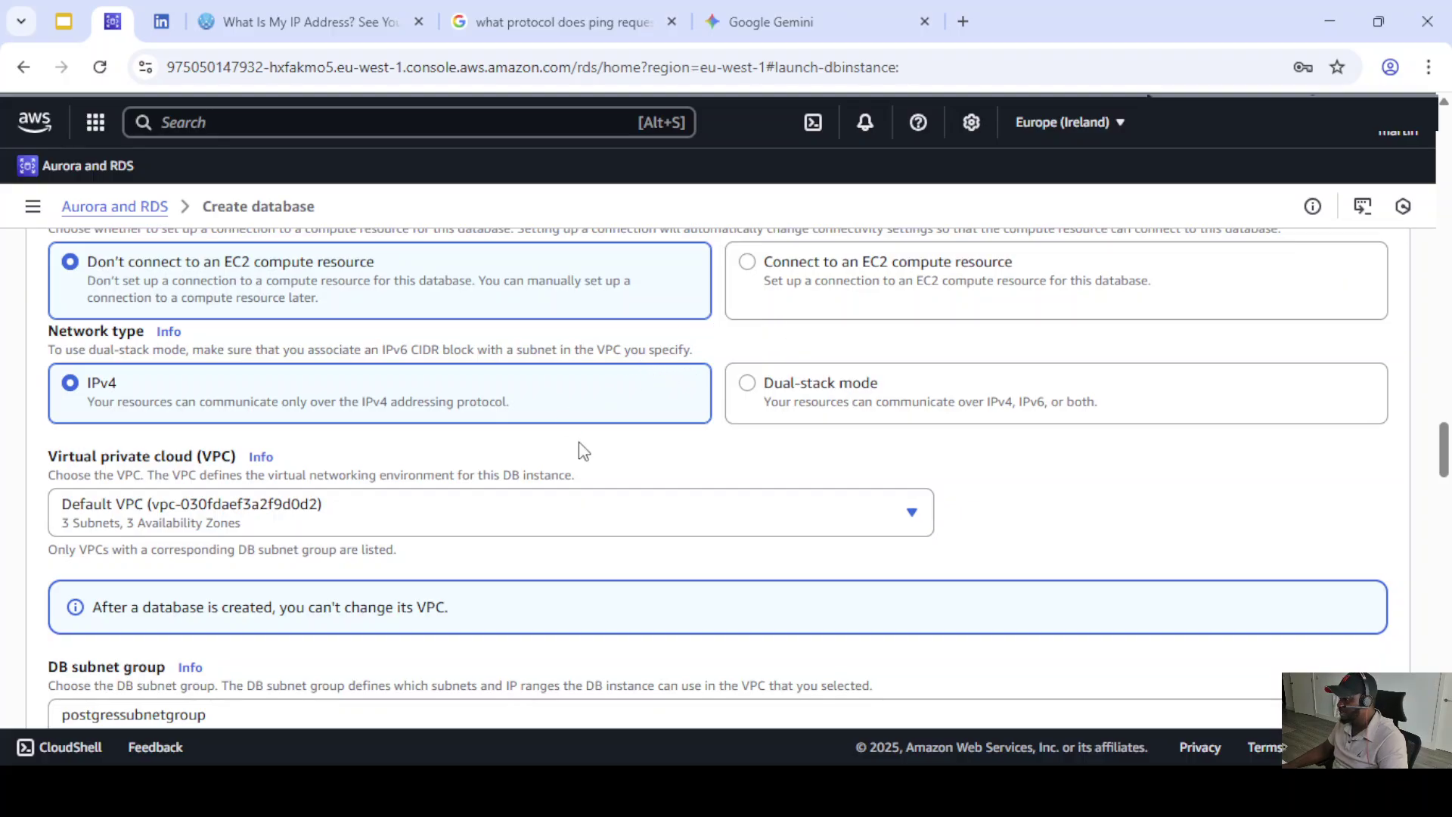
{"action": "scroll", "coordinate": [578, 443], "scroll_direction": "up", "scroll_amount": 1}
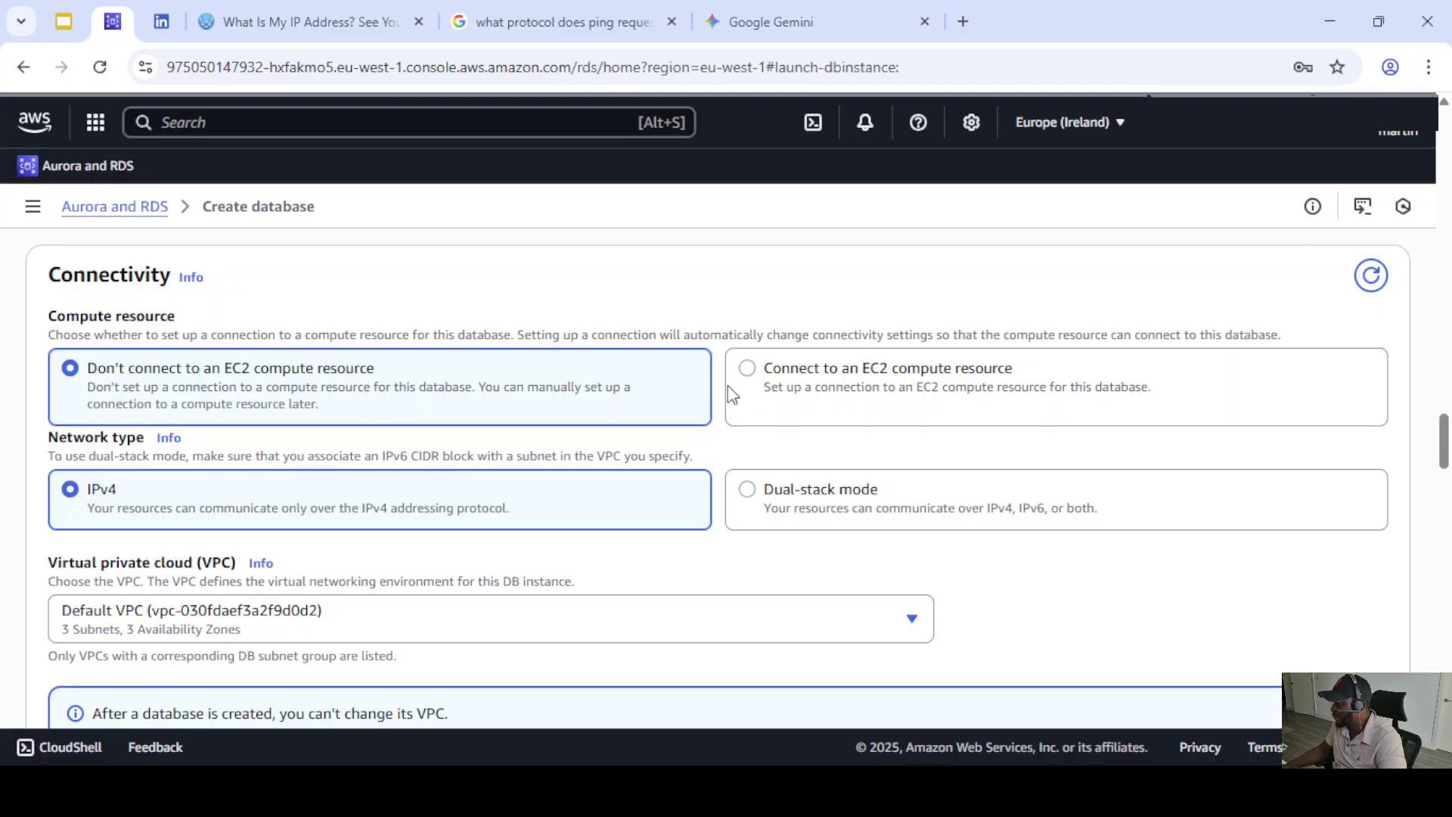
{"action": "left_click", "coordinate": [749, 369]}
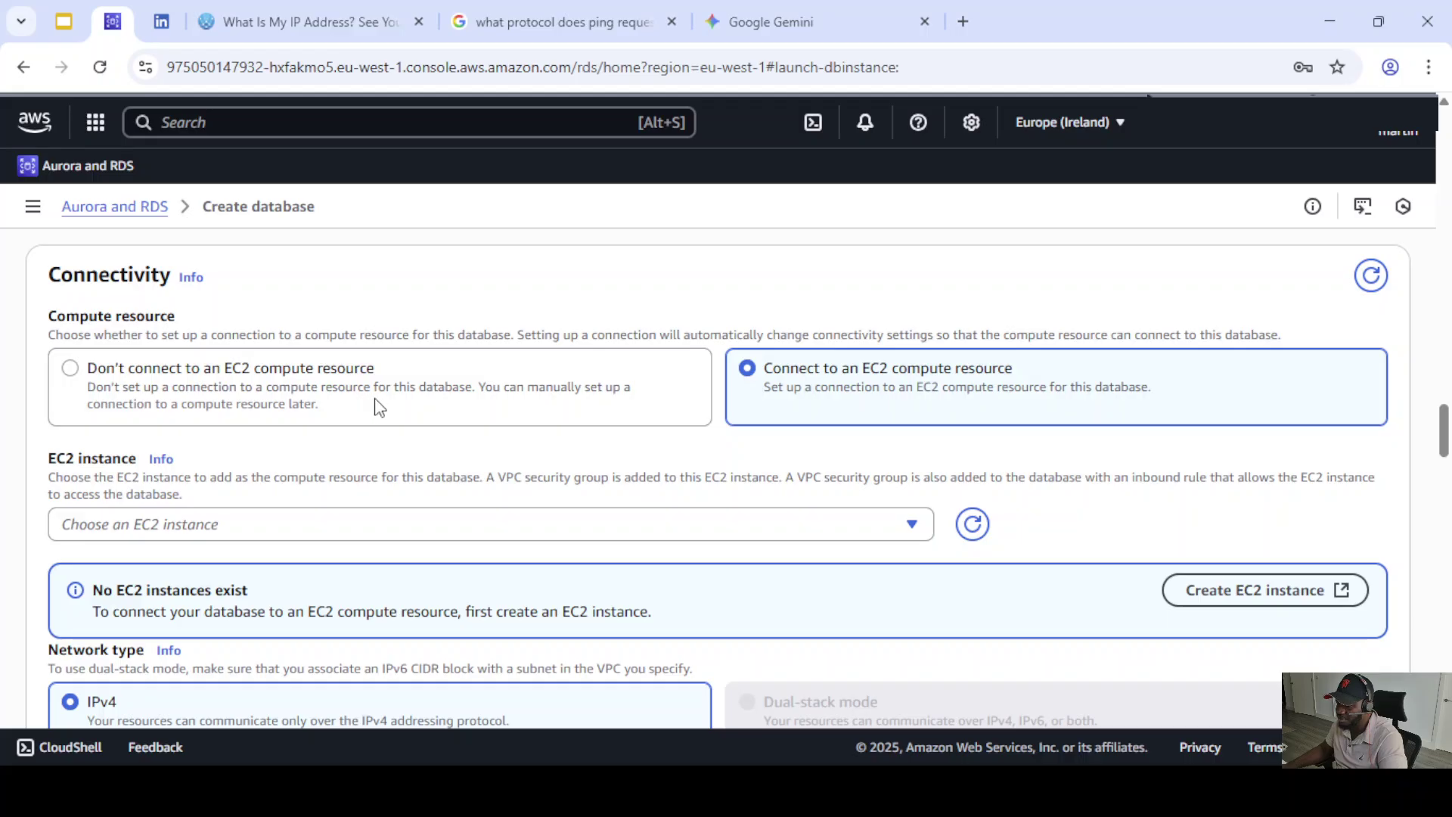
{"action": "left_click", "coordinate": [70, 368]}
- Keep postgressubnetgroup as the DB subnet group
{"action": "scroll", "coordinate": [238, 400], "scroll_direction": "down", "scroll_amount": 1}
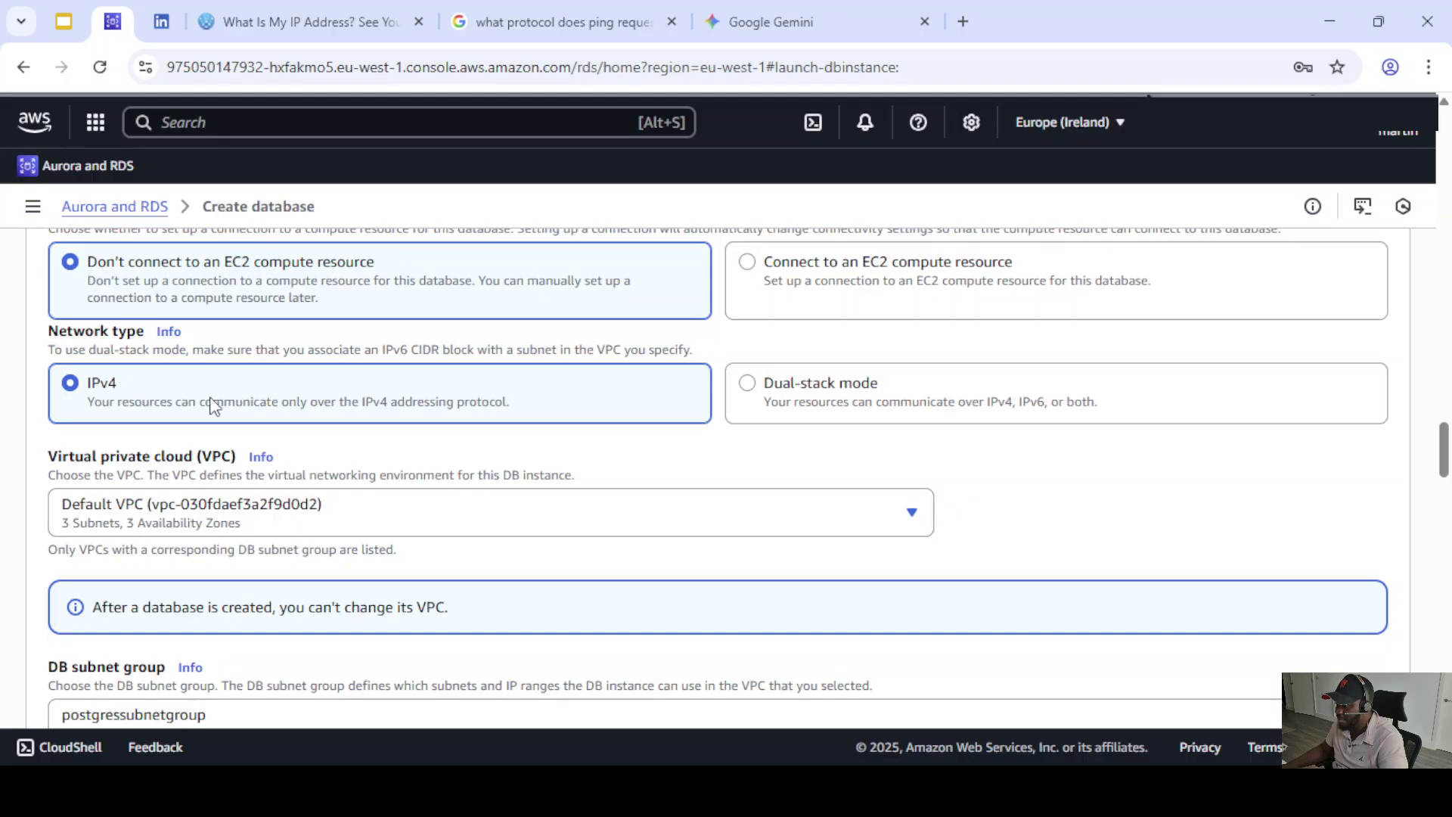
{"action": "scroll", "coordinate": [295, 420], "scroll_direction": "down", "scroll_amount": 1}
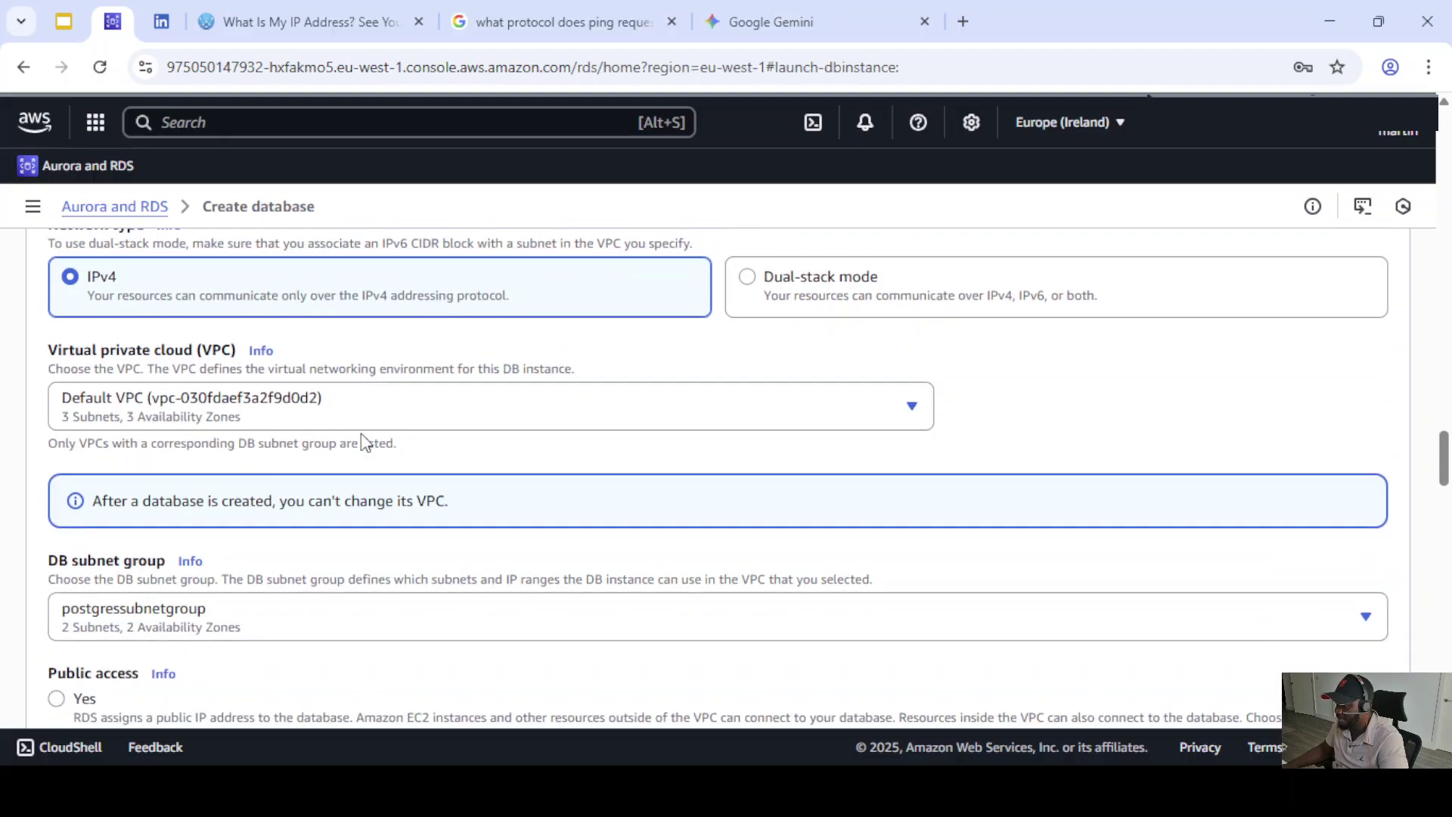
{"action": "scroll", "coordinate": [333, 445], "scroll_direction": "down", "scroll_amount": 1}
{"action": "left_click", "coordinate": [233, 518]}
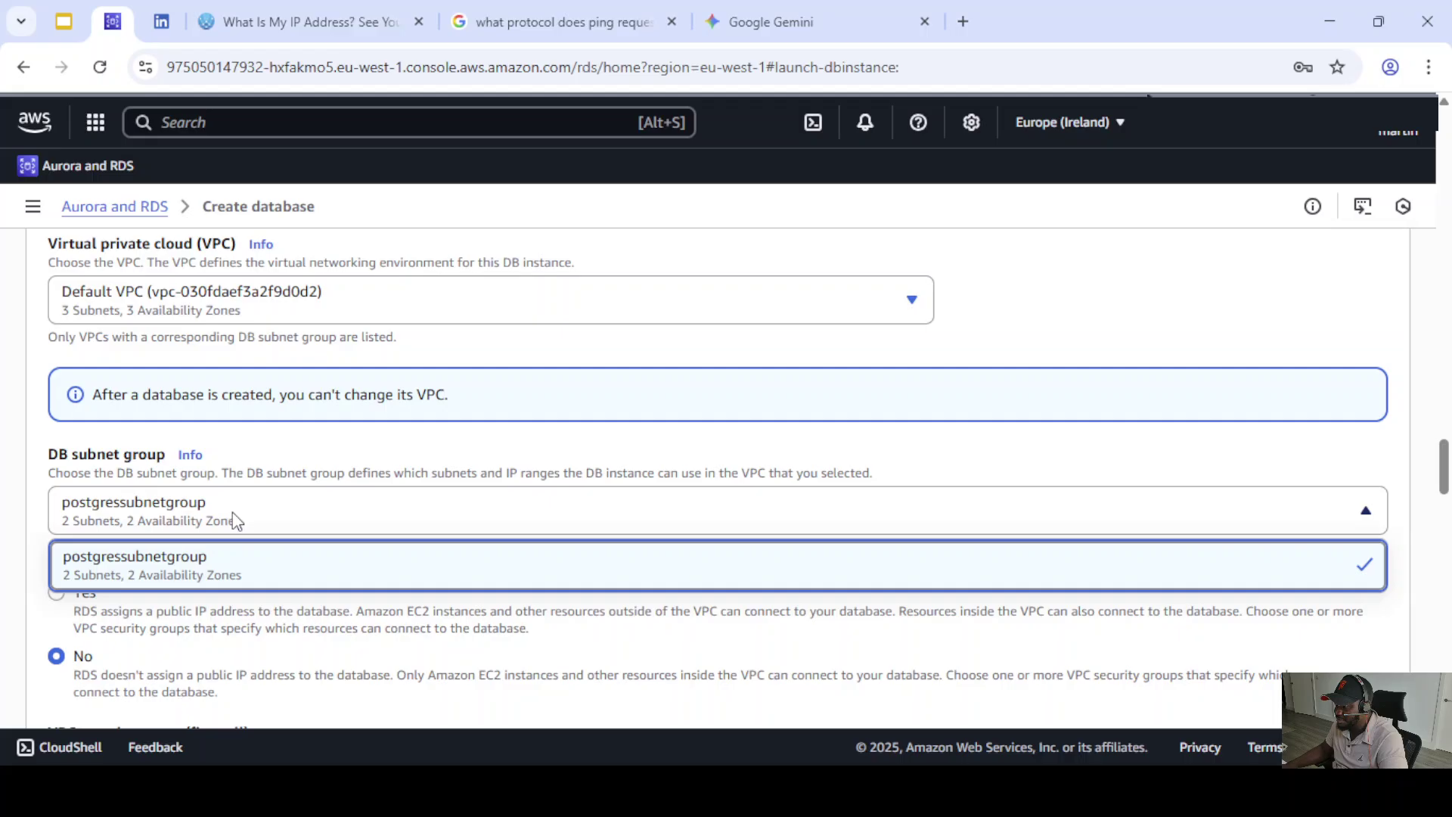
{"action": "left_click", "coordinate": [199, 561]}
{"action": "scroll", "coordinate": [280, 510], "scroll_direction": "down", "scroll_amount": 1}
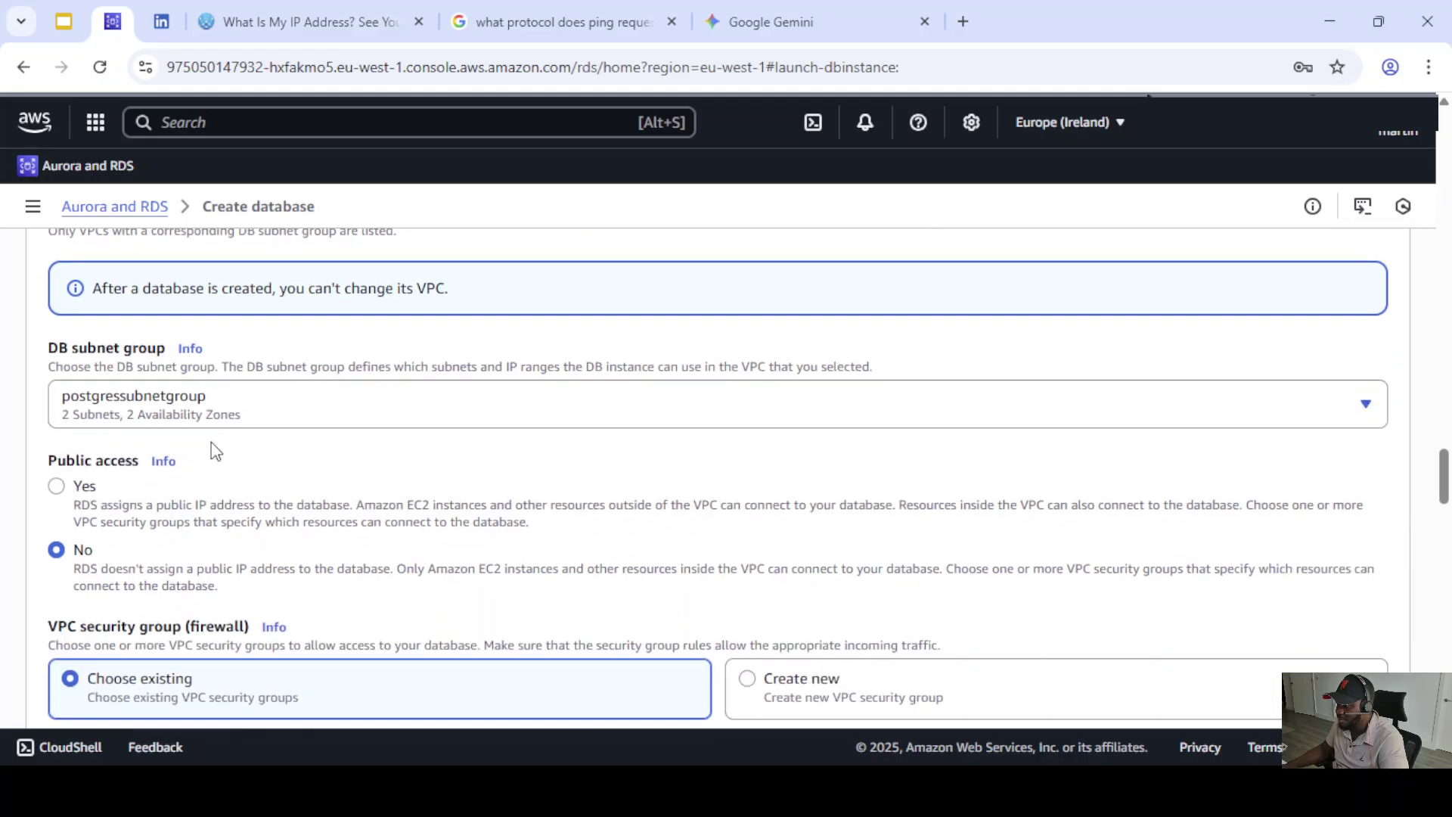
{"action": "scroll", "coordinate": [227, 424], "scroll_direction": "down", "scroll_amount": 1}
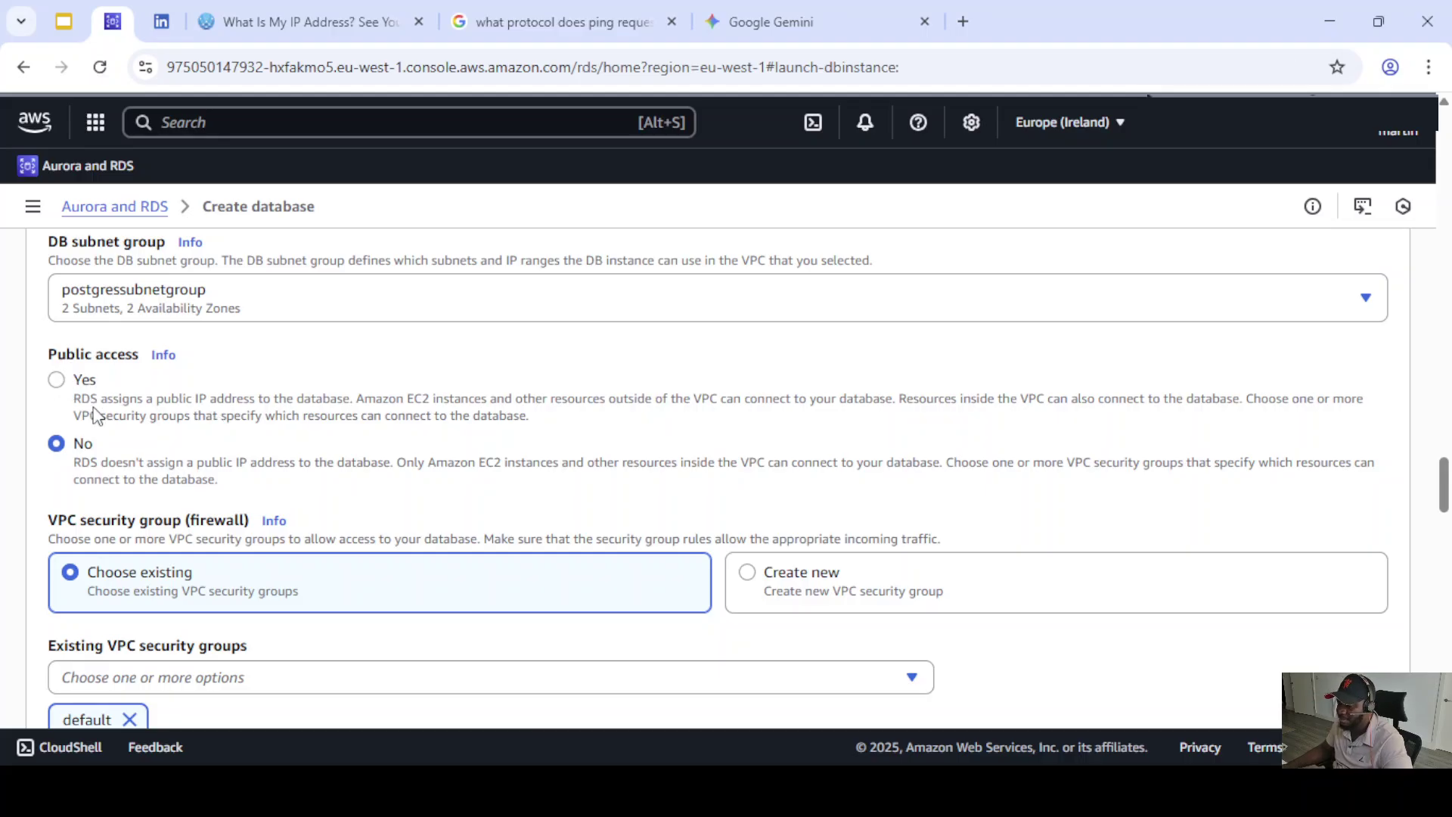
- Set Public access to Yes
{"action": "left_click", "coordinate": [57, 381]}
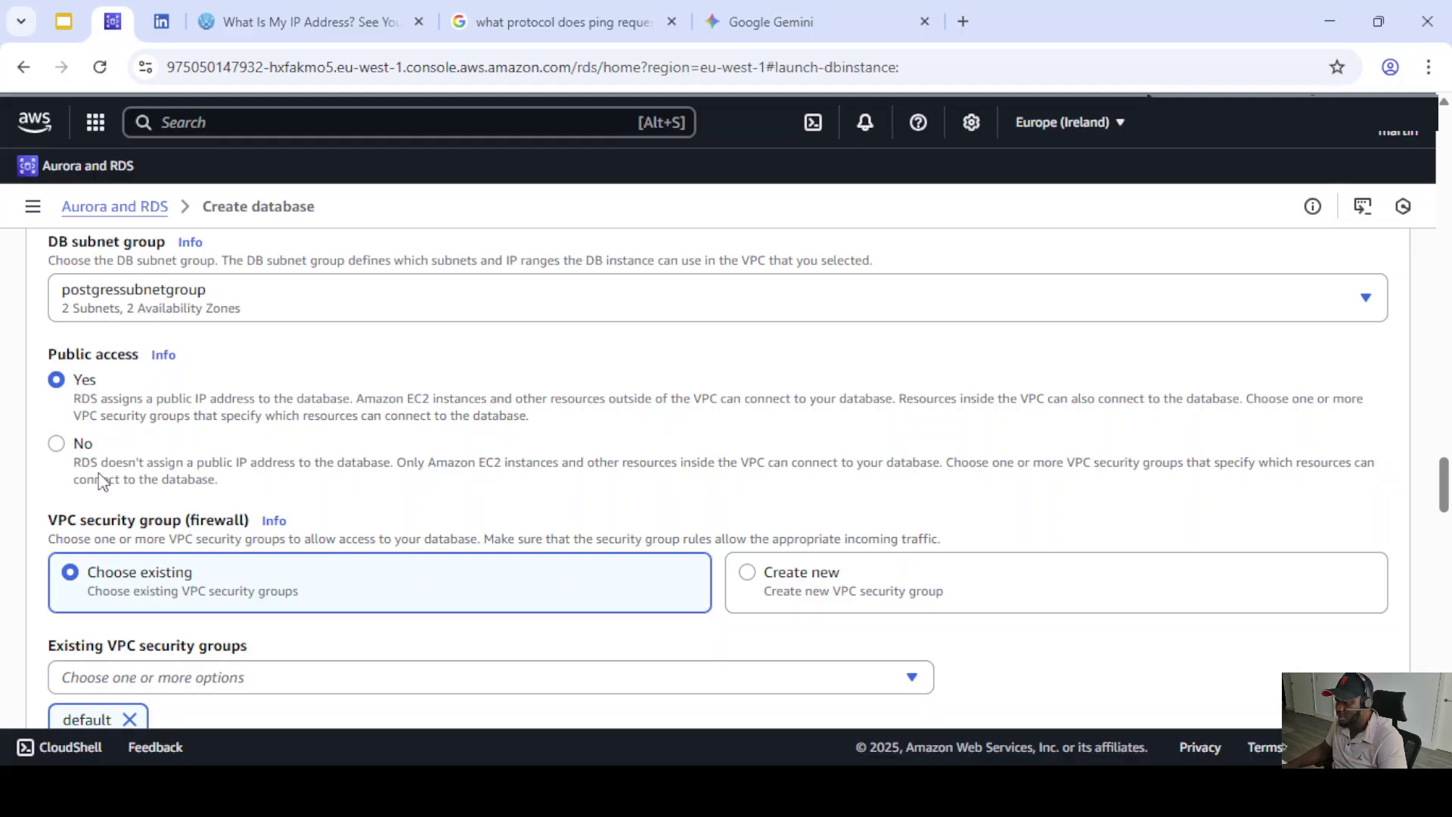
{"action": "scroll", "coordinate": [238, 465], "scroll_direction": "down", "scroll_amount": 1}
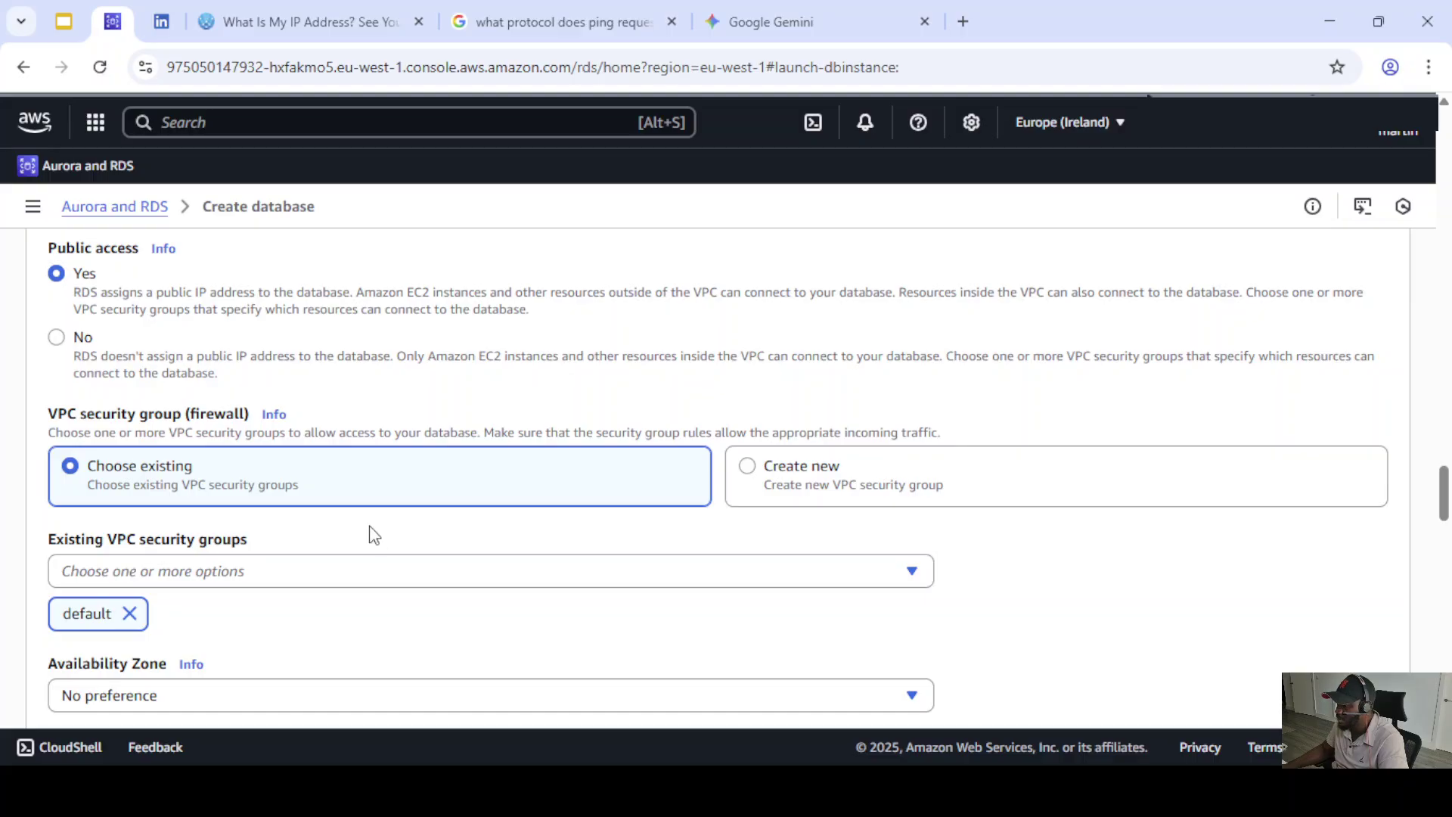
- Replace the default security group with rds-postgres-secgroup
{"action": "left_click", "coordinate": [130, 614]}
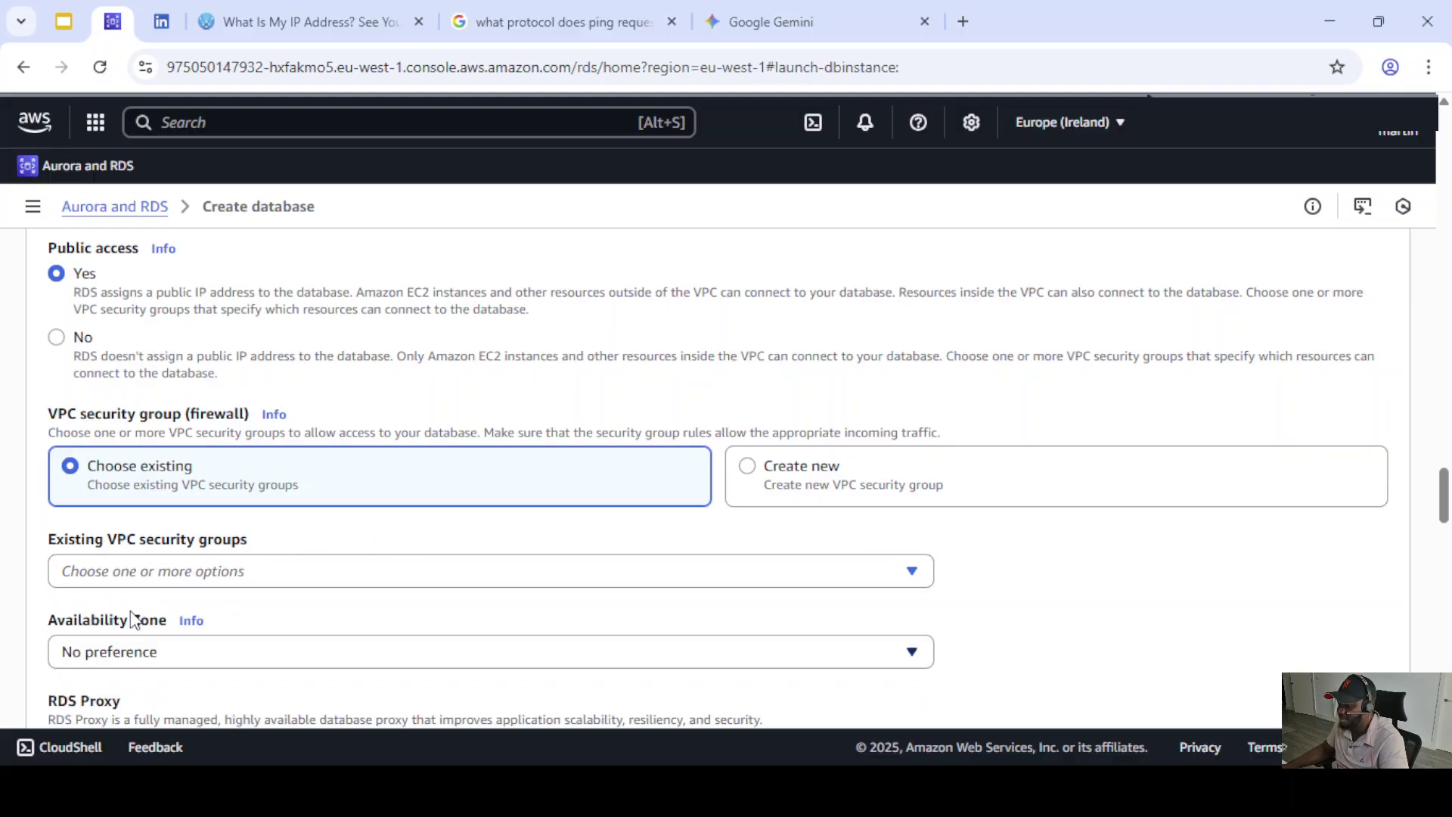
{"action": "left_click", "coordinate": [237, 581]}
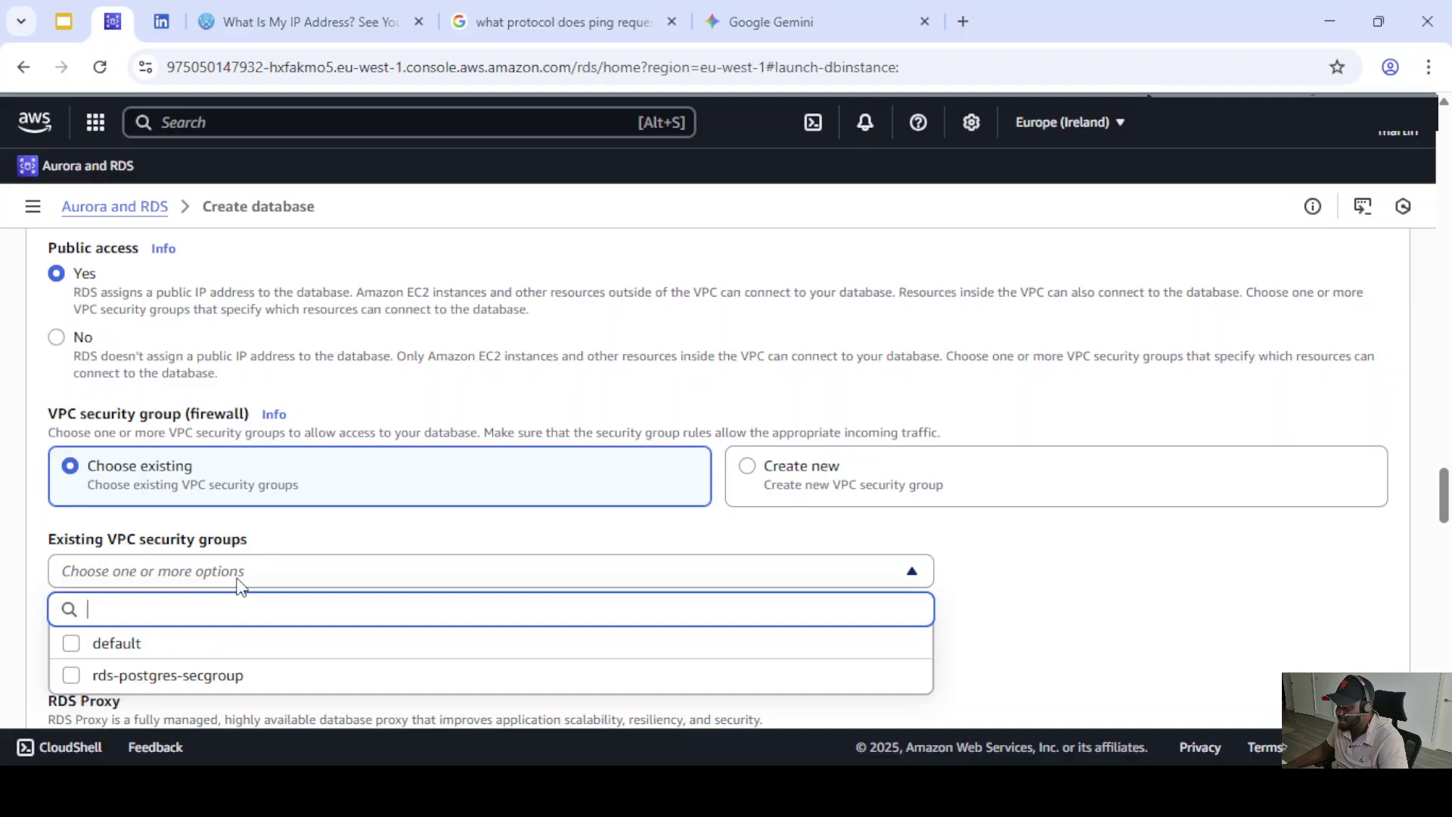
{"action": "left_click", "coordinate": [189, 681]}
{"action": "left_click", "coordinate": [999, 538]}
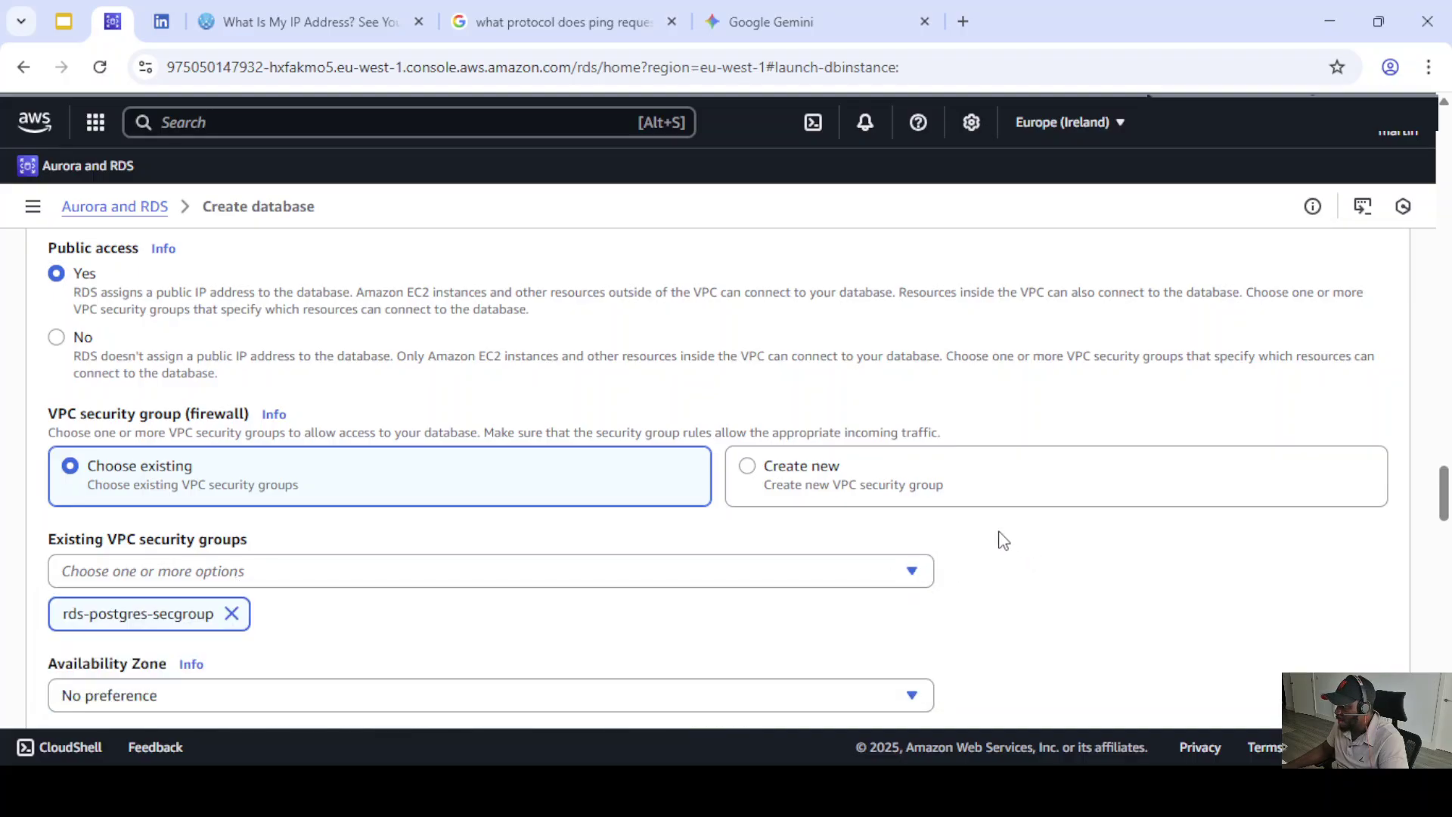
- Set the Availability Zone to eu-west-1b
{"action": "scroll", "coordinate": [973, 529], "scroll_direction": "down", "scroll_amount": 4}
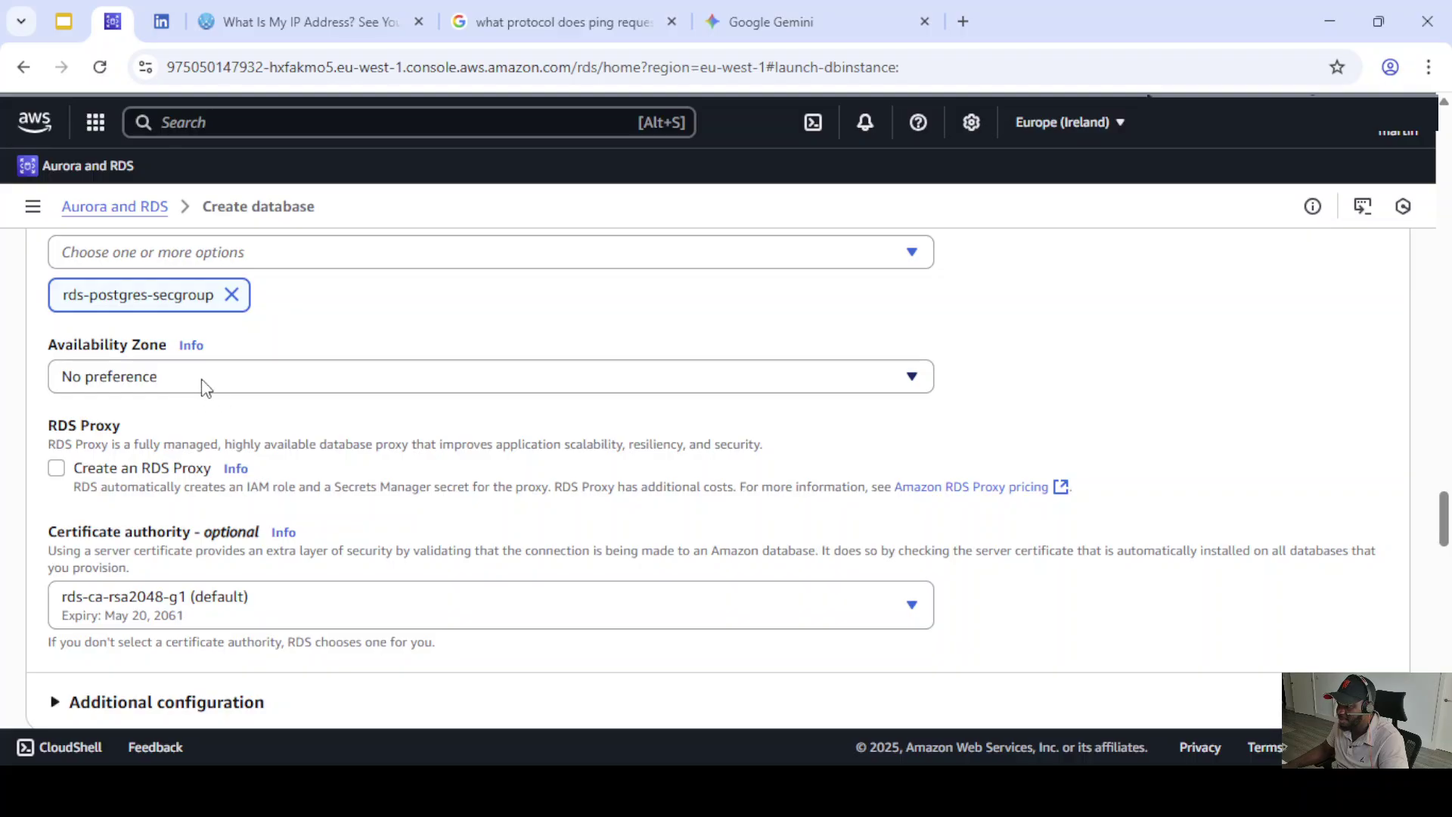
{"action": "left_click", "coordinate": [206, 382]}
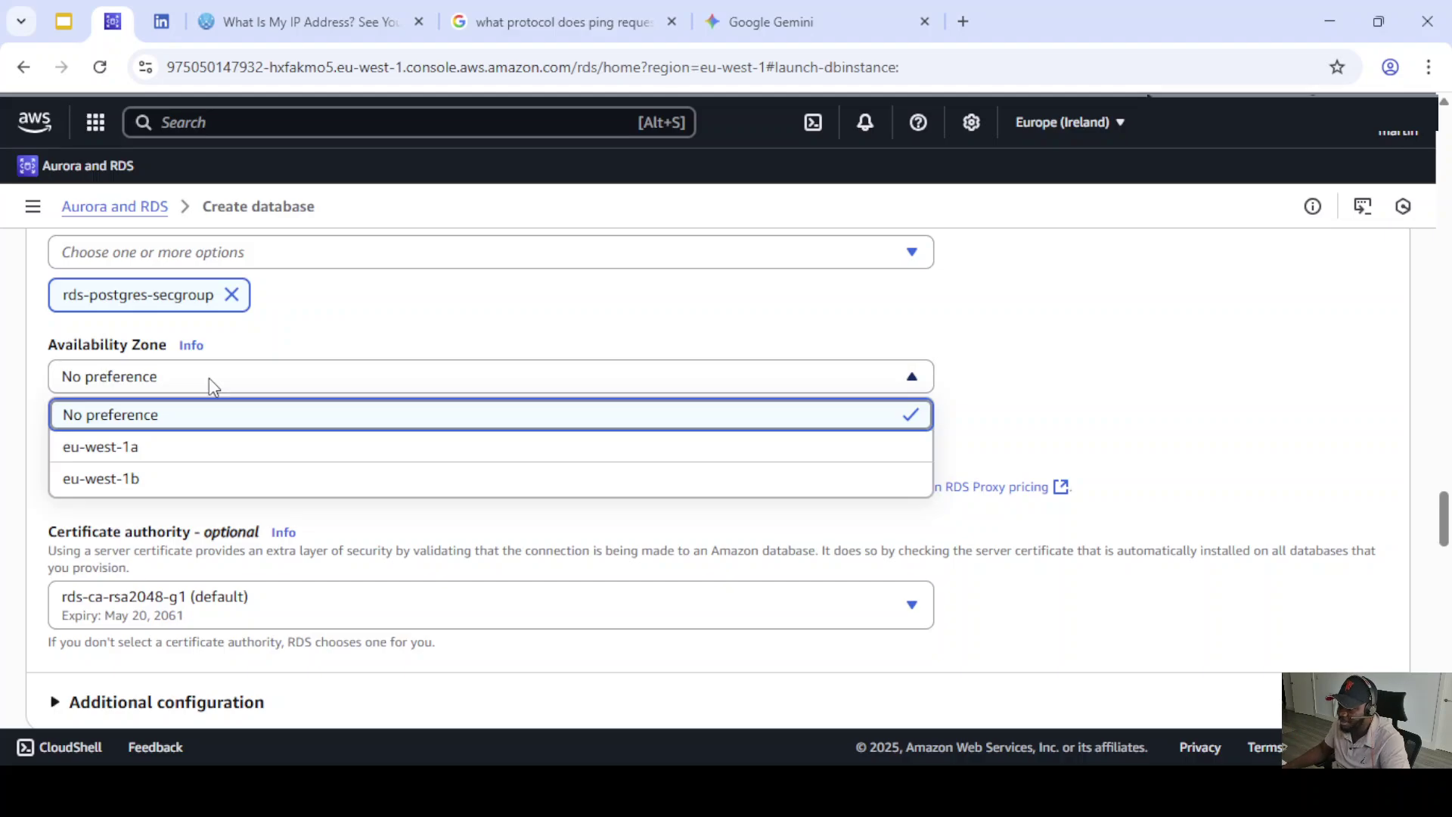
{"action": "left_click", "coordinate": [152, 485]}
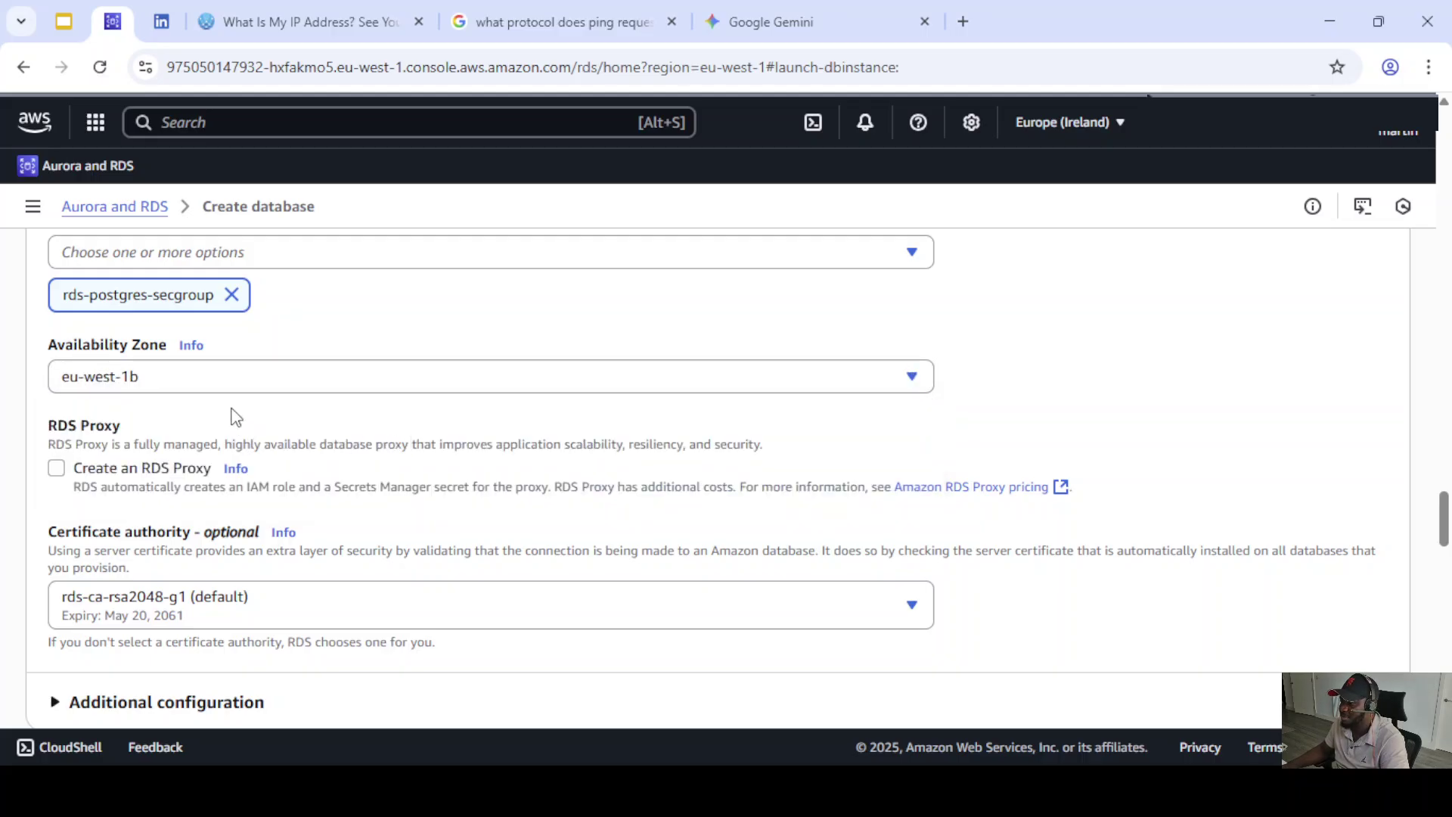
{"action": "scroll", "coordinate": [291, 477], "scroll_direction": "down", "scroll_amount": 1}
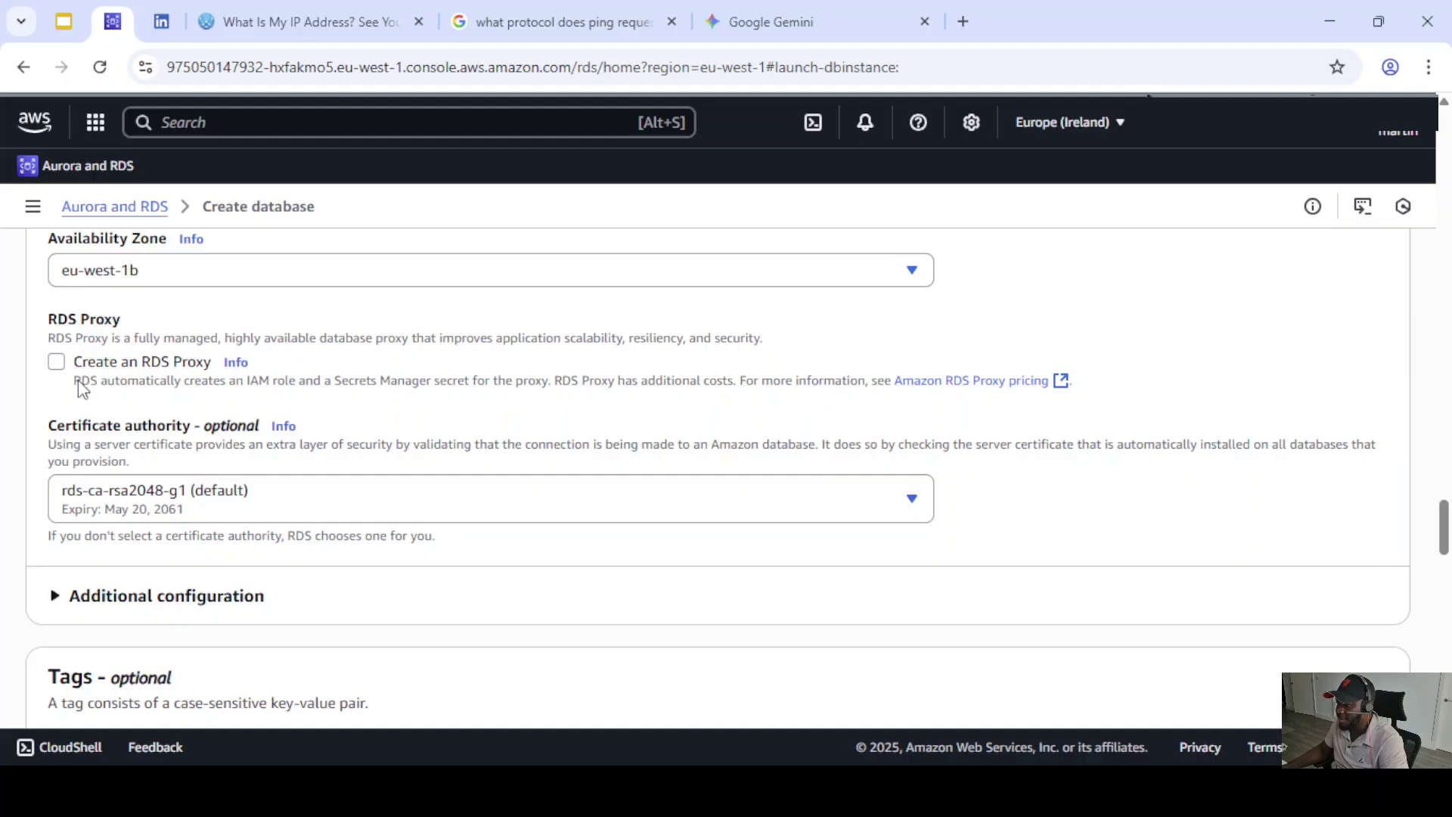
{"action": "scroll", "coordinate": [227, 423], "scroll_direction": "down", "scroll_amount": 1}
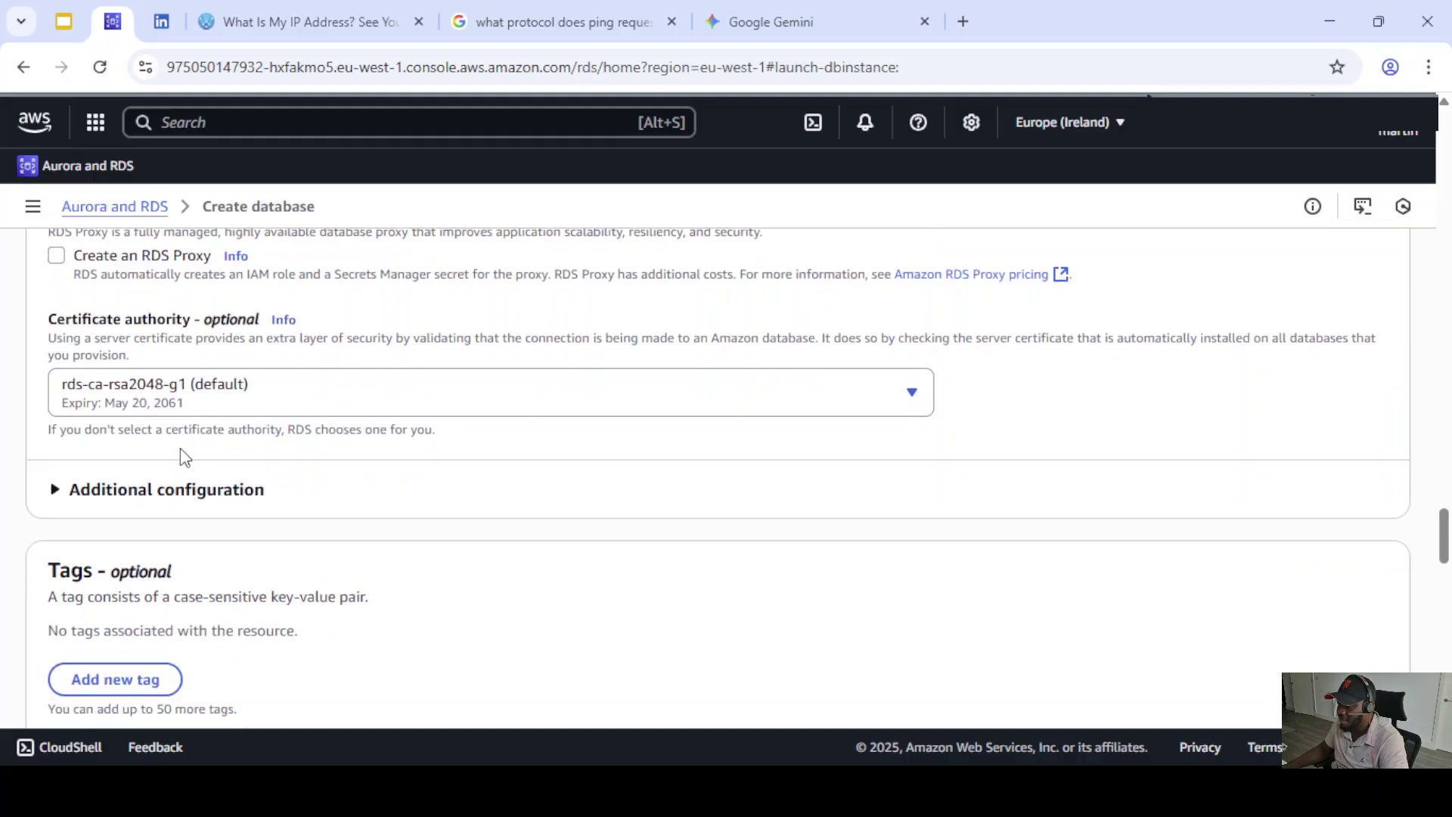
- Expand Additional configuration and leave the database port at 5432
{"action": "left_click", "coordinate": [55, 490]}
{"action": "scroll", "coordinate": [211, 442], "scroll_direction": "down", "scroll_amount": 1}
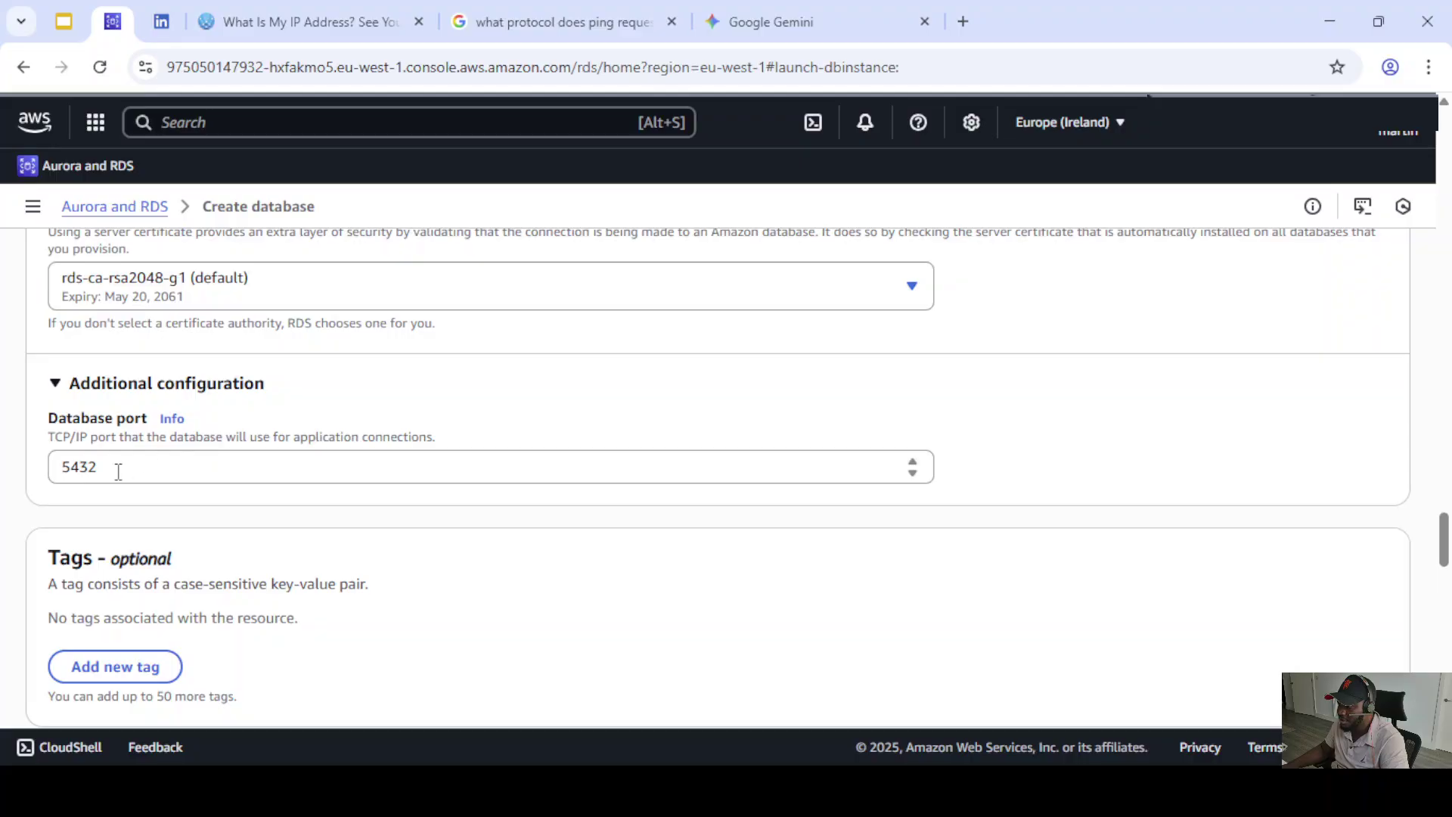
{"action": "left_click_drag", "start_coordinate": [118, 471], "coordinate": [65, 469]}
{"action": "left_click", "coordinate": [79, 503]}
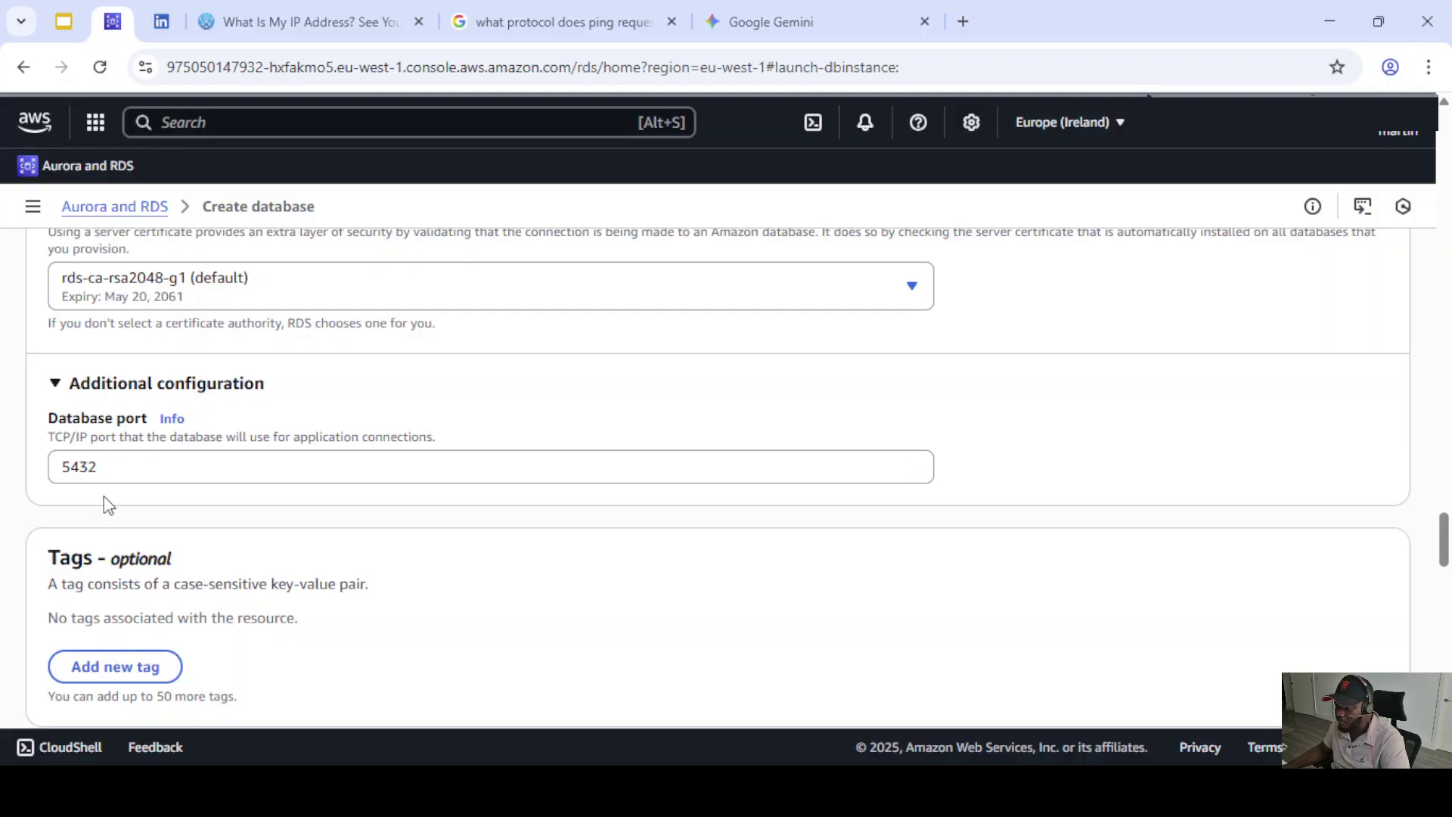
{"action": "scroll", "coordinate": [130, 503], "scroll_direction": "down", "scroll_amount": 5}
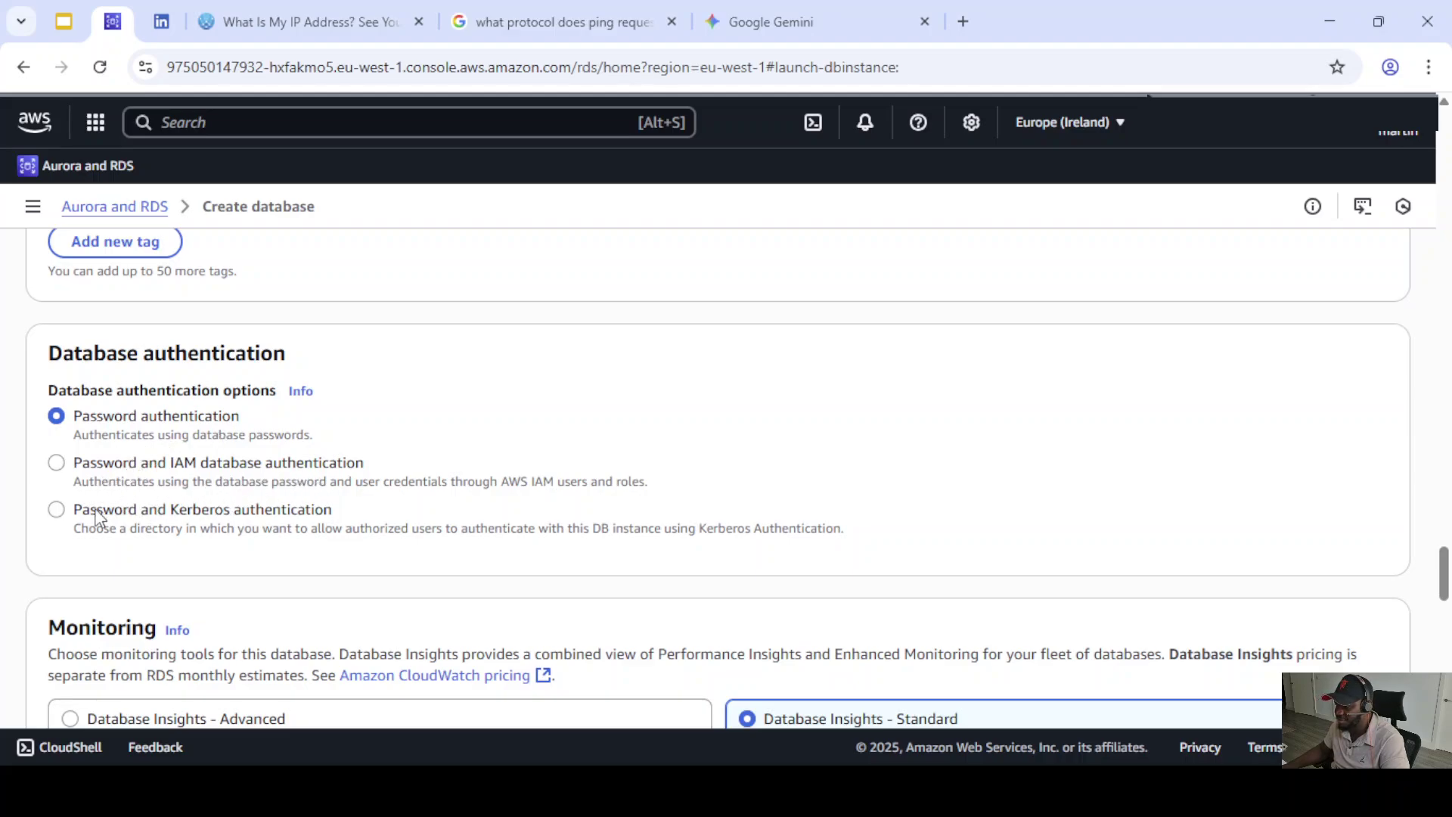
{"action": "scroll", "coordinate": [234, 514], "scroll_direction": "down", "scroll_amount": 4}
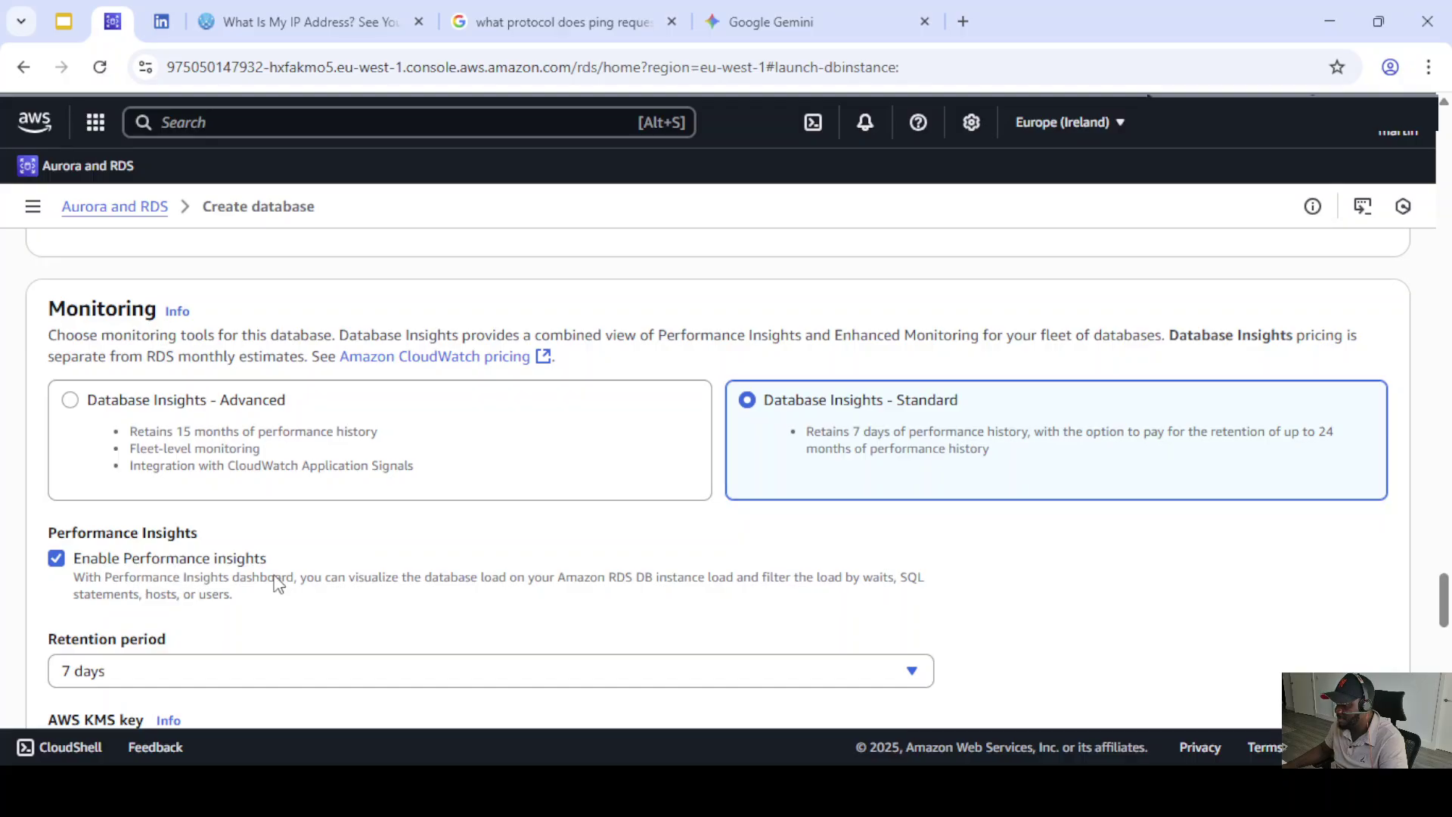
- Keep Database Insights on Standard and uncheck Enable Performance Insights
{"action": "left_click", "coordinate": [70, 402]}
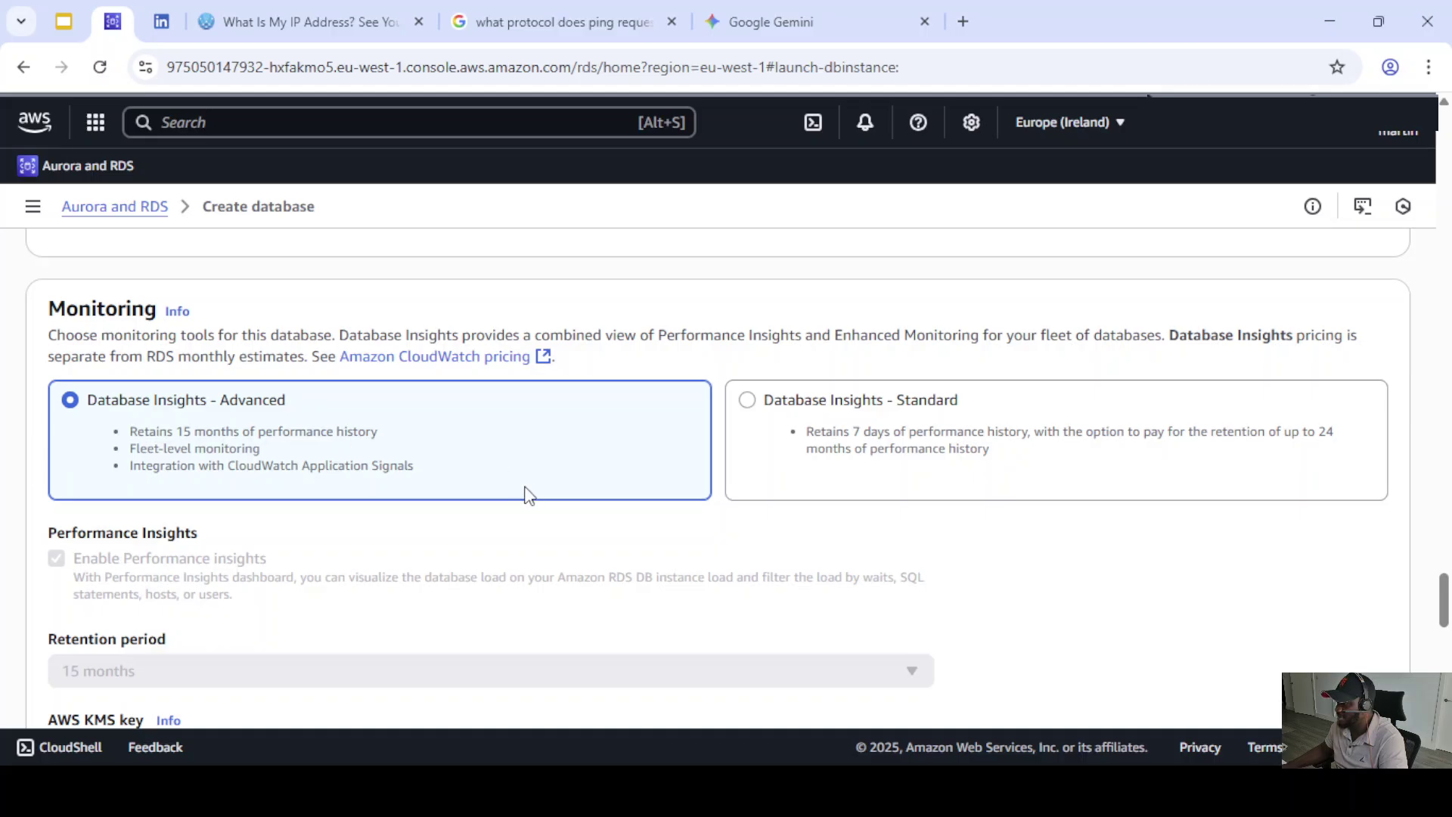
{"action": "left_click", "coordinate": [748, 399]}
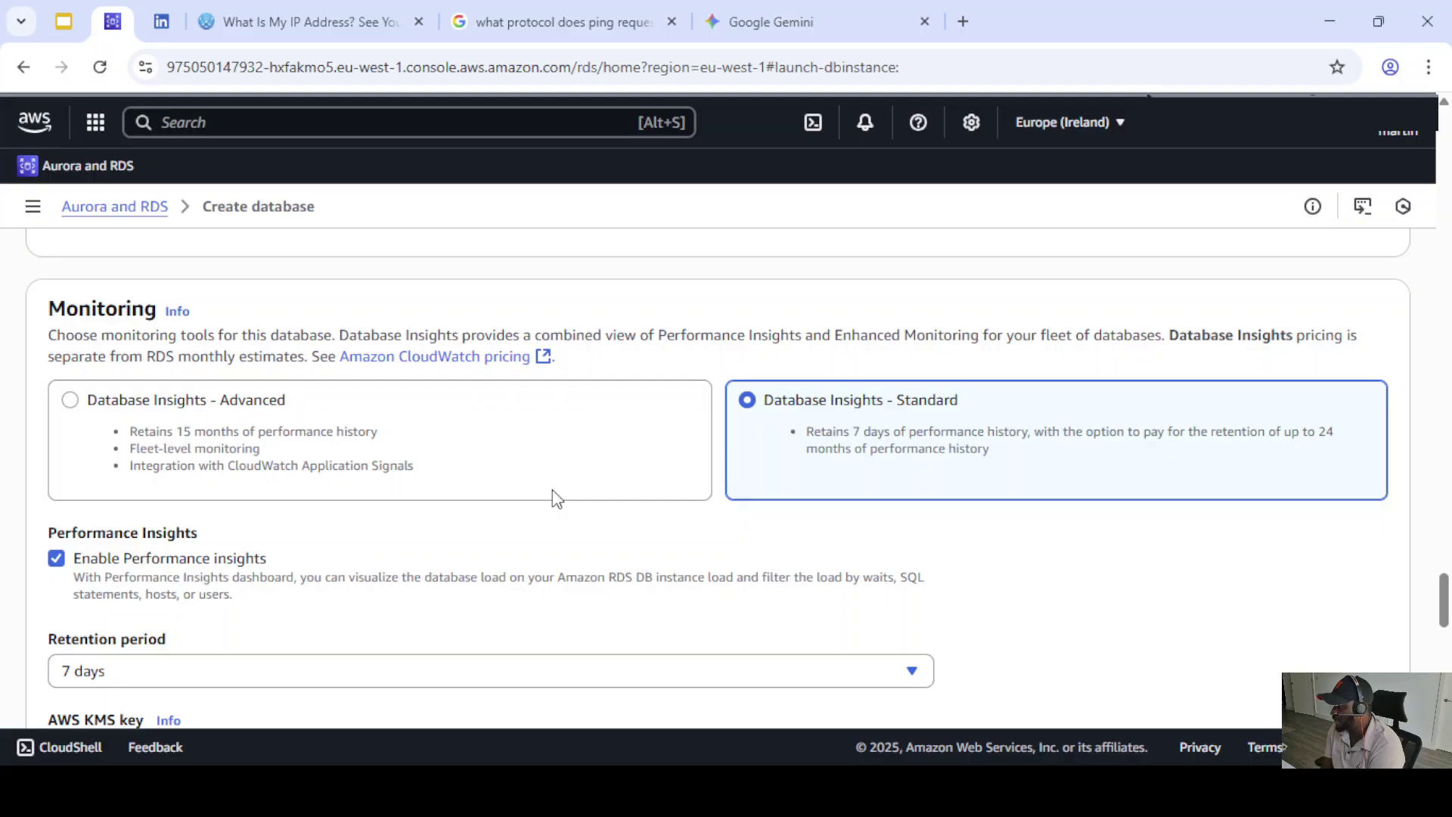
{"action": "scroll", "coordinate": [541, 518], "scroll_direction": "down", "scroll_amount": 2}
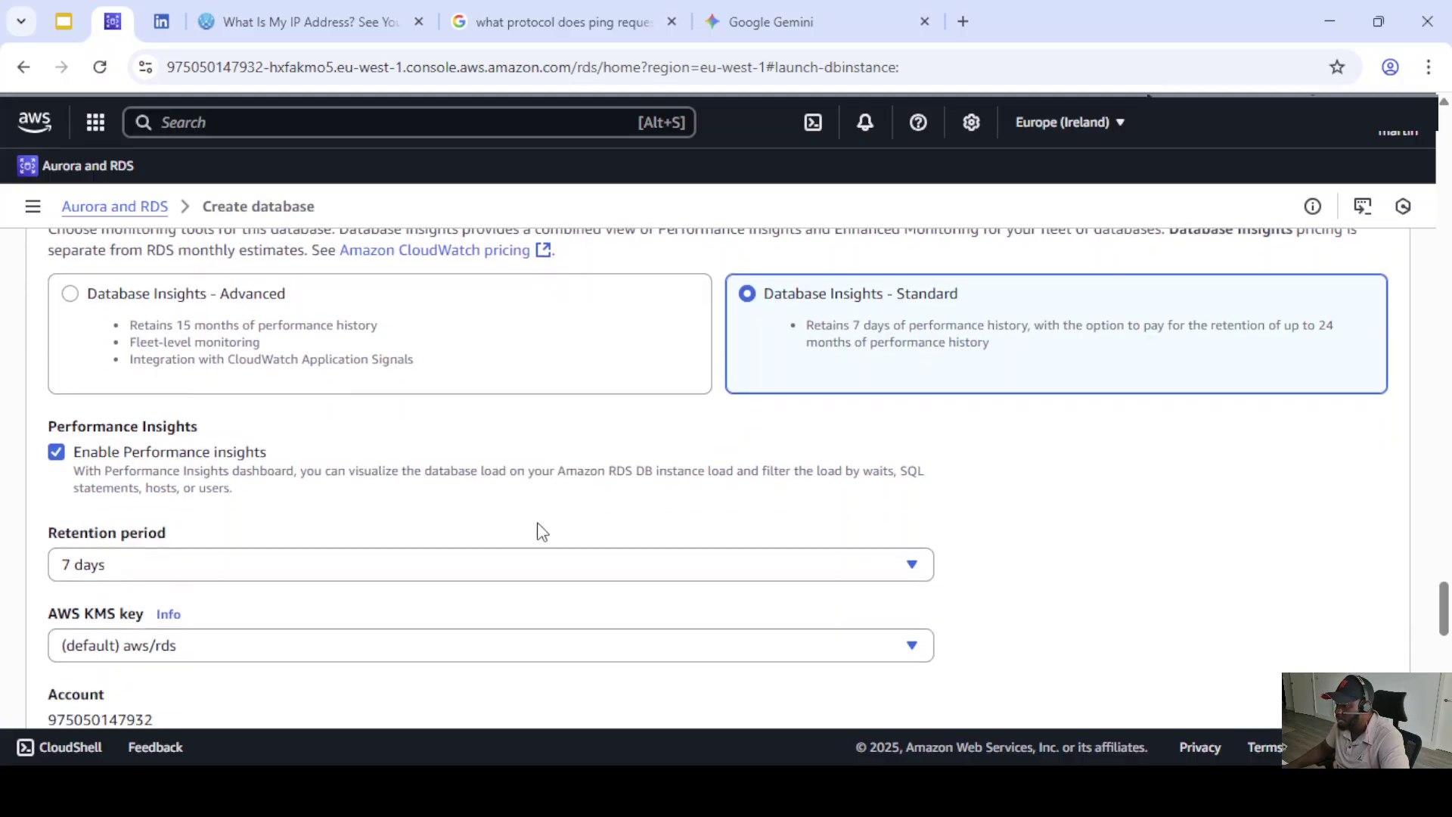
{"action": "left_click", "coordinate": [57, 453]}
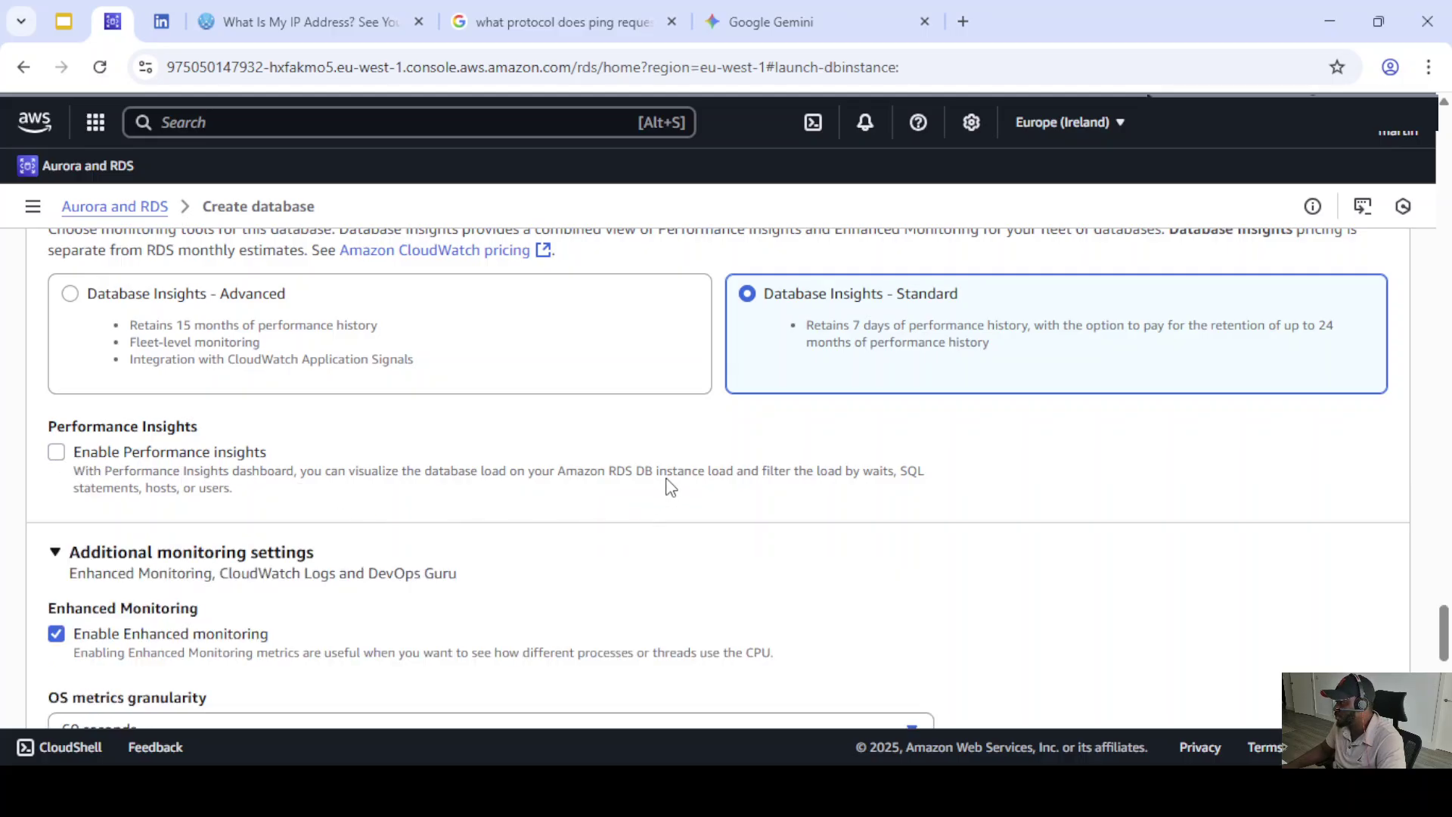
{"action": "scroll", "coordinate": [514, 484], "scroll_direction": "up", "scroll_amount": 15}
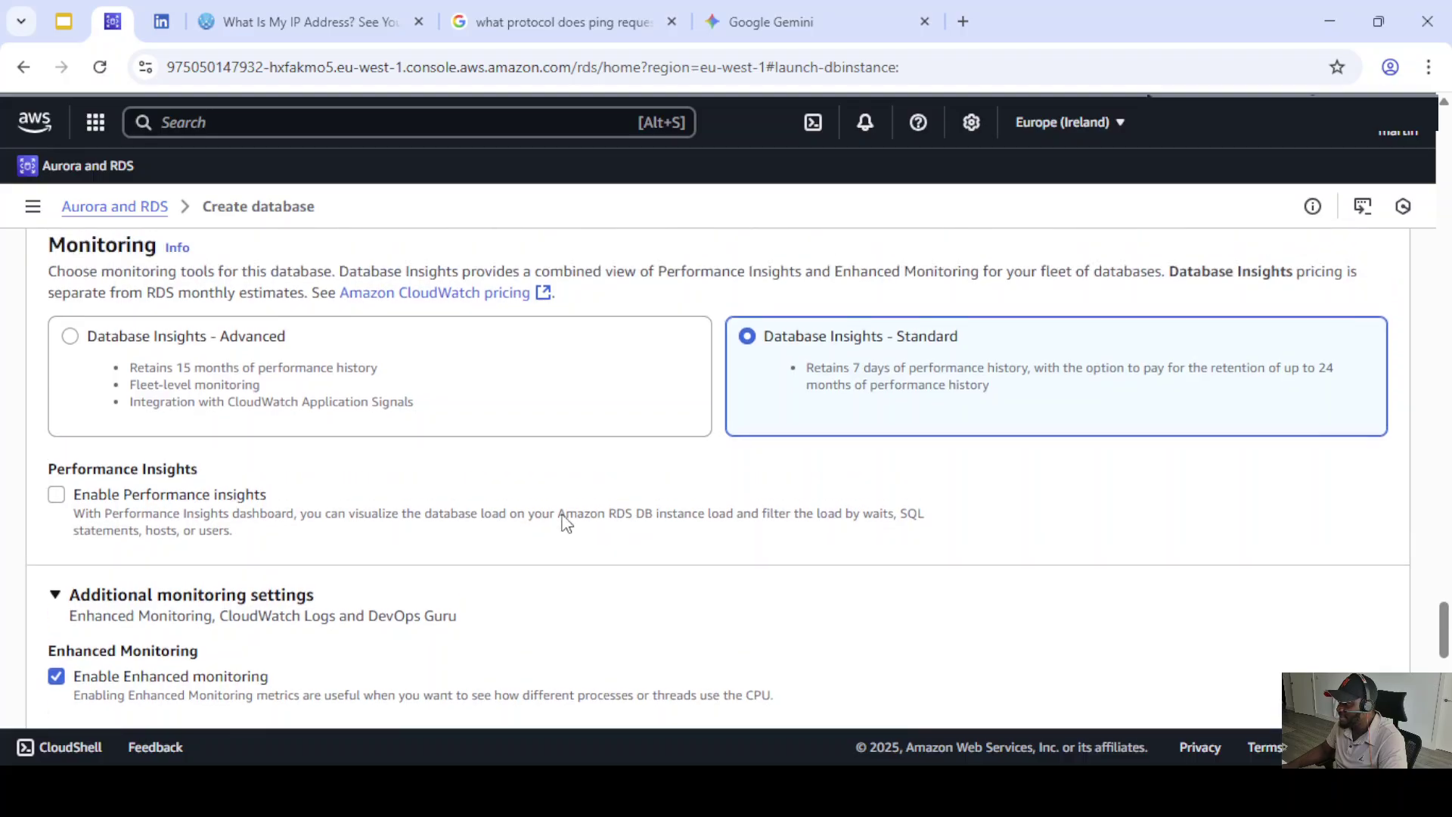
{"action": "scroll", "coordinate": [533, 476], "scroll_direction": "up", "scroll_amount": 10}
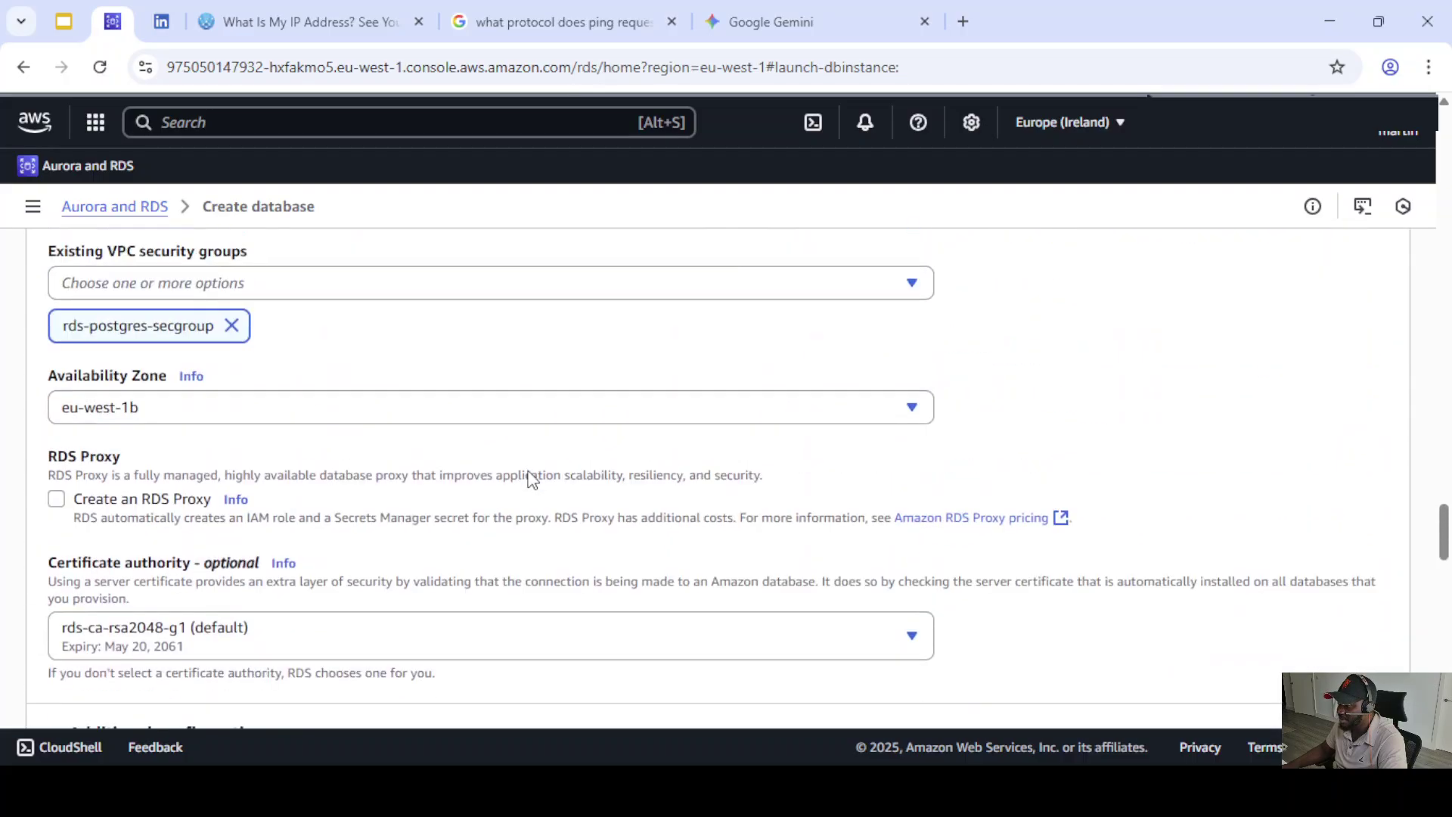
{"action": "scroll", "coordinate": [511, 464], "scroll_direction": "up", "scroll_amount": 8}
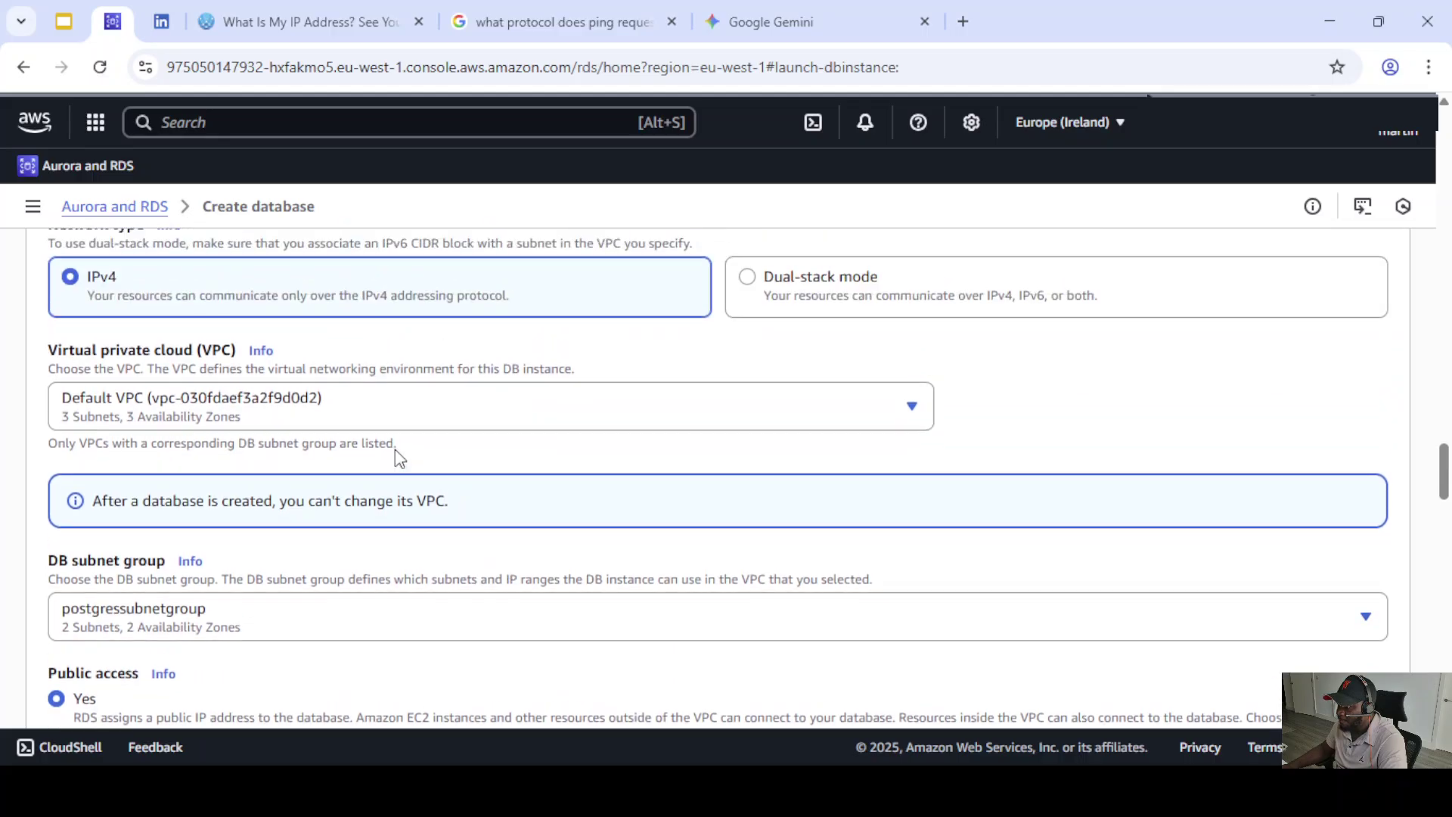
{"action": "scroll", "coordinate": [215, 436], "scroll_direction": "up", "scroll_amount": 10}
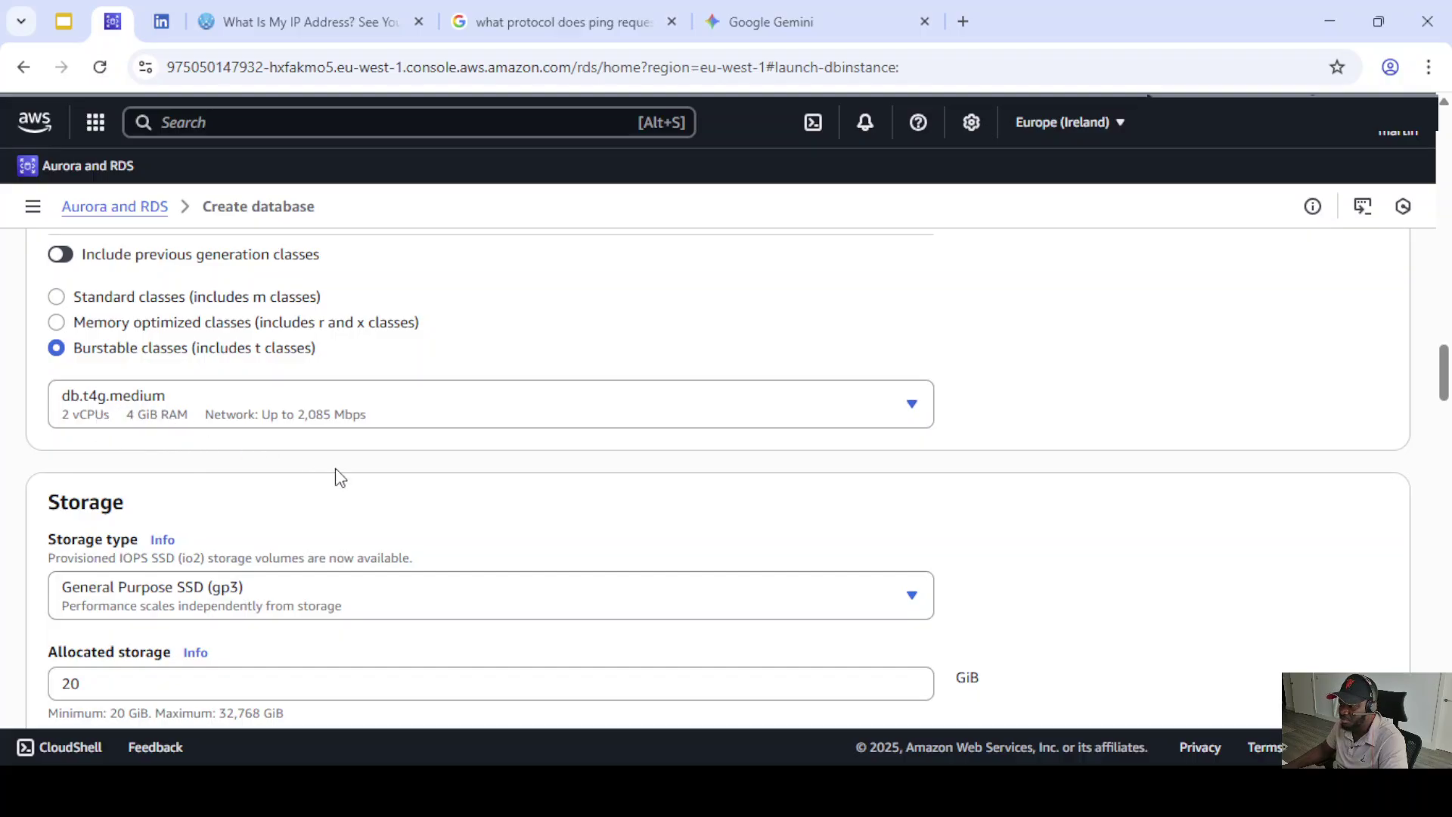
{"action": "scroll", "coordinate": [422, 519], "scroll_direction": "down", "scroll_amount": 20}
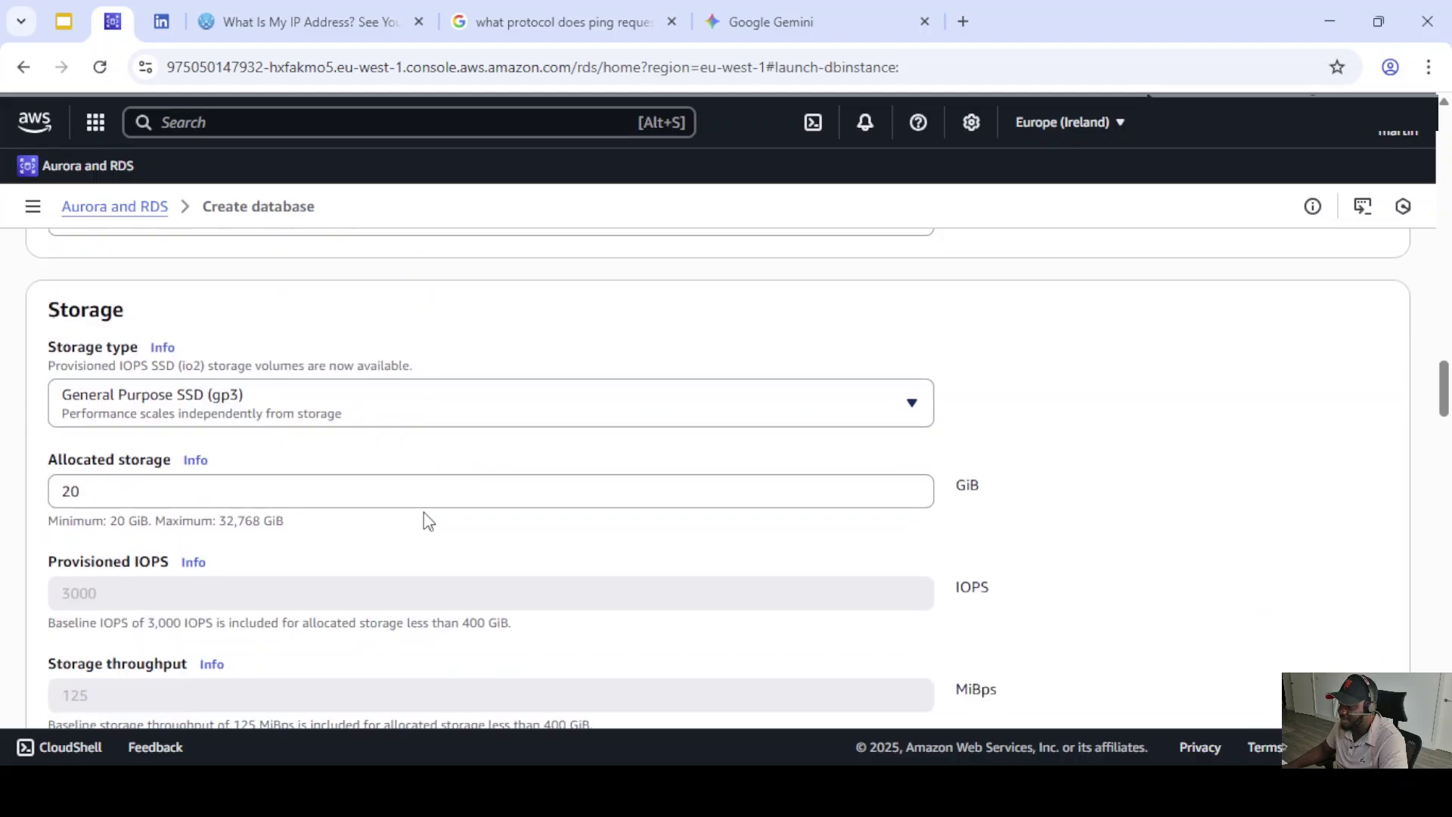
{"action": "scroll", "coordinate": [429, 526], "scroll_direction": "down", "scroll_amount": 20}
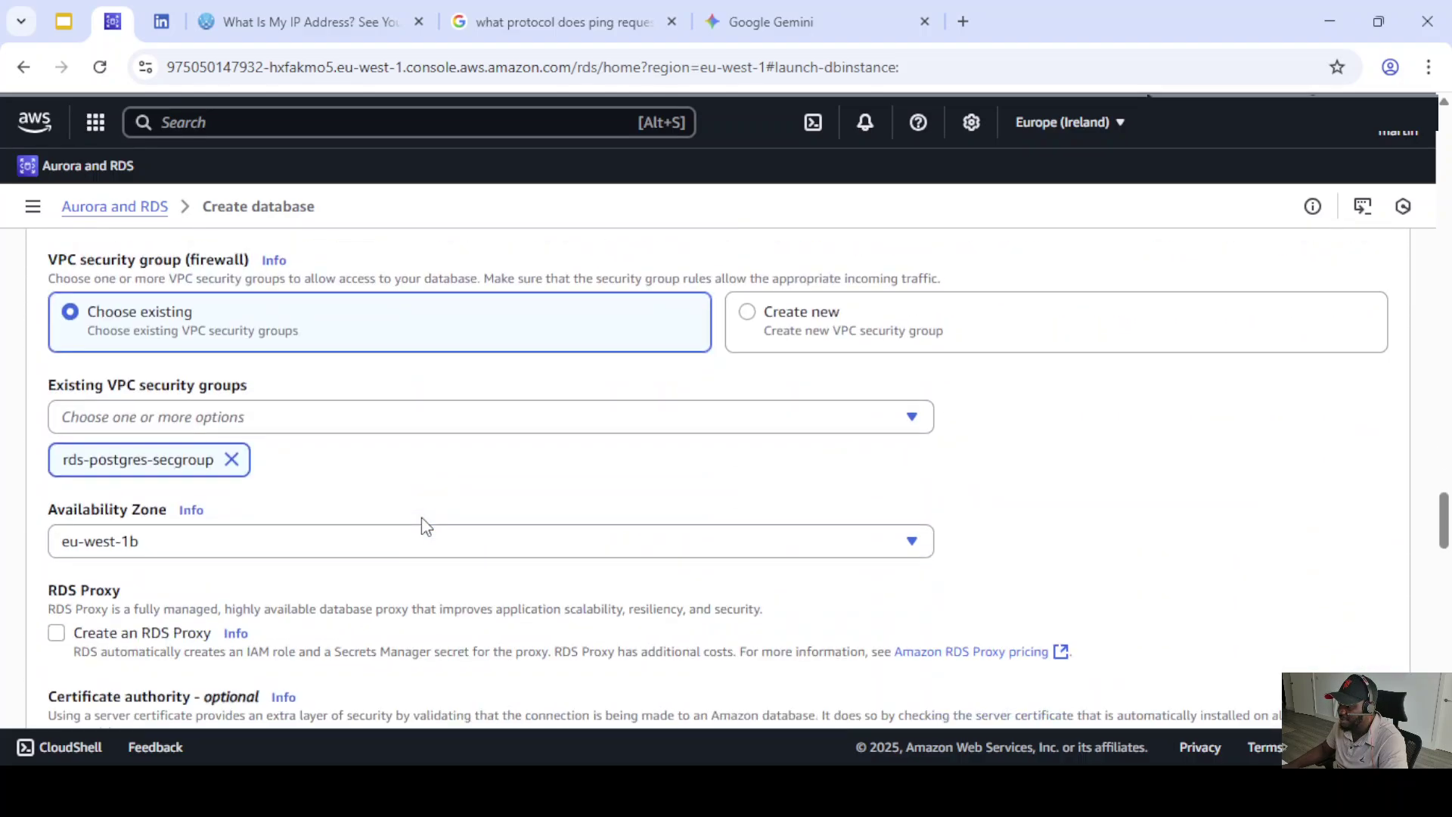
{"action": "scroll", "coordinate": [427, 521], "scroll_direction": "down", "scroll_amount": 3}
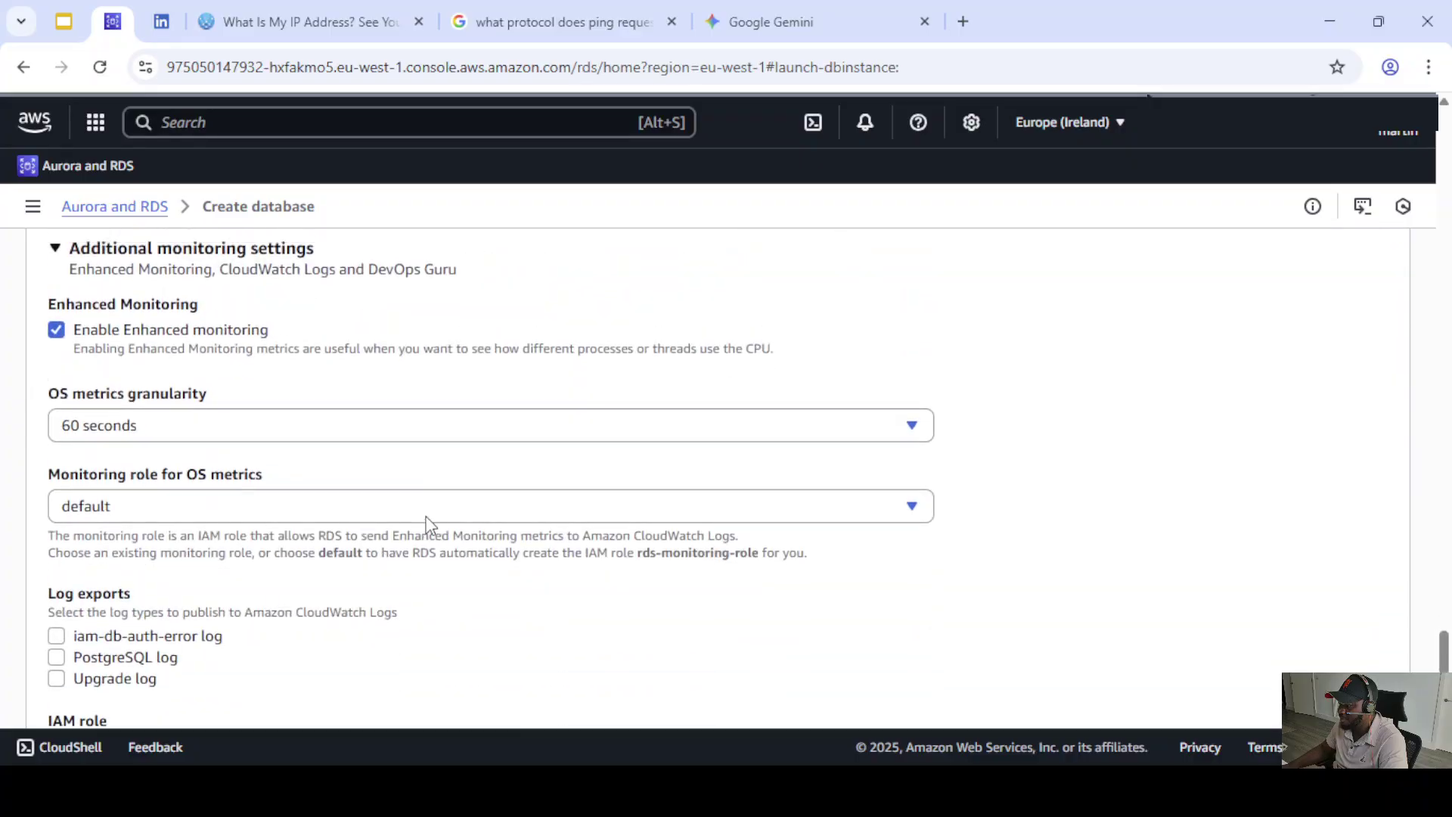
{"action": "scroll", "coordinate": [441, 508], "scroll_direction": "up", "scroll_amount": 8}
{"action": "scroll", "coordinate": [454, 499], "scroll_direction": "down", "scroll_amount": 3}
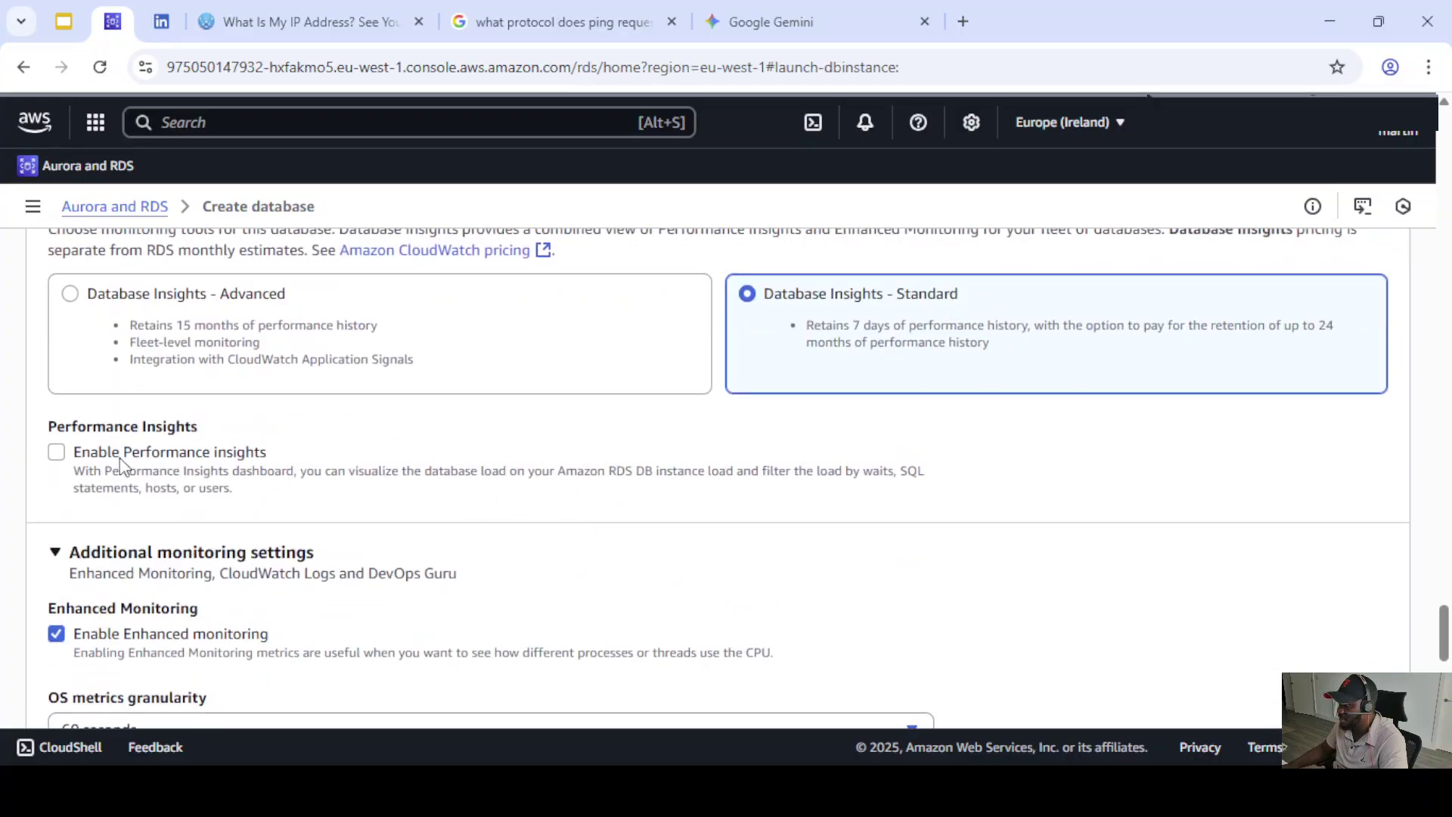
- Uncheck Enable Enhanced monitoring and review the 52.91 USD estimated monthly cost
{"action": "scroll", "coordinate": [378, 465], "scroll_direction": "down", "scroll_amount": 3}
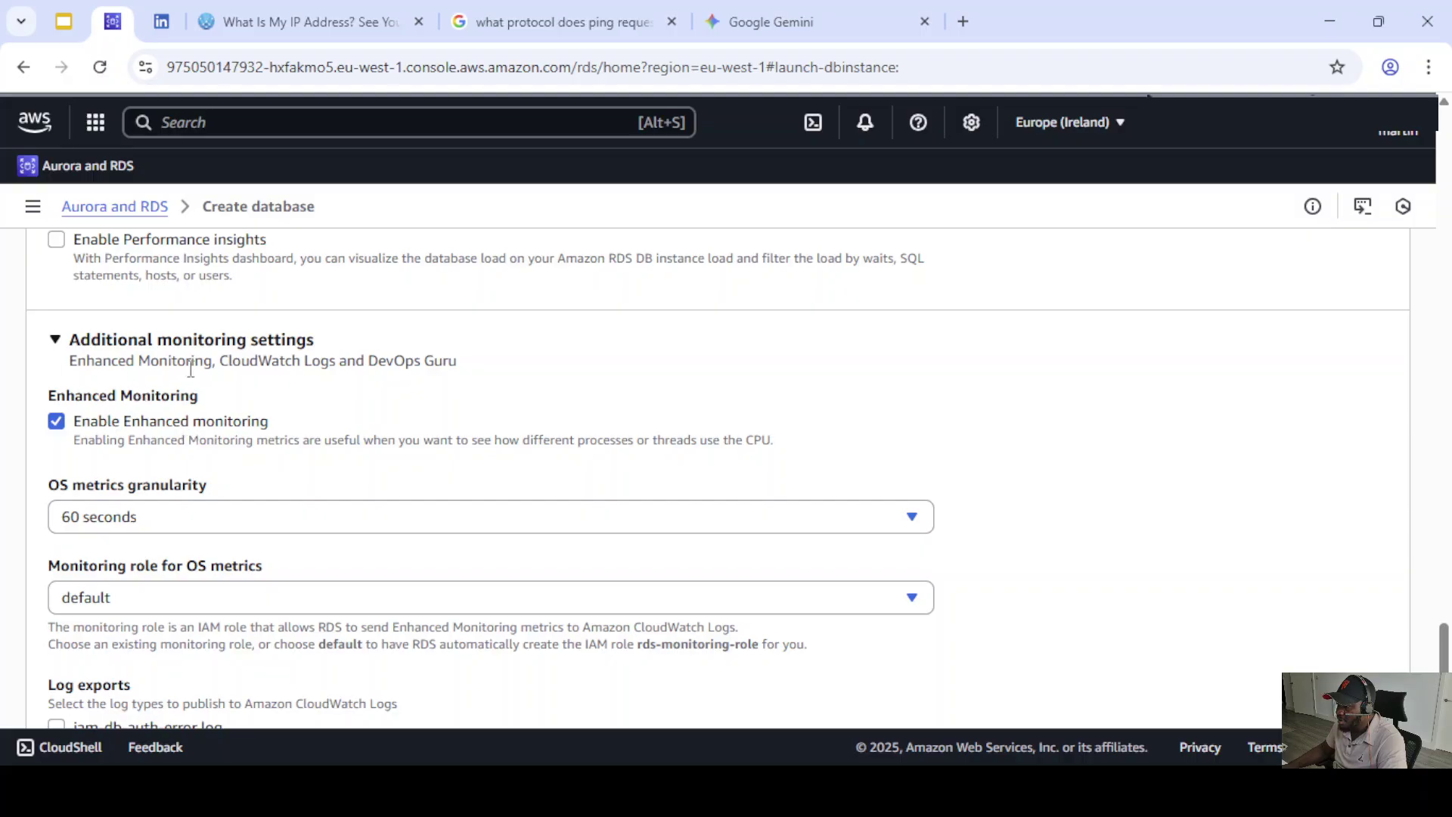
{"action": "scroll", "coordinate": [196, 423], "scroll_direction": "down", "scroll_amount": 2}
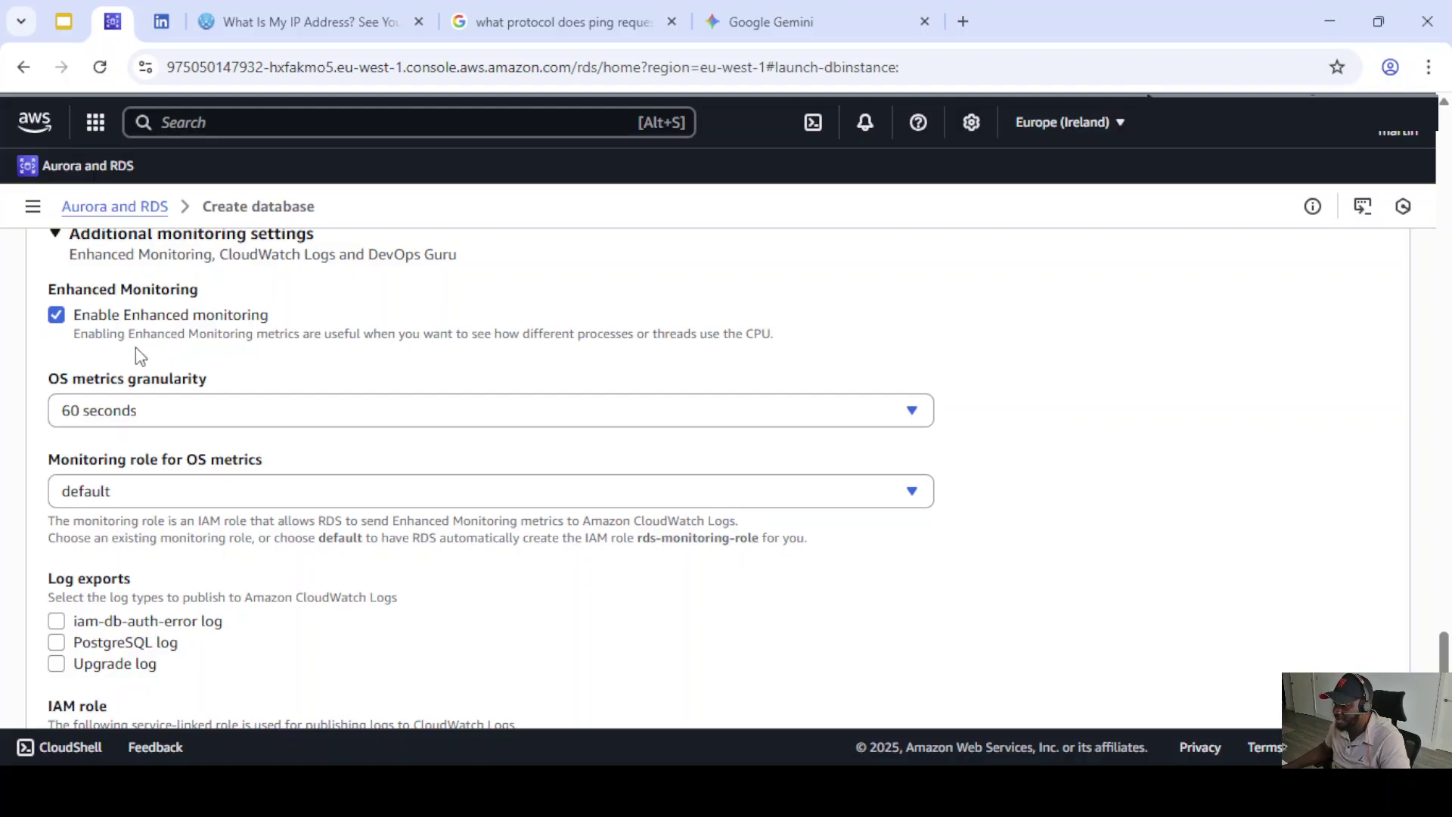
{"action": "left_click", "coordinate": [55, 316]}
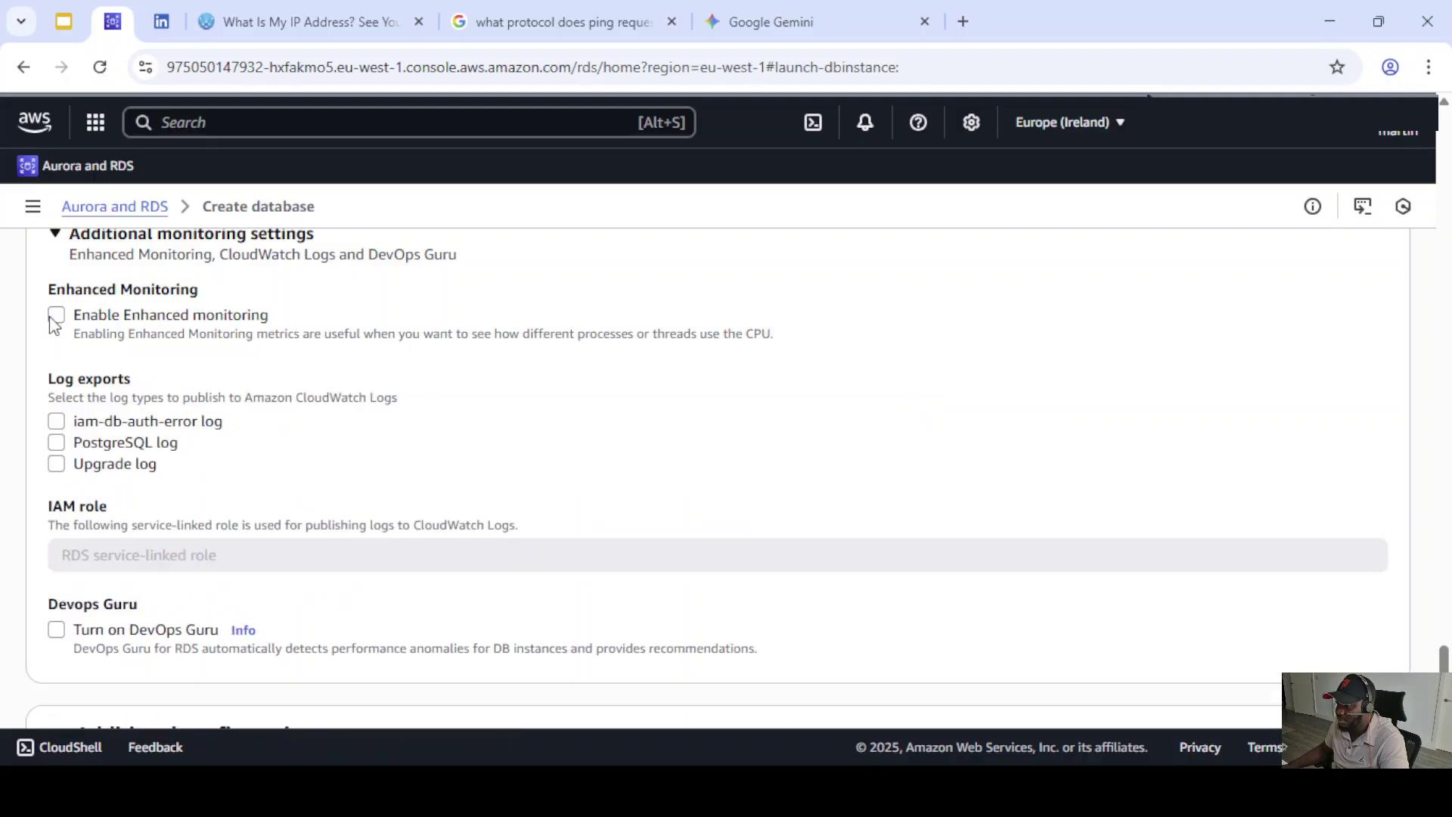
{"action": "scroll", "coordinate": [231, 385], "scroll_direction": "down", "scroll_amount": 1}
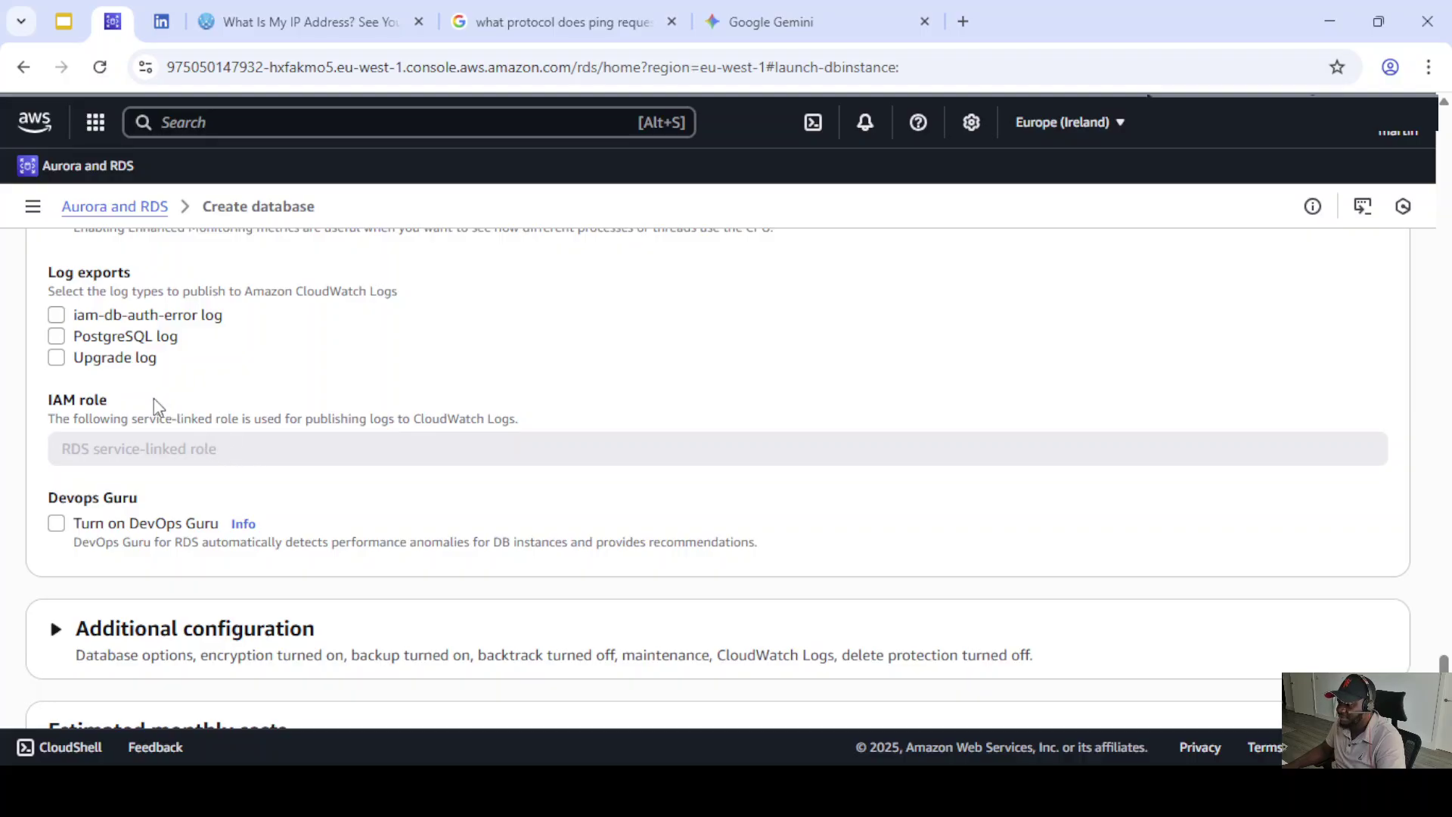
{"action": "scroll", "coordinate": [176, 386], "scroll_direction": "down", "scroll_amount": 3}
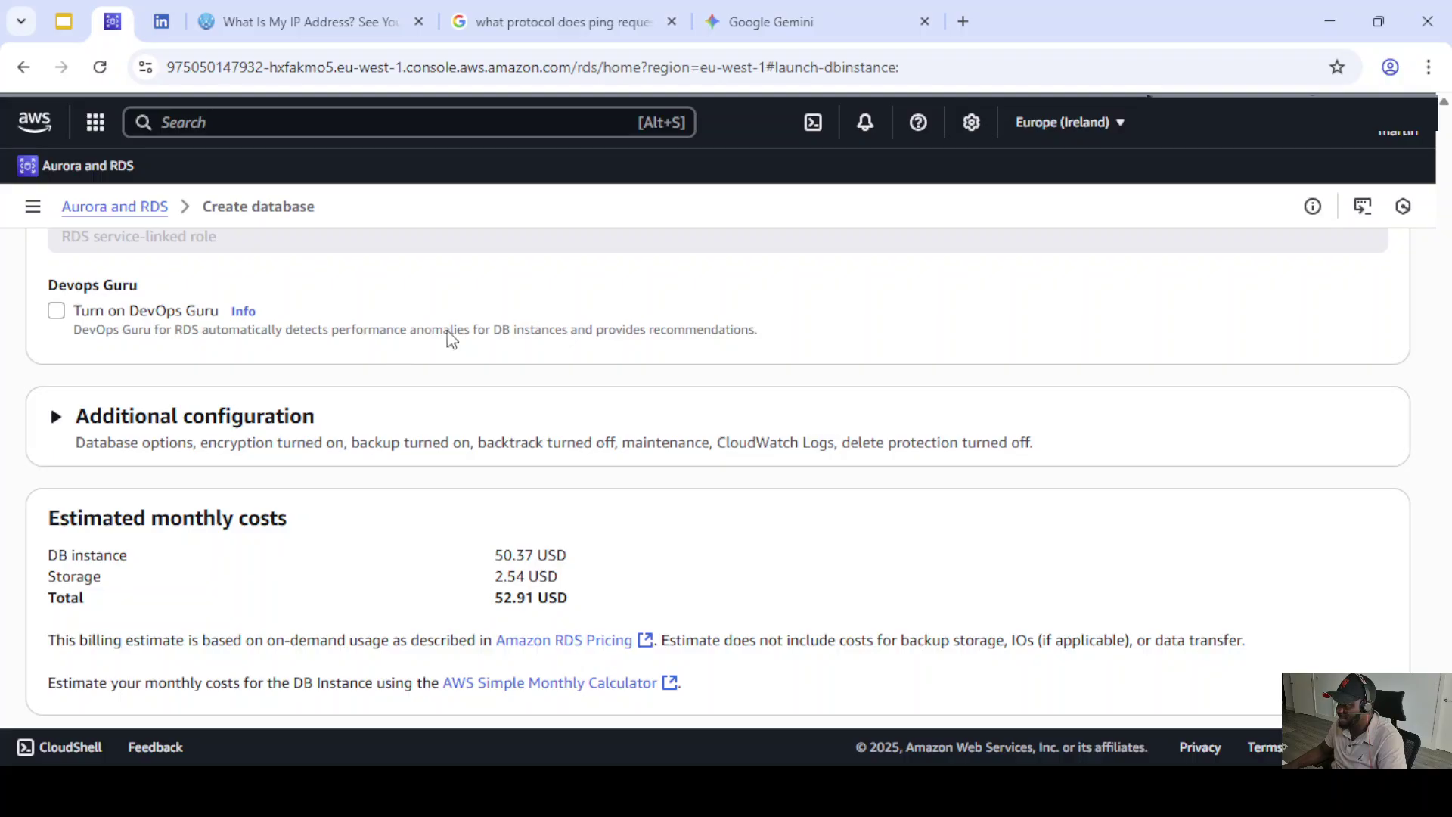
{"action": "scroll", "coordinate": [360, 353], "scroll_direction": "down", "scroll_amount": 1}
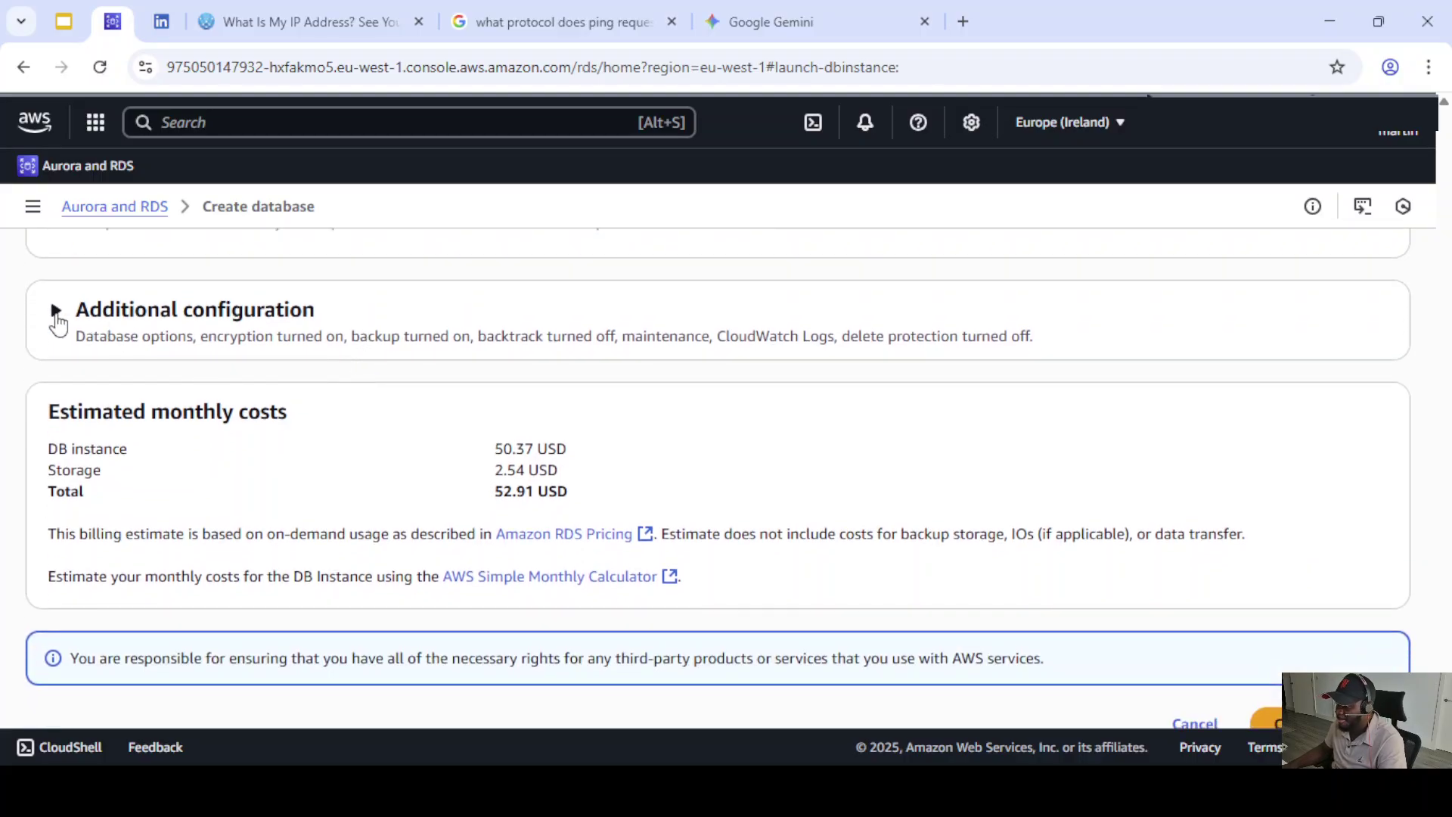
- Under Additional configuration, enter testdb as the initial database name
{"action": "left_click", "coordinate": [55, 310]}
{"action": "scroll", "coordinate": [227, 349], "scroll_direction": "down", "scroll_amount": 1}
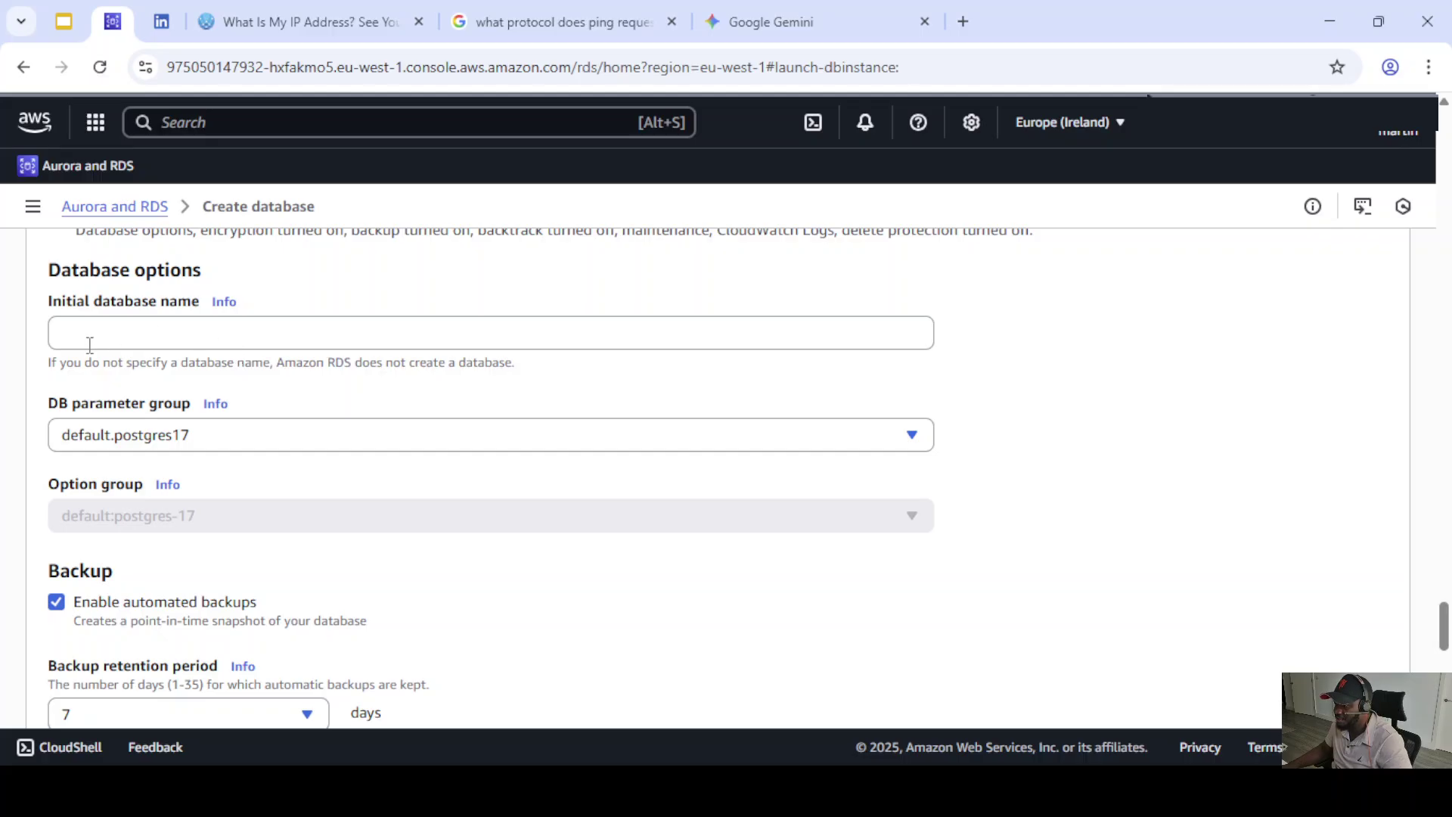
{"action": "scroll", "coordinate": [174, 369], "scroll_direction": "up", "scroll_amount": 1}
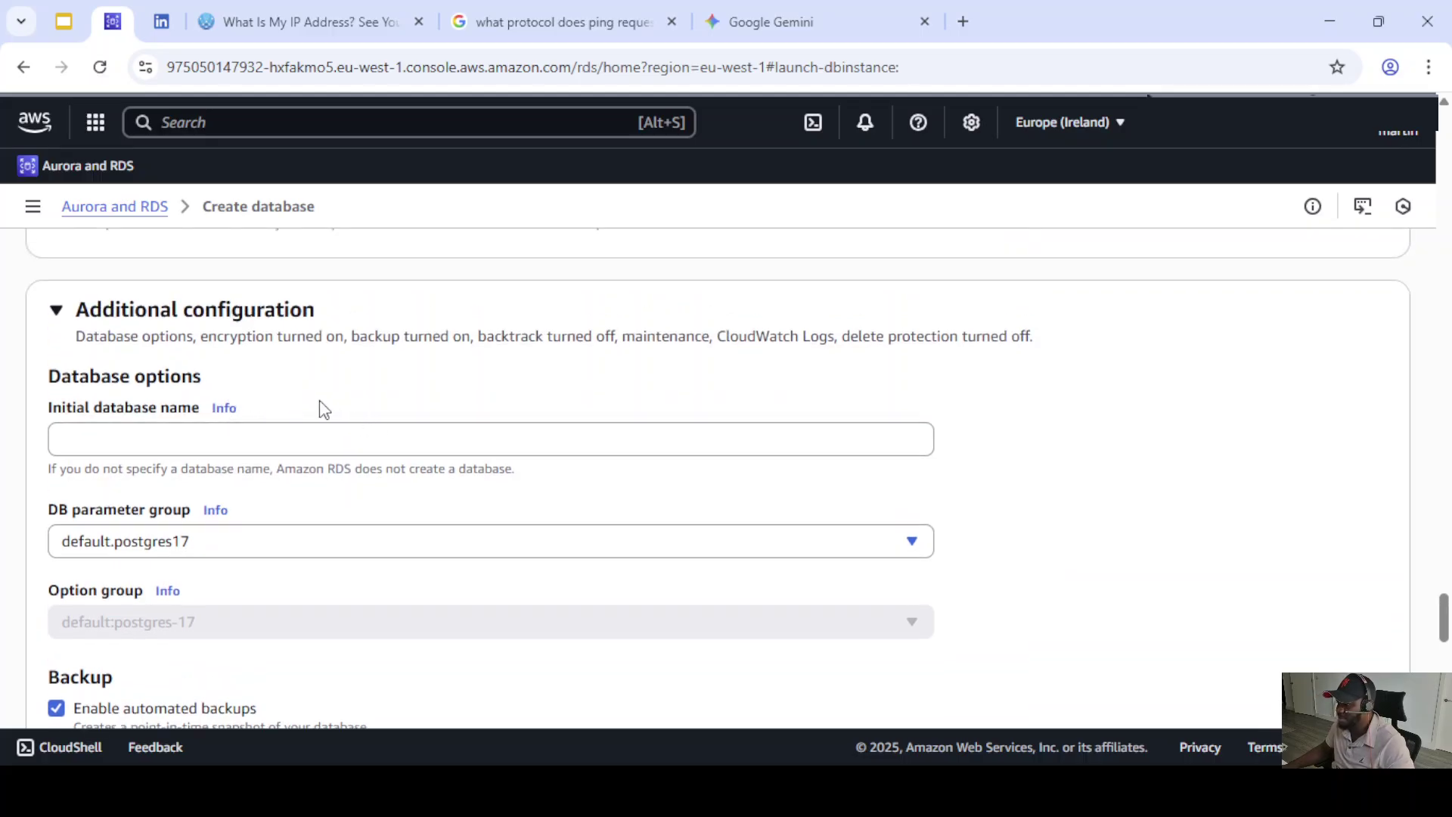
{"action": "left_click", "coordinate": [68, 436]}
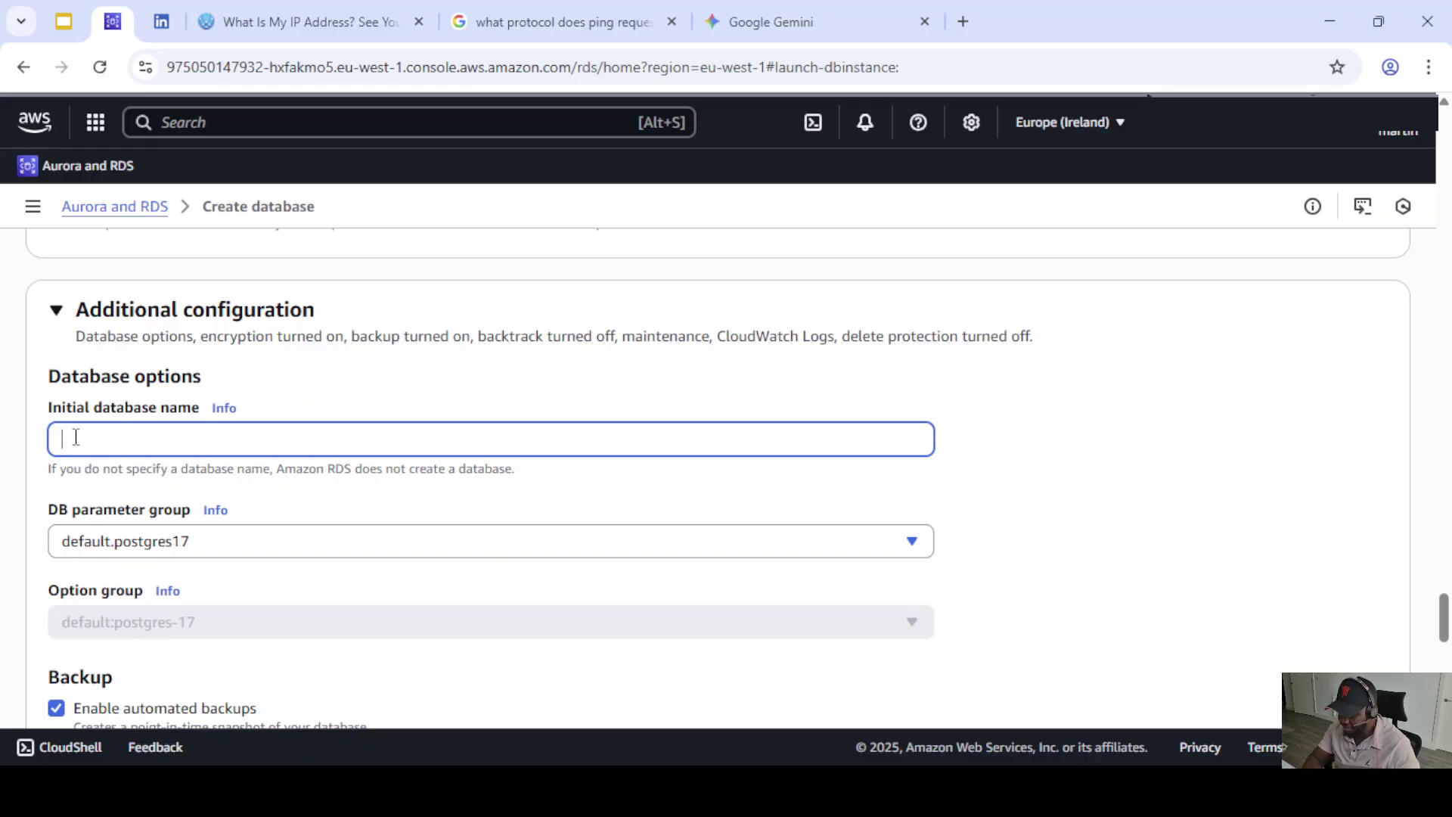
{"action": "type", "text": "testdb"}
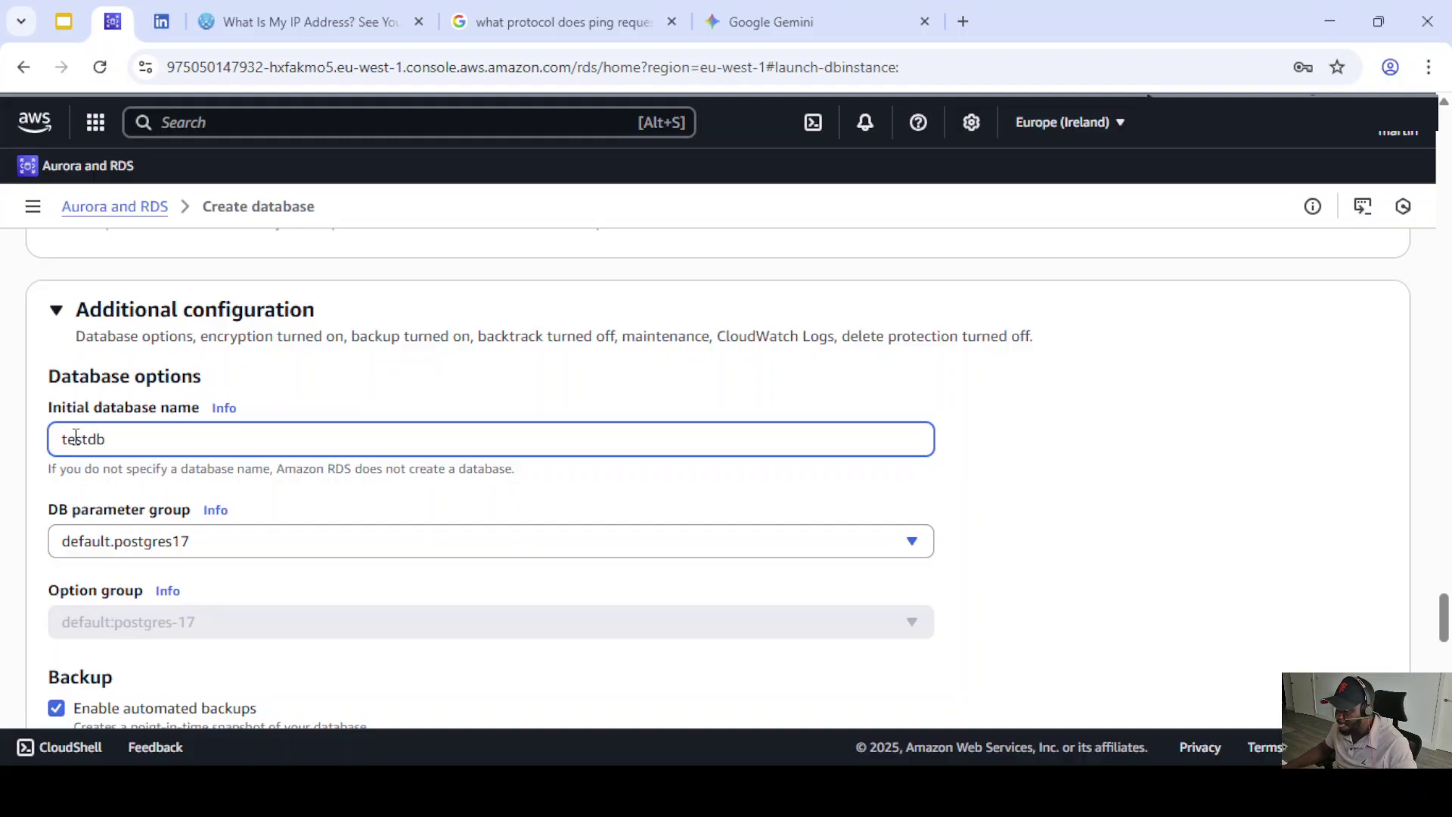
{"action": "triple_click", "coordinate": [521, 494]}
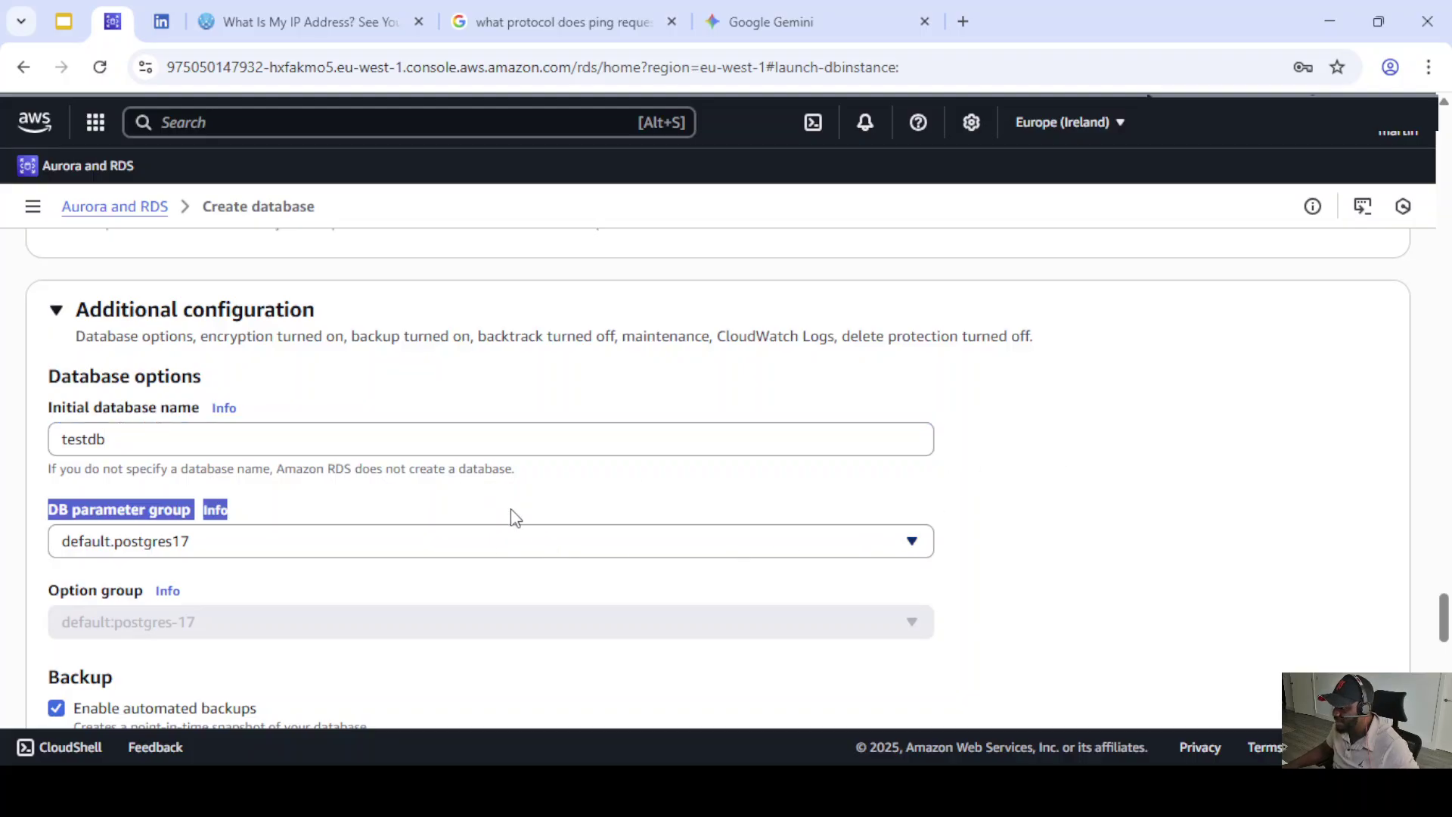
{"action": "left_click", "coordinate": [502, 507]}
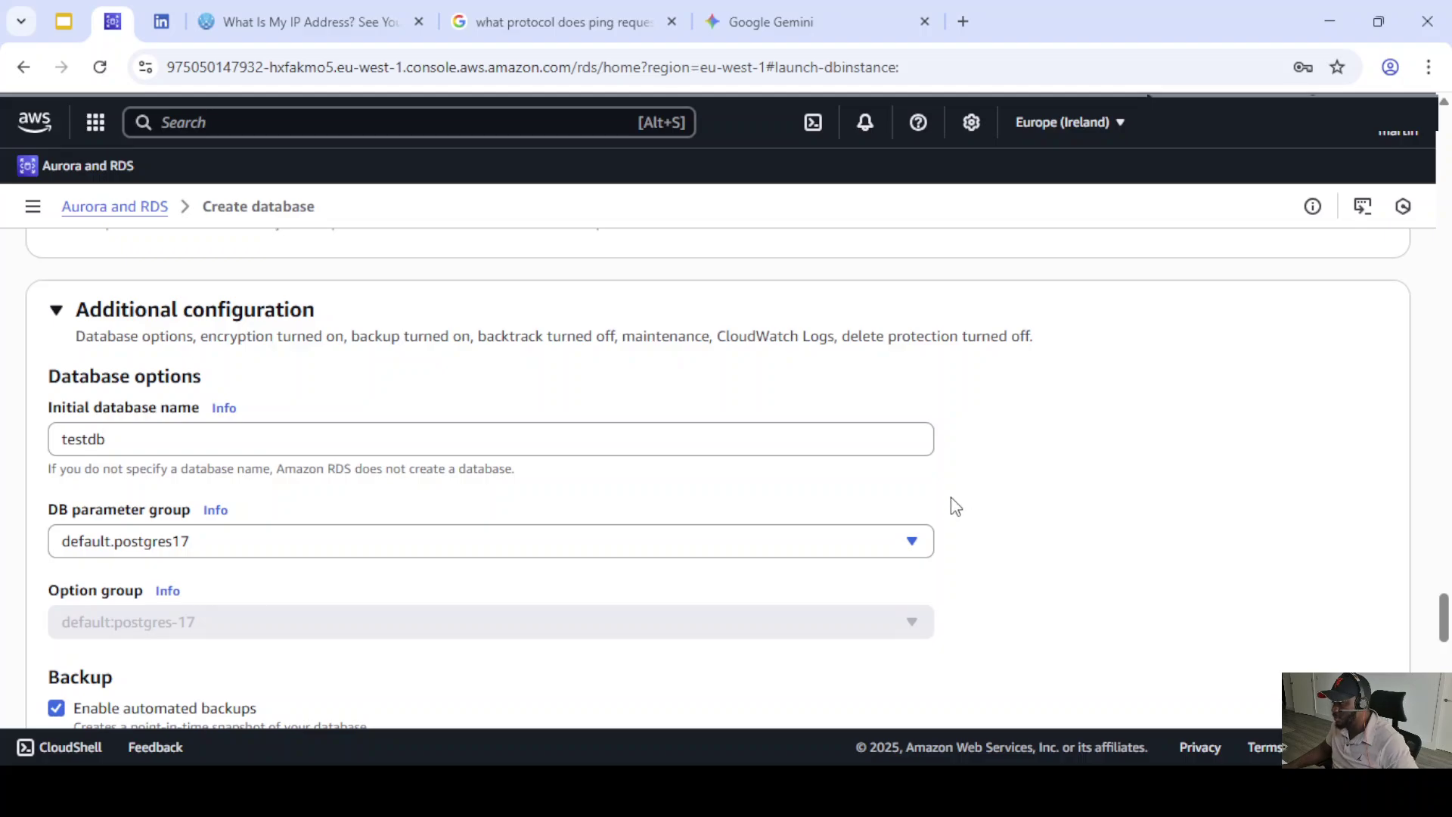
- Select postgrespg as the DB parameter group
{"action": "left_click", "coordinate": [912, 551]}
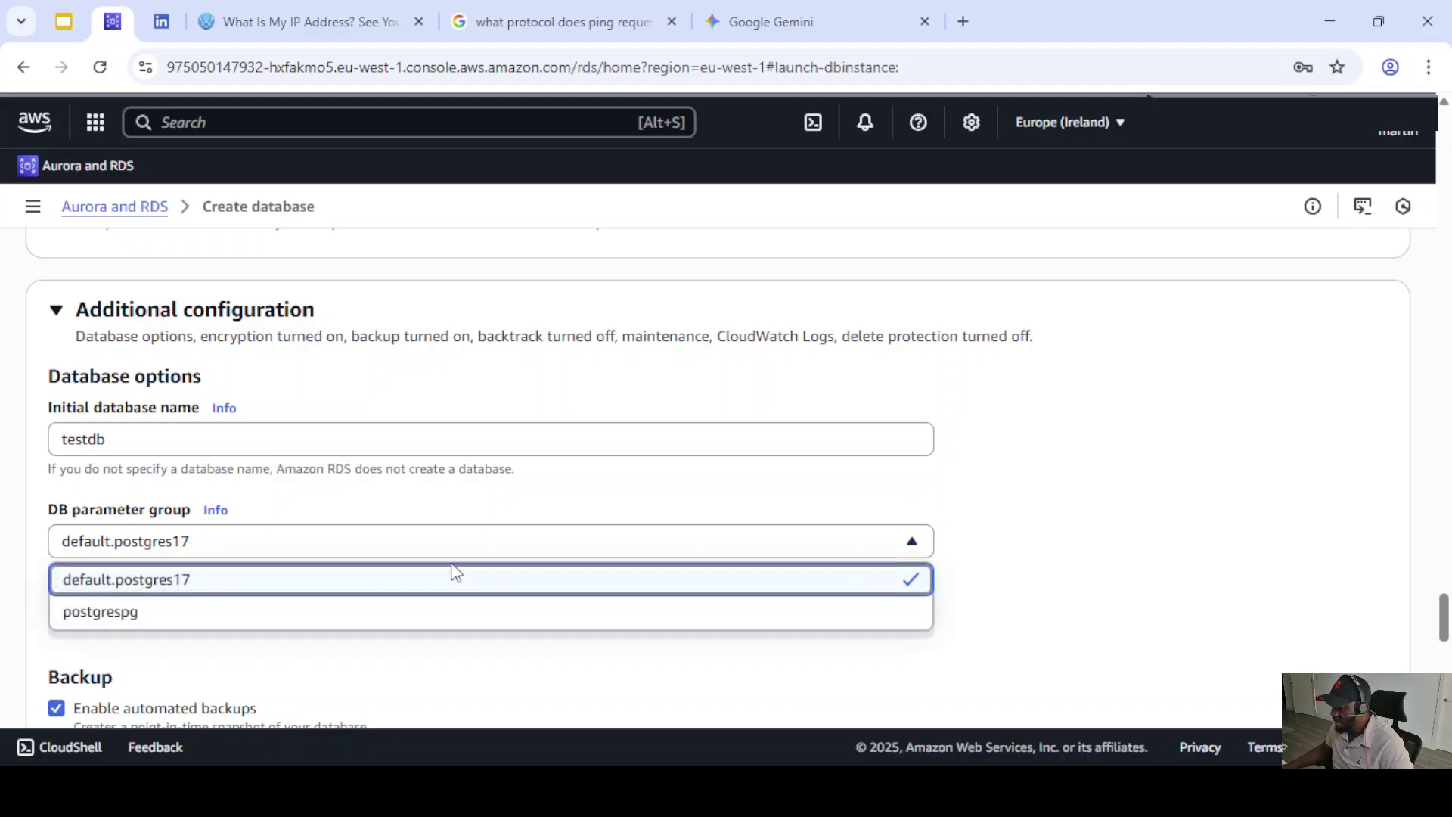
{"action": "left_click", "coordinate": [152, 609]}
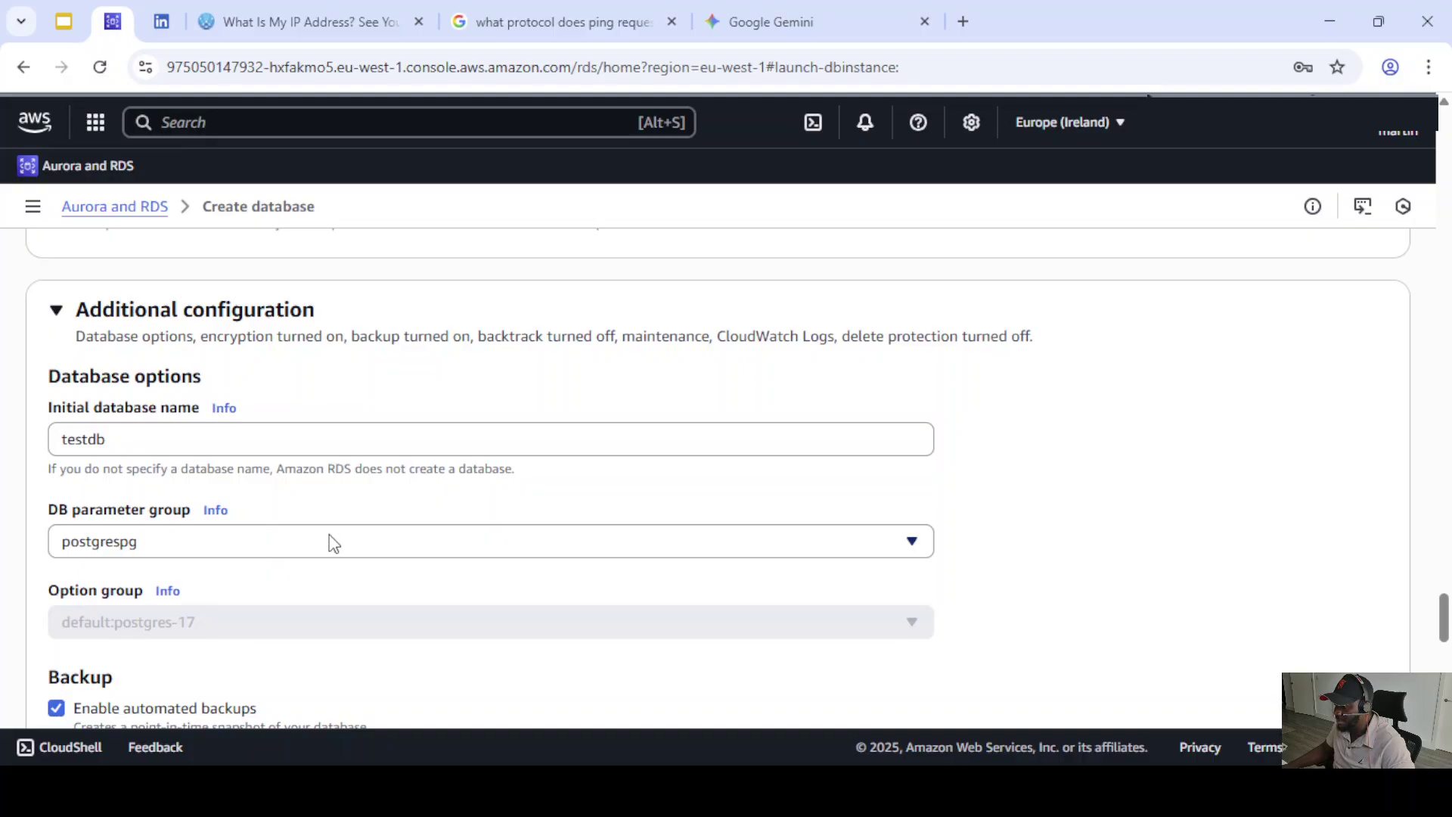
{"action": "scroll", "coordinate": [331, 542], "scroll_direction": "down", "scroll_amount": 3}
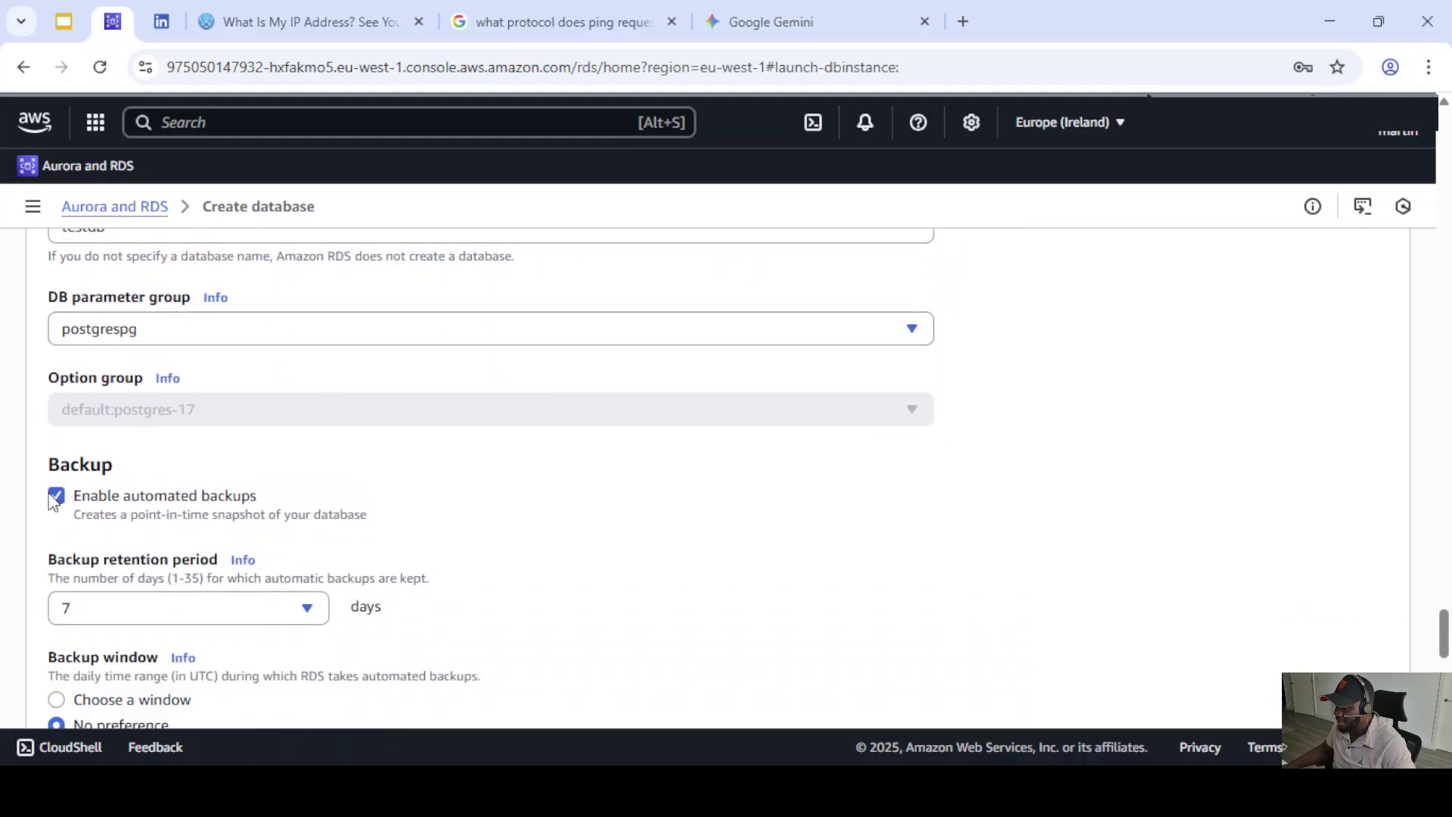
- Disable automated backups and auto minor version upgrade, leaving maintenance window on No preference
{"action": "left_click", "coordinate": [55, 498]}
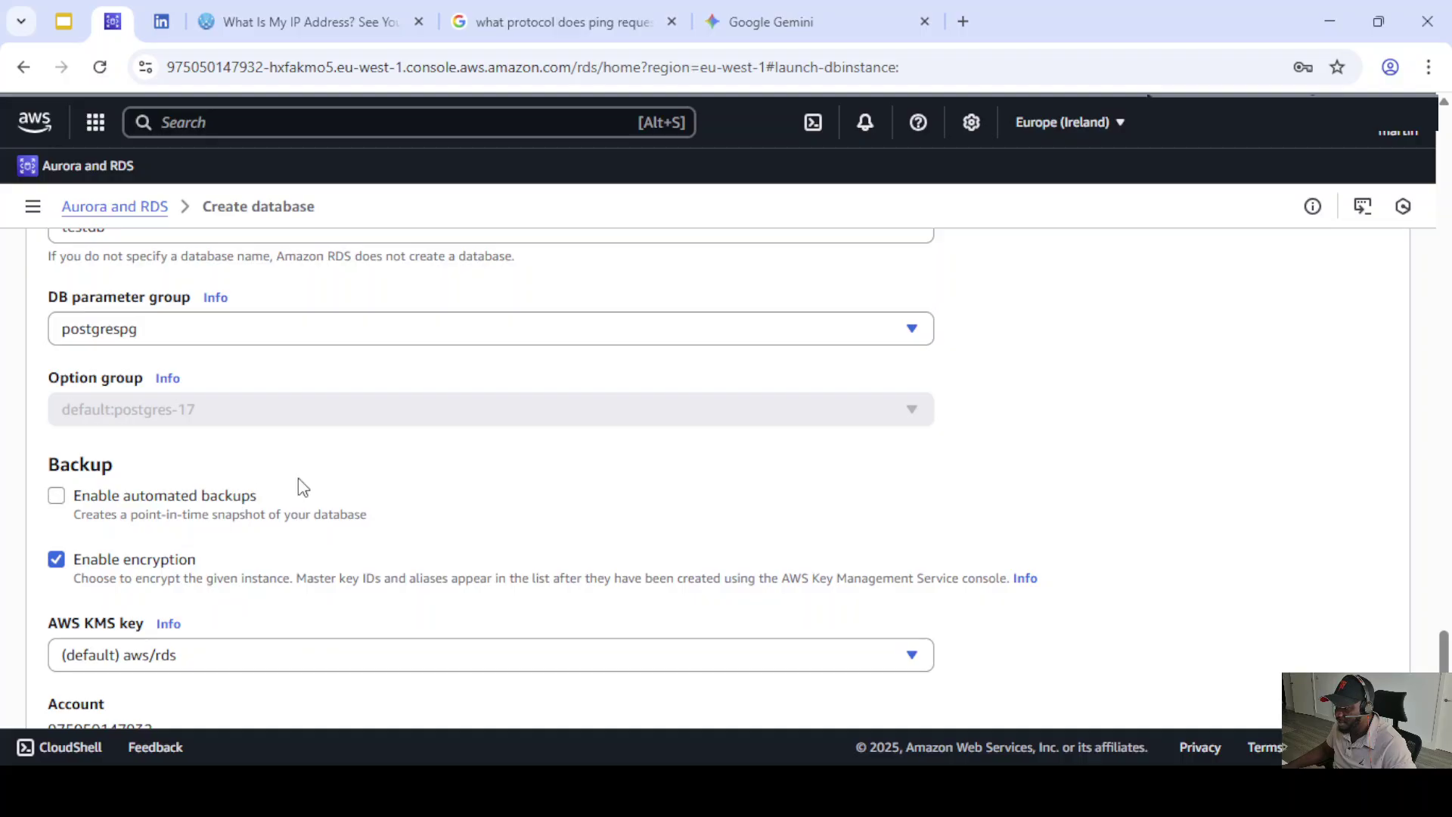
{"action": "scroll", "coordinate": [303, 488], "scroll_direction": "down", "scroll_amount": 3}
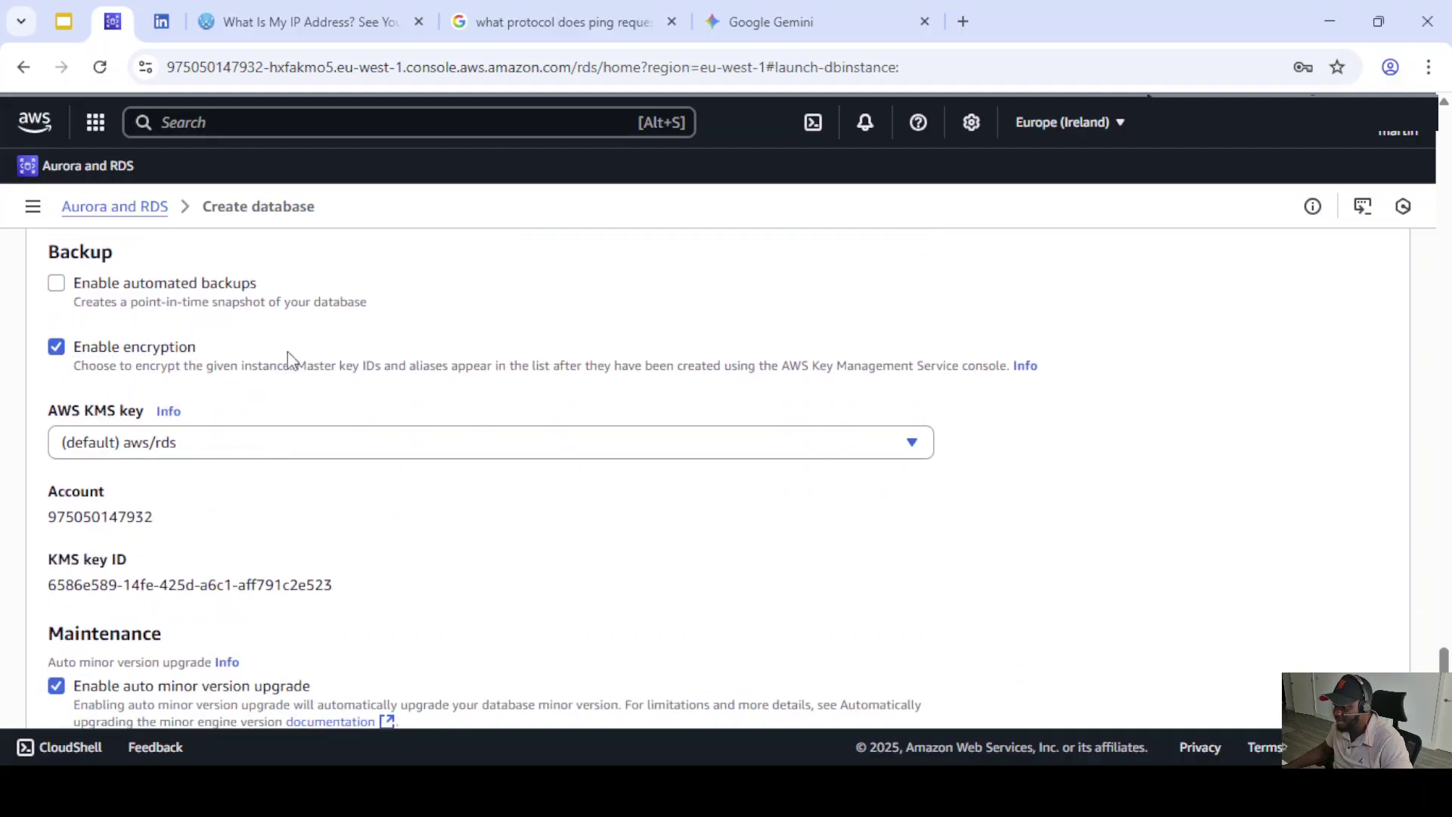
{"action": "scroll", "coordinate": [250, 371], "scroll_direction": "down", "scroll_amount": 2}
{"action": "scroll", "coordinate": [200, 413], "scroll_direction": "down", "scroll_amount": 2}
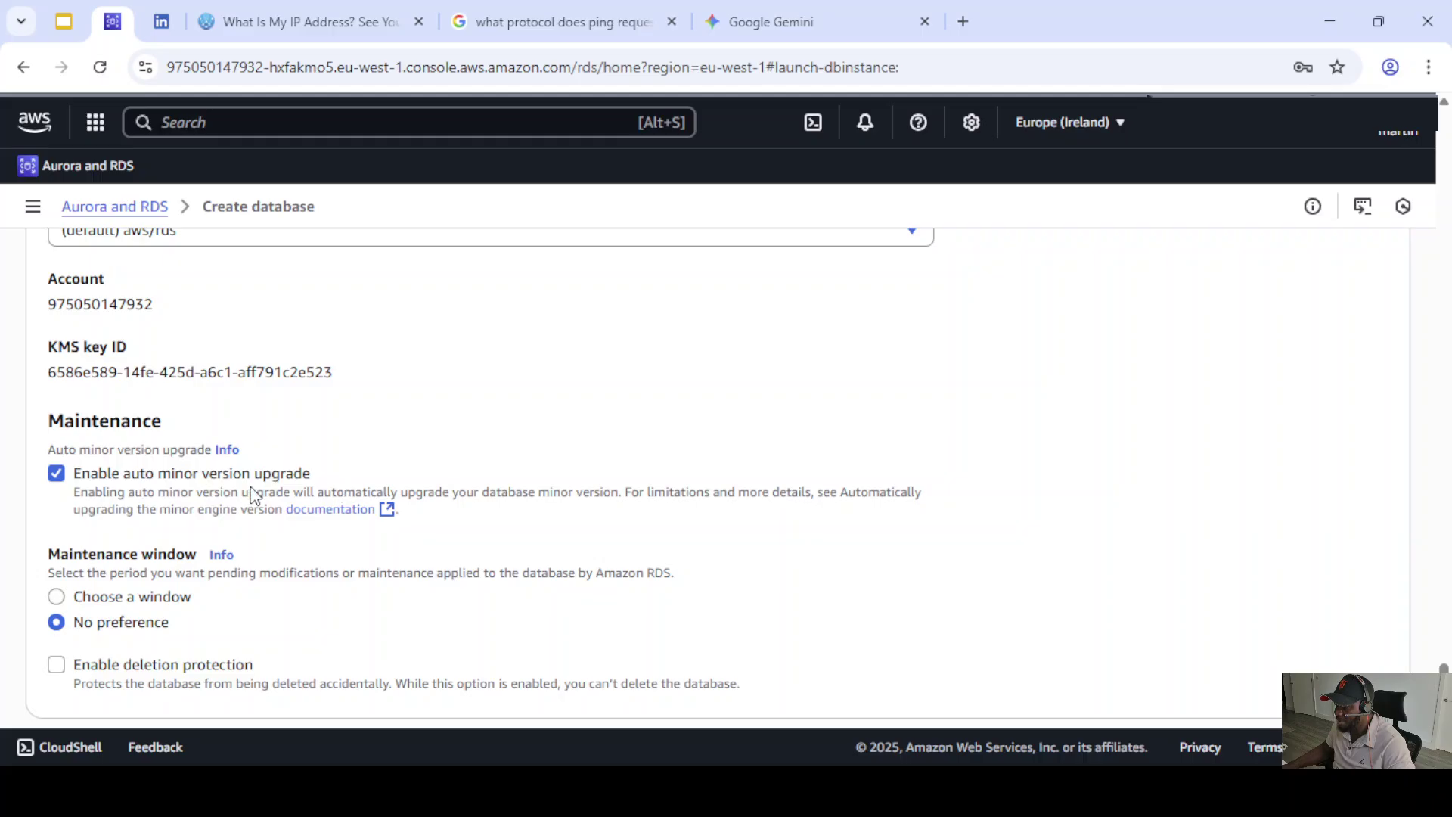
{"action": "left_click", "coordinate": [57, 474]}
{"action": "scroll", "coordinate": [328, 428], "scroll_direction": "down", "scroll_amount": 1}
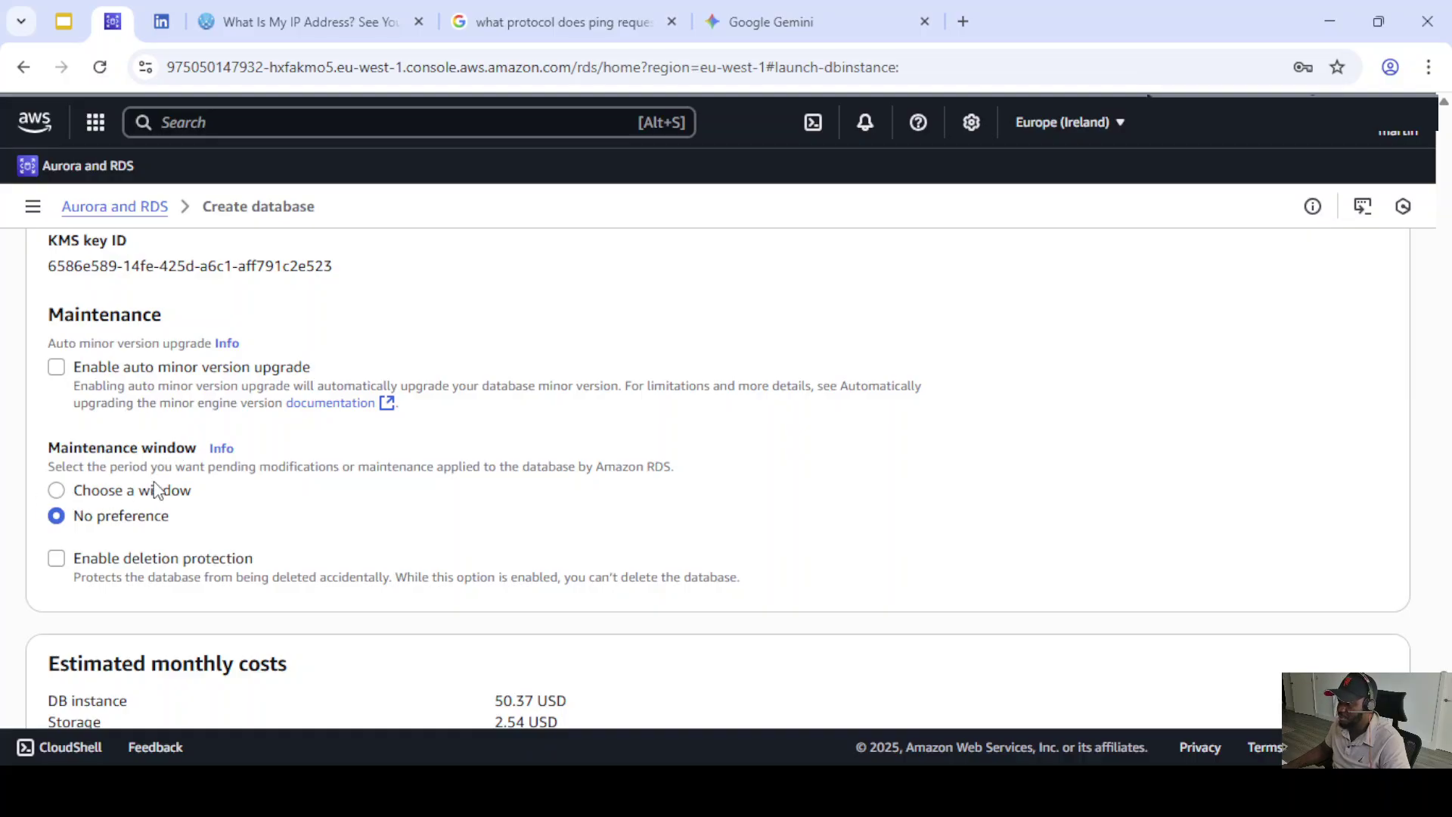
{"action": "left_click", "coordinate": [58, 491]}
{"action": "left_click", "coordinate": [60, 514]}
{"action": "scroll", "coordinate": [256, 517], "scroll_direction": "down", "scroll_amount": 3}
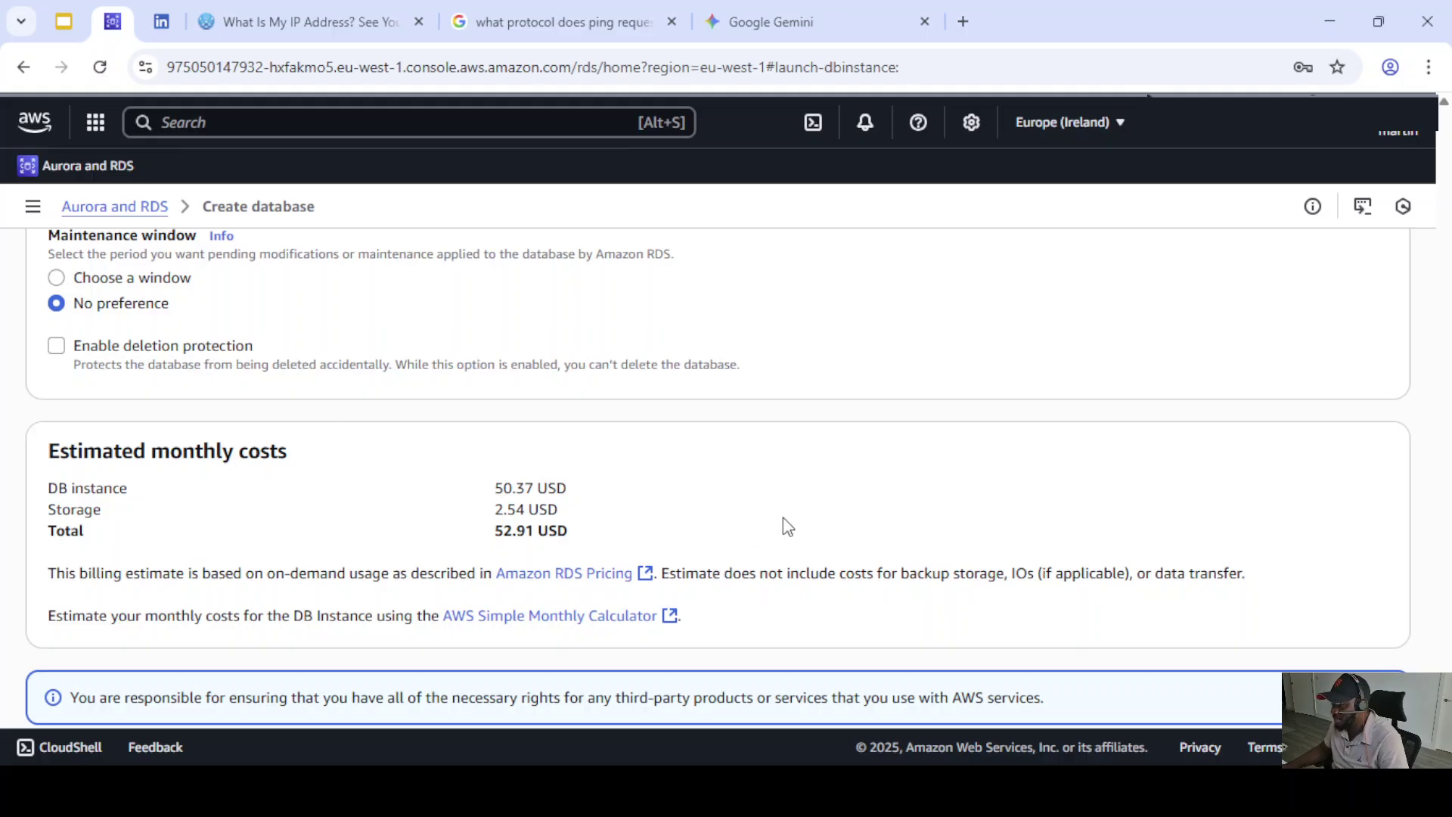
- Submit the form to create rds-postgres-db and wait until it shows Available
{"action": "scroll", "coordinate": [764, 518], "scroll_direction": "down", "scroll_amount": 1}
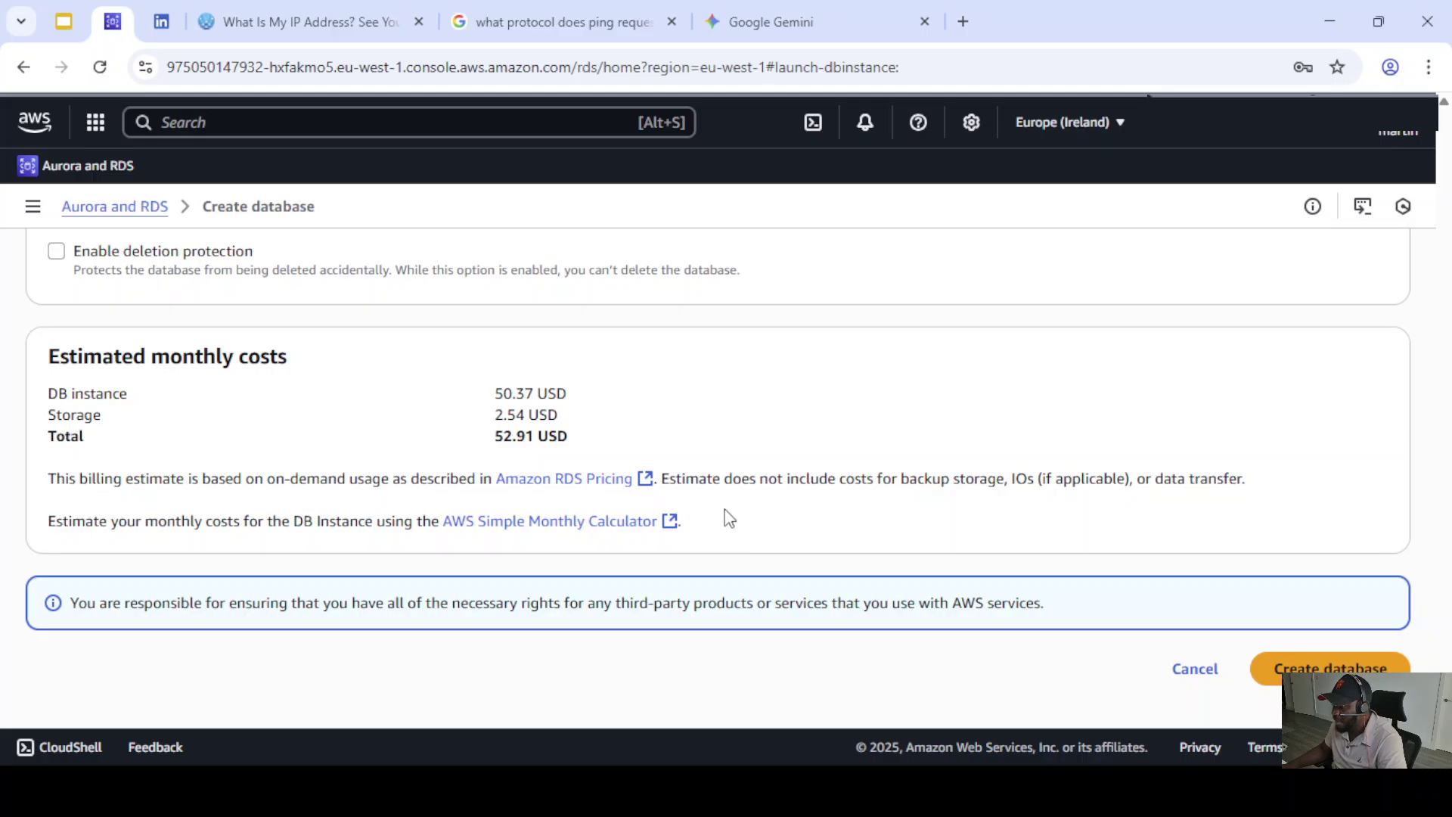
{"action": "scroll", "coordinate": [671, 512], "scroll_direction": "up", "scroll_amount": 1}
{"action": "scroll", "coordinate": [633, 509], "scroll_direction": "down", "scroll_amount": 1}
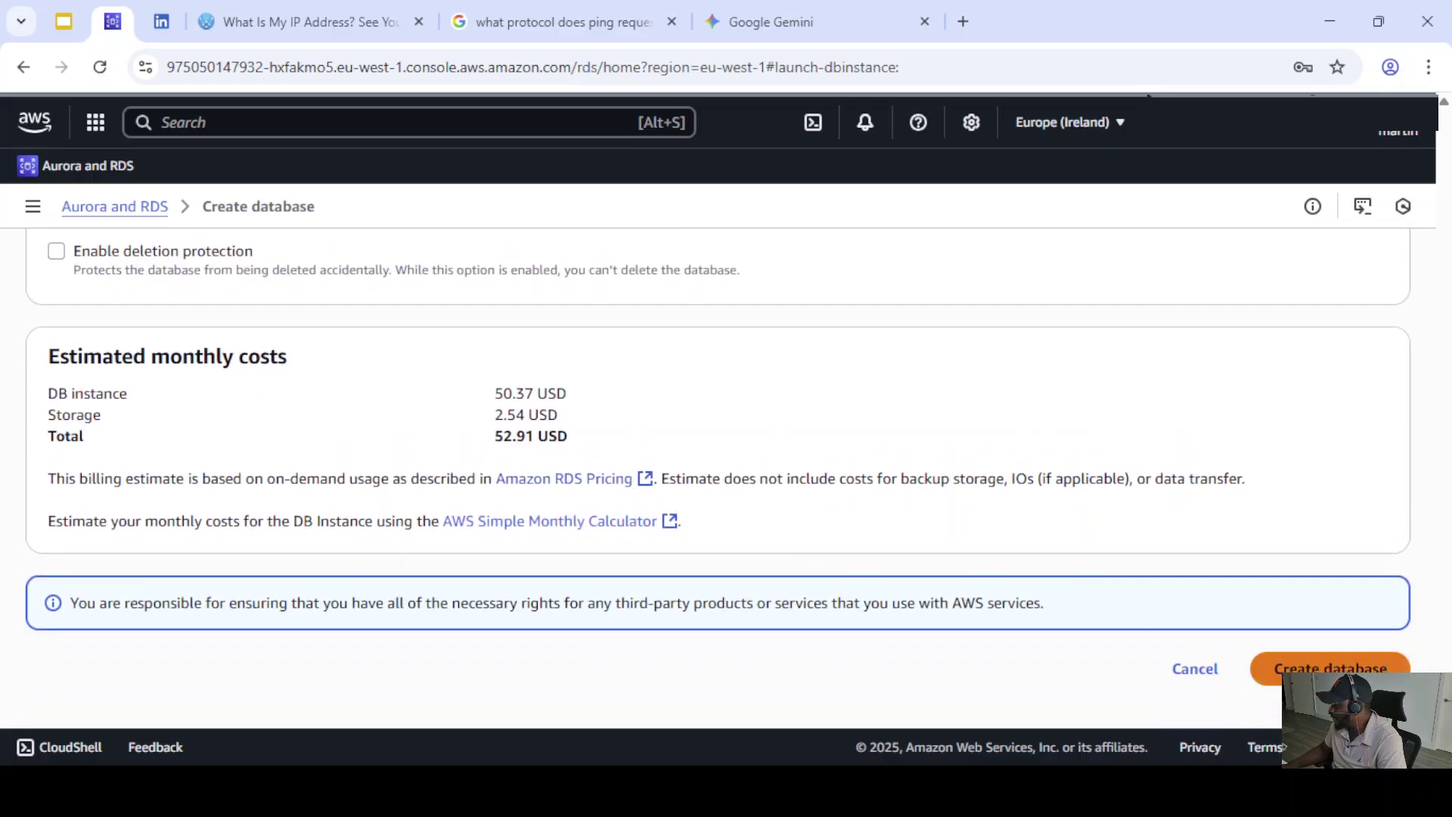
{"action": "left_click", "coordinate": [1336, 667]}
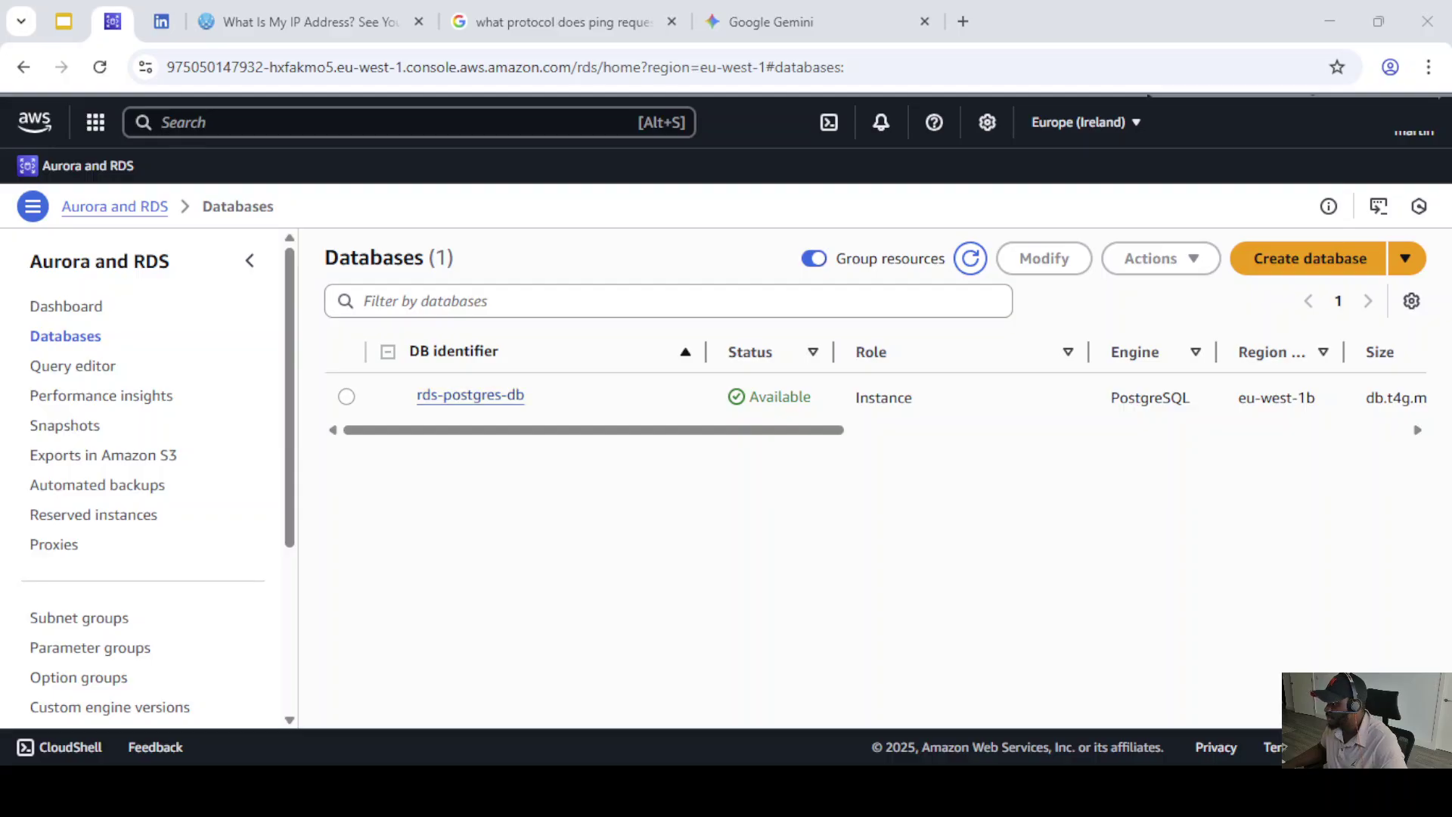
- Open the rds-postgres-db details page from the Databases list
{"action": "left_click", "coordinate": [484, 397]}
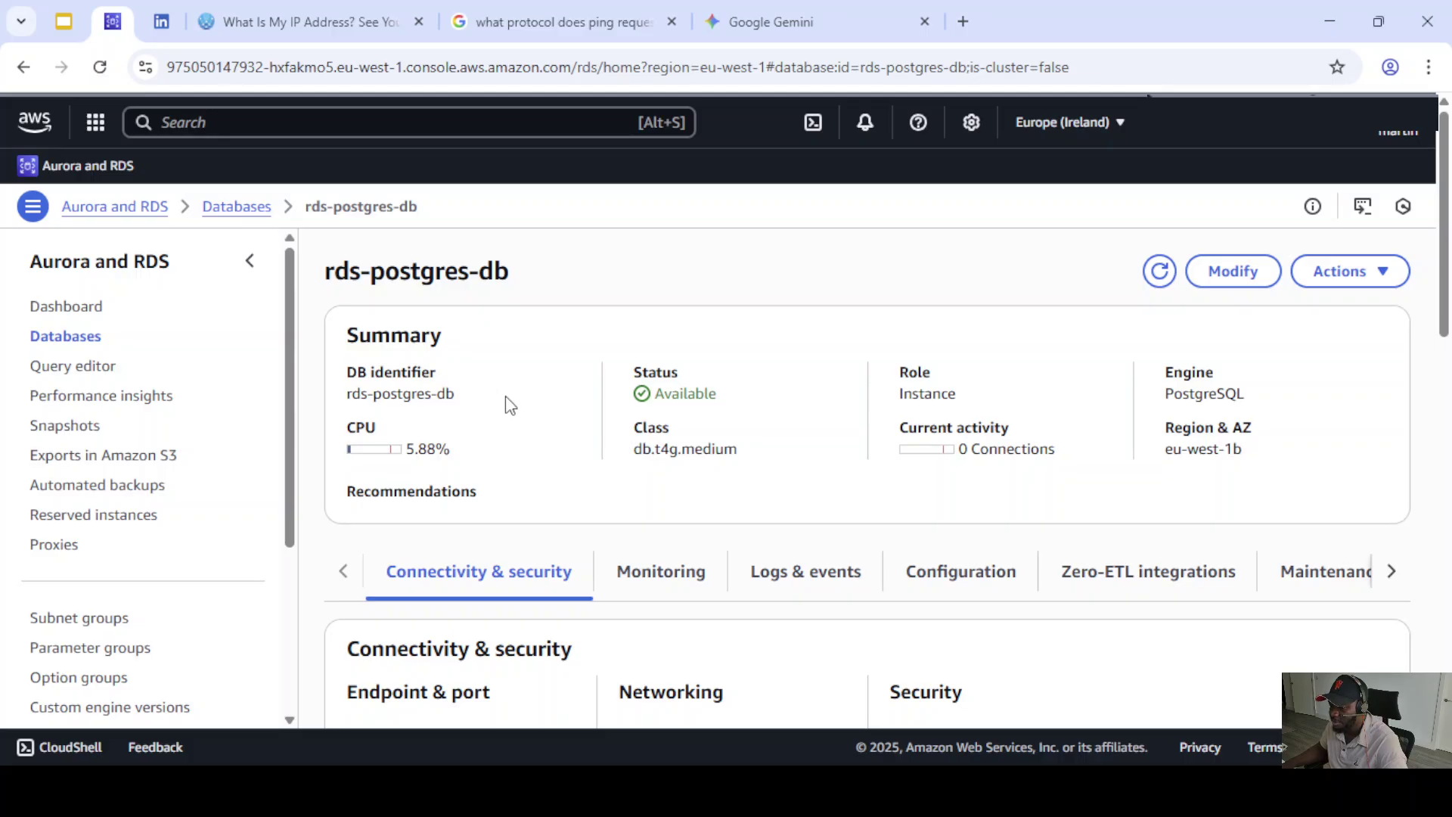
{"action": "scroll", "coordinate": [605, 424], "scroll_direction": "down", "scroll_amount": 2}
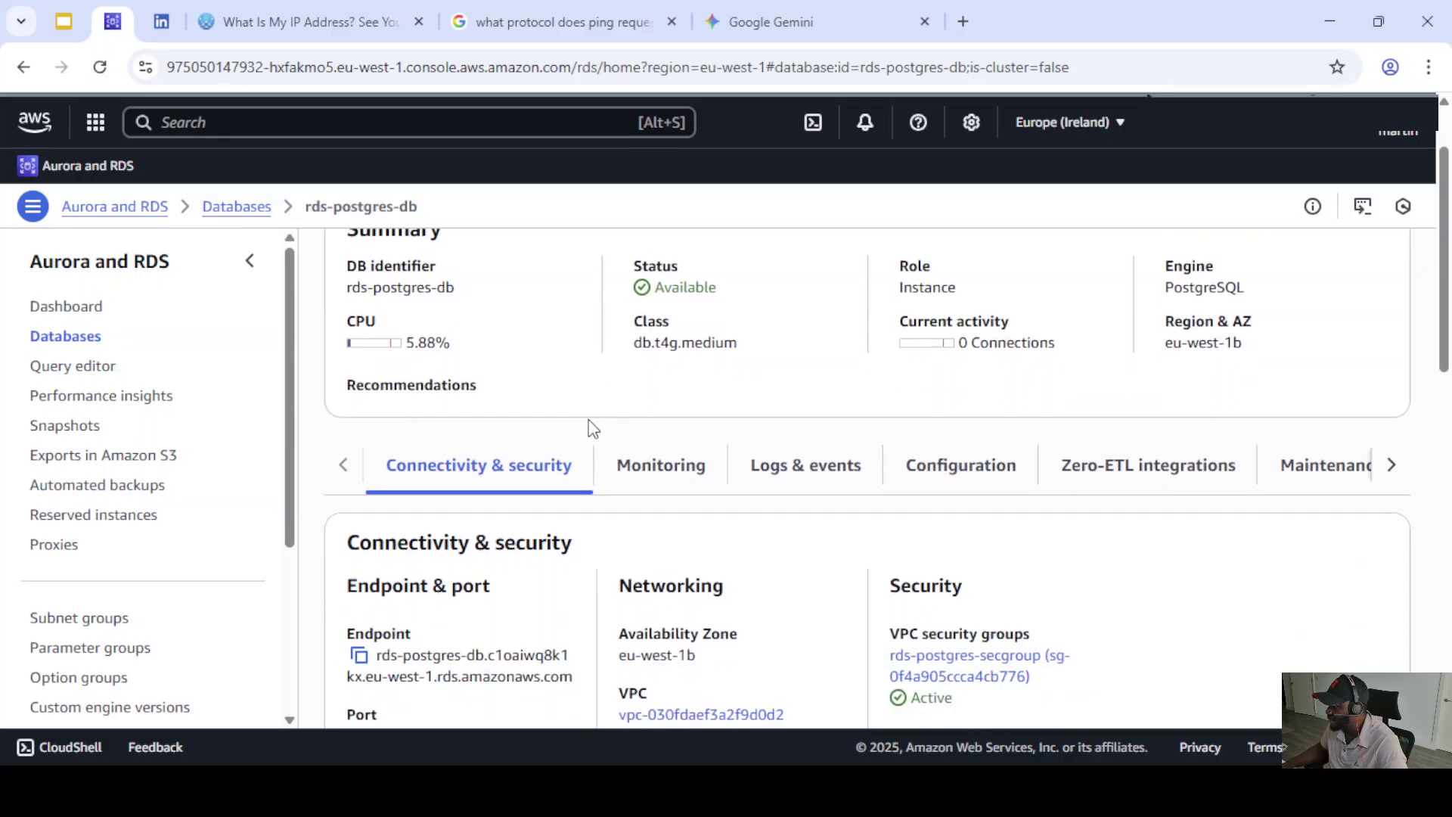
{"action": "scroll", "coordinate": [575, 435], "scroll_direction": "down", "scroll_amount": 2}
{"action": "scroll", "coordinate": [529, 462], "scroll_direction": "up", "scroll_amount": 2}
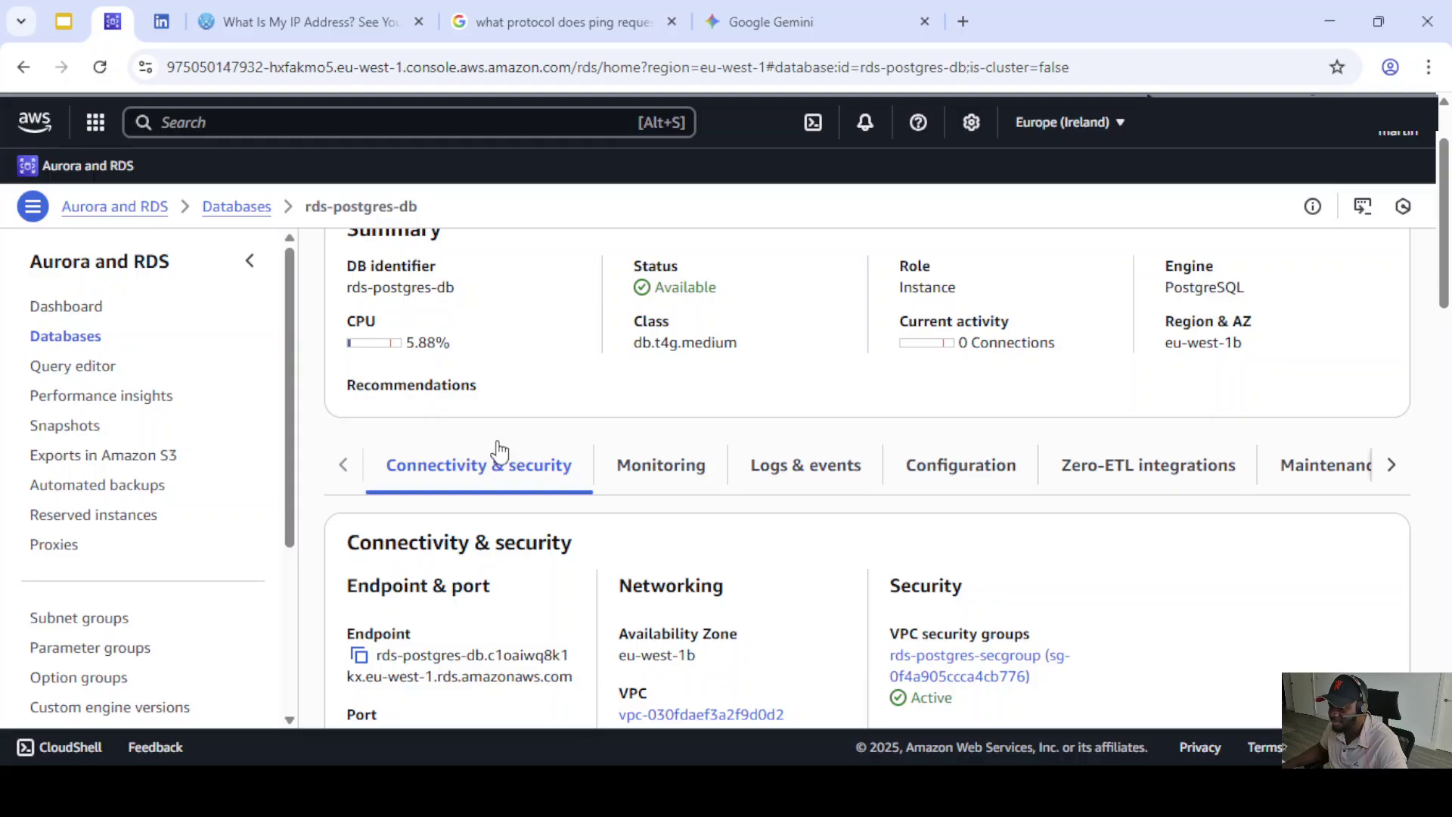
{"action": "scroll", "coordinate": [590, 454], "scroll_direction": "down", "scroll_amount": 2}
{"action": "scroll", "coordinate": [544, 427], "scroll_direction": "up", "scroll_amount": 2}
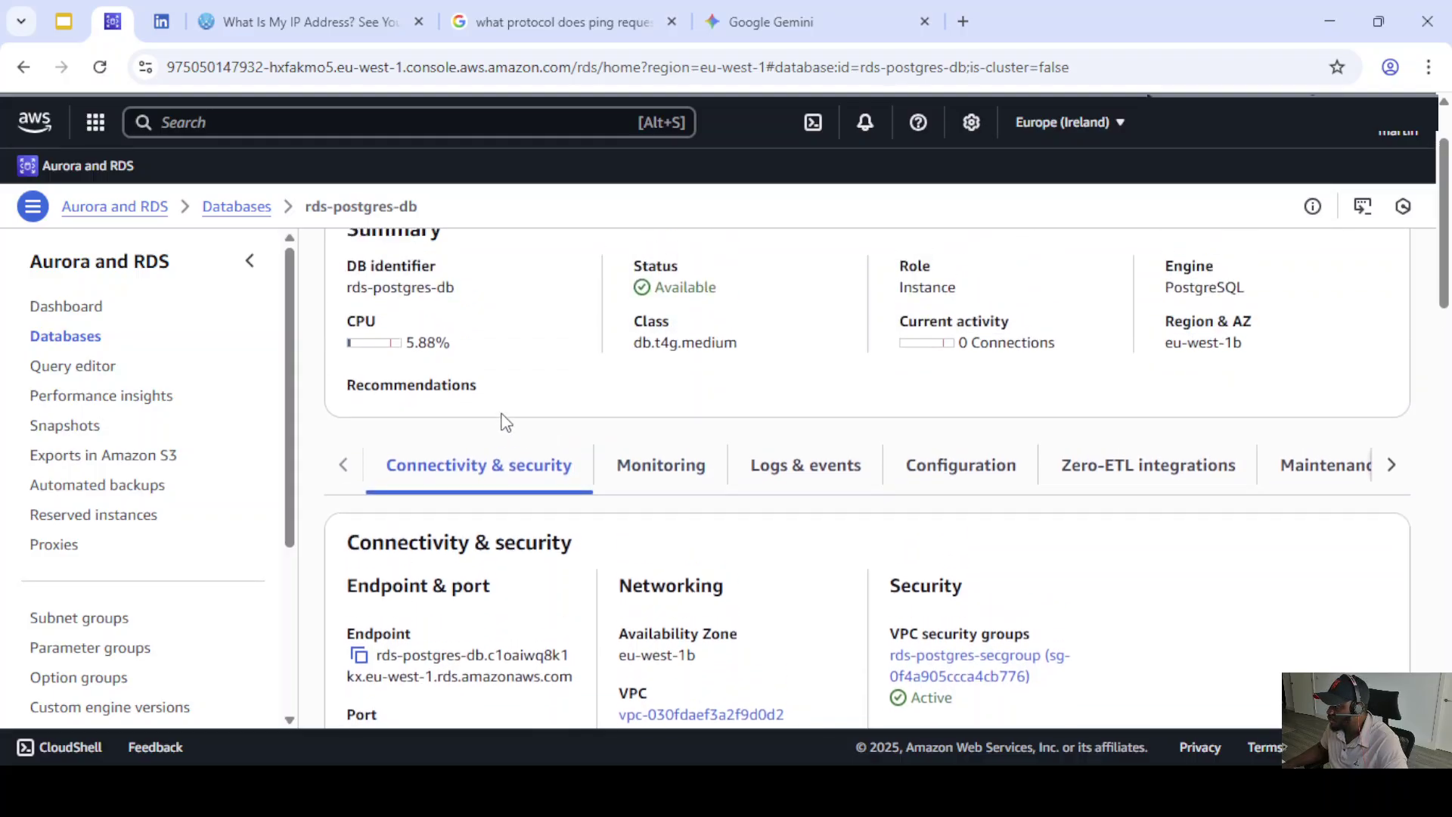
{"action": "scroll", "coordinate": [506, 424], "scroll_direction": "up", "scroll_amount": 2}
{"action": "scroll", "coordinate": [518, 470], "scroll_direction": "down", "scroll_amount": 2}
- Browse the Monitoring, Logs & events, Configuration and Zero-ETL tabs, ending on Connectivity & security
{"action": "left_click", "coordinate": [672, 484]}
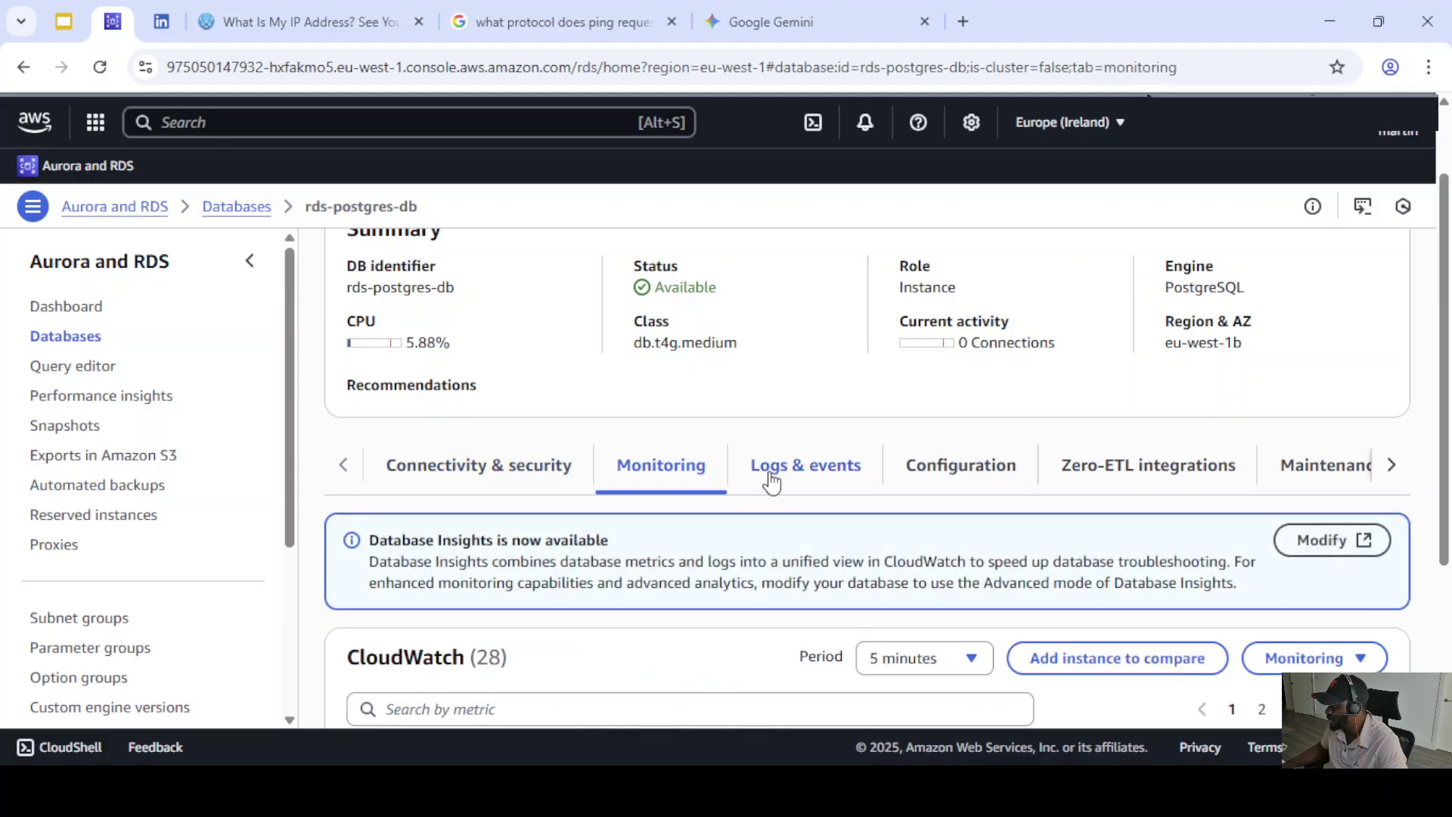
{"action": "left_click", "coordinate": [783, 478]}
{"action": "left_click", "coordinate": [960, 473]}
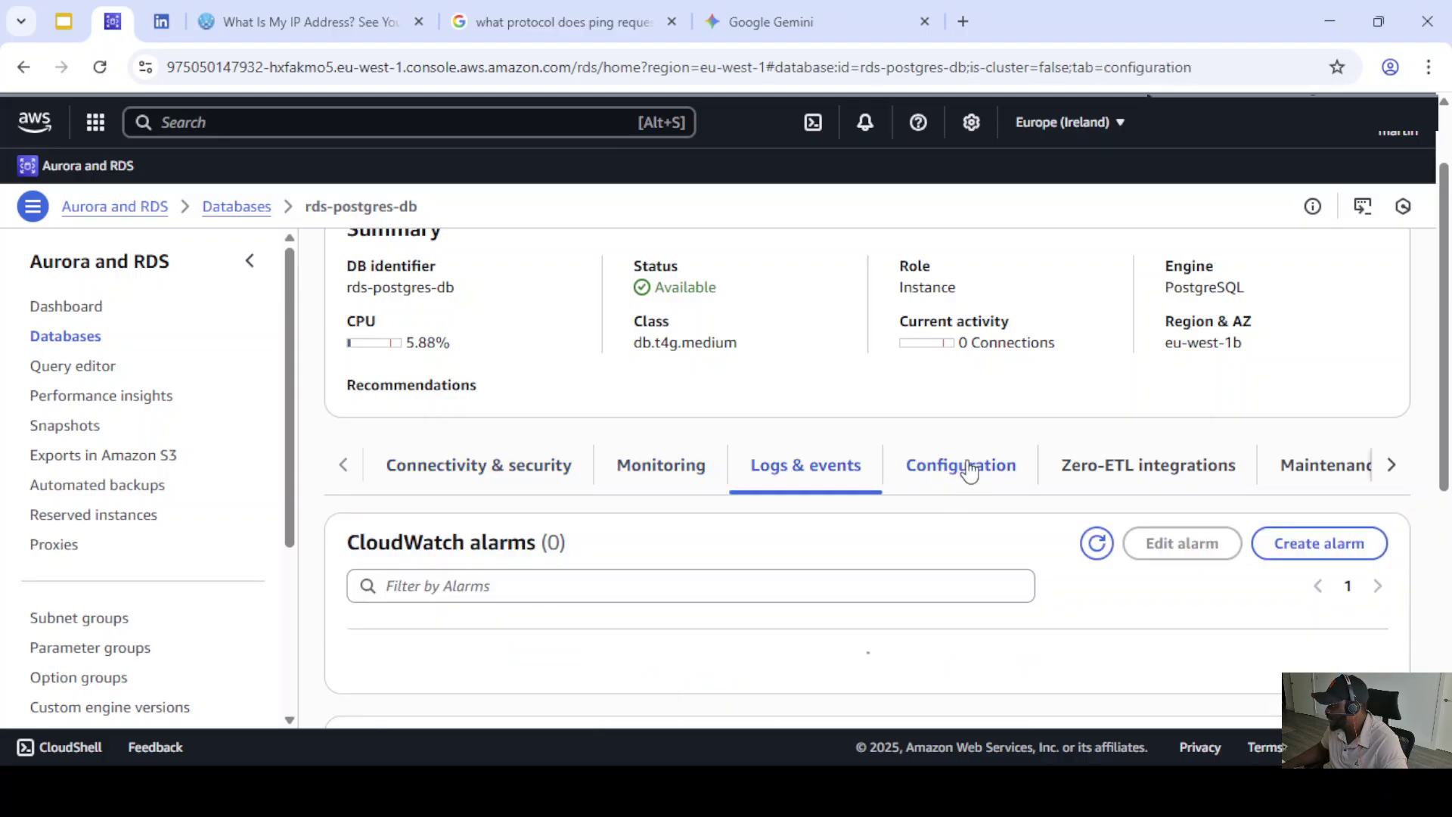
{"action": "left_click", "coordinate": [1122, 468]}
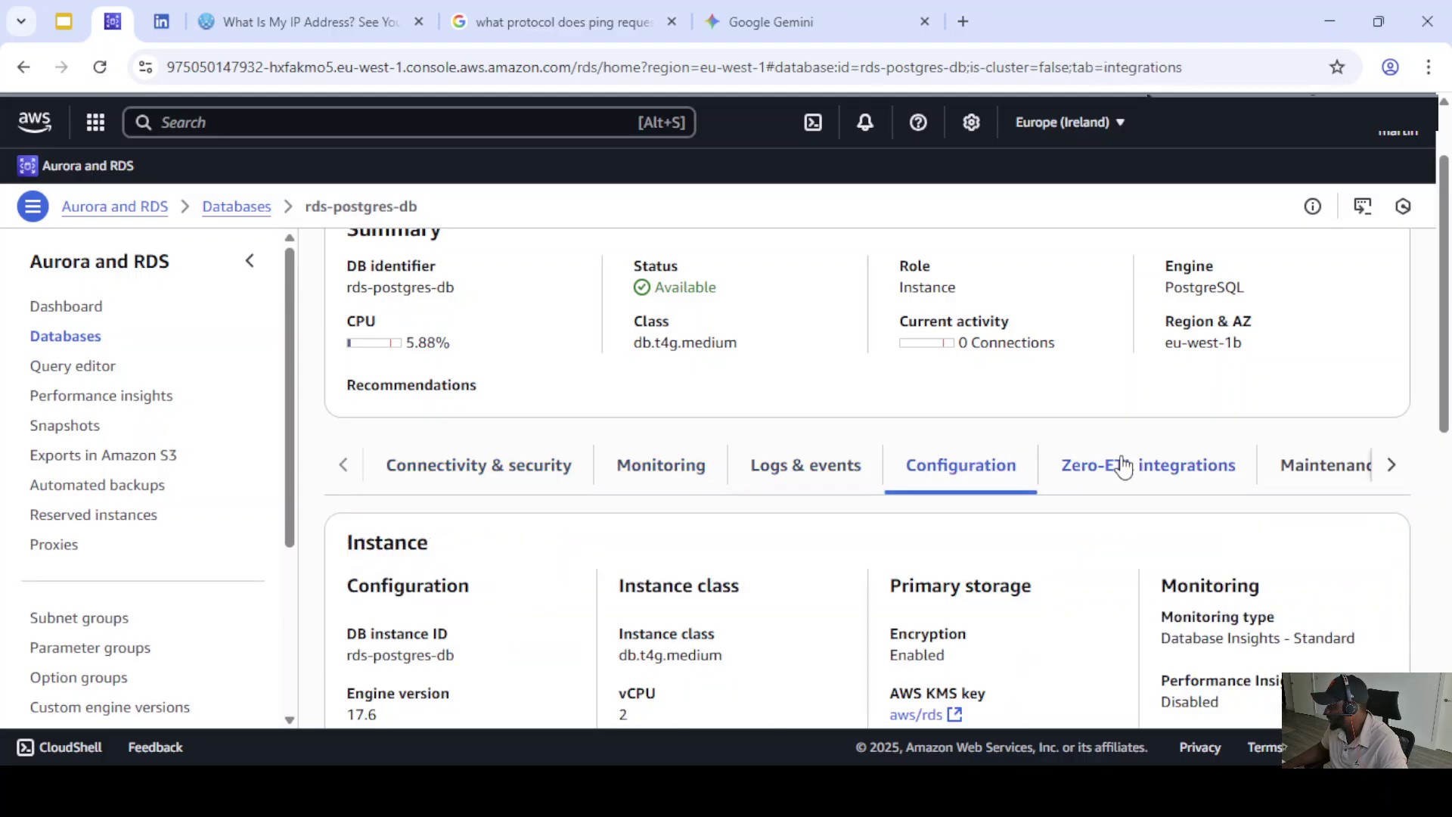
{"action": "left_click", "coordinate": [344, 464]}
{"action": "left_click", "coordinate": [465, 463]}
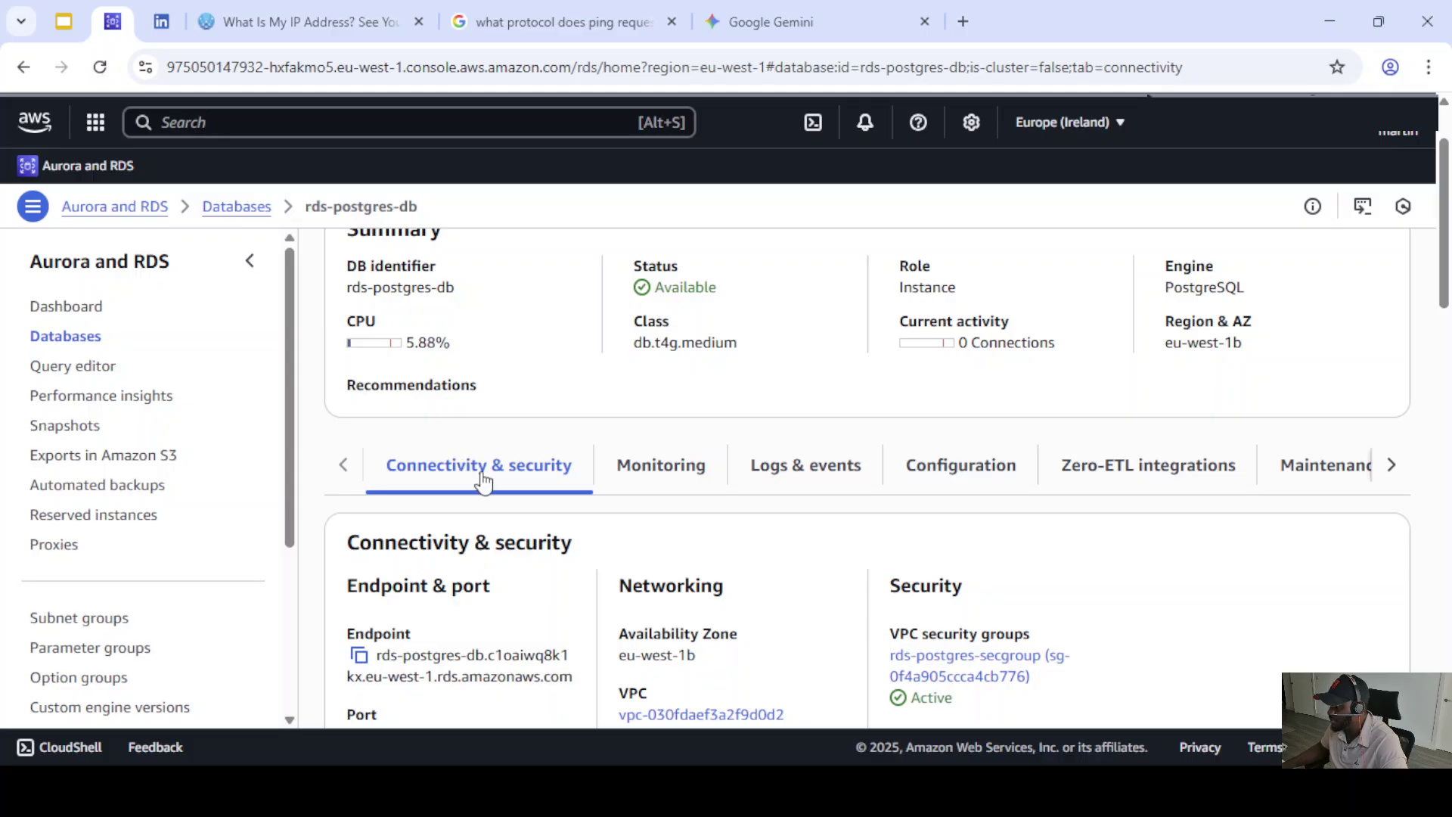
{"action": "scroll", "coordinate": [493, 479], "scroll_direction": "down", "scroll_amount": 1}
- Highlight the endpoint and port 5432, then copy the endpoint address
{"action": "scroll", "coordinate": [493, 480], "scroll_direction": "down", "scroll_amount": 3}
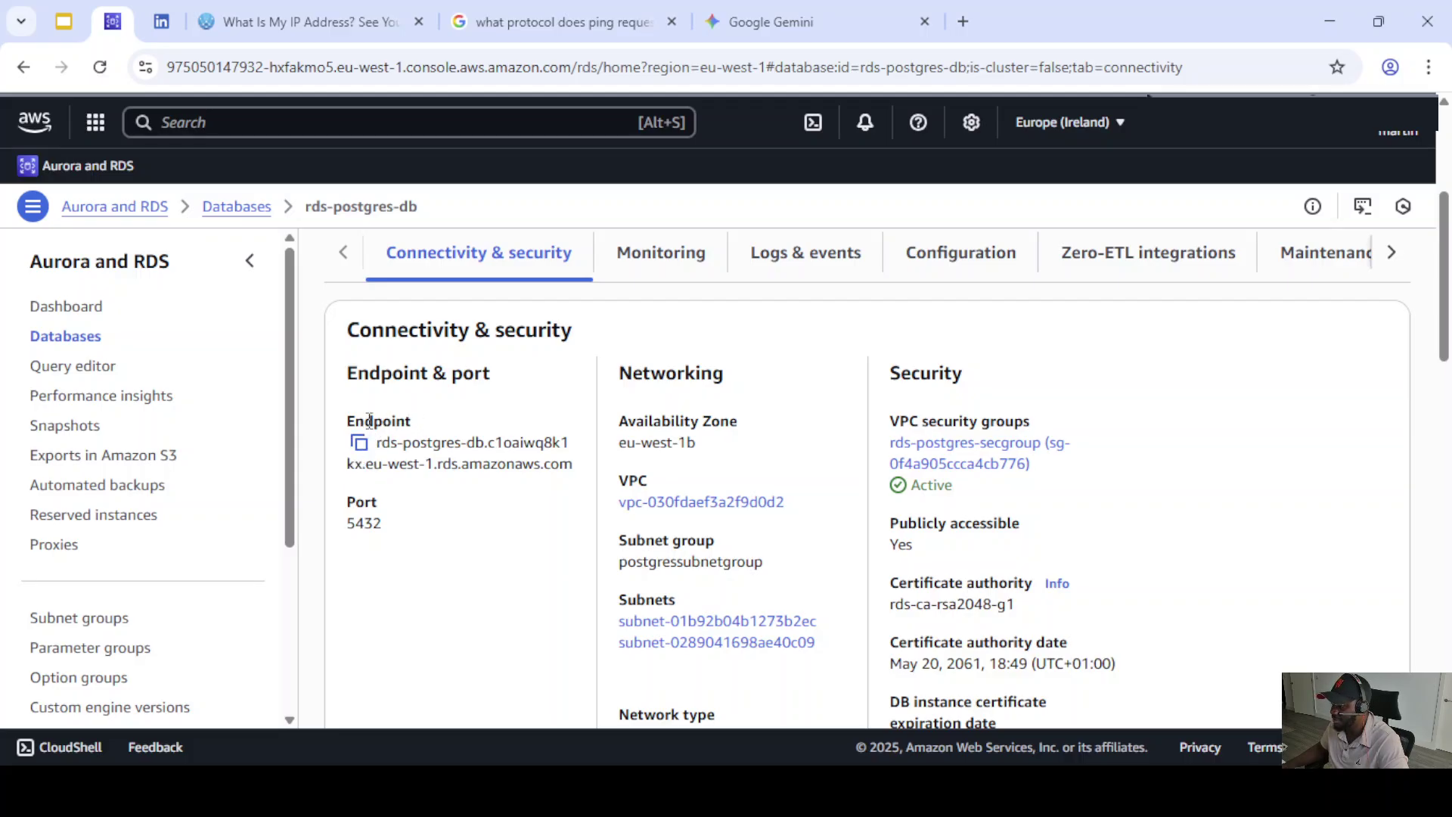
{"action": "left_click_drag", "start_coordinate": [346, 418], "coordinate": [584, 470]}
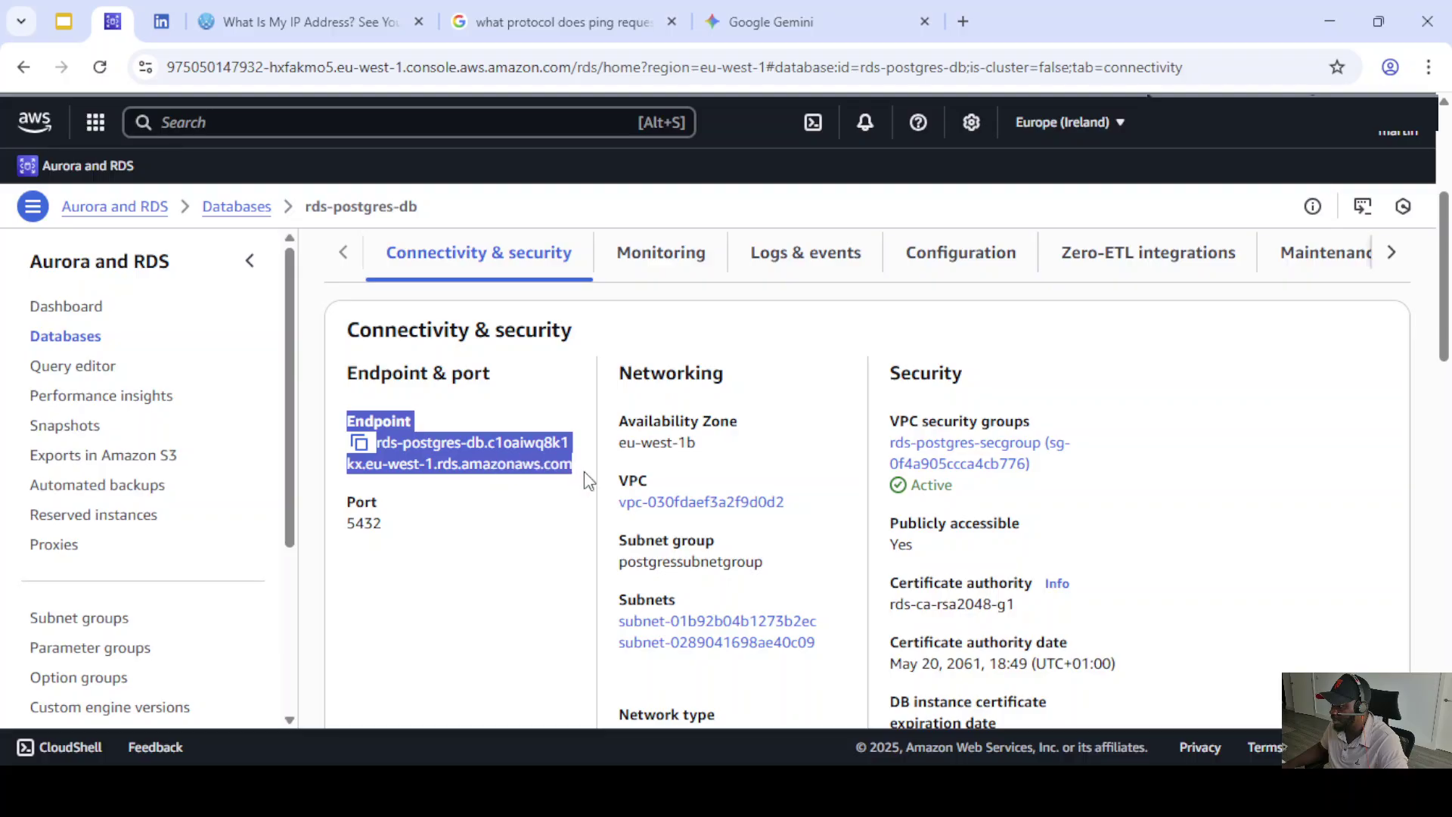
{"action": "left_click", "coordinate": [400, 529]}
{"action": "left_click_drag", "start_coordinate": [399, 529], "coordinate": [337, 526]}
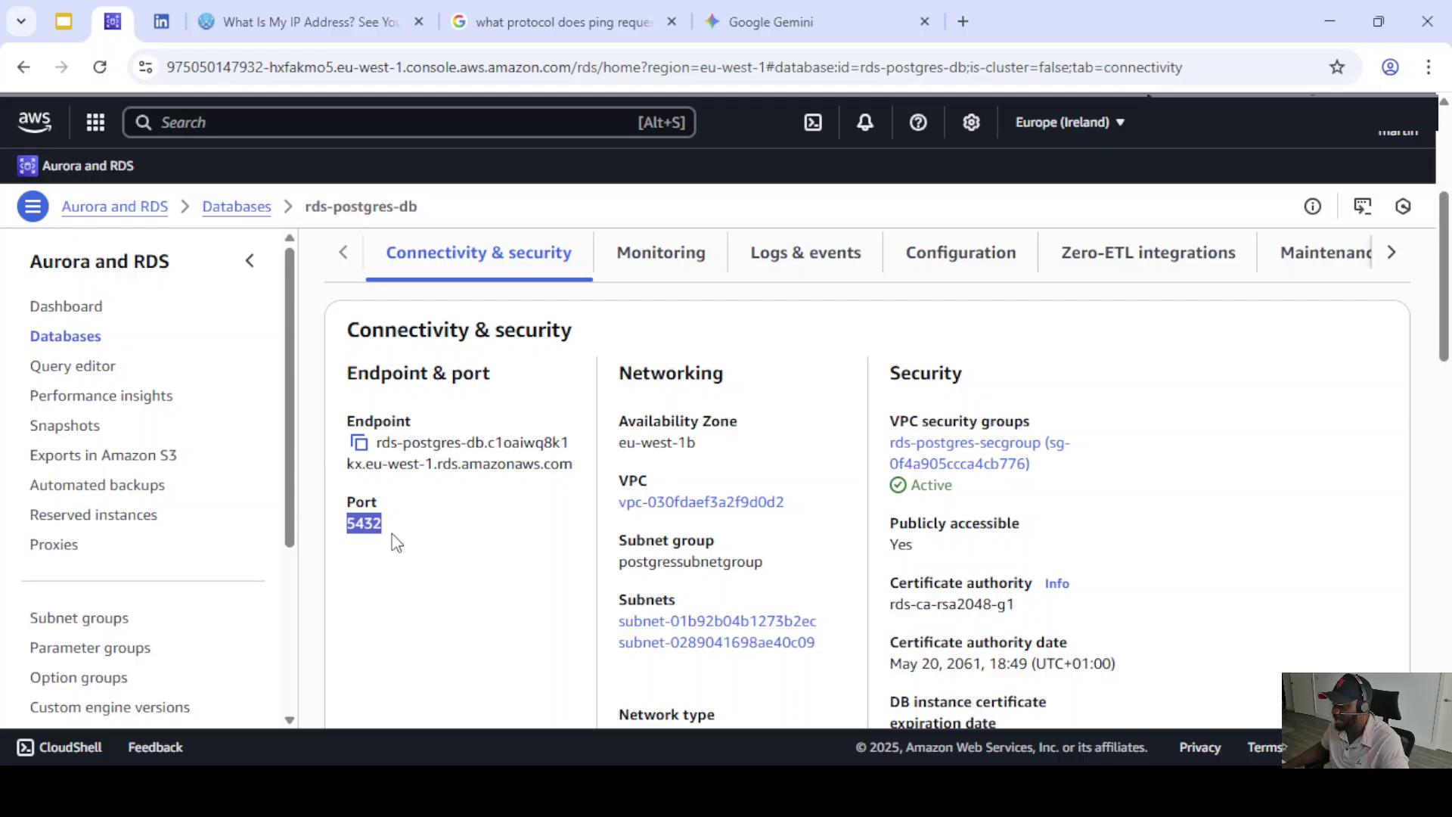
{"action": "left_click", "coordinate": [360, 443]}
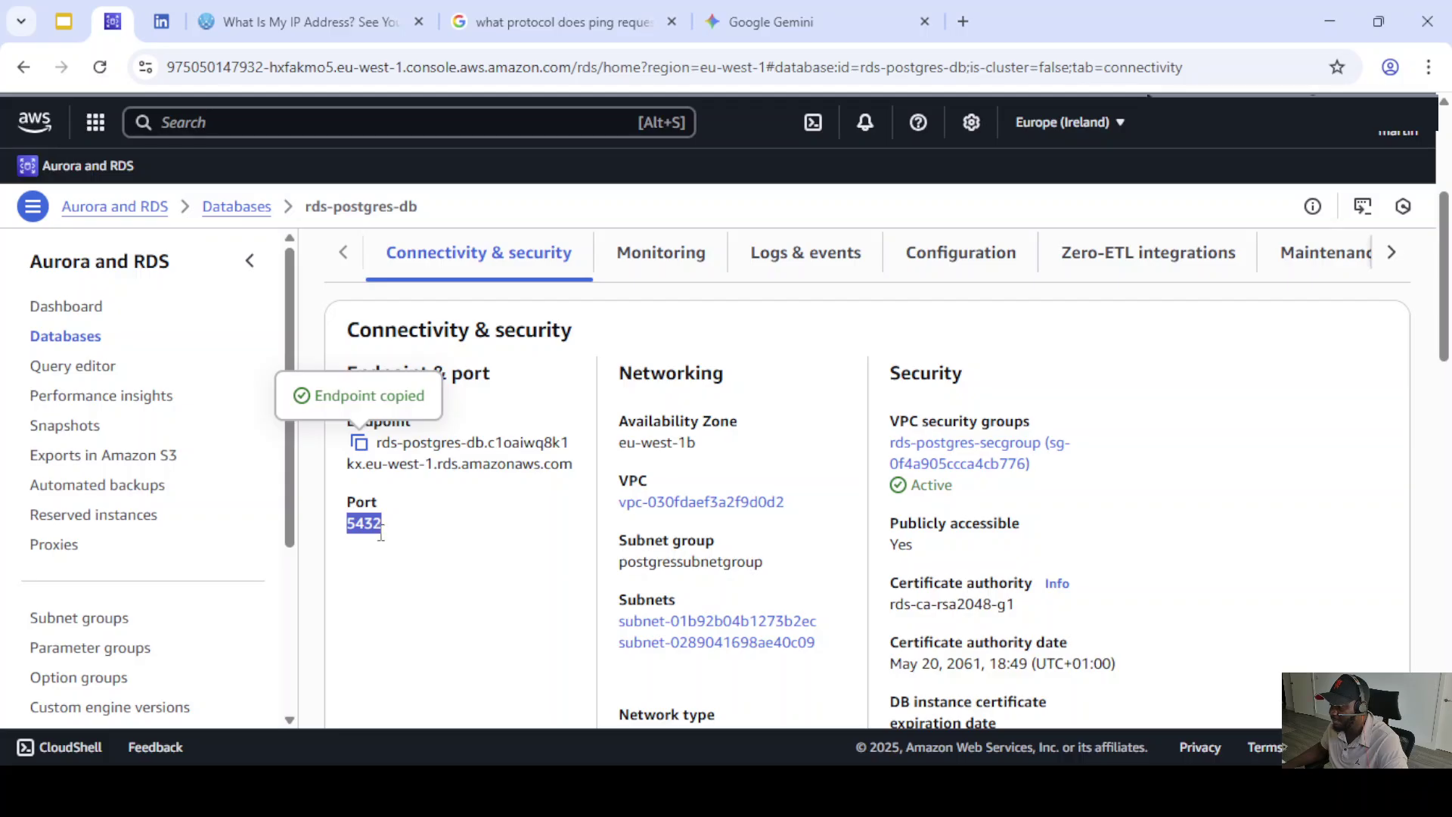
{"action": "scroll", "coordinate": [515, 519], "scroll_direction": "down", "scroll_amount": 1}
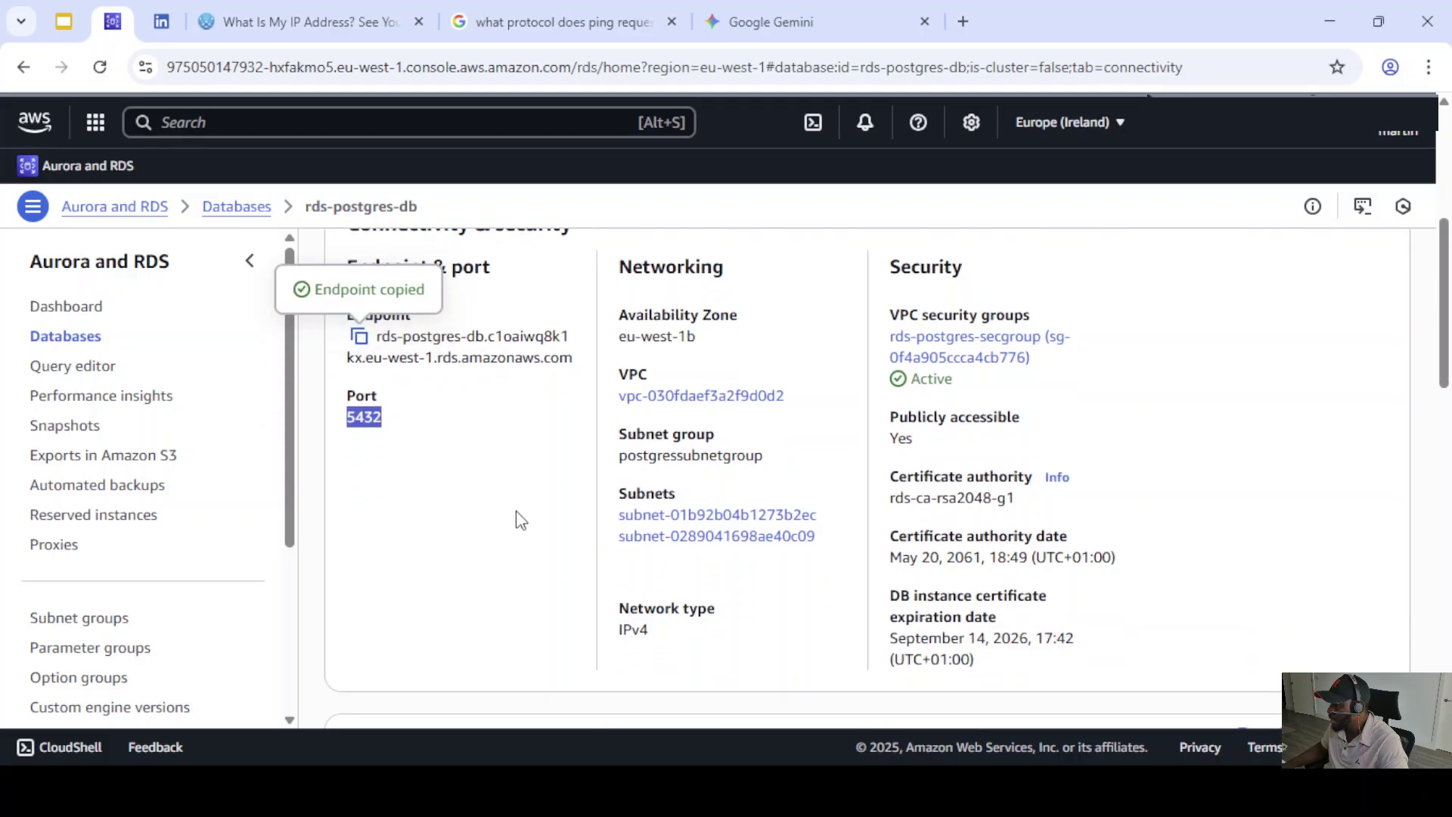
{"action": "scroll", "coordinate": [505, 501], "scroll_direction": "up", "scroll_amount": 1}
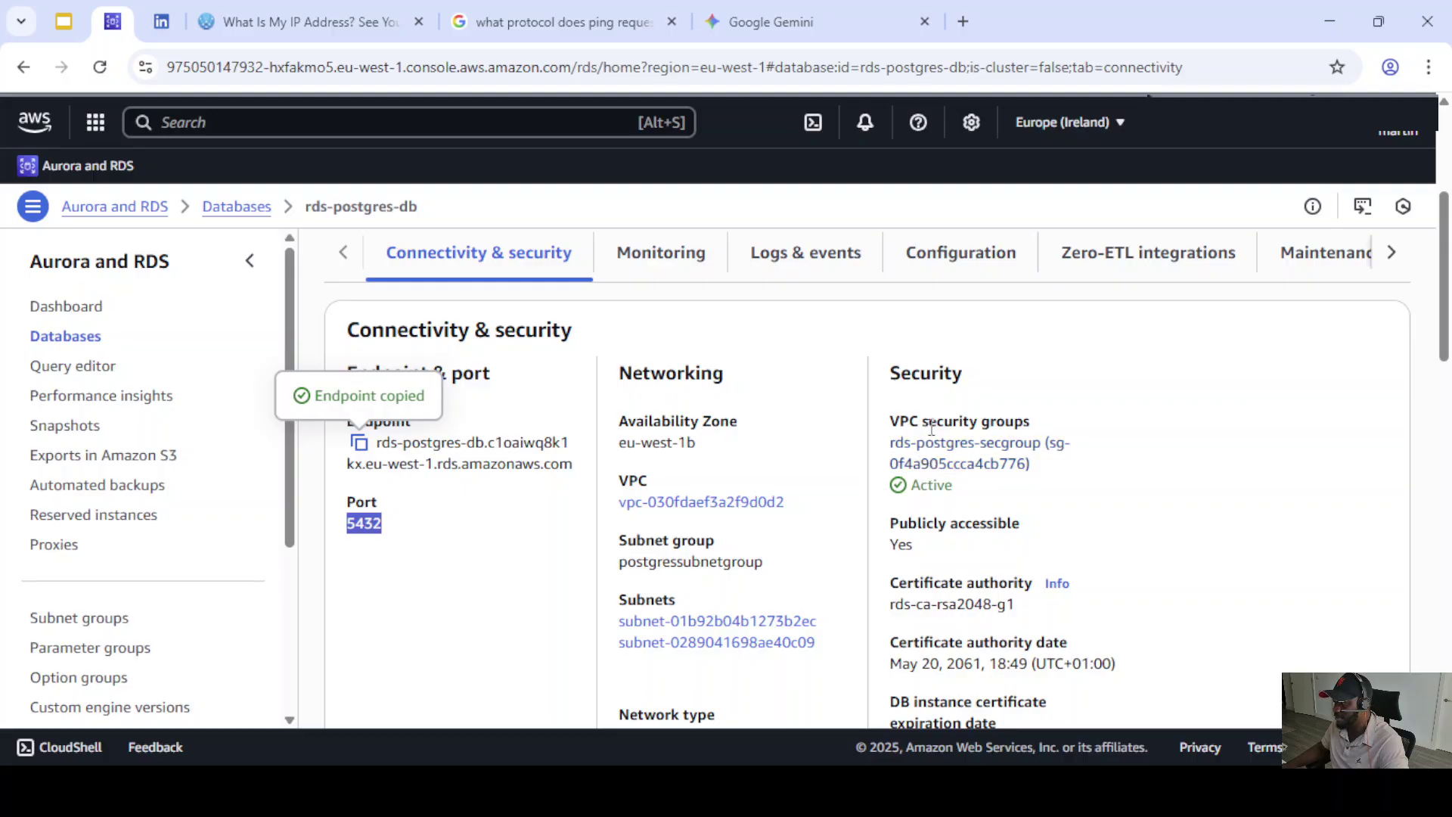
- Open rds-postgres-secgroup's EC2 details page, showing its empty Inbound rules
{"action": "left_click", "coordinate": [955, 450]}
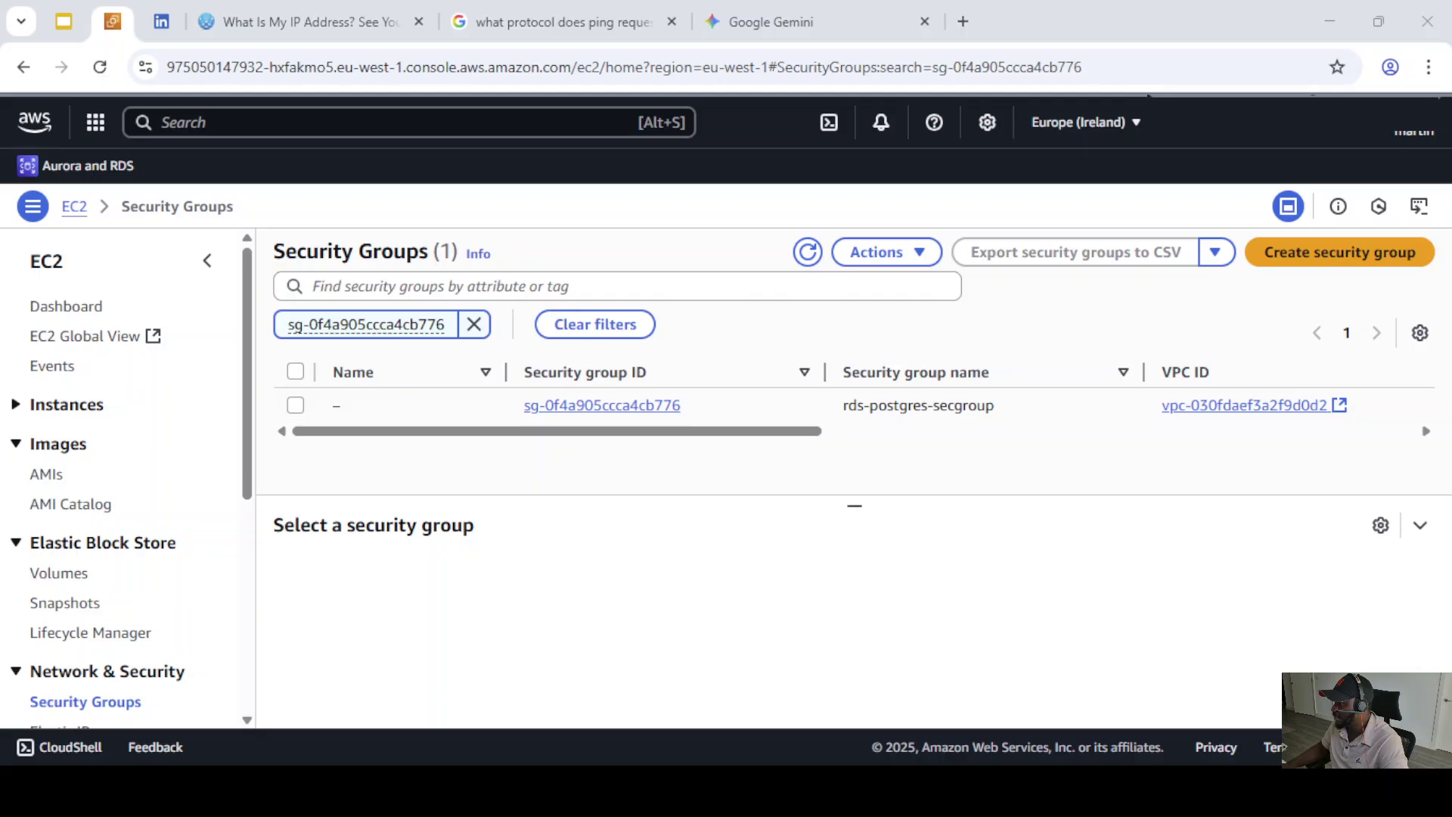
{"action": "left_click_drag", "start_coordinate": [843, 405], "coordinate": [1010, 411]}
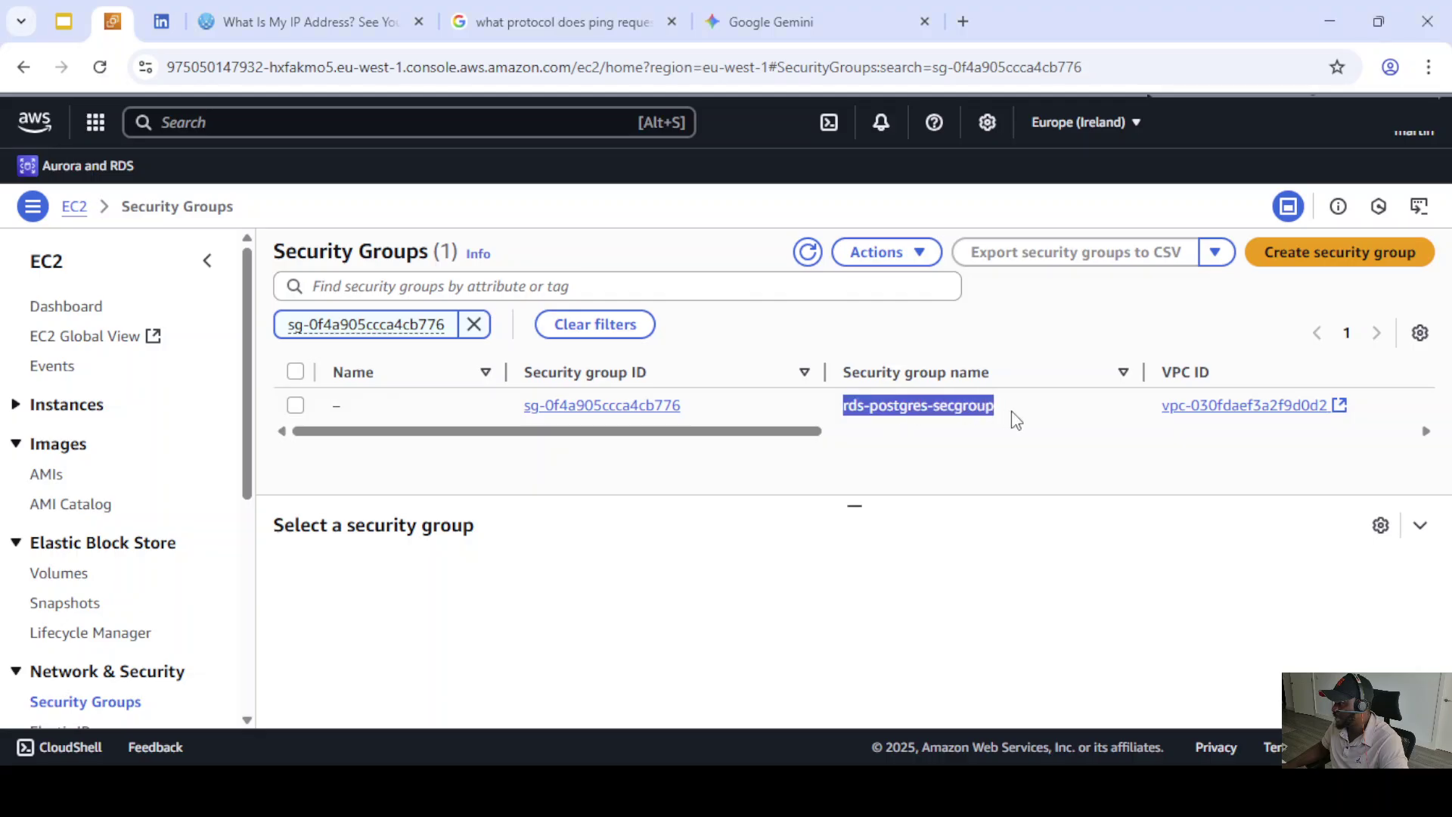
{"action": "left_click", "coordinate": [579, 406]}
{"action": "scroll", "coordinate": [681, 522], "scroll_direction": "down", "scroll_amount": 1}
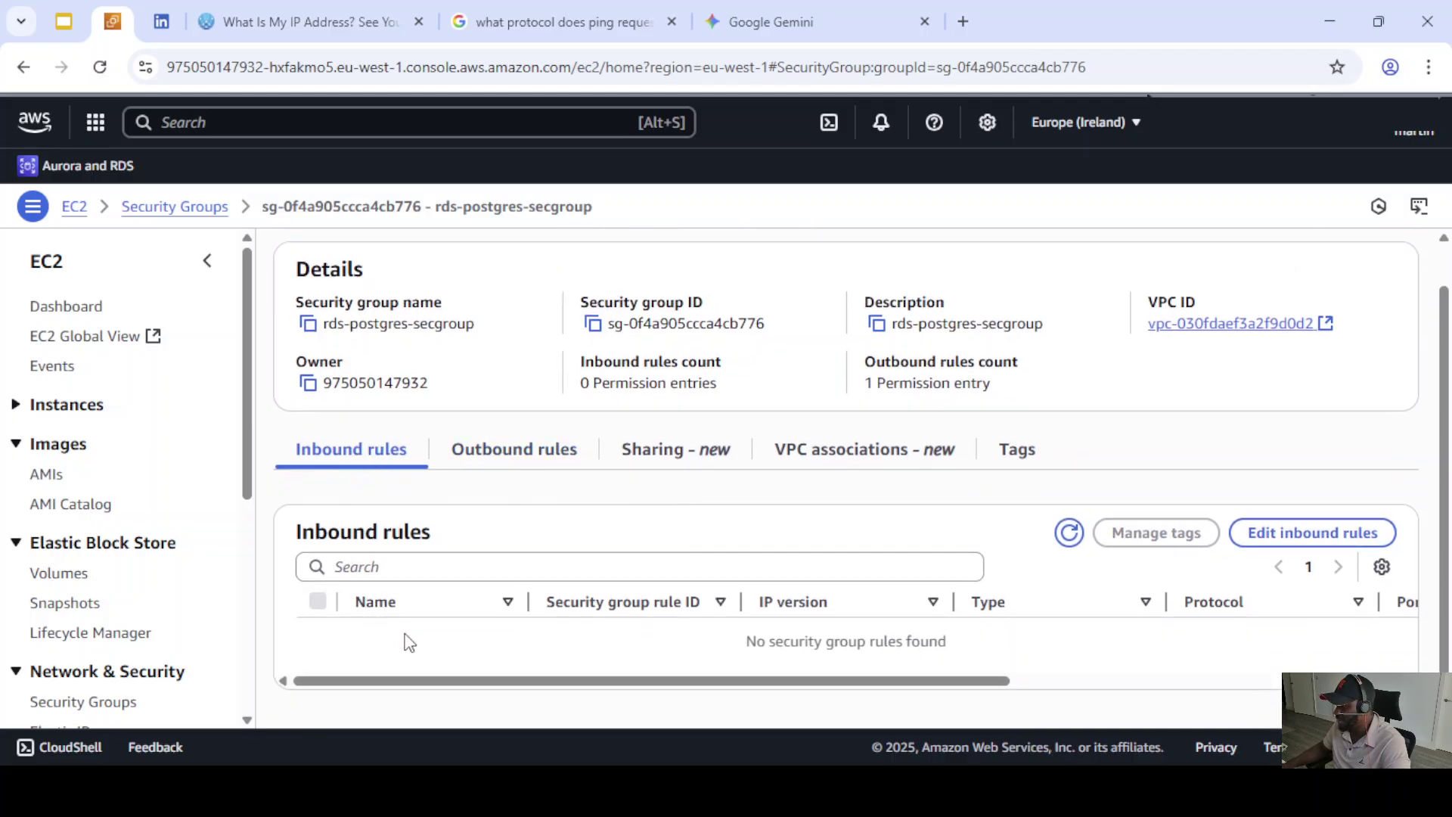
{"action": "left_click_drag", "start_coordinate": [432, 683], "coordinate": [396, 674]}
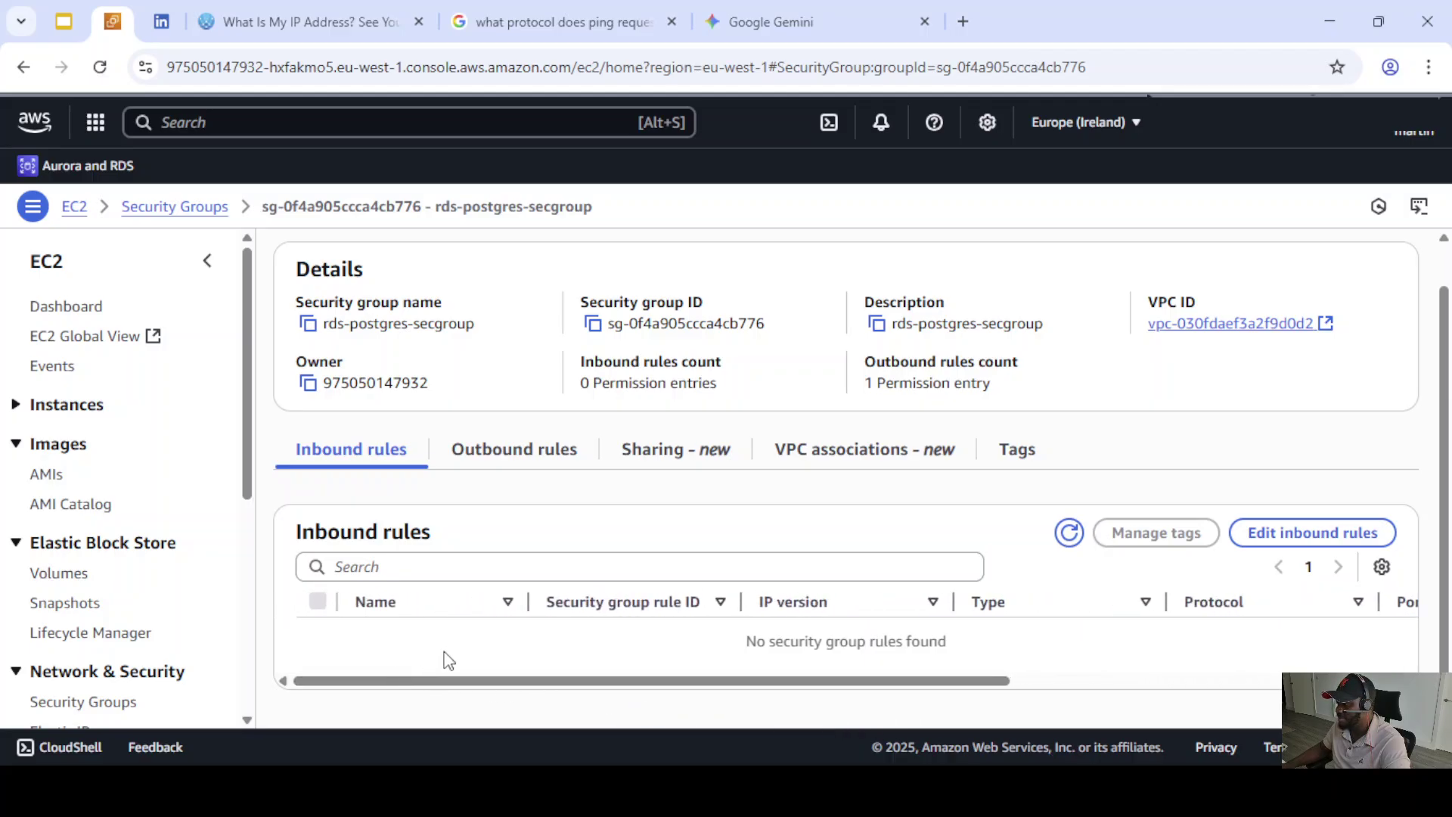
{"action": "mouse_move", "coordinate": [373, 683]}
{"action": "left_mouse_down"}
{"action": "mouse_move", "coordinate": [509, 691]}
{"action": "mouse_move", "coordinate": [395, 685]}
{"action": "left_mouse_up"}
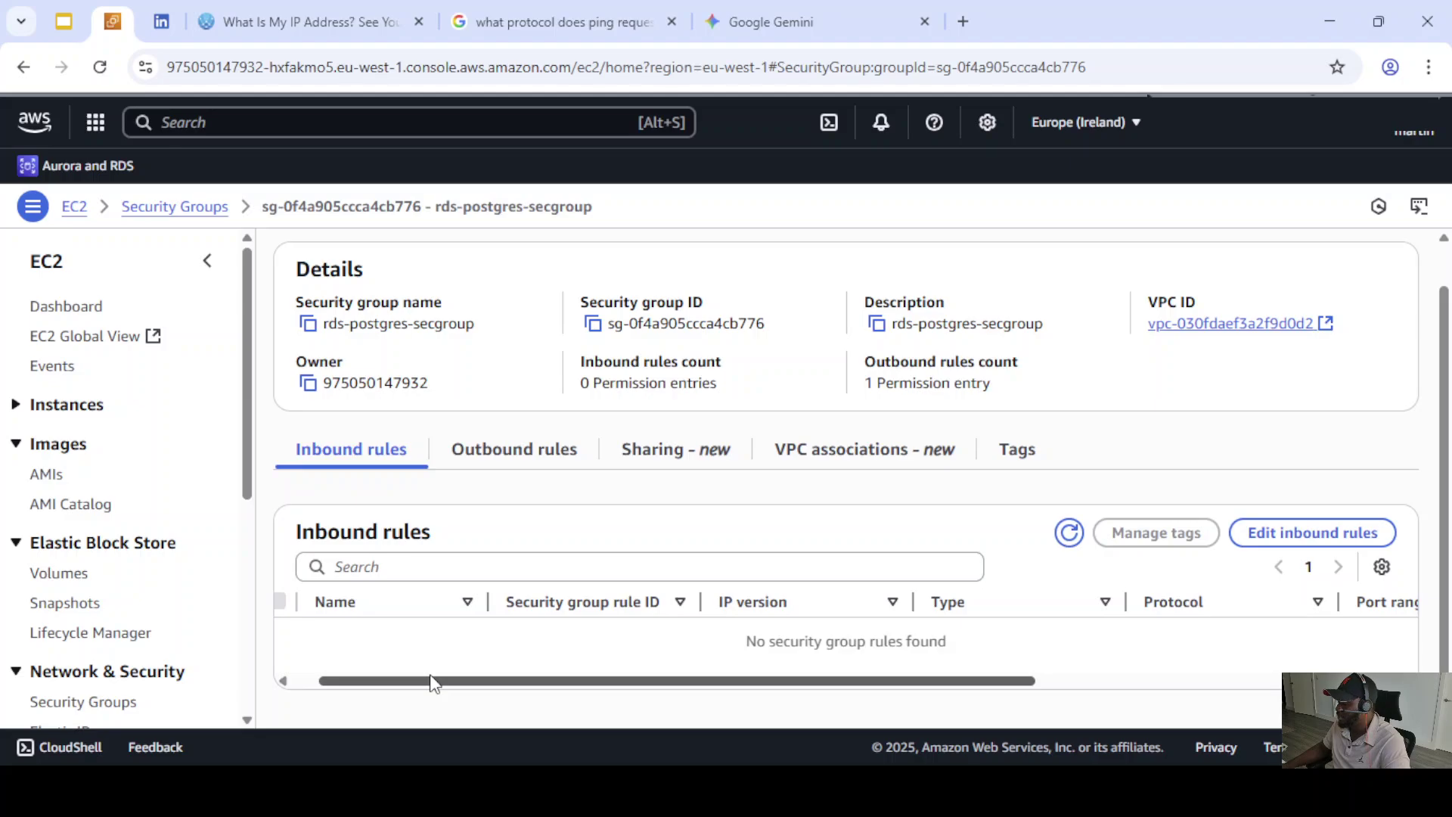
{"action": "left_click_drag", "start_coordinate": [402, 688], "coordinate": [359, 685]}
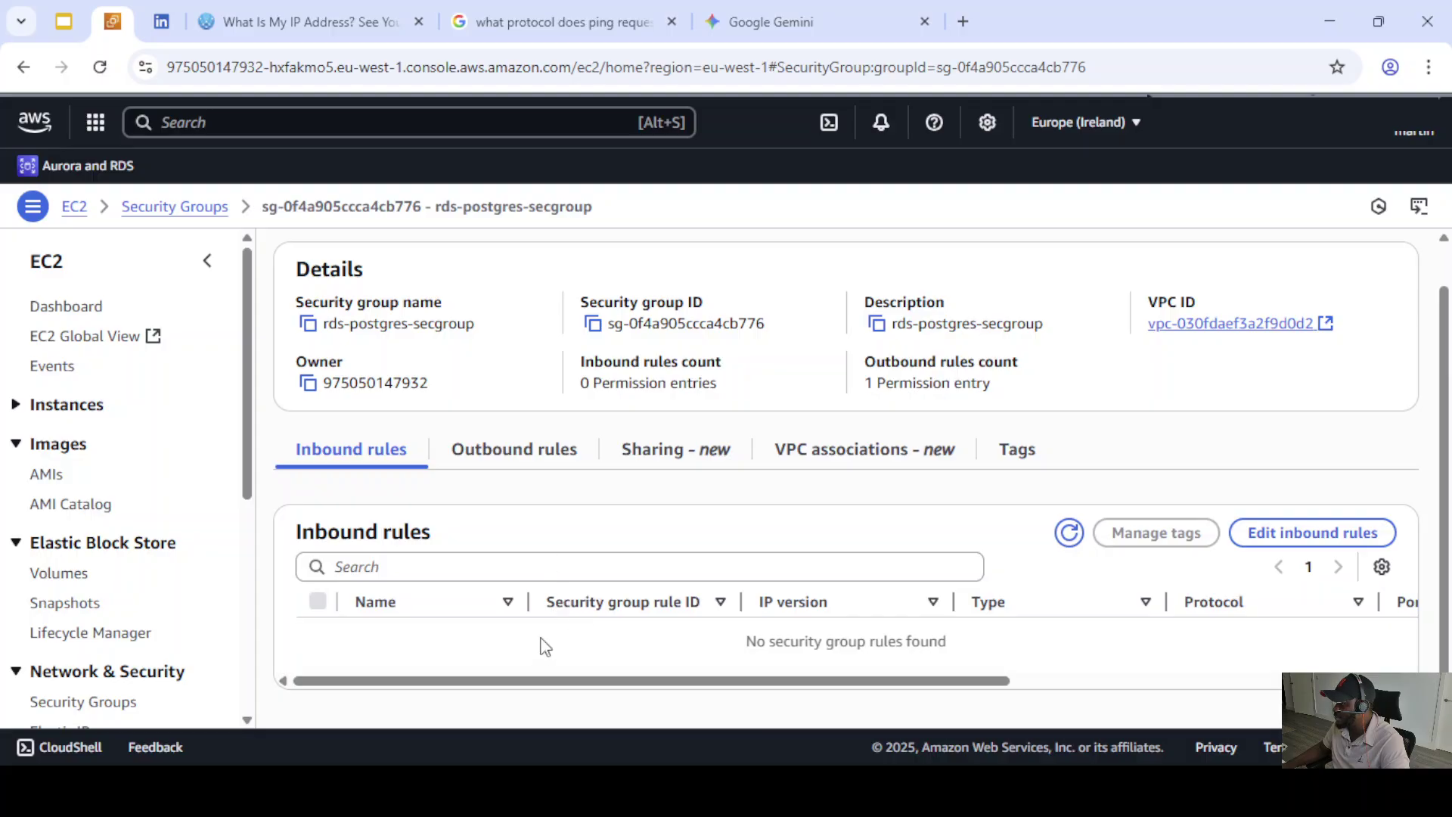
{"action": "left_click_drag", "start_coordinate": [545, 681], "coordinate": [457, 671]}
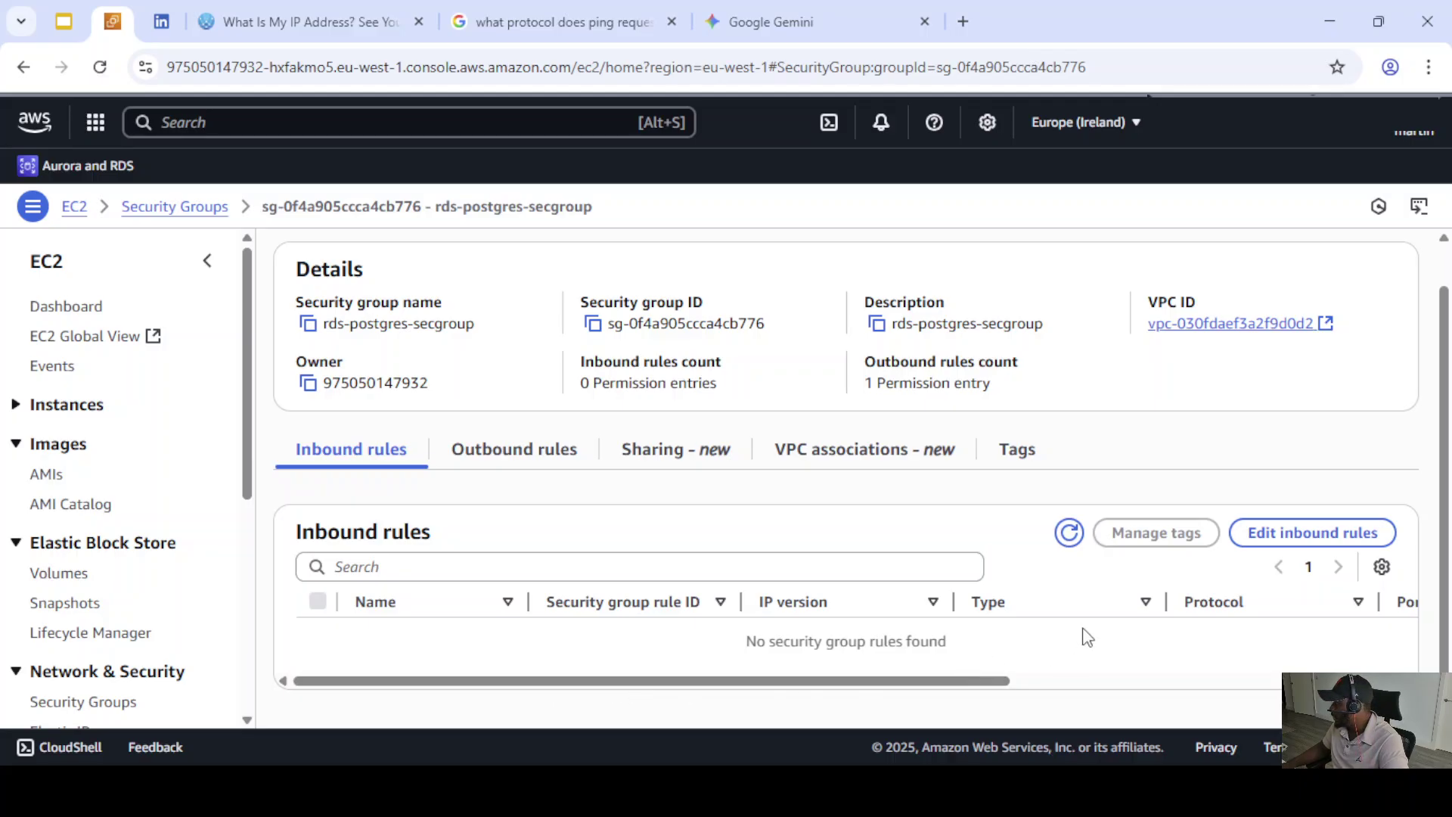
{"action": "left_click_drag", "start_coordinate": [892, 684], "coordinate": [690, 679]}
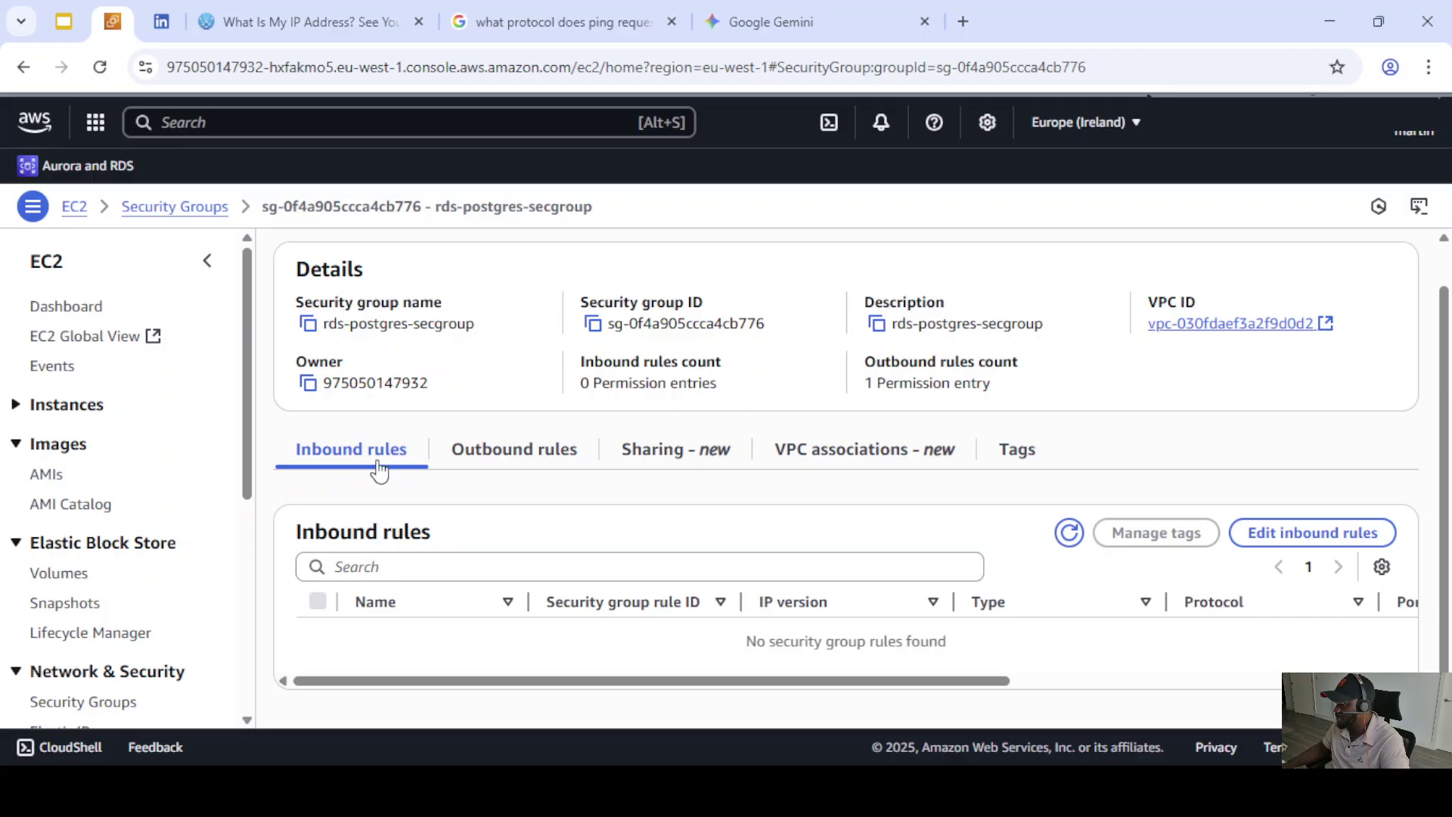
- Edit the inbound rules and add a new rule of type PostgreSQL
{"action": "left_click", "coordinate": [1293, 534]}
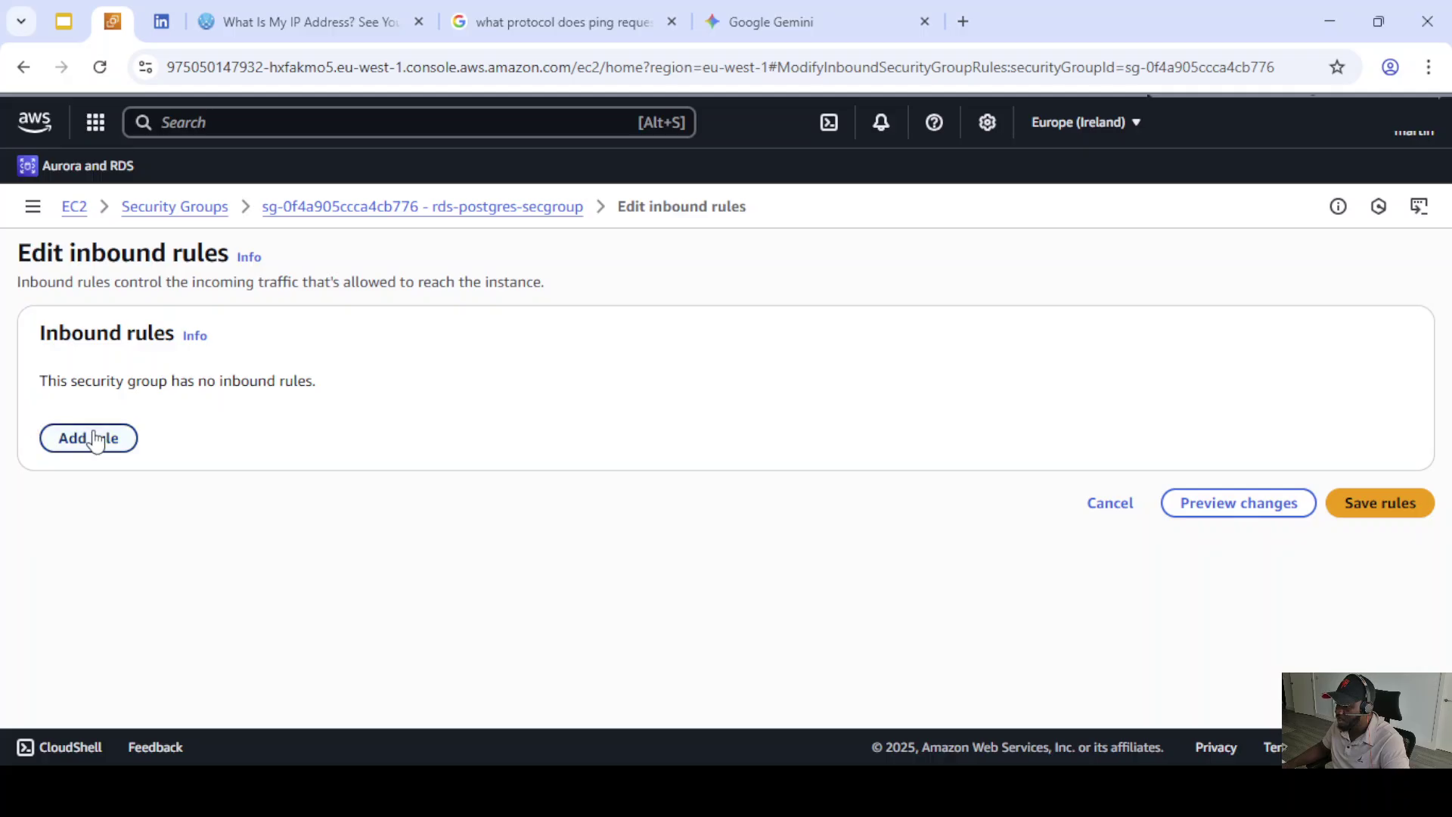
{"action": "left_click", "coordinate": [94, 439]}
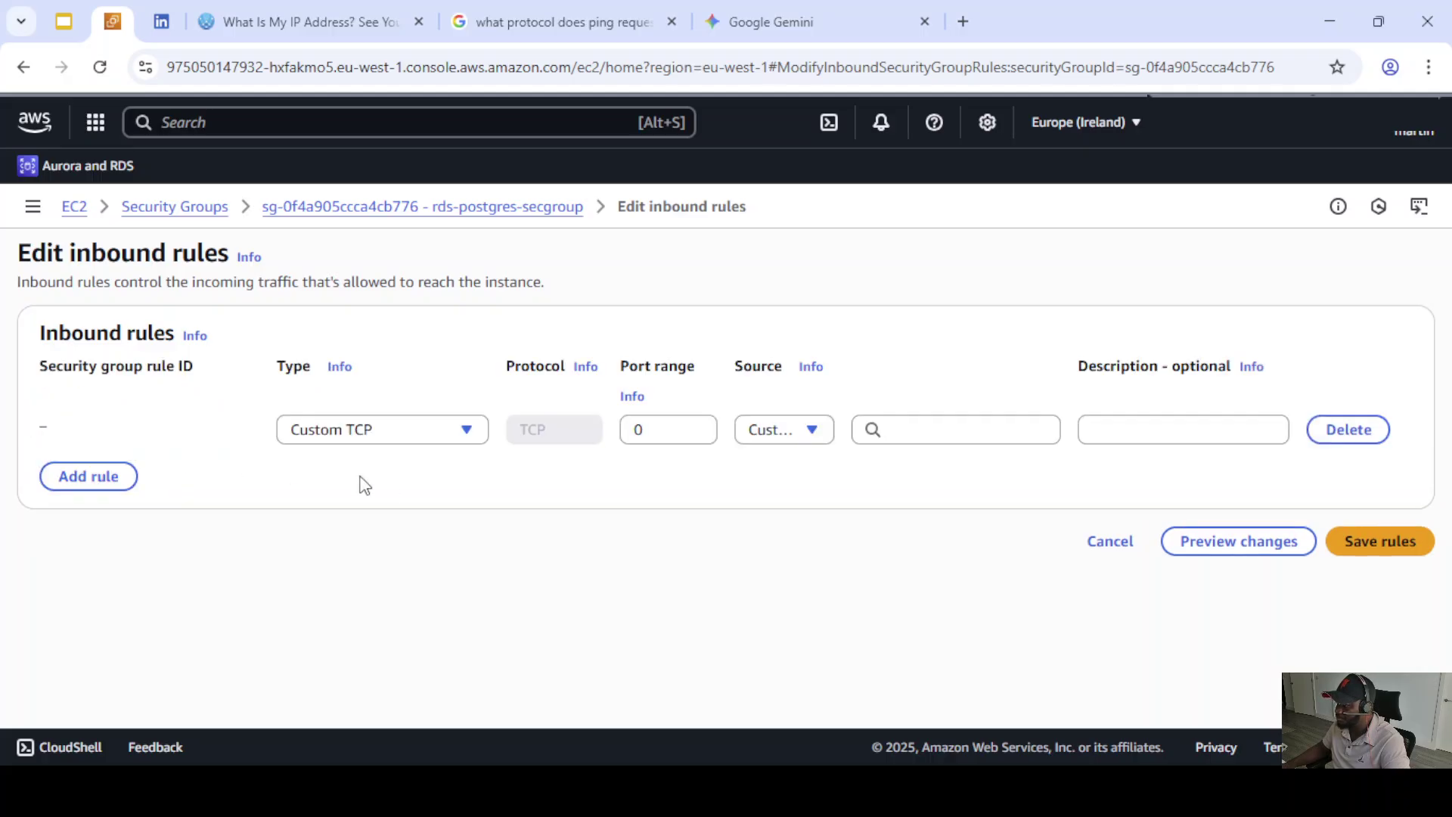
{"action": "left_click", "coordinate": [464, 429]}
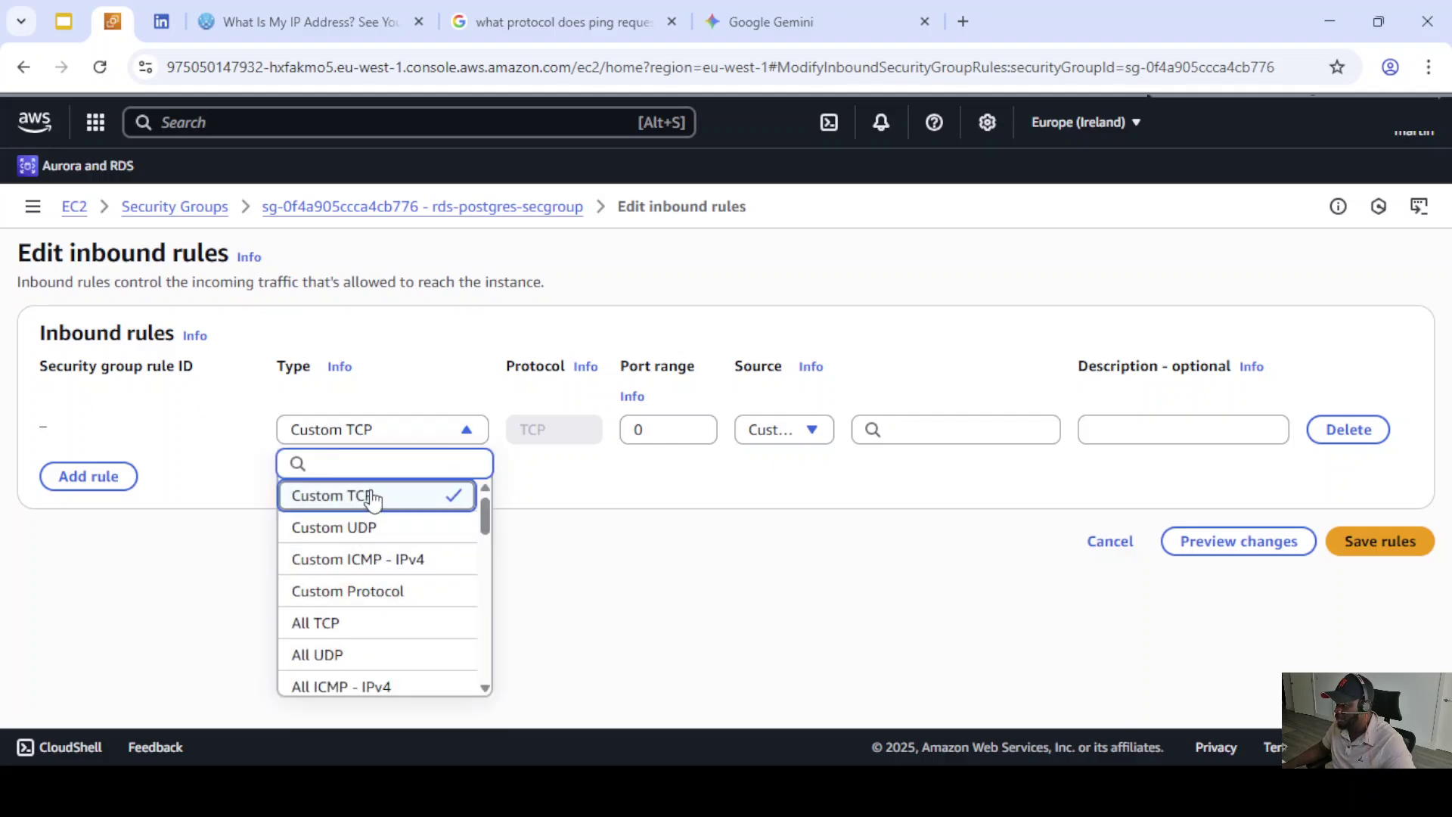
{"action": "type", "text": "pos"}
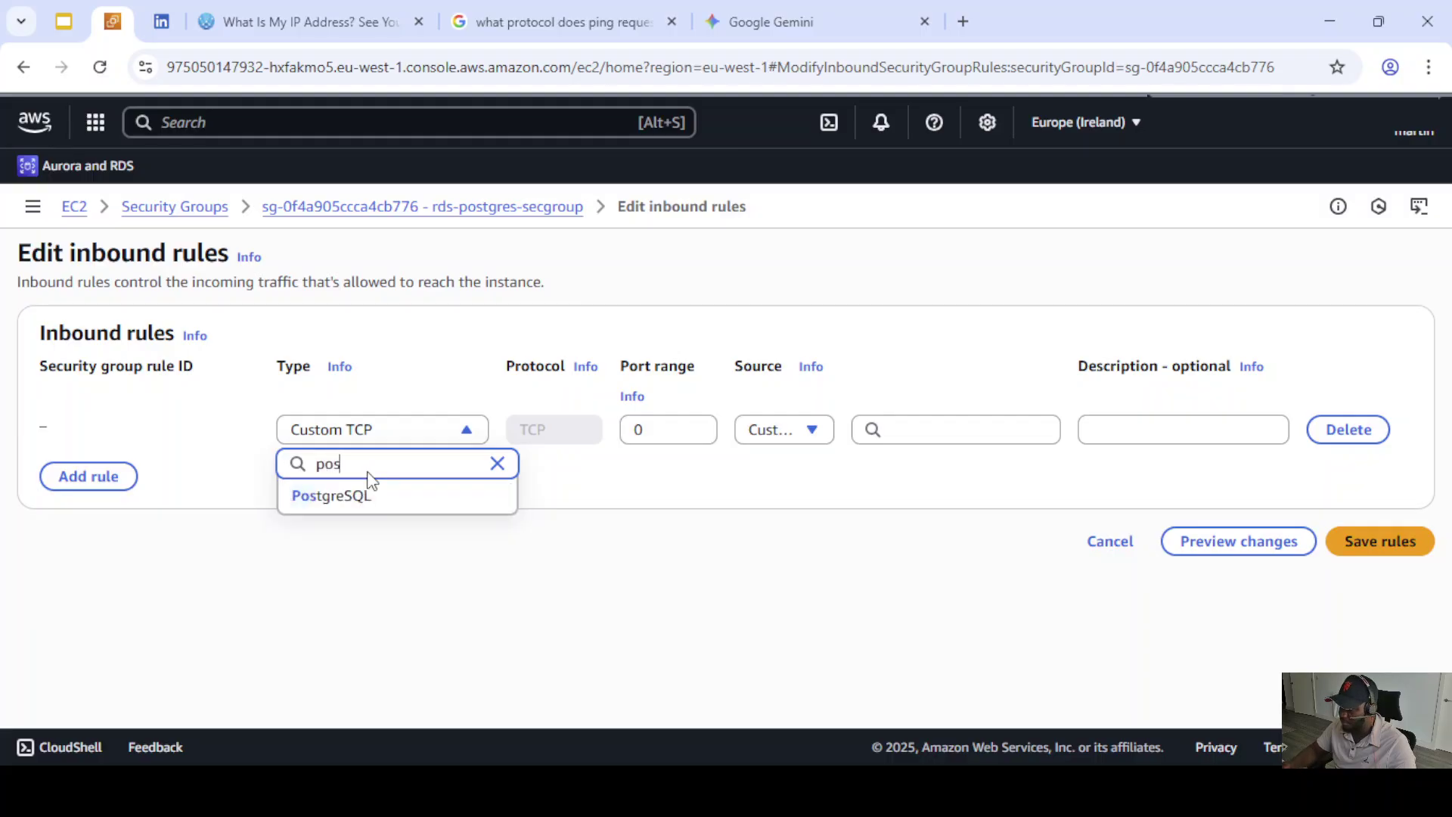
{"action": "left_click", "coordinate": [352, 501]}
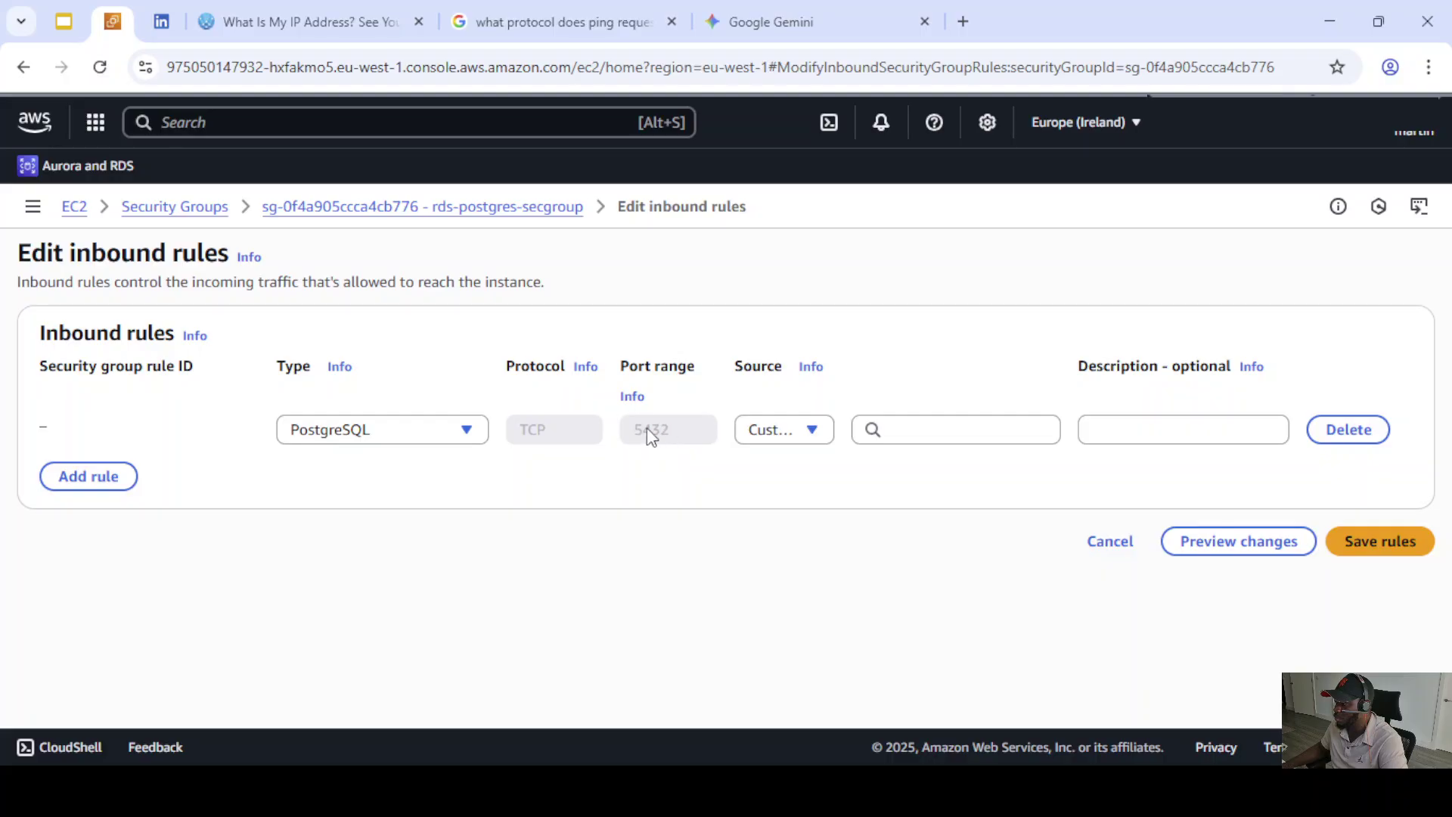
- Try Custom TCP with port 225, then switch the rule back to PostgreSQL on port 5432
{"action": "left_click", "coordinate": [459, 432]}
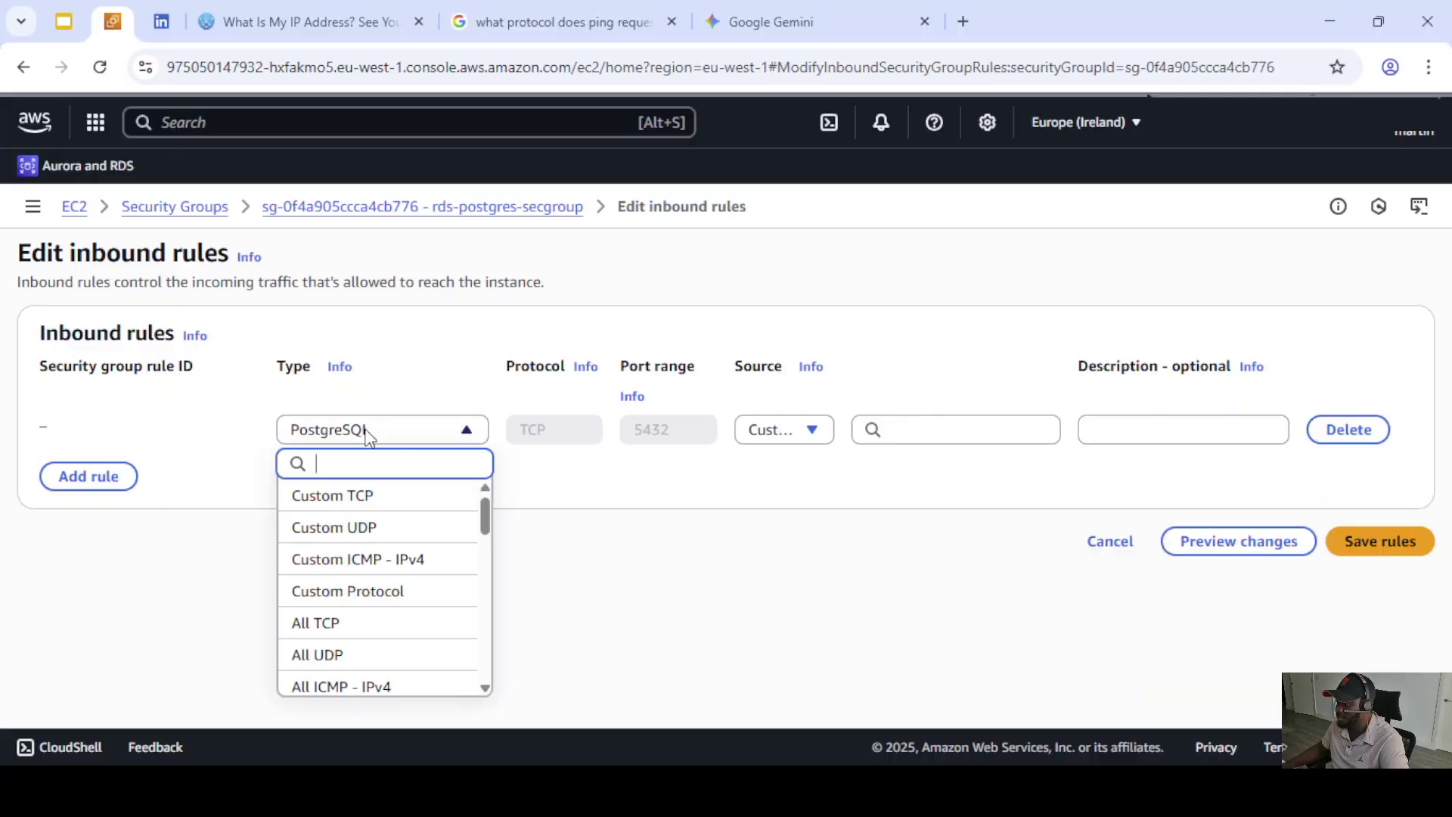
{"action": "left_click", "coordinate": [352, 495]}
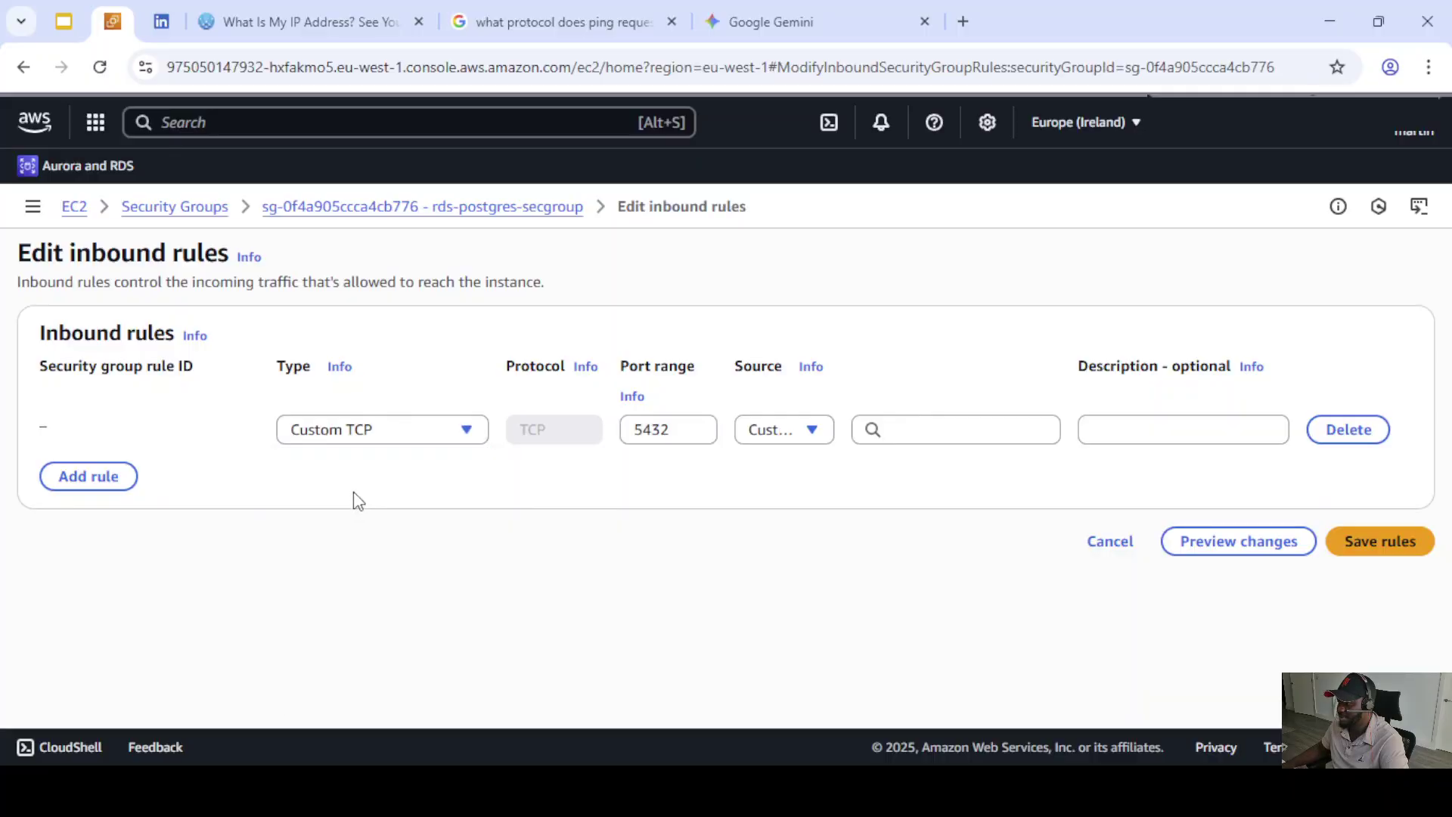
{"action": "double_click", "coordinate": [656, 428]}
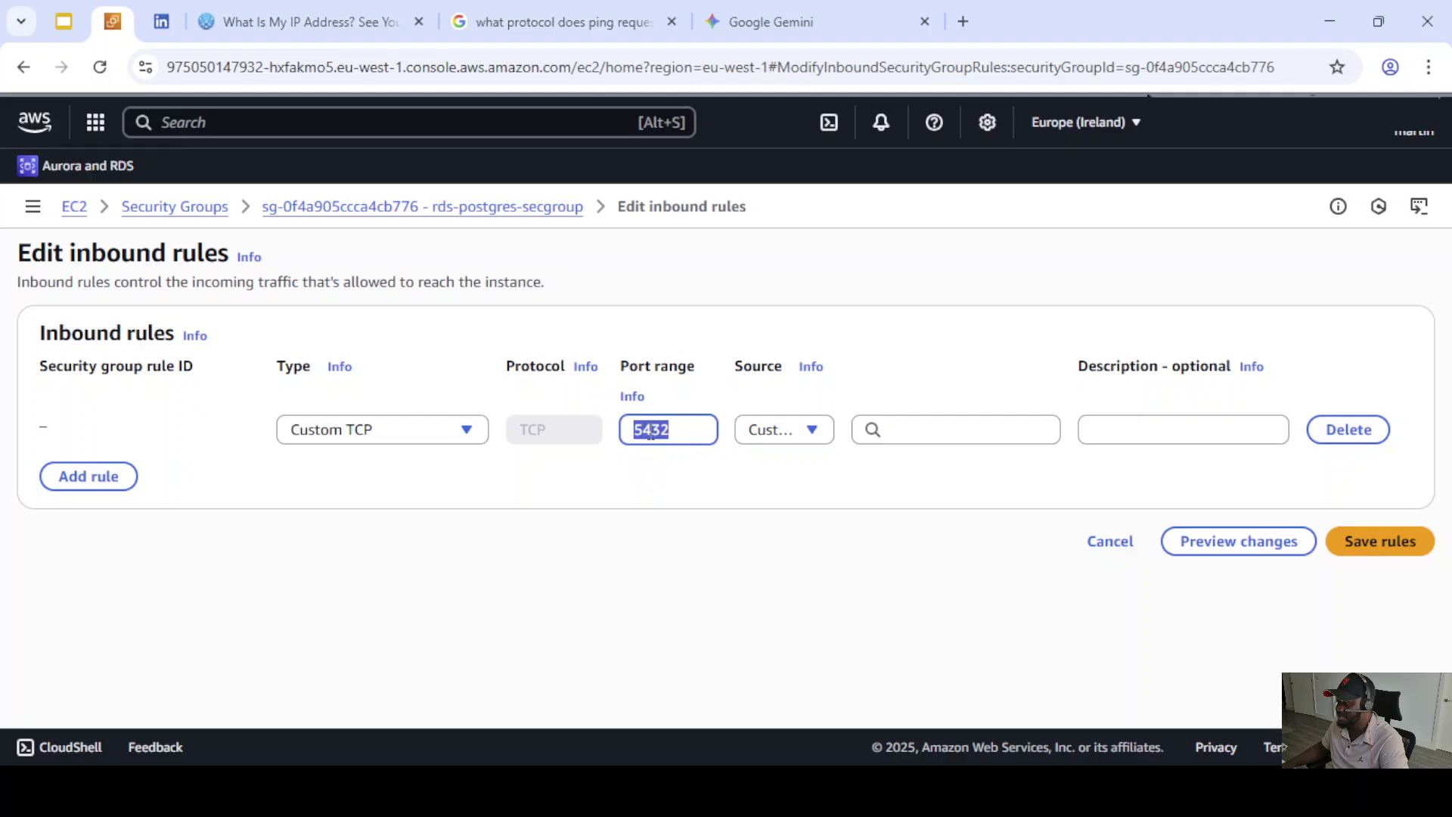
{"action": "key", "text": "BackSpace"}
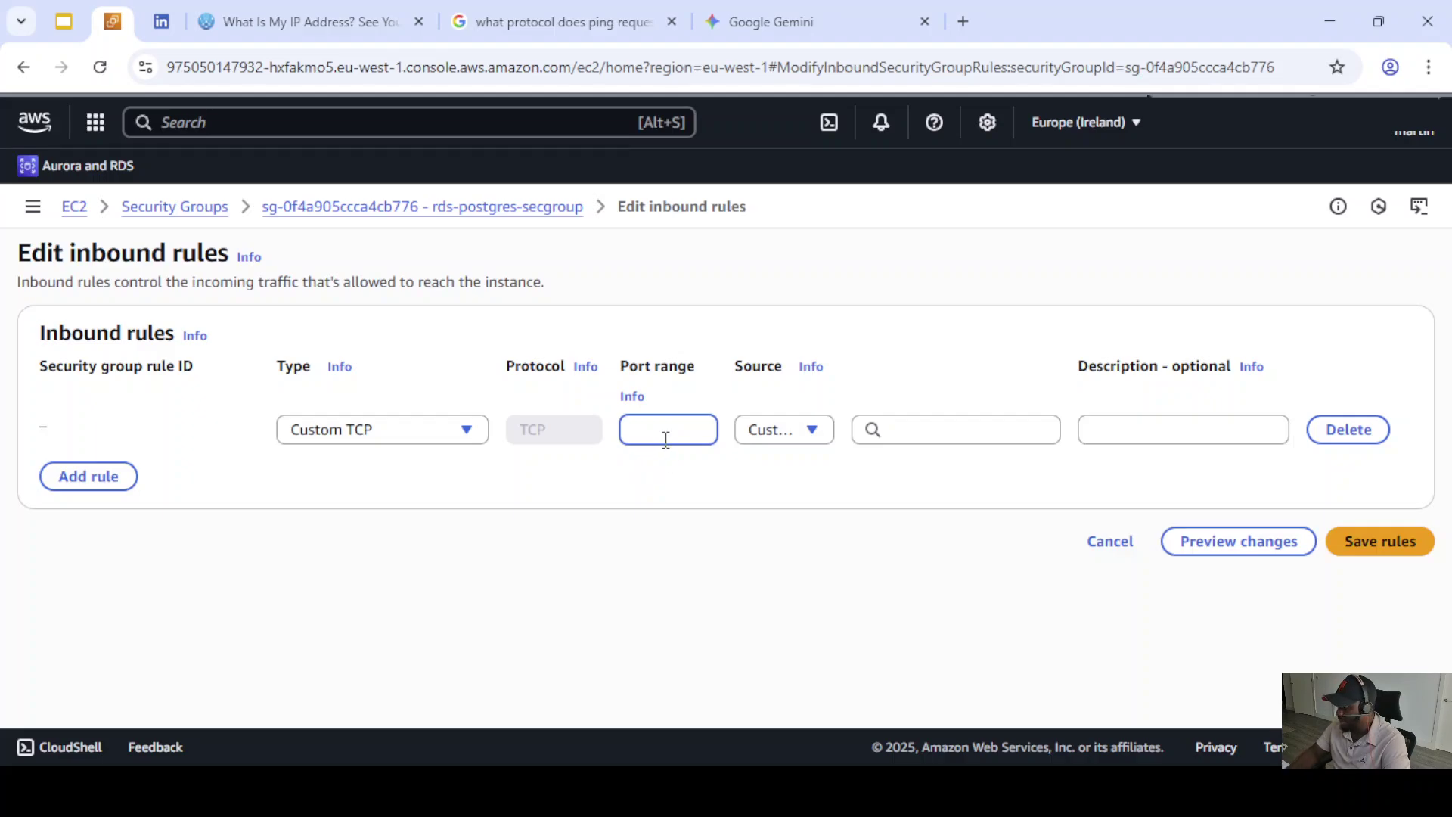
{"action": "type", "text": "2252"}
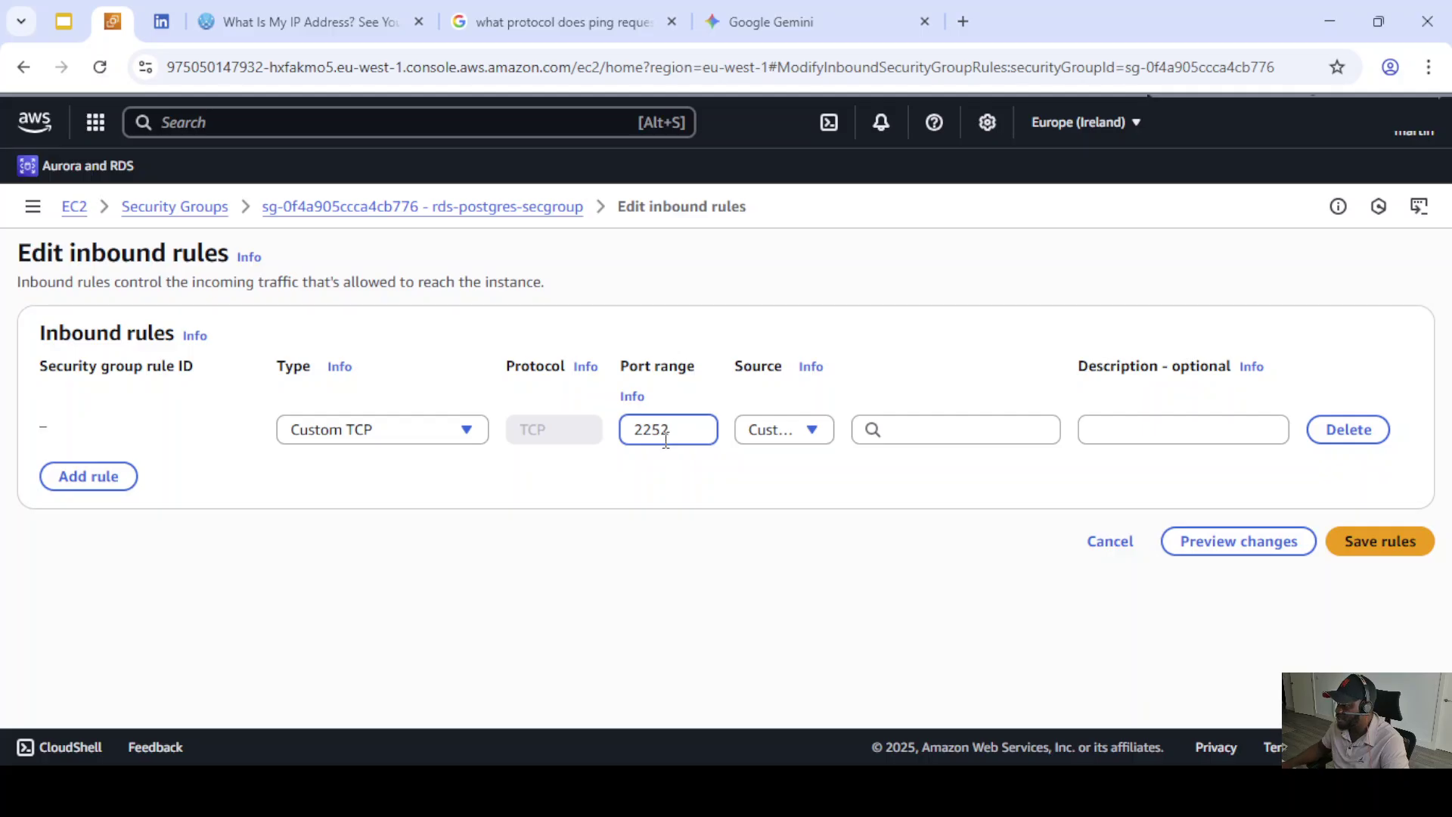
{"action": "left_click", "coordinate": [468, 431]}
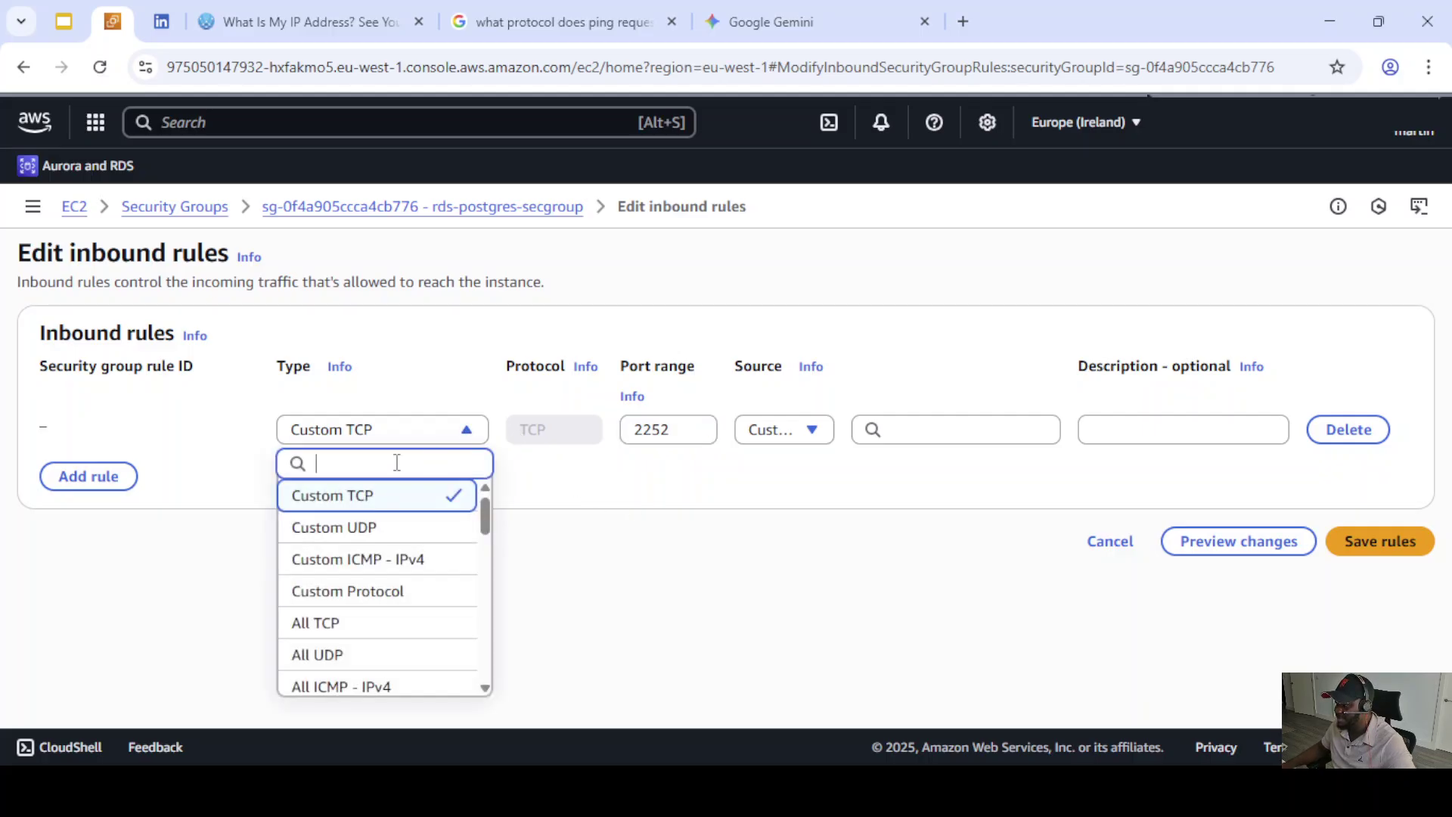
{"action": "type", "text": "pos"}
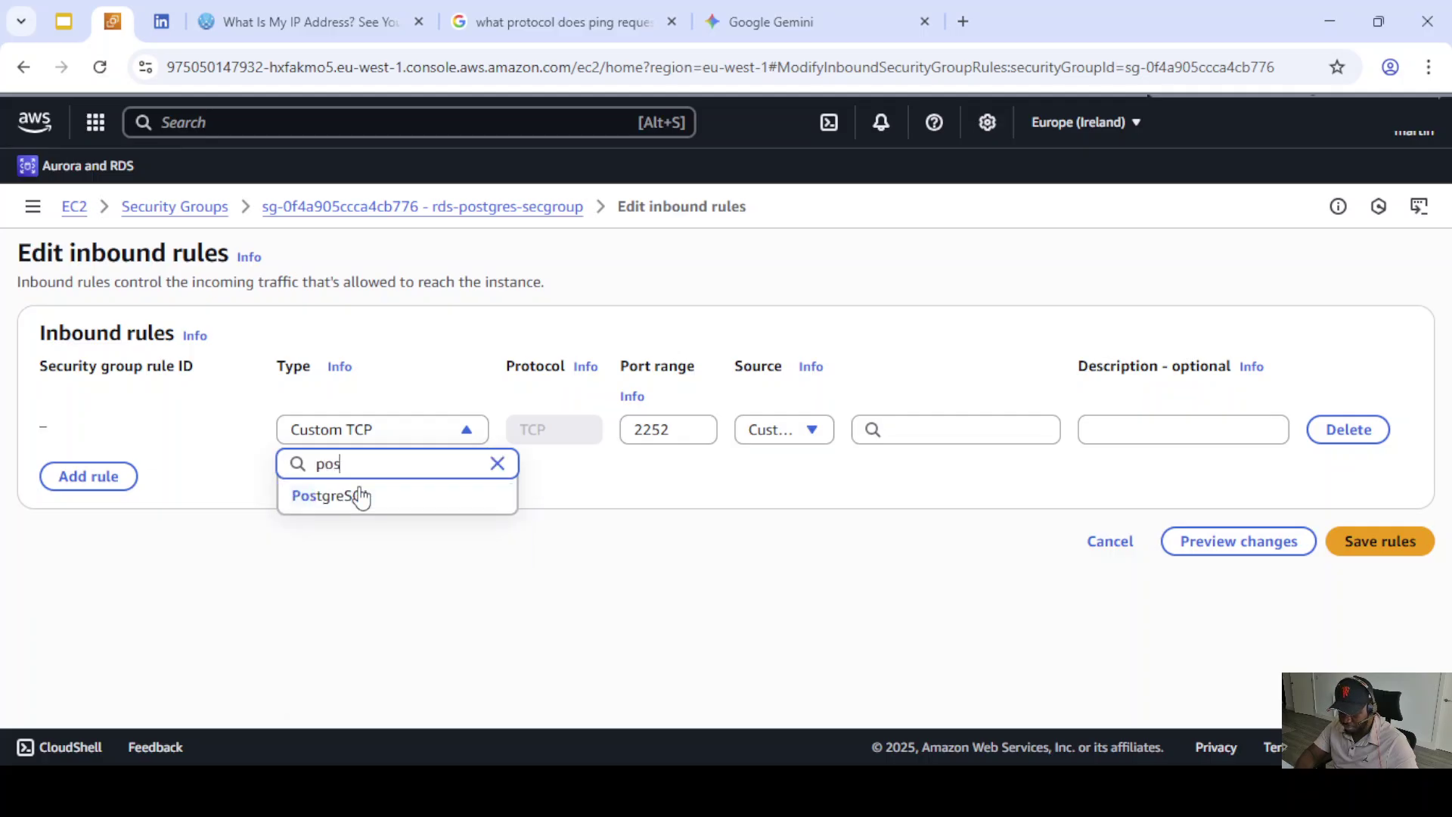
{"action": "left_click", "coordinate": [361, 497]}
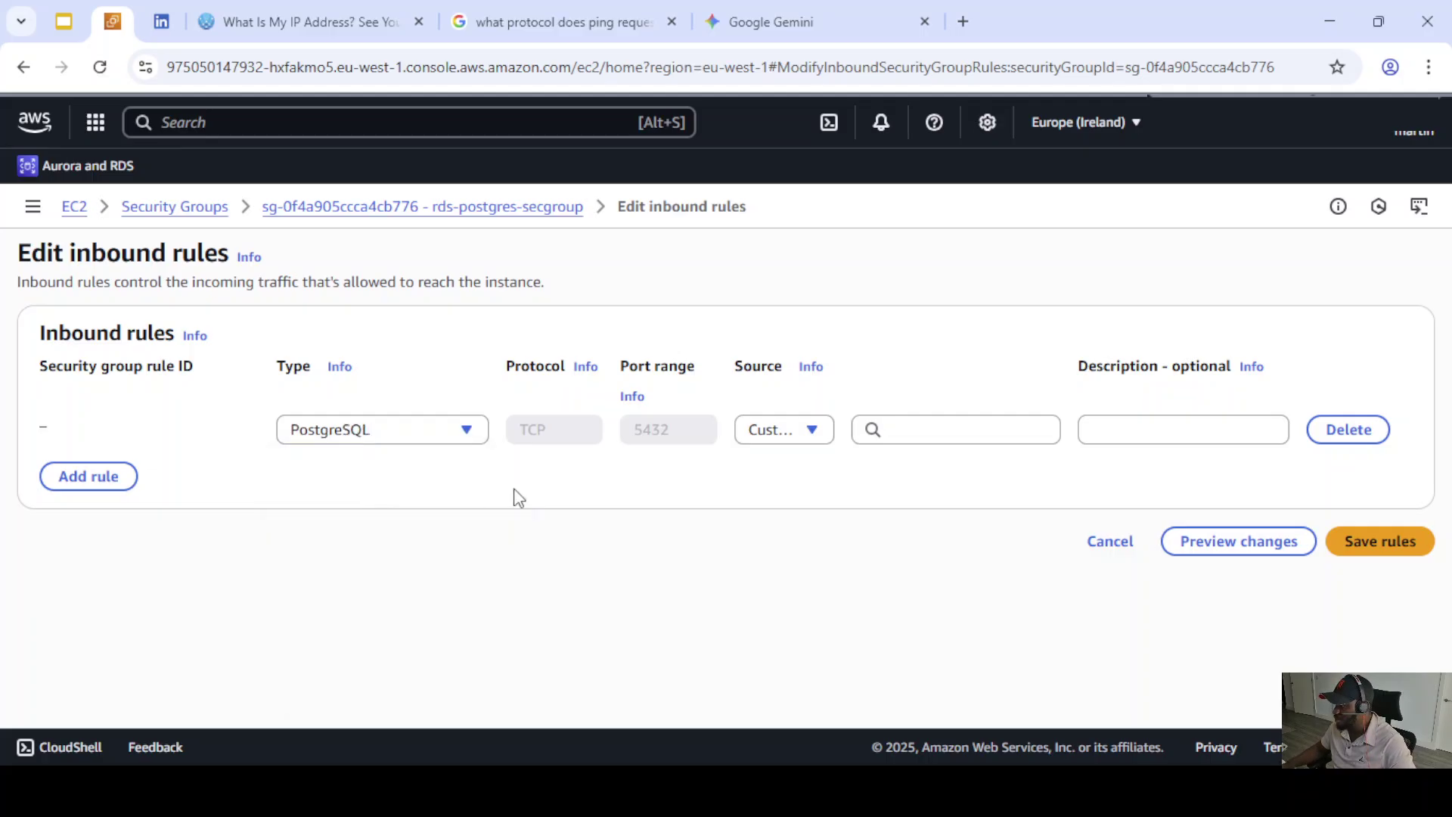
{"action": "left_click", "coordinate": [813, 432]}
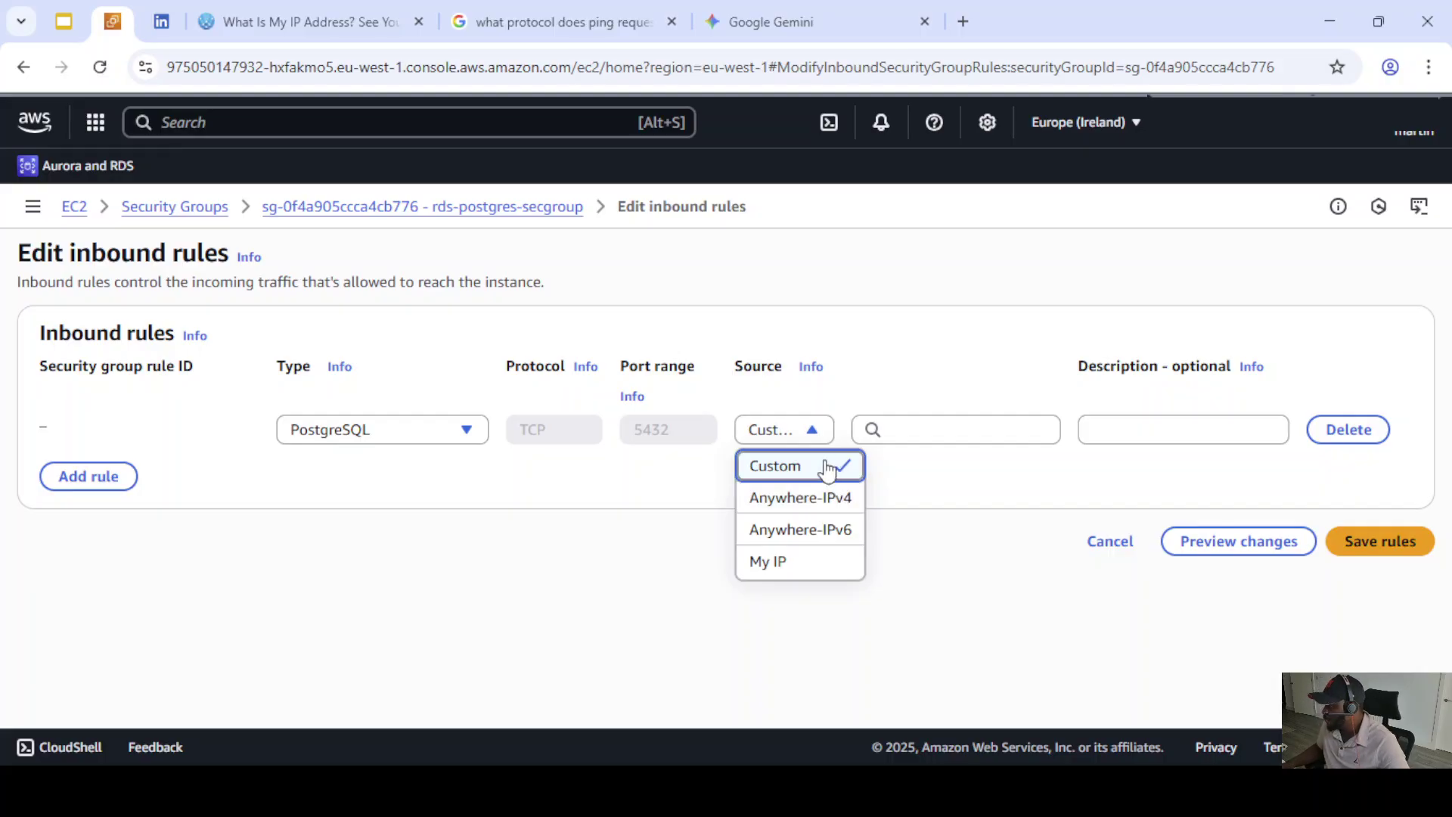
- After trying Anywhere-IPv4 and Anywhere-IPv6, set the rule's source to My IP and save
{"action": "left_click", "coordinate": [813, 499]}
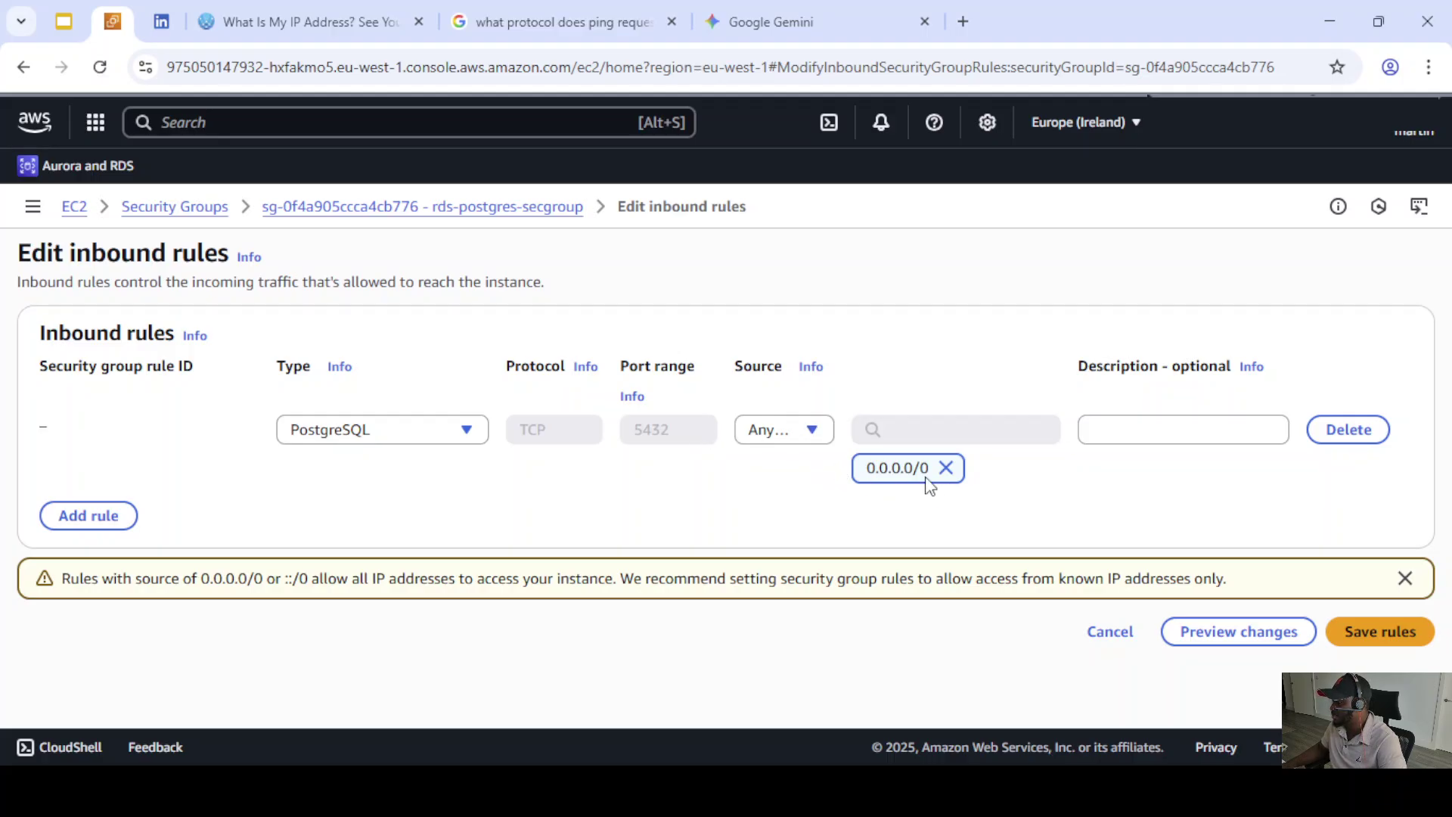
{"action": "left_click", "coordinate": [819, 430]}
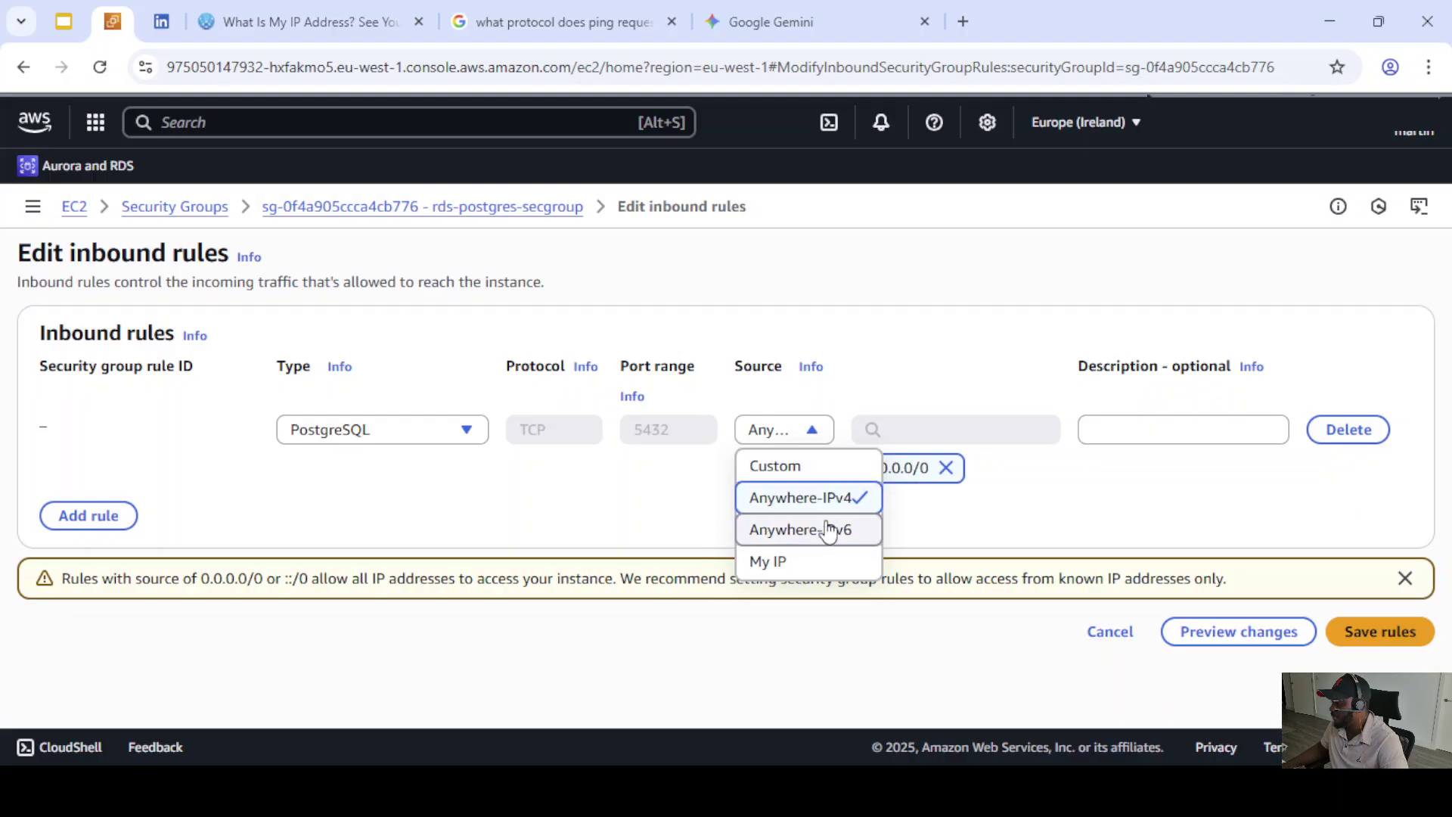
{"action": "left_click", "coordinate": [806, 531]}
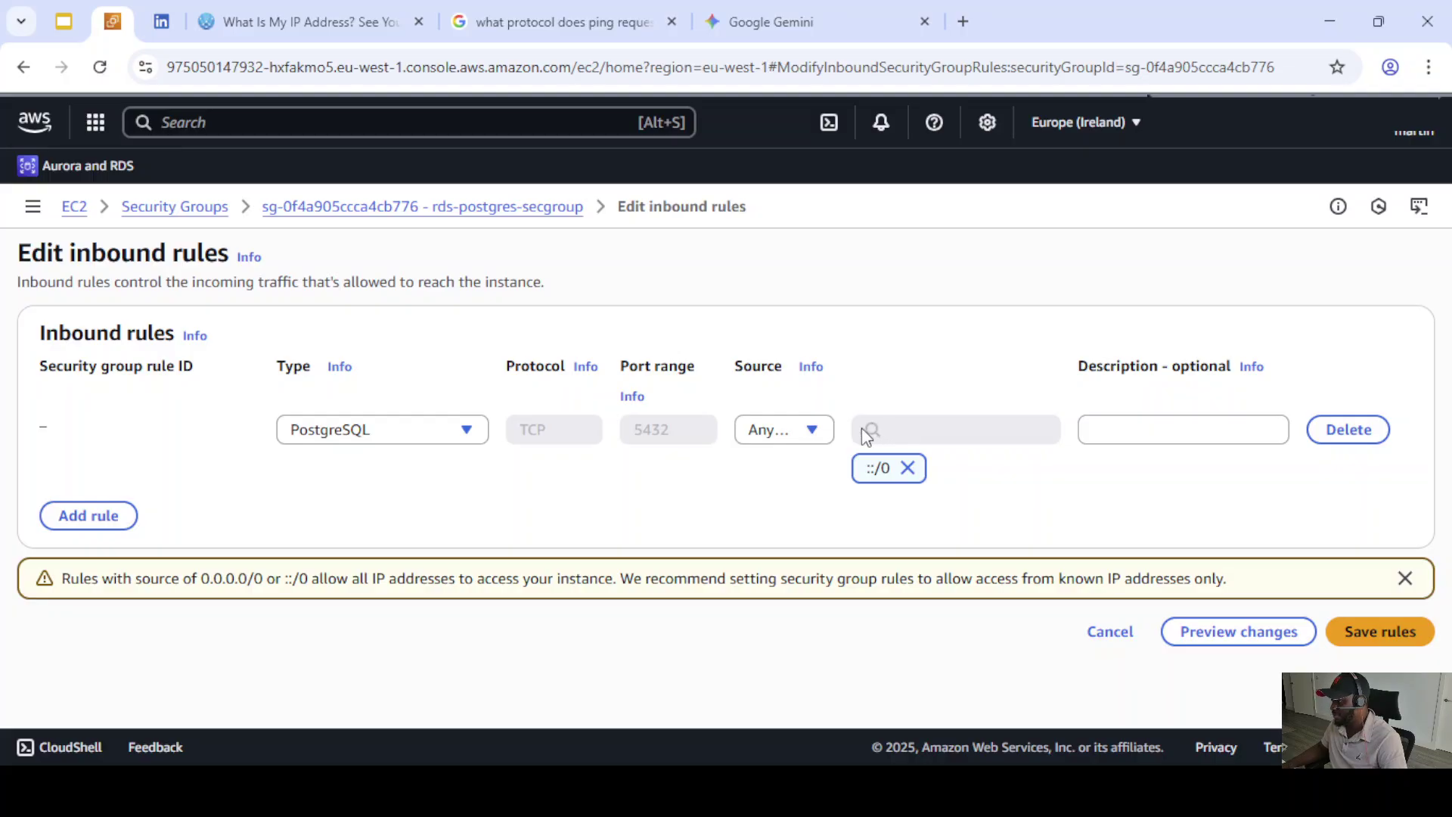
{"action": "left_click", "coordinate": [814, 437]}
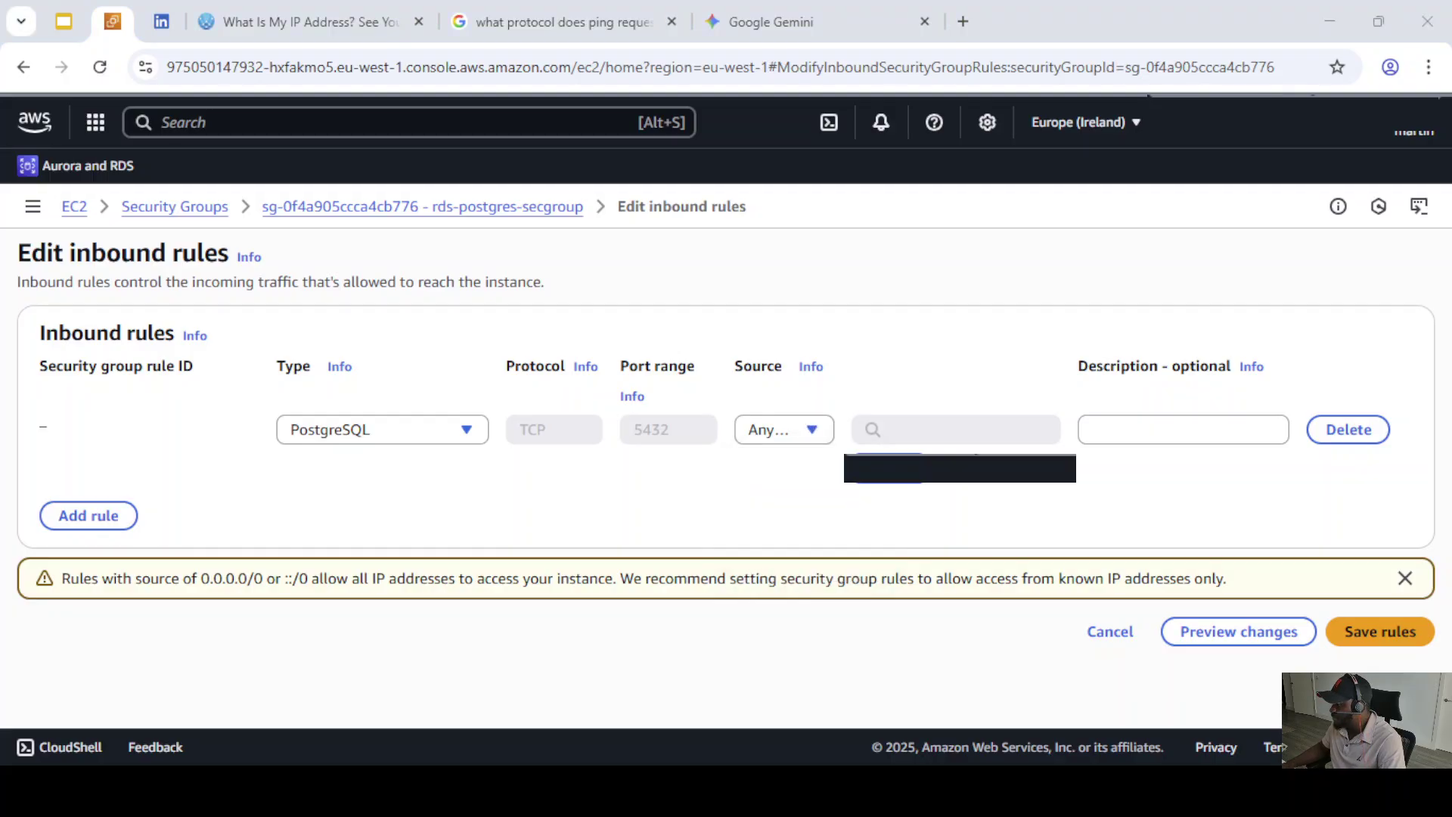
{"action": "left_click", "coordinate": [784, 429]}
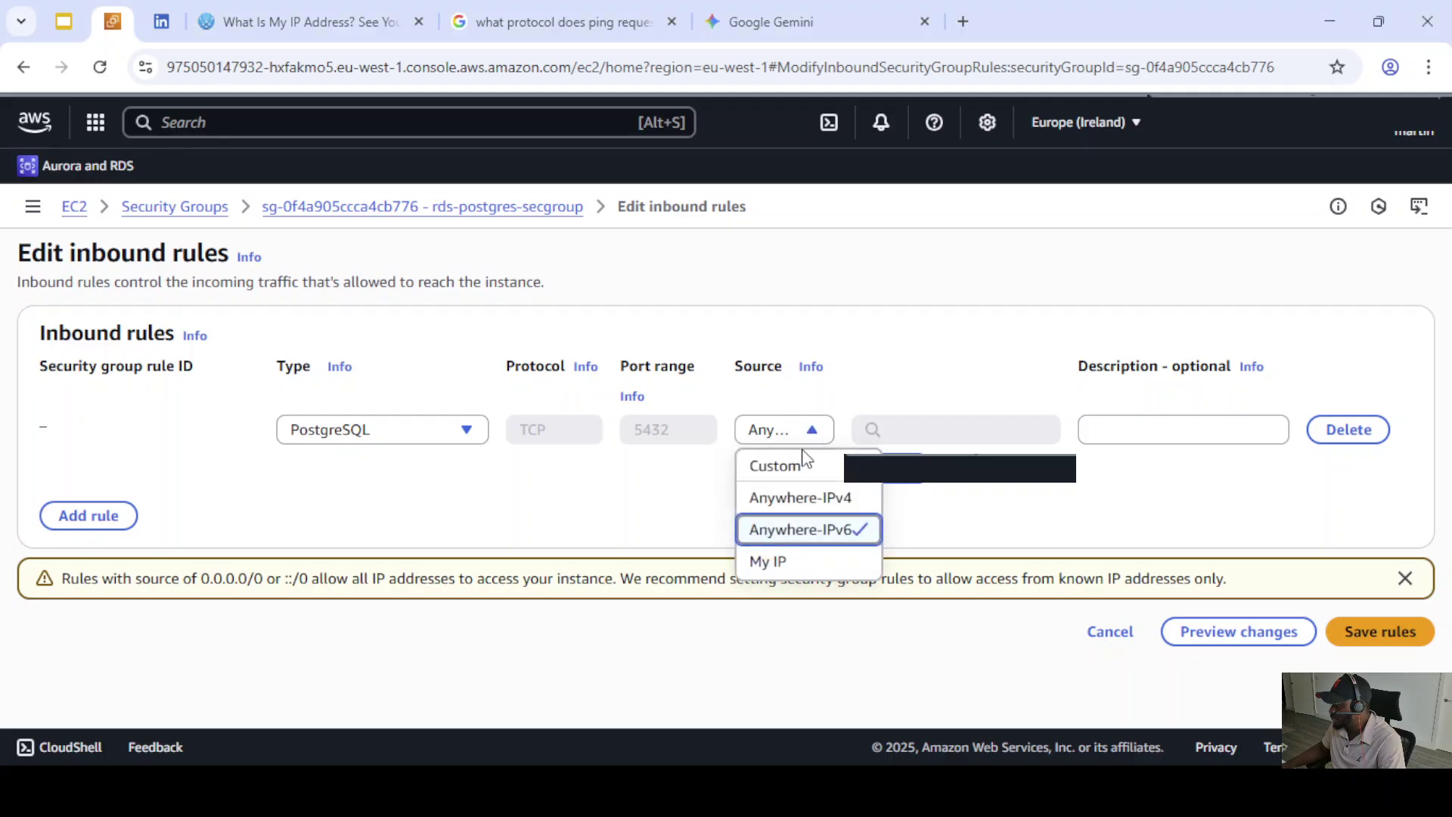
{"action": "left_click", "coordinate": [783, 571]}
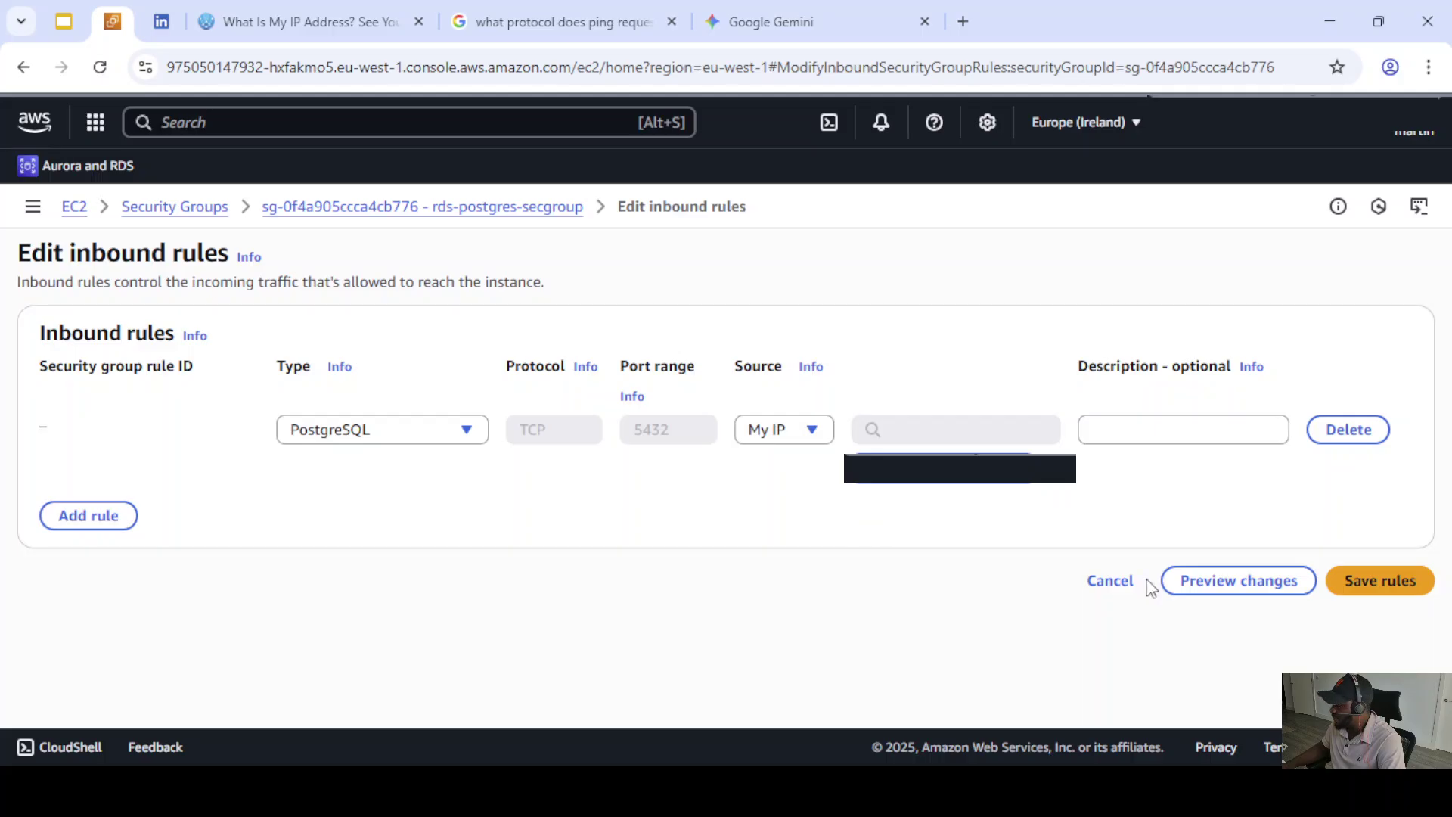
{"action": "left_click", "coordinate": [1384, 582]}
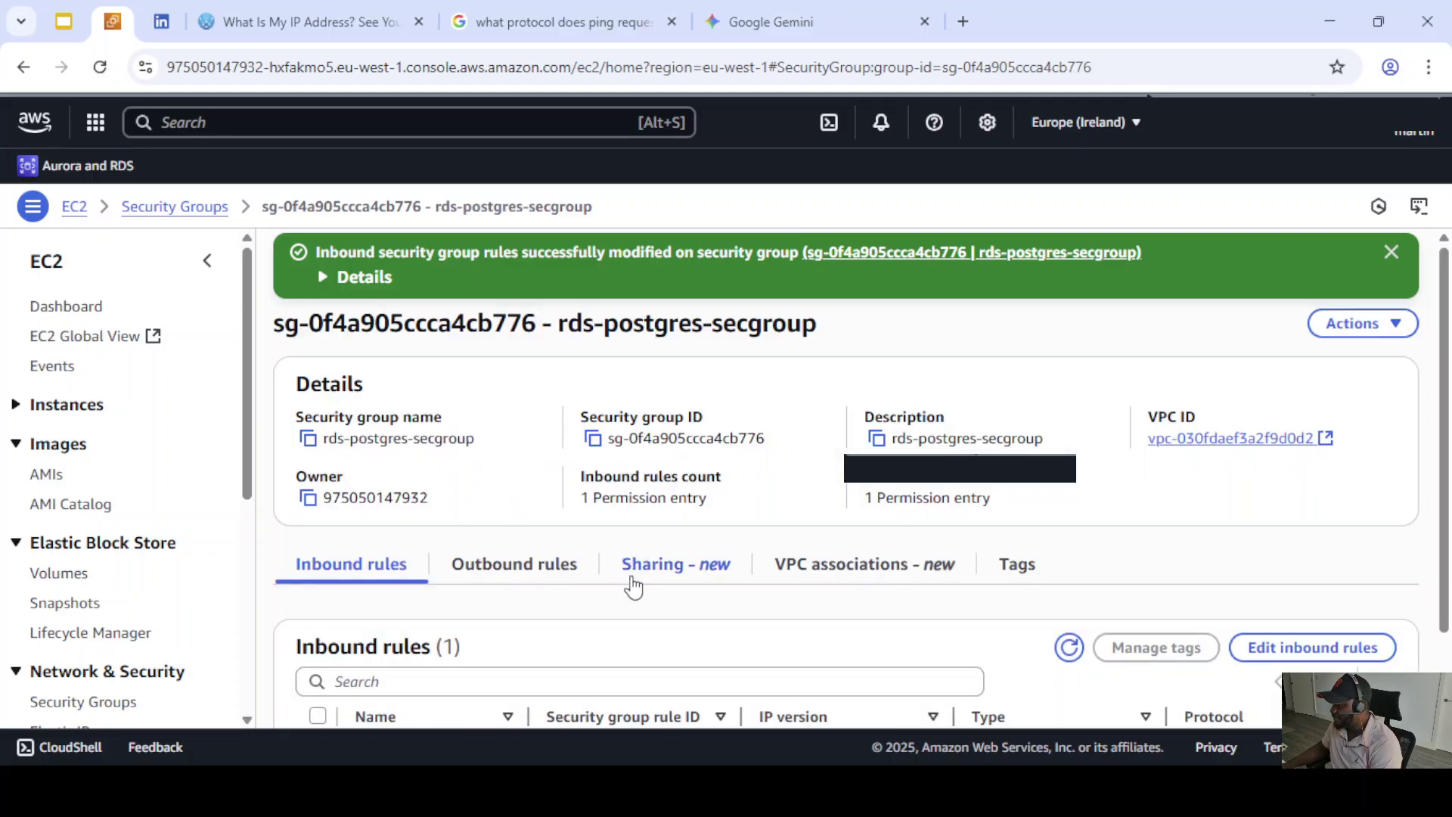
{"action": "scroll", "coordinate": [546, 569], "scroll_direction": "down", "scroll_amount": 1}
{"action": "scroll", "coordinate": [583, 580], "scroll_direction": "up", "scroll_amount": 1}
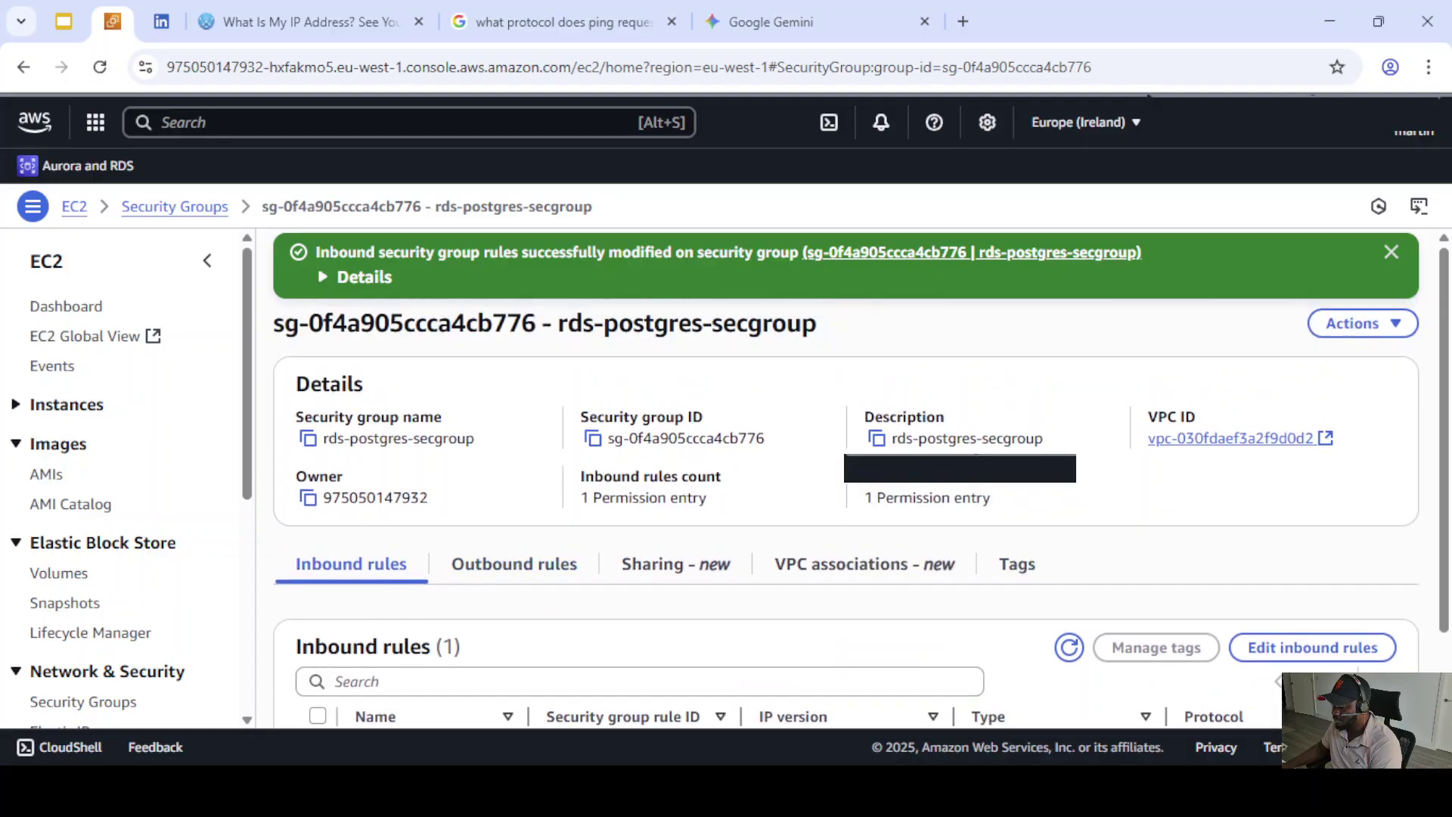
{"action": "scroll", "coordinate": [665, 568], "scroll_direction": "down", "scroll_amount": 1}
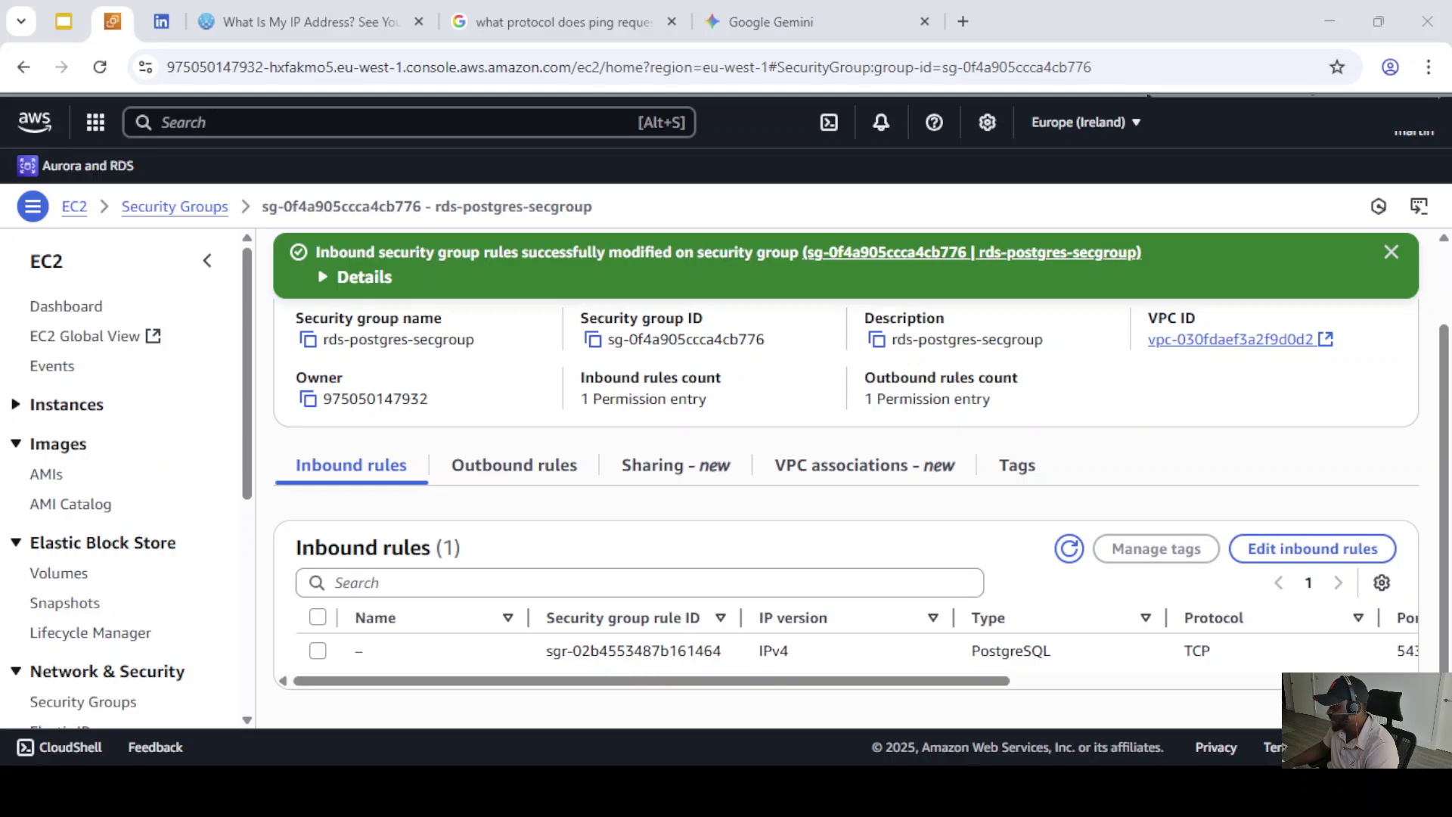
{"action": "left_click_drag", "start_coordinate": [1000, 681], "coordinate": [1036, 683]}
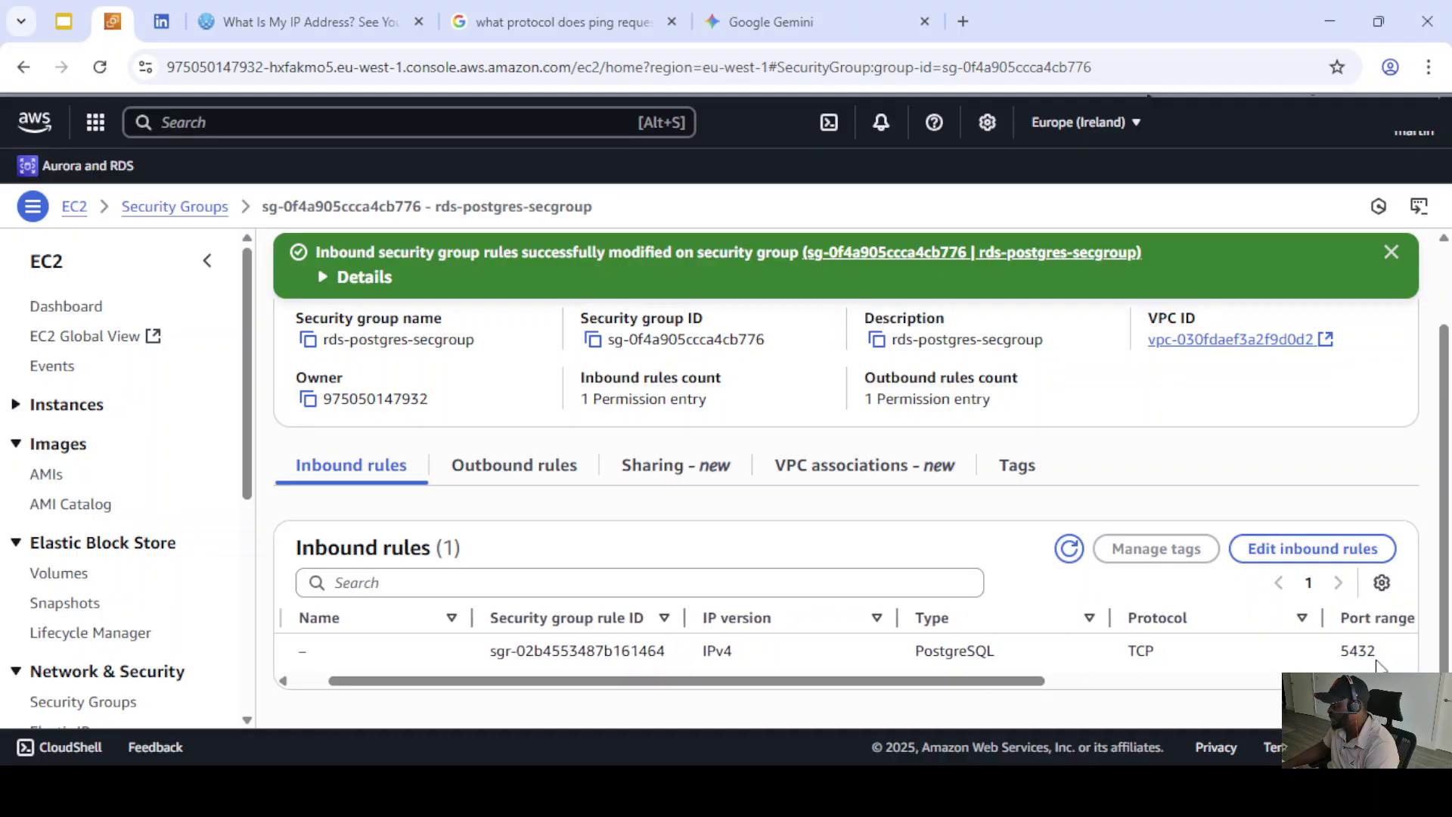
{"action": "left_click_drag", "start_coordinate": [1031, 688], "coordinate": [1044, 690]}
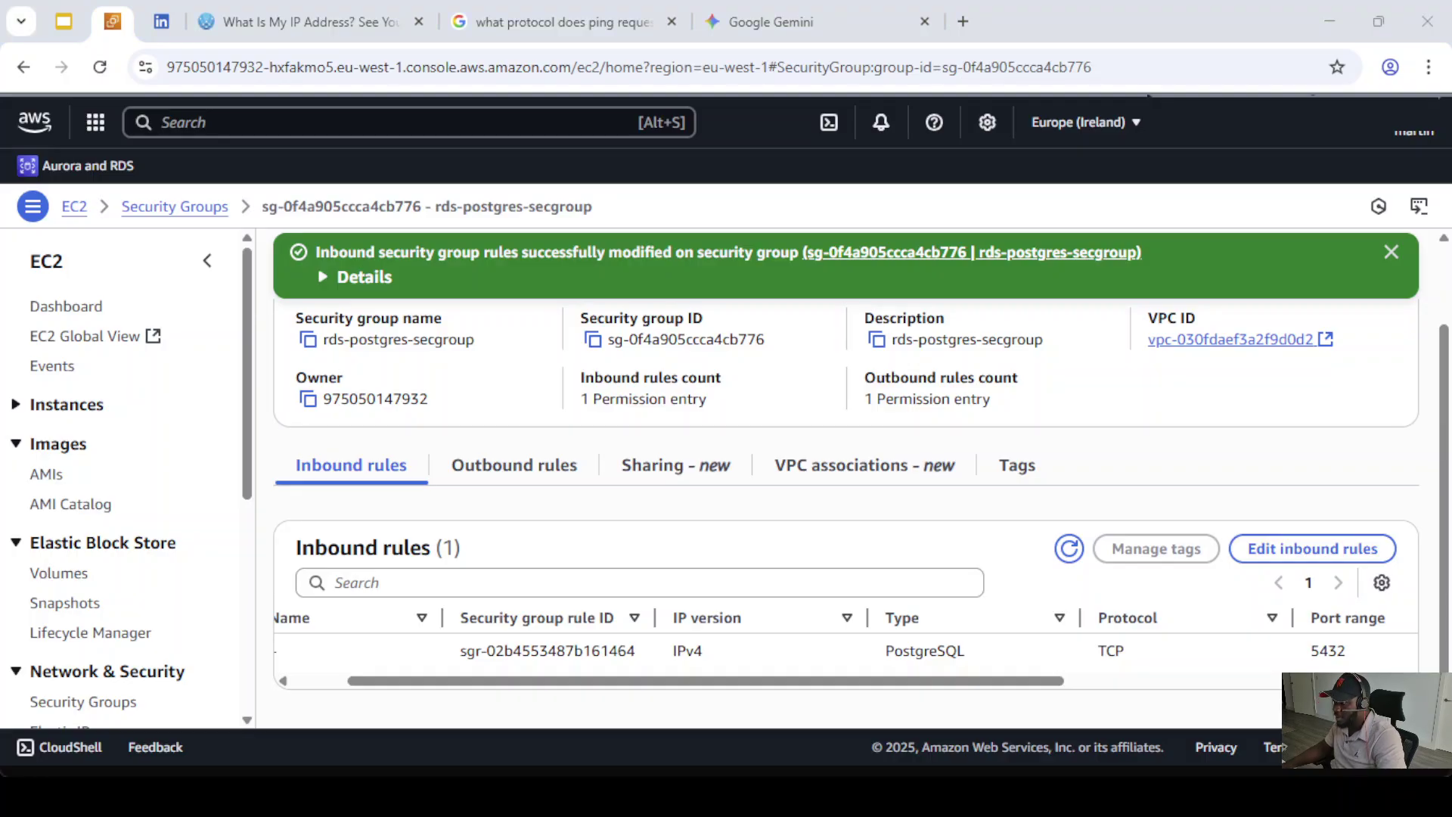
{"action": "scroll", "coordinate": [845, 484], "scroll_direction": "up", "scroll_amount": 2}
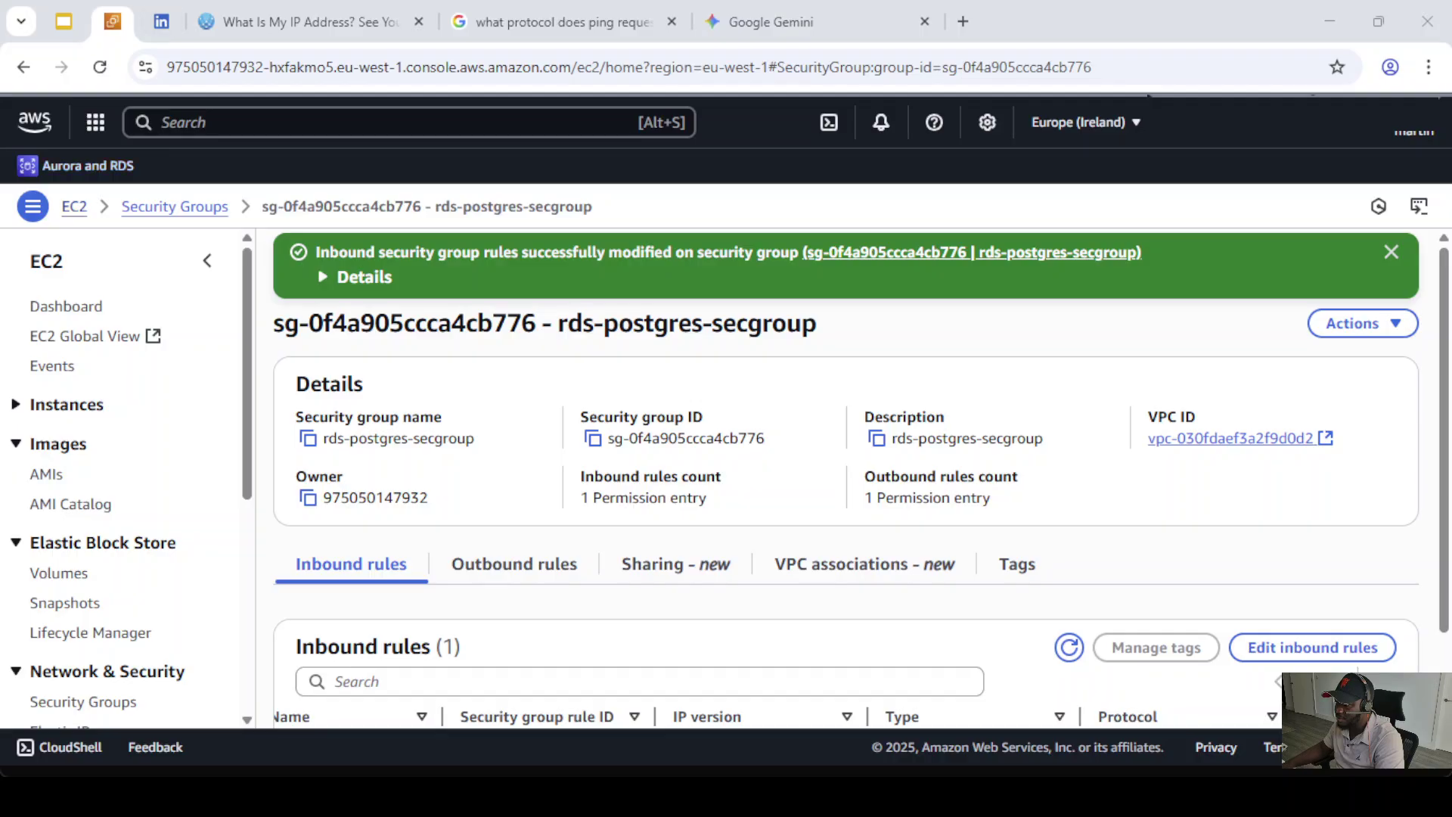
- Copy the rds-postgres-db endpoint from Aurora and RDS Databases, then switch to Command Prompt
{"action": "left_click", "coordinate": [84, 164]}
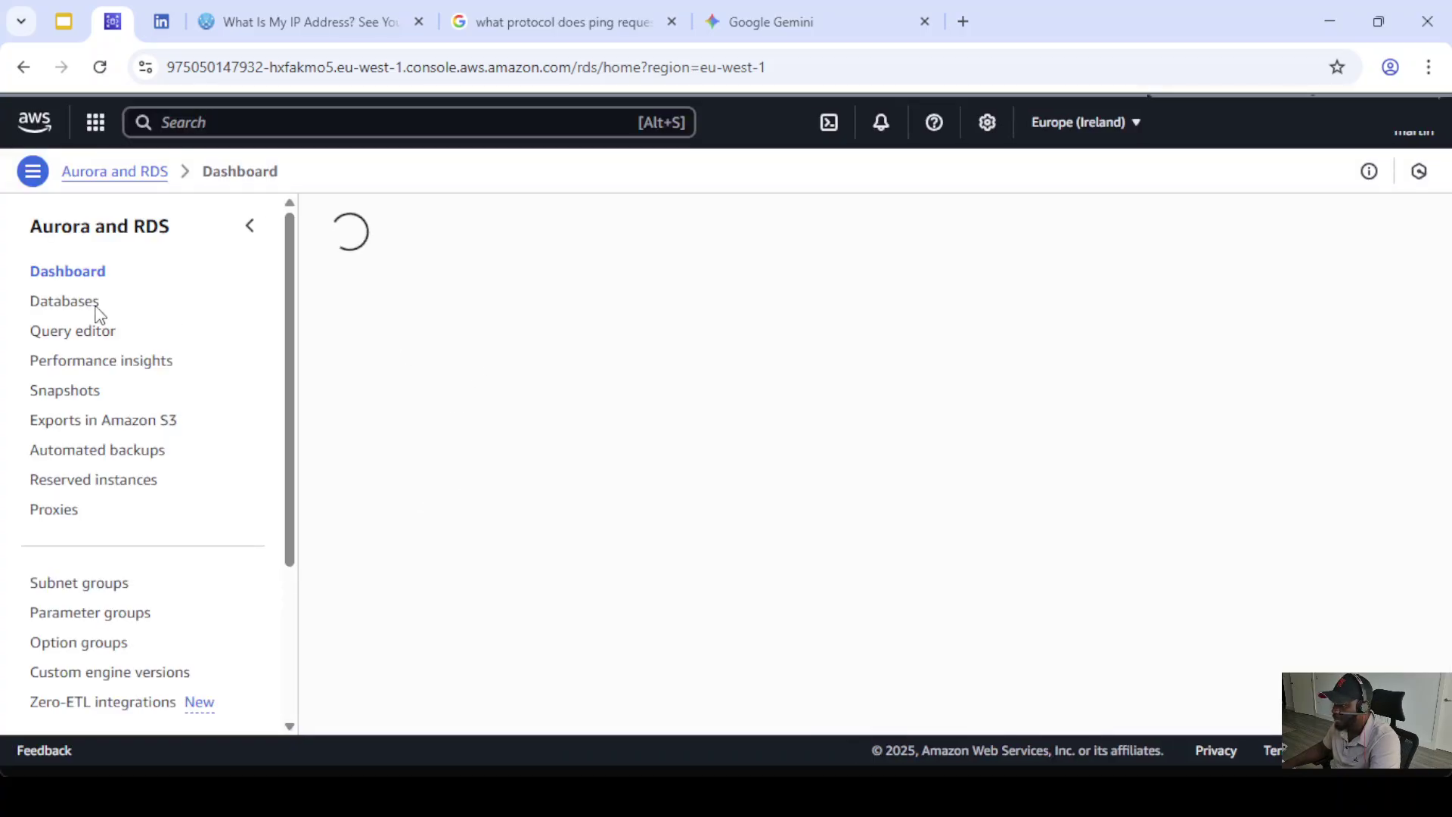
{"action": "left_click", "coordinate": [79, 347]}
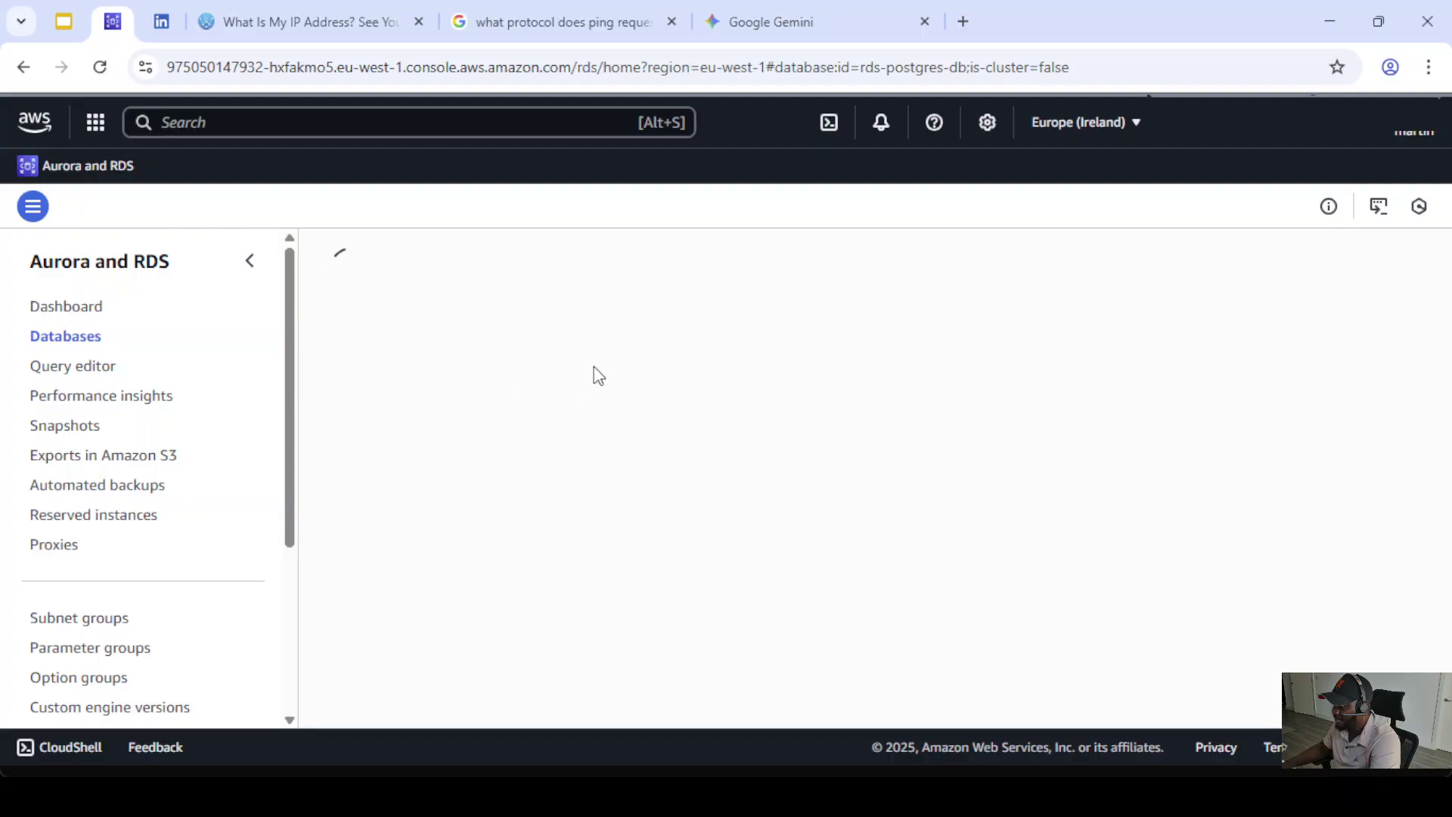
{"action": "scroll", "coordinate": [415, 421], "scroll_direction": "down", "scroll_amount": 4}
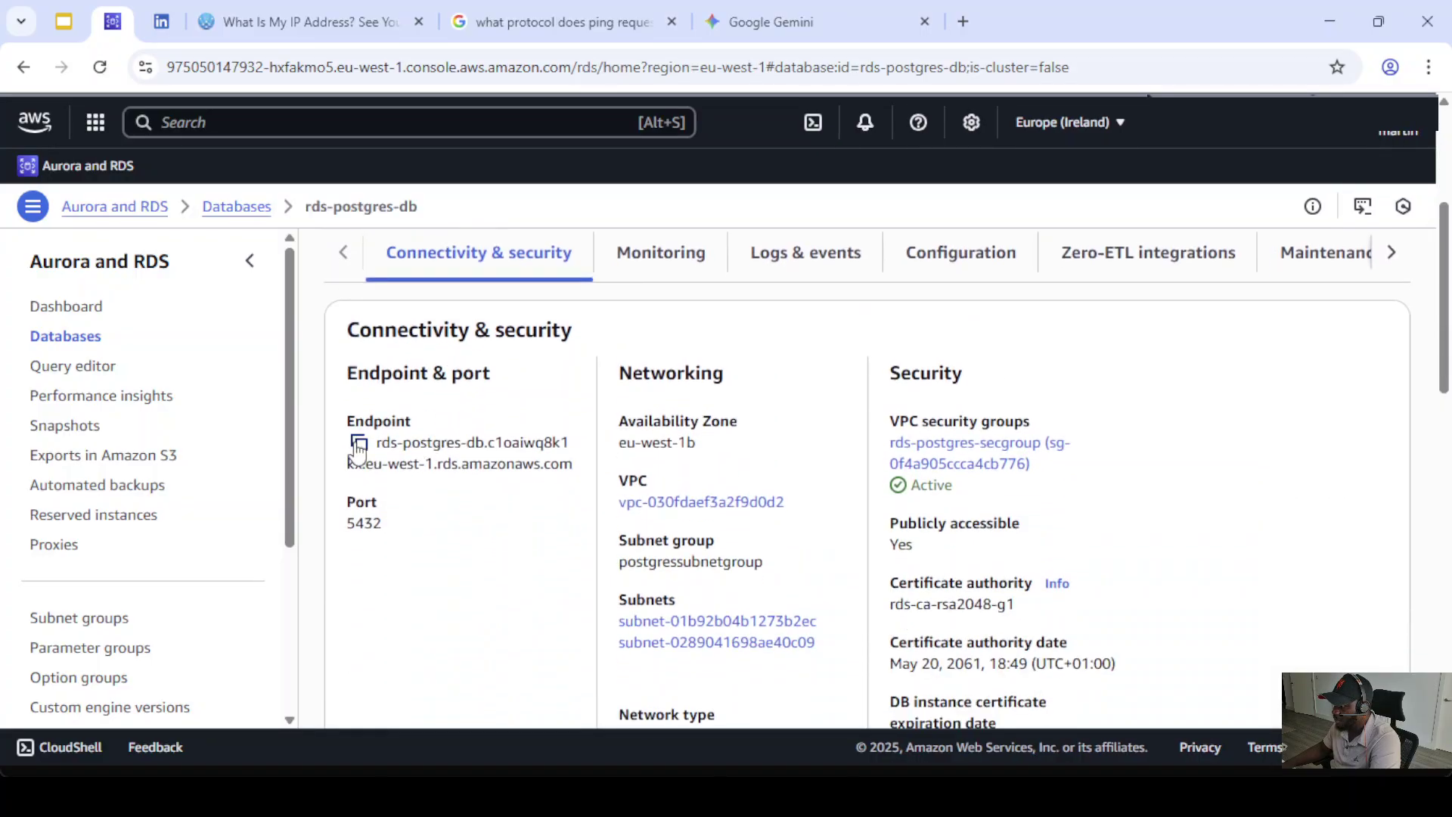
{"action": "left_click", "coordinate": [359, 442]}
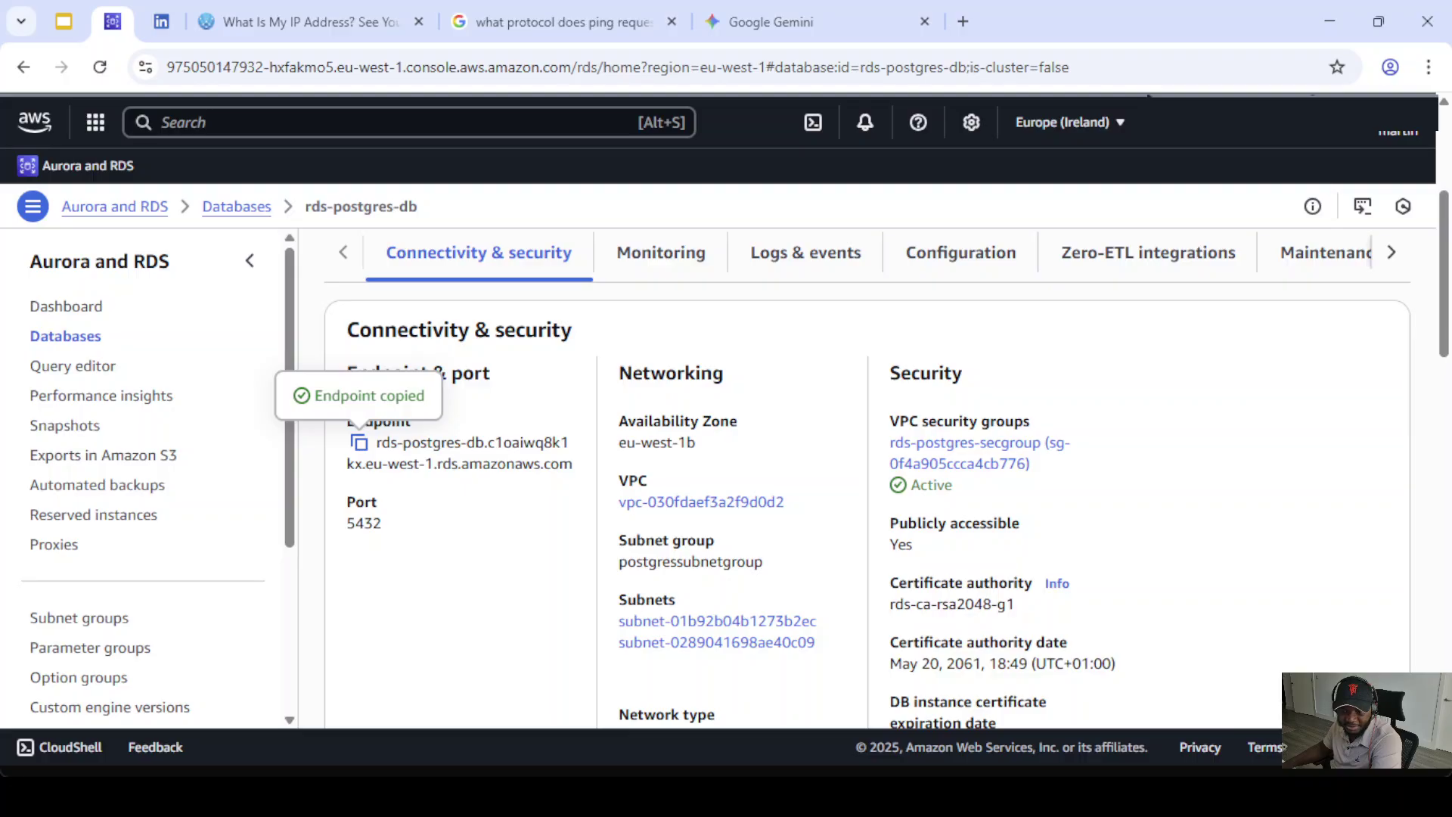
{"action": "key", "text": "alt+Tab"}
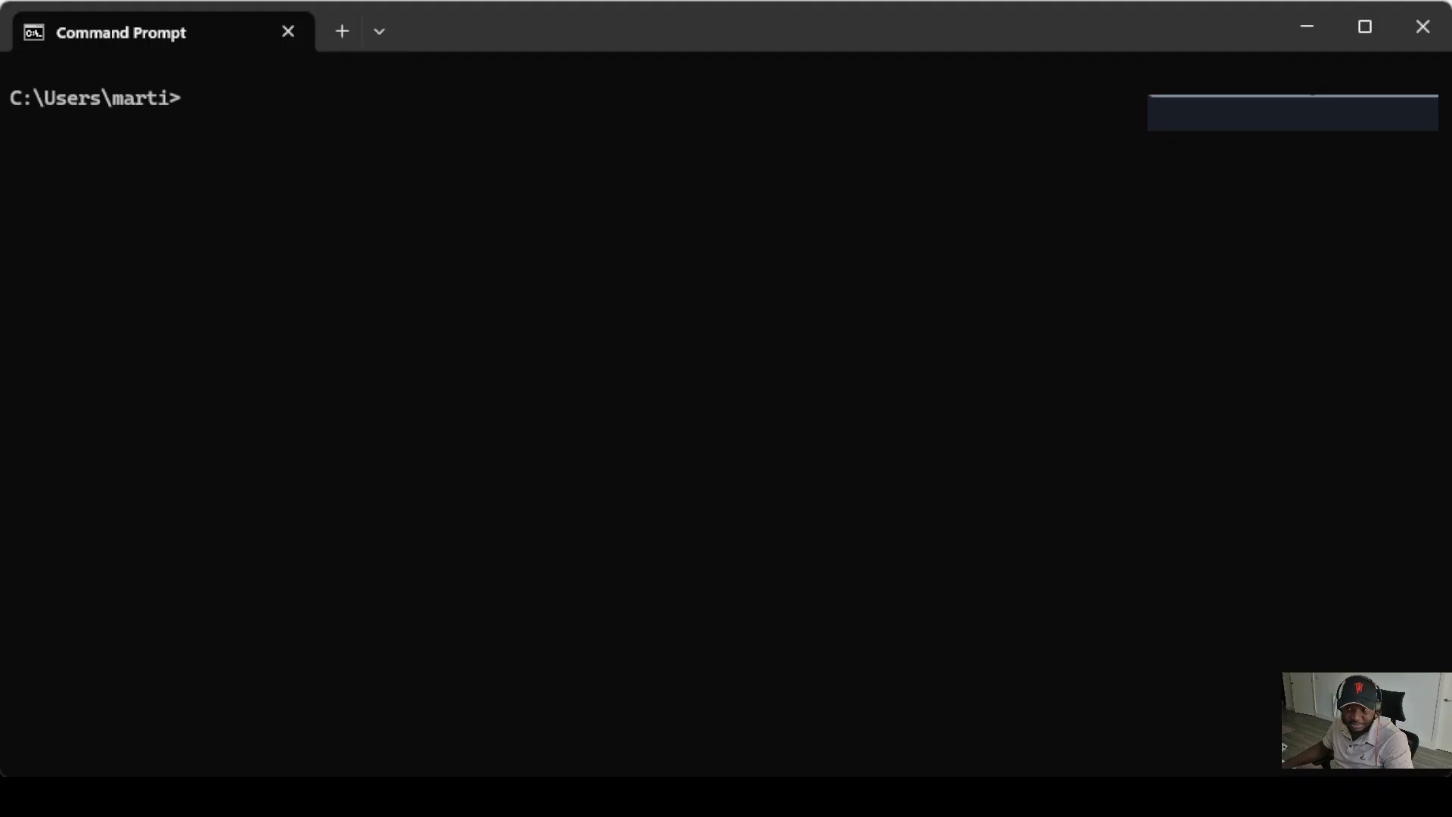
- Paste the psql -h <endpoint> -p 5432 connection command at the prompt
{"action": "key", "text": "ctrl+v"}
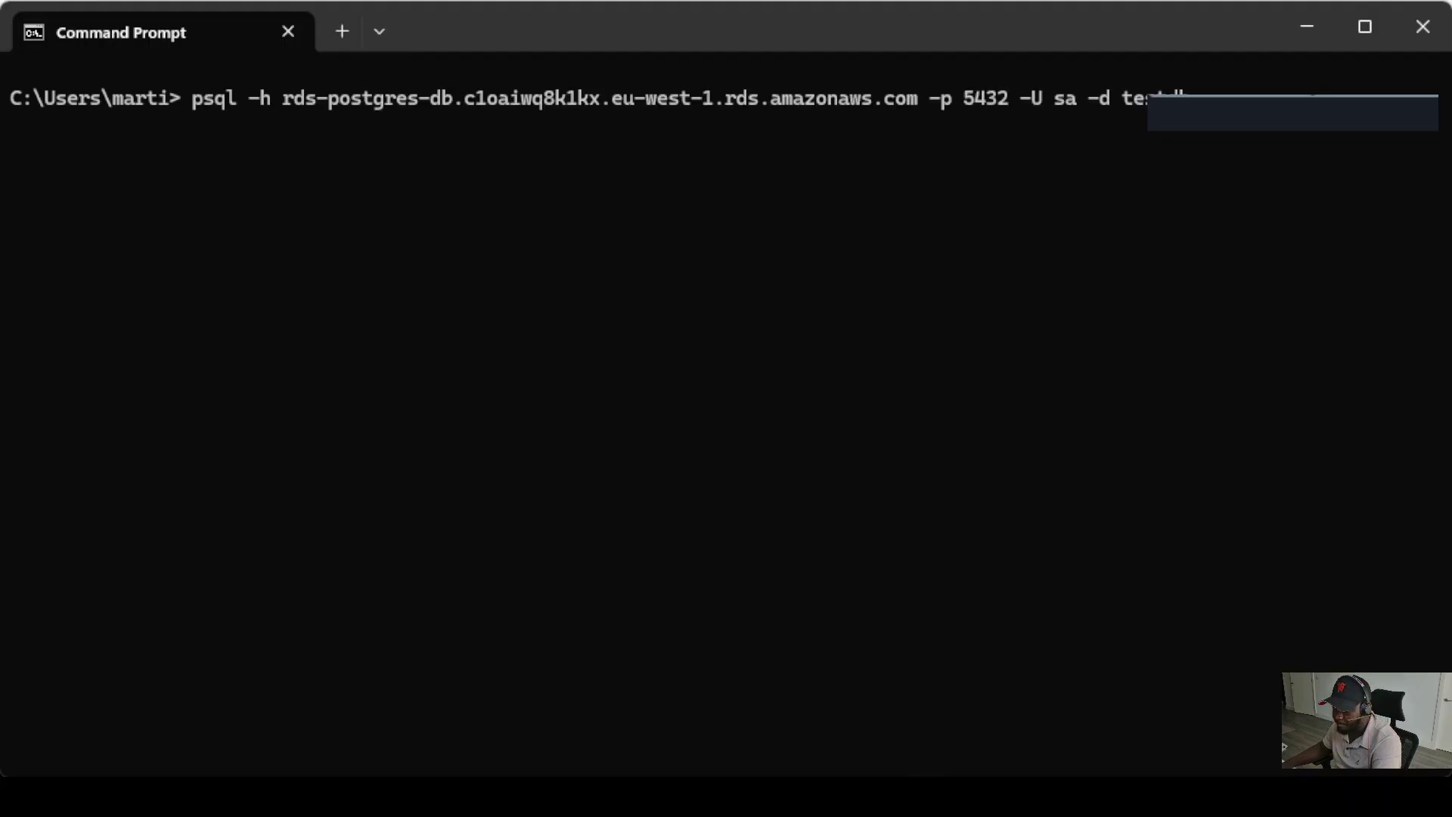
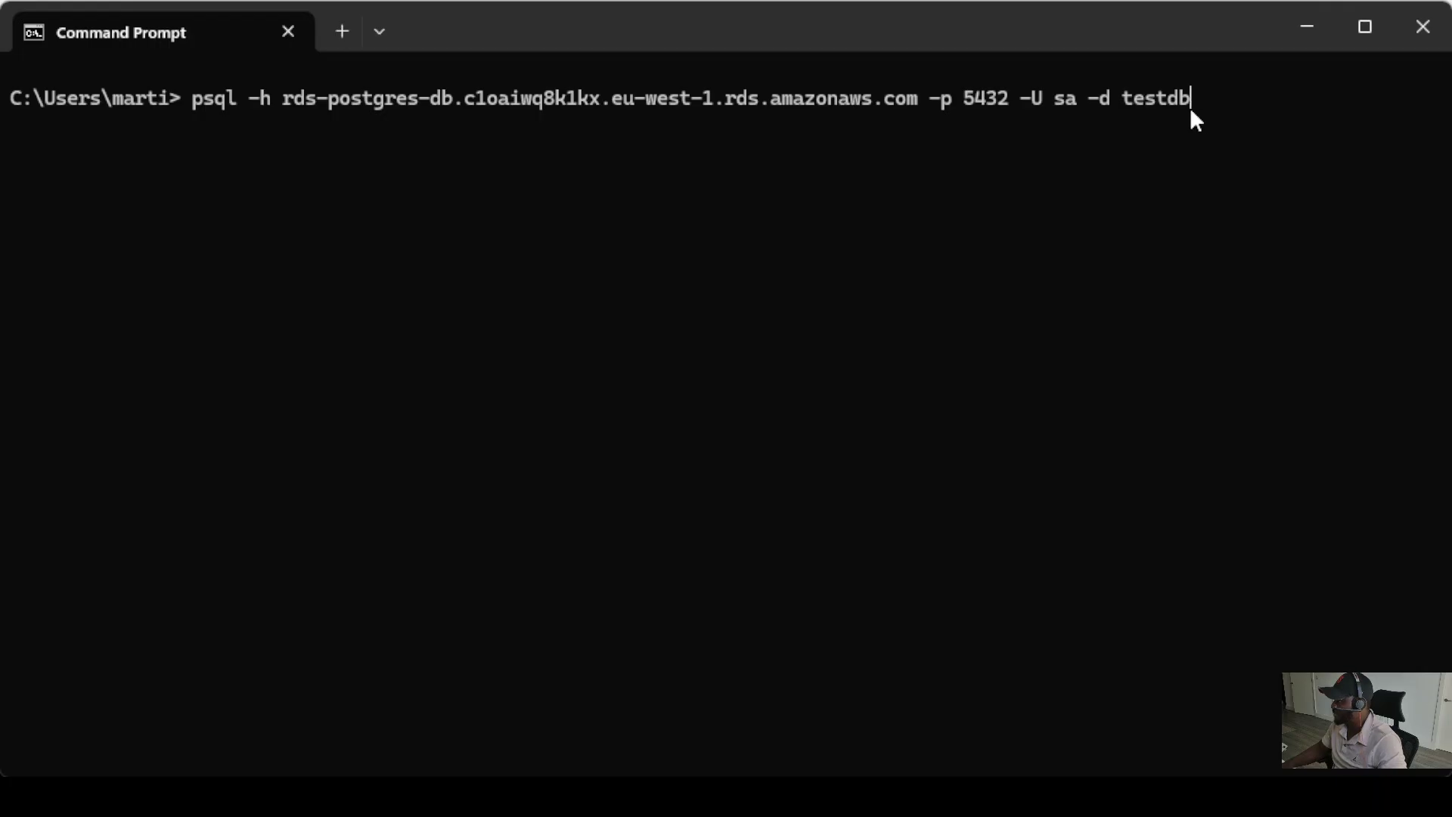
- Connect psql to testdb on the RDS host with the password, then list roles with \du
{"action": "key", "text": "Return"}
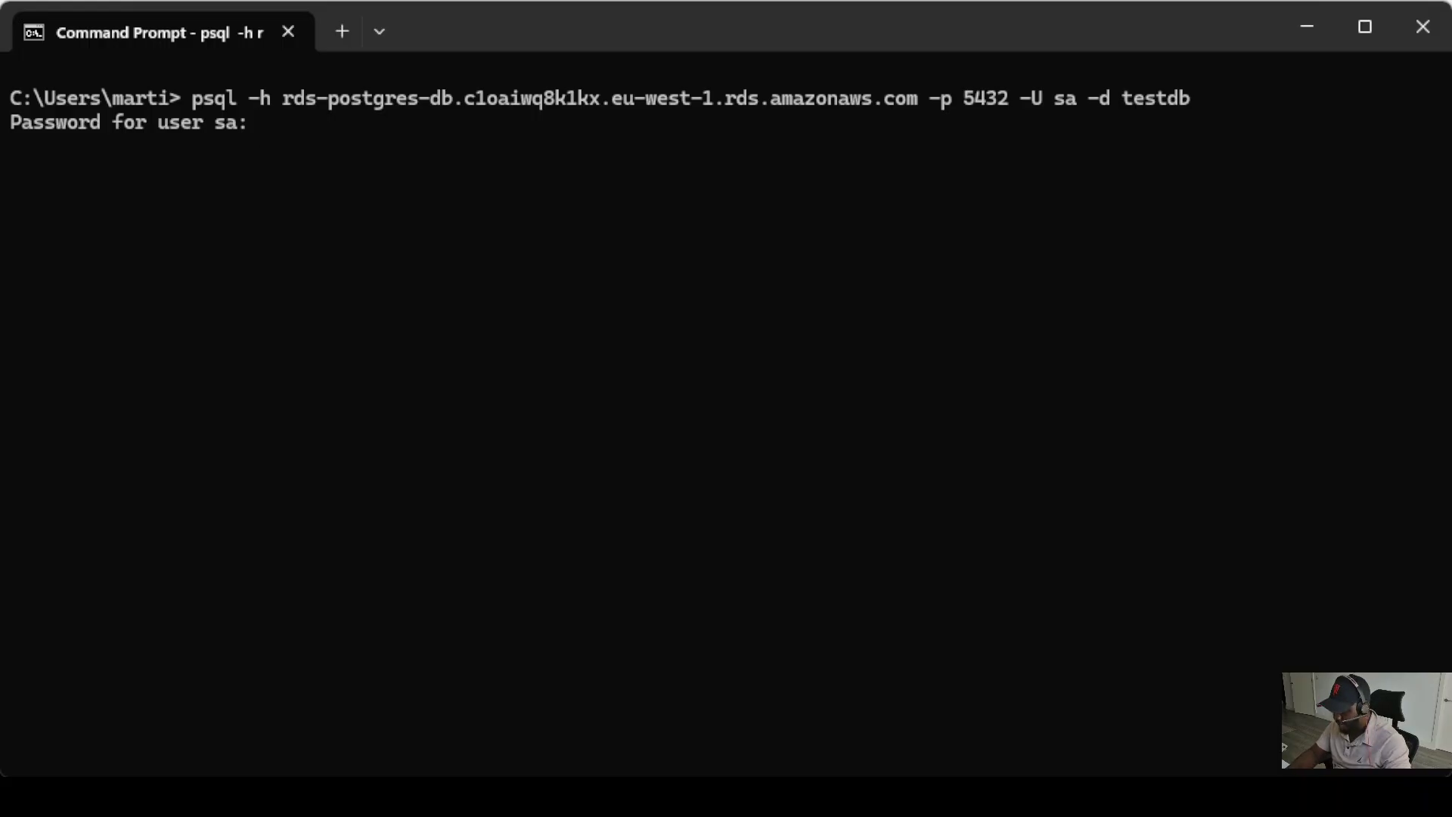
{"action": "key", "text": "Return"}
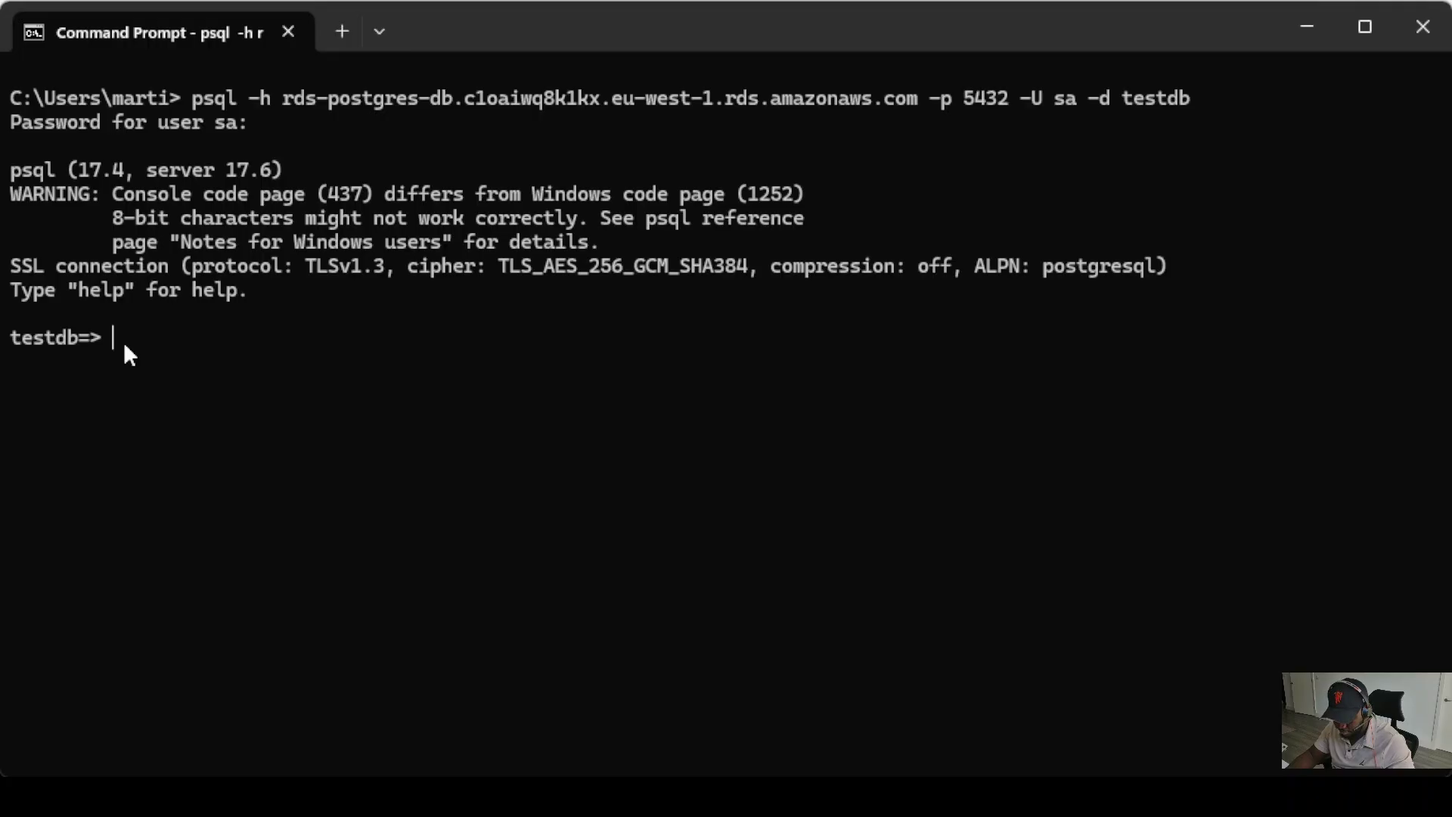
{"action": "type", "text": "\\"}
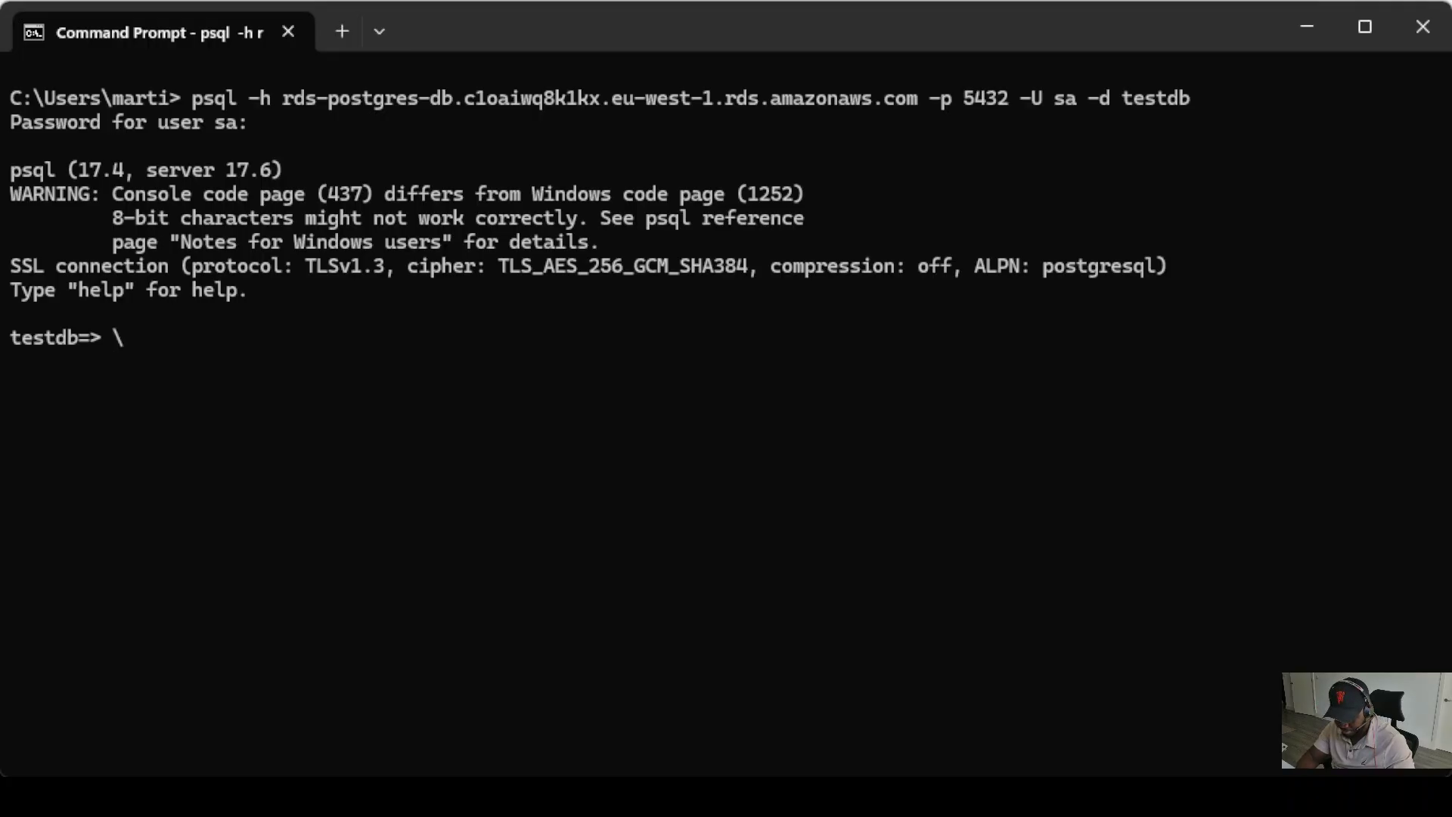
{"action": "type", "text": "du"}
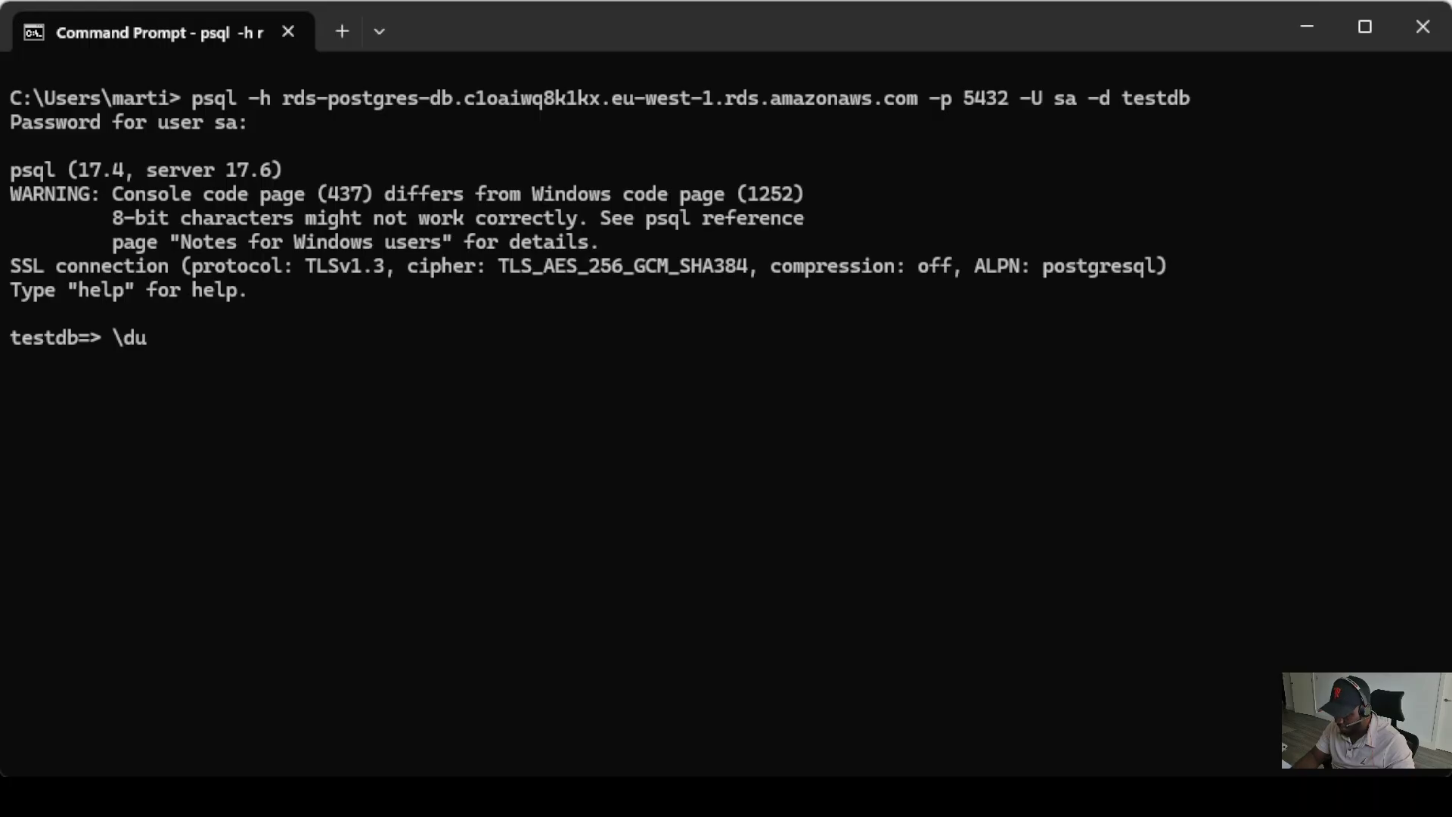
{"action": "key", "text": "Return"}
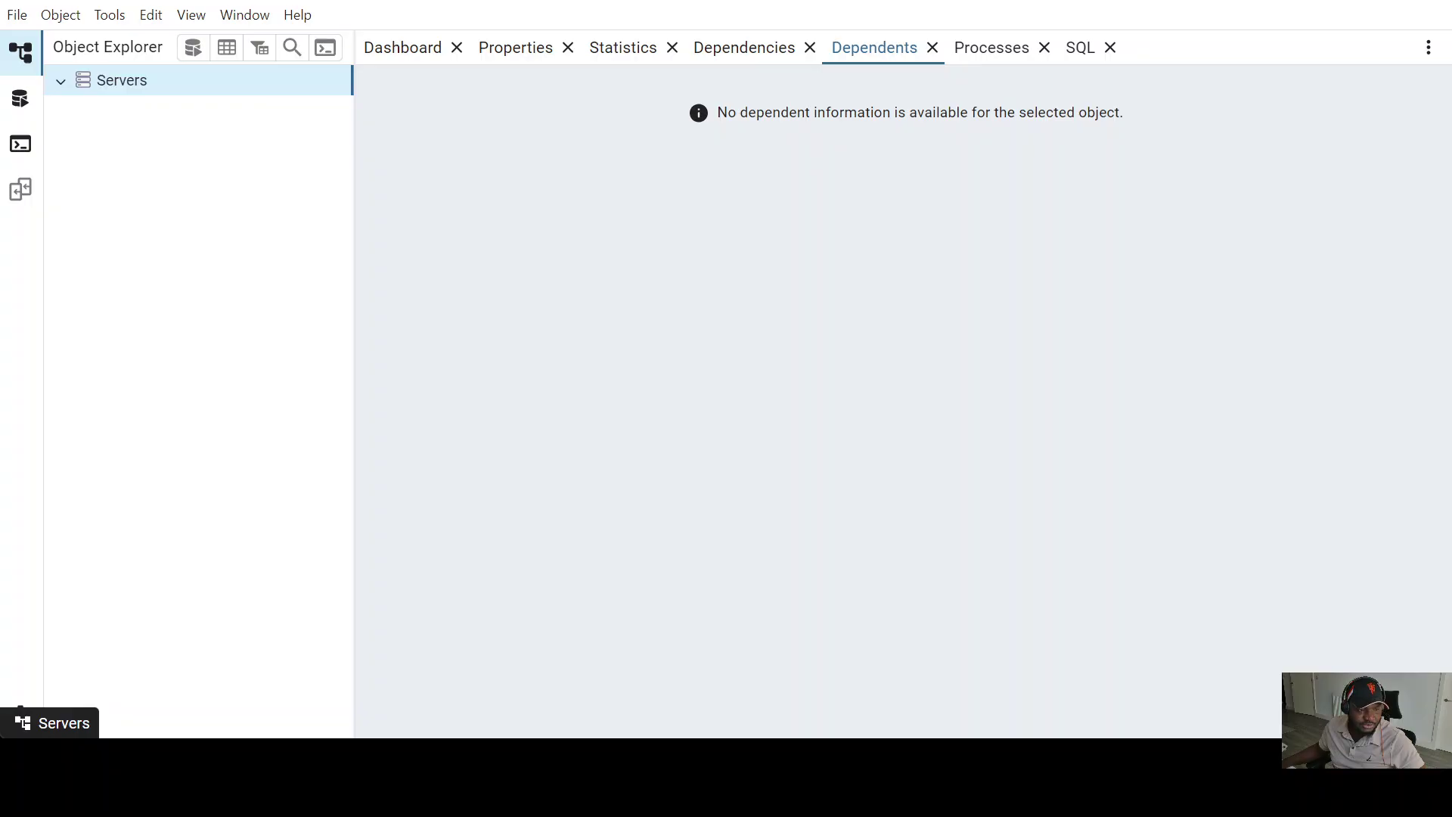
- Register a new server named postgres from the Servers group and show its Connection settings
{"action": "right_click", "coordinate": [111, 79]}
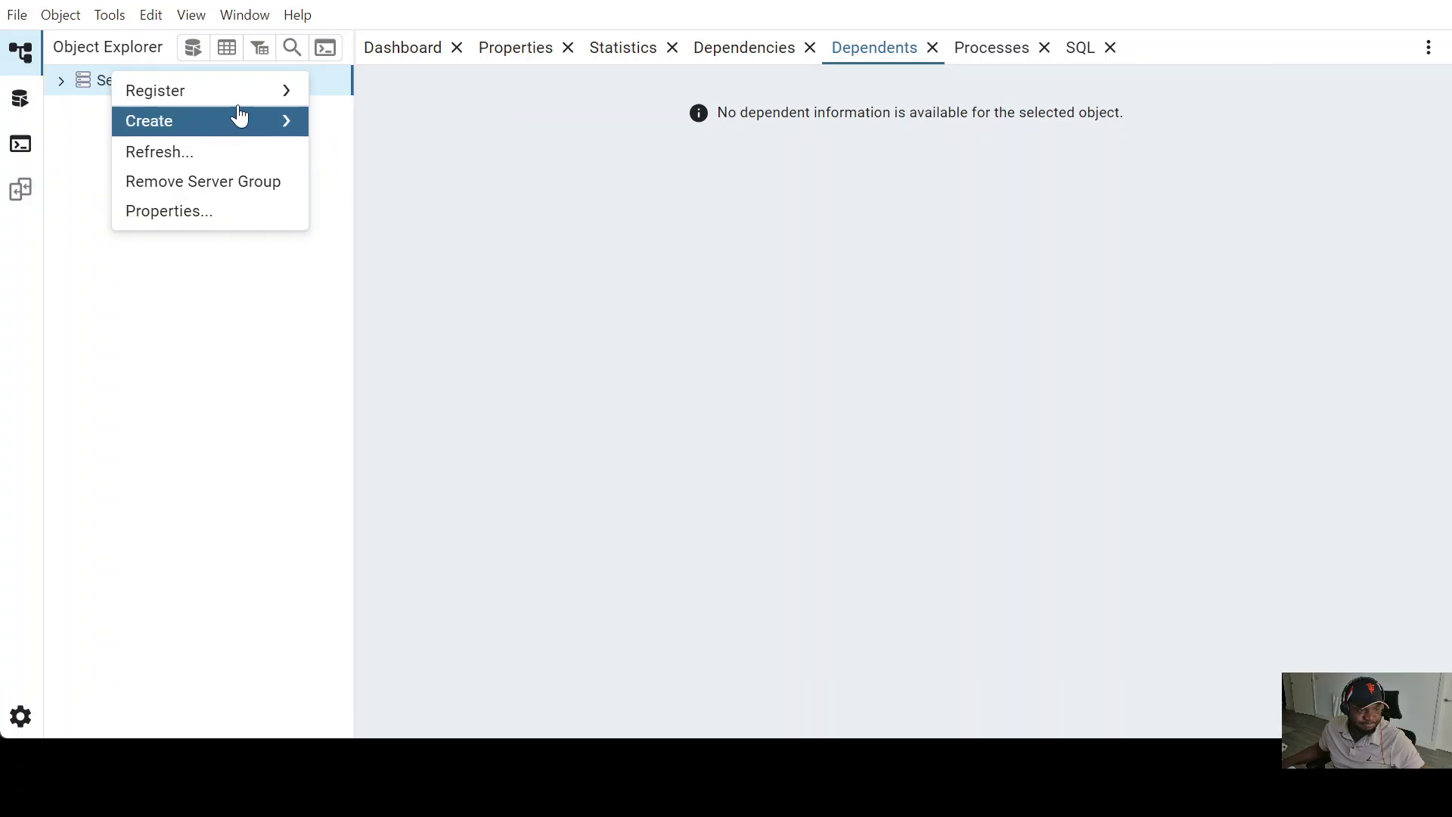
{"action": "mouse_move", "coordinate": [274, 96]}
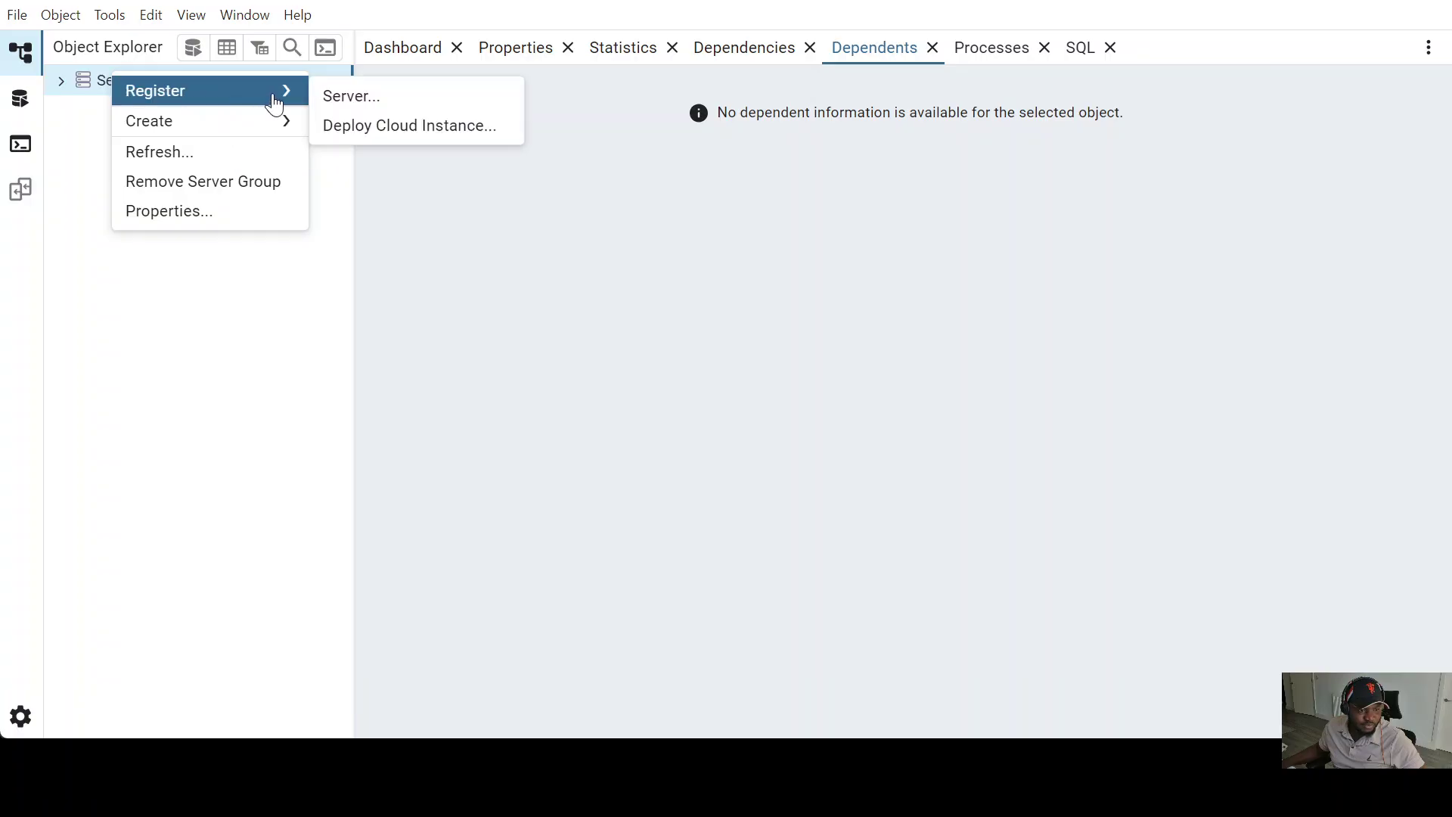
{"action": "left_click", "coordinate": [353, 104]}
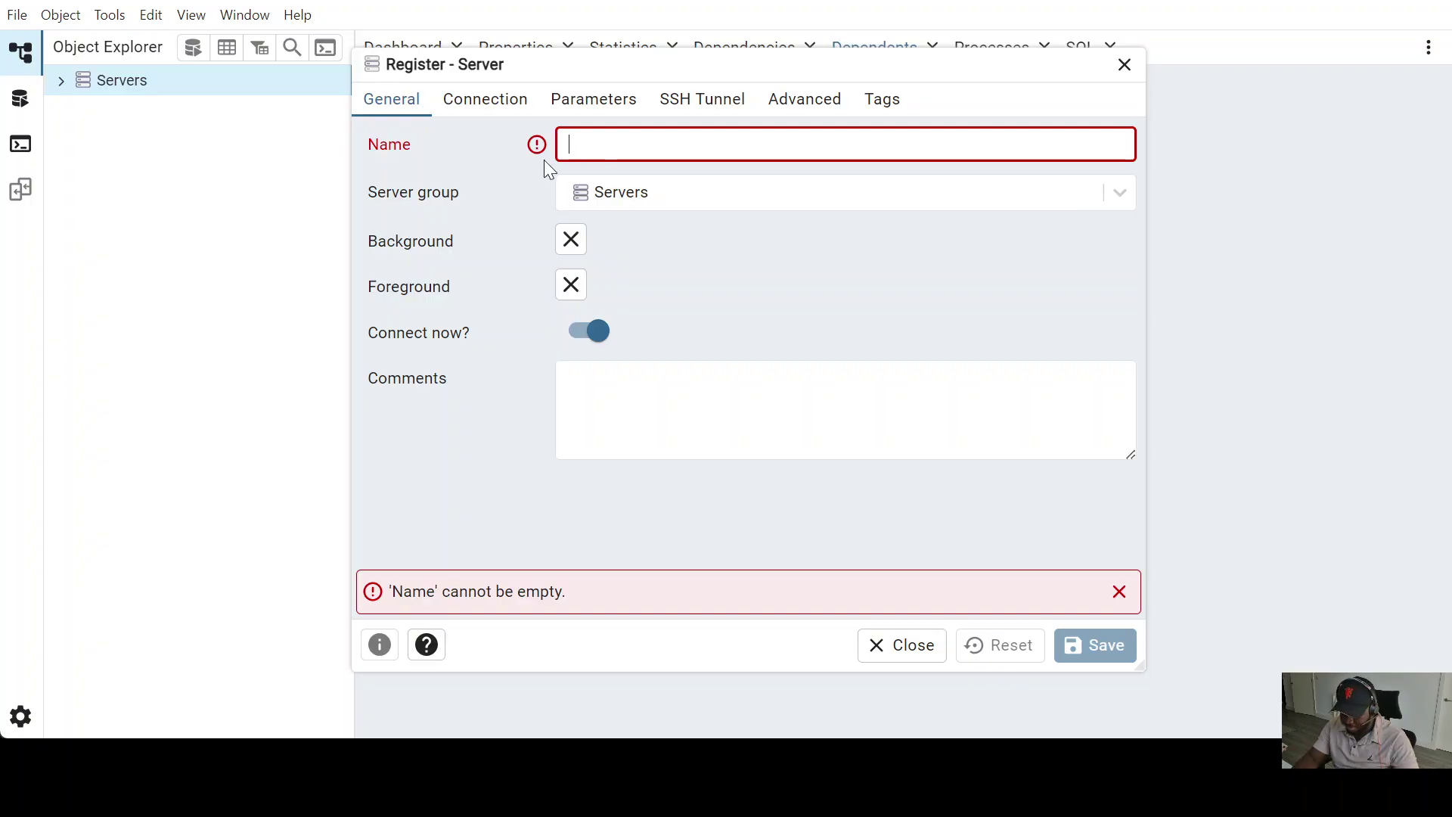
{"action": "type", "text": "postgres"}
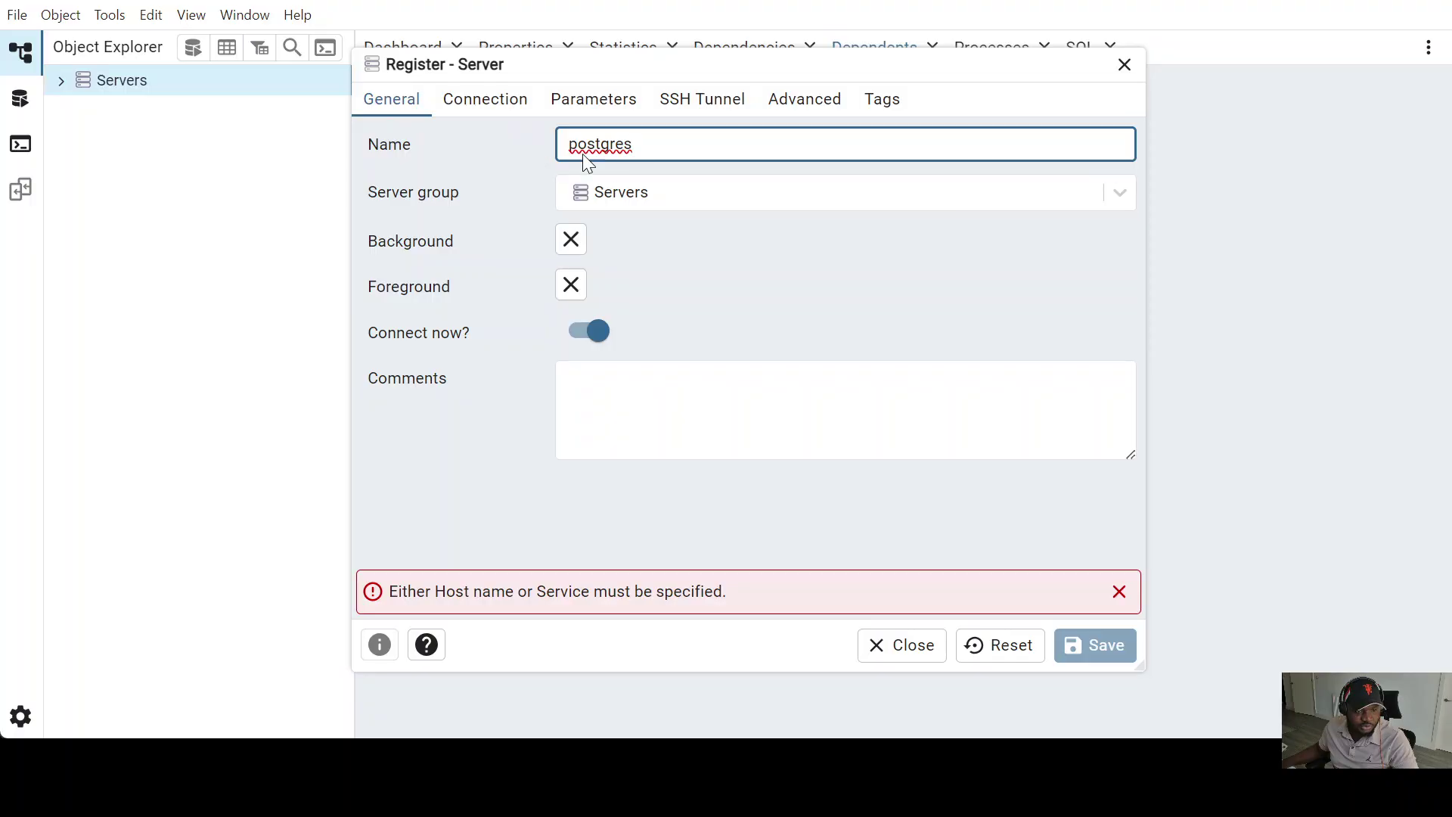
{"action": "left_click", "coordinate": [482, 100]}
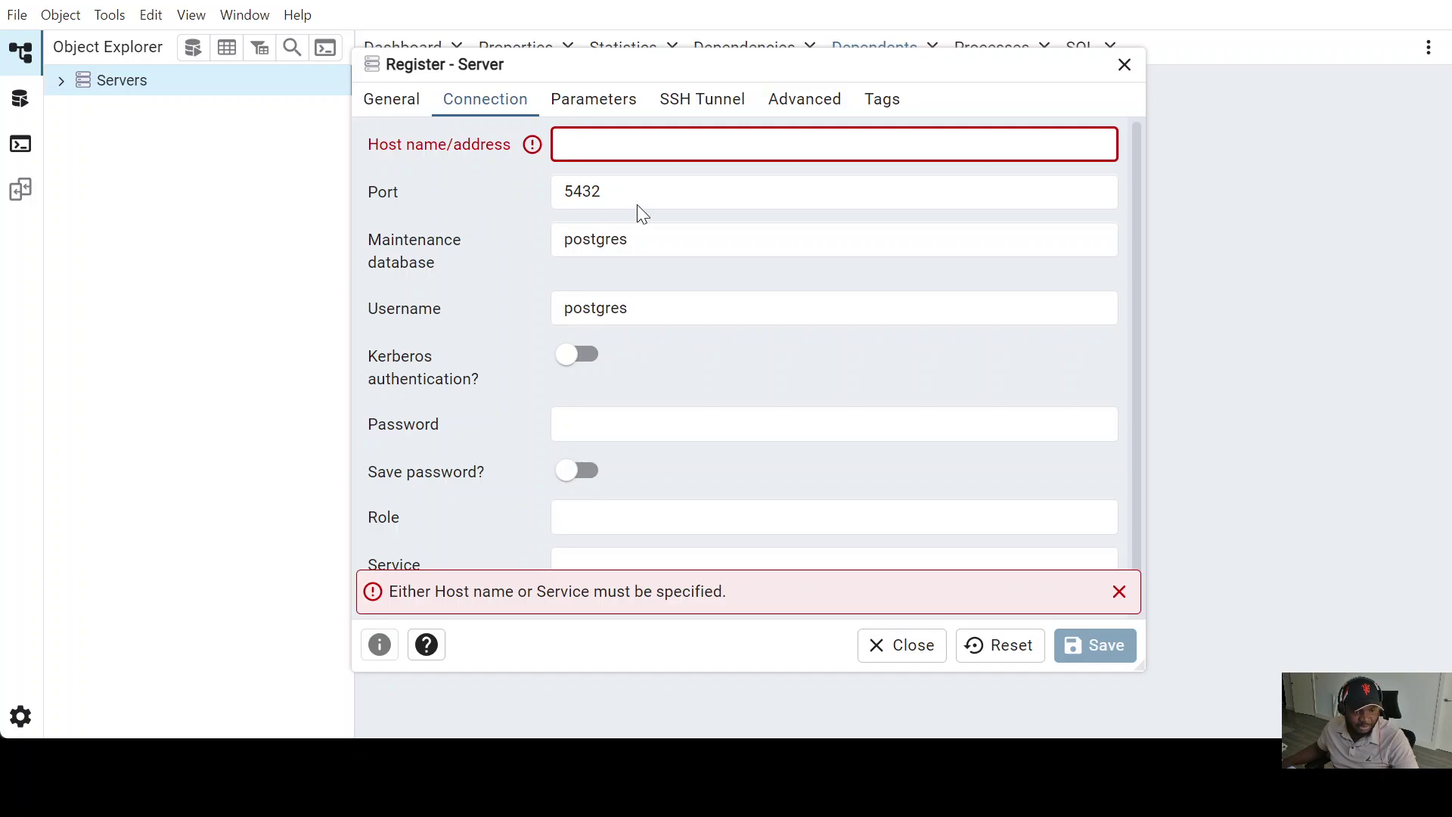
- Fill in the RDS host address, maintenance database testdb and username sa
{"action": "type", "text": "rds-postgres-db.c1oaiwq8k1kx.eu-west-1.rds.amazonaws.com"}
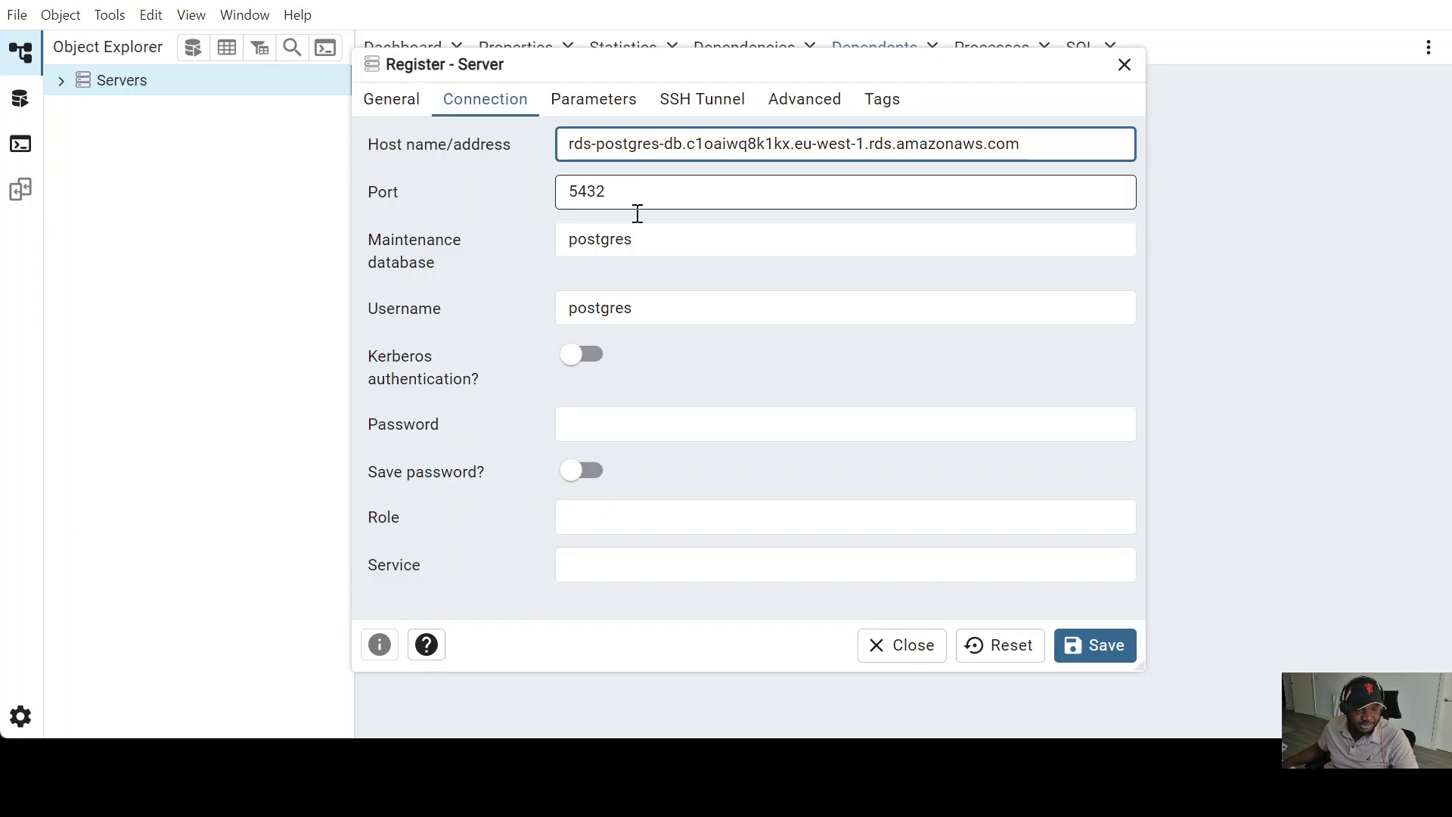
{"action": "left_click", "coordinate": [625, 240]}
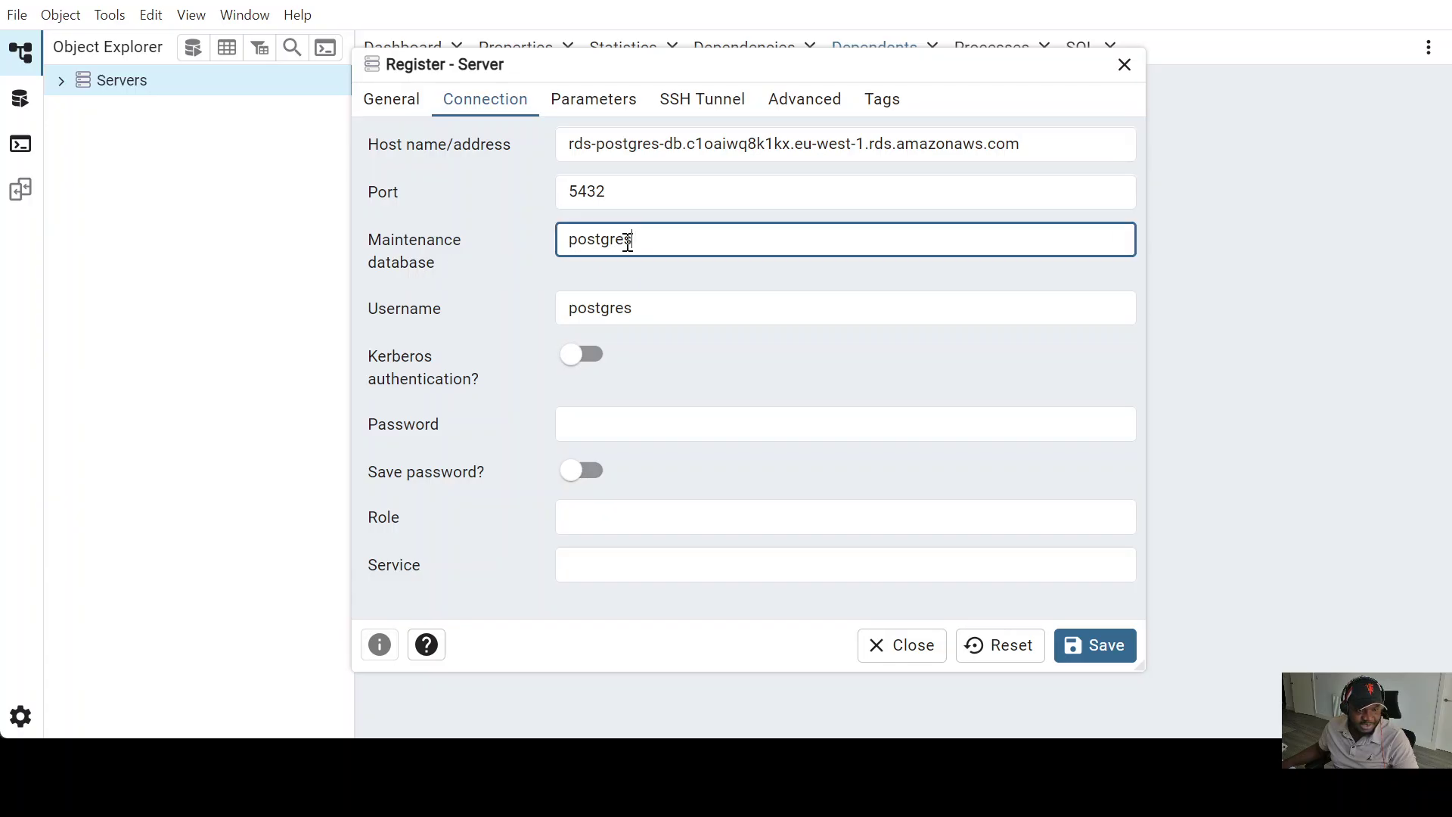
{"action": "left_click_drag", "start_coordinate": [625, 240], "coordinate": [538, 242]}
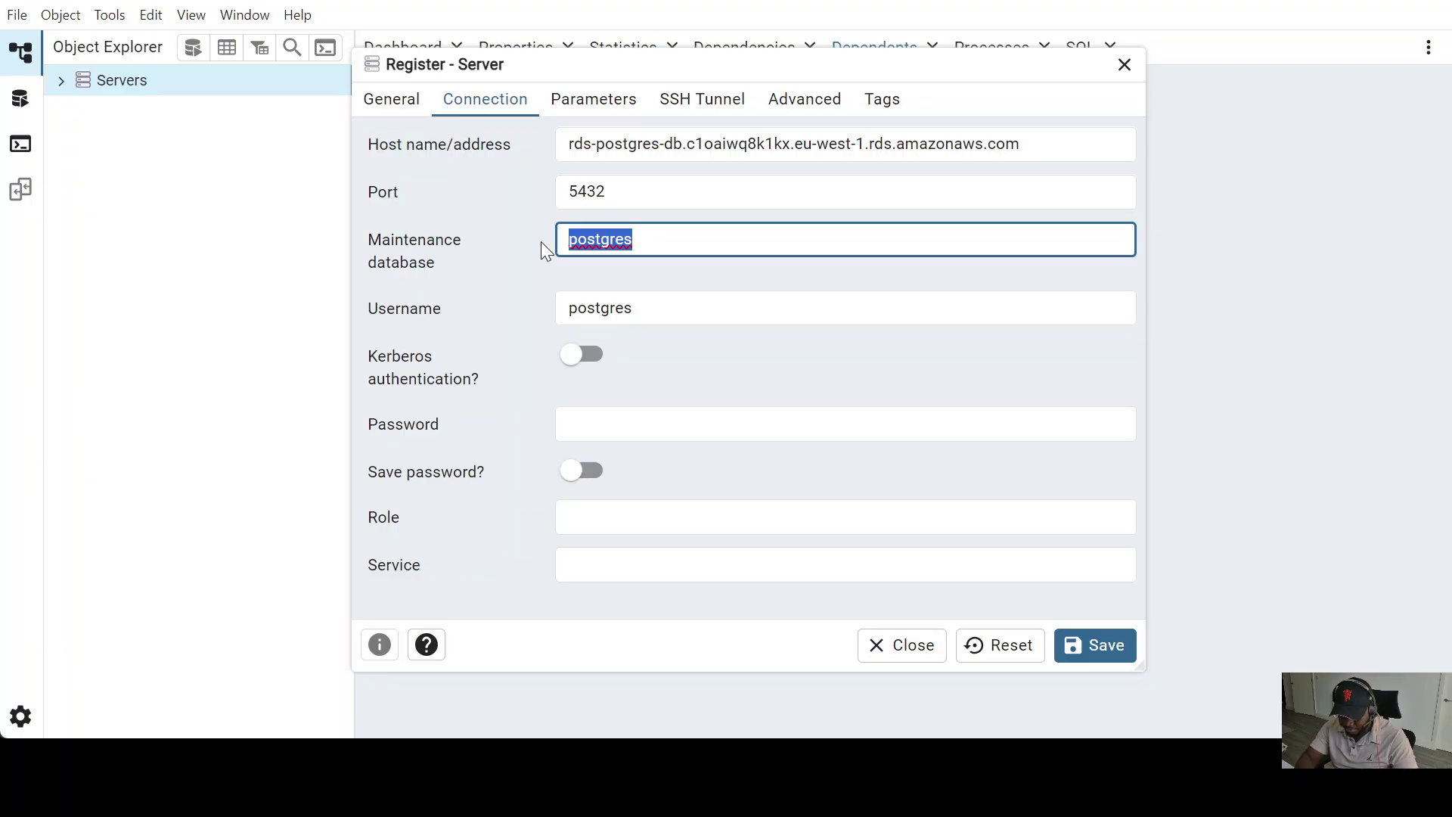
{"action": "type", "text": "test"}
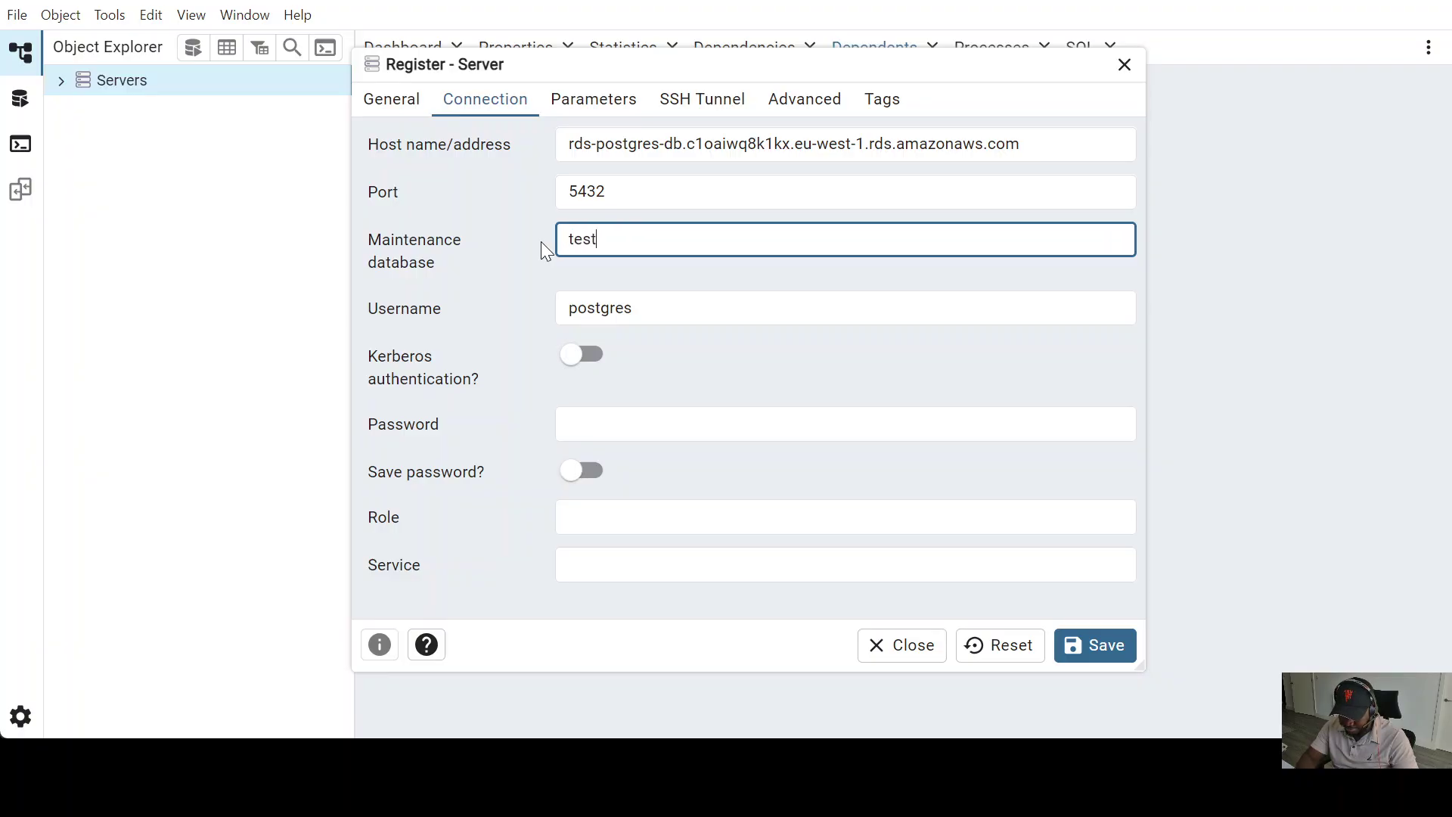
{"action": "type", "text": "db"}
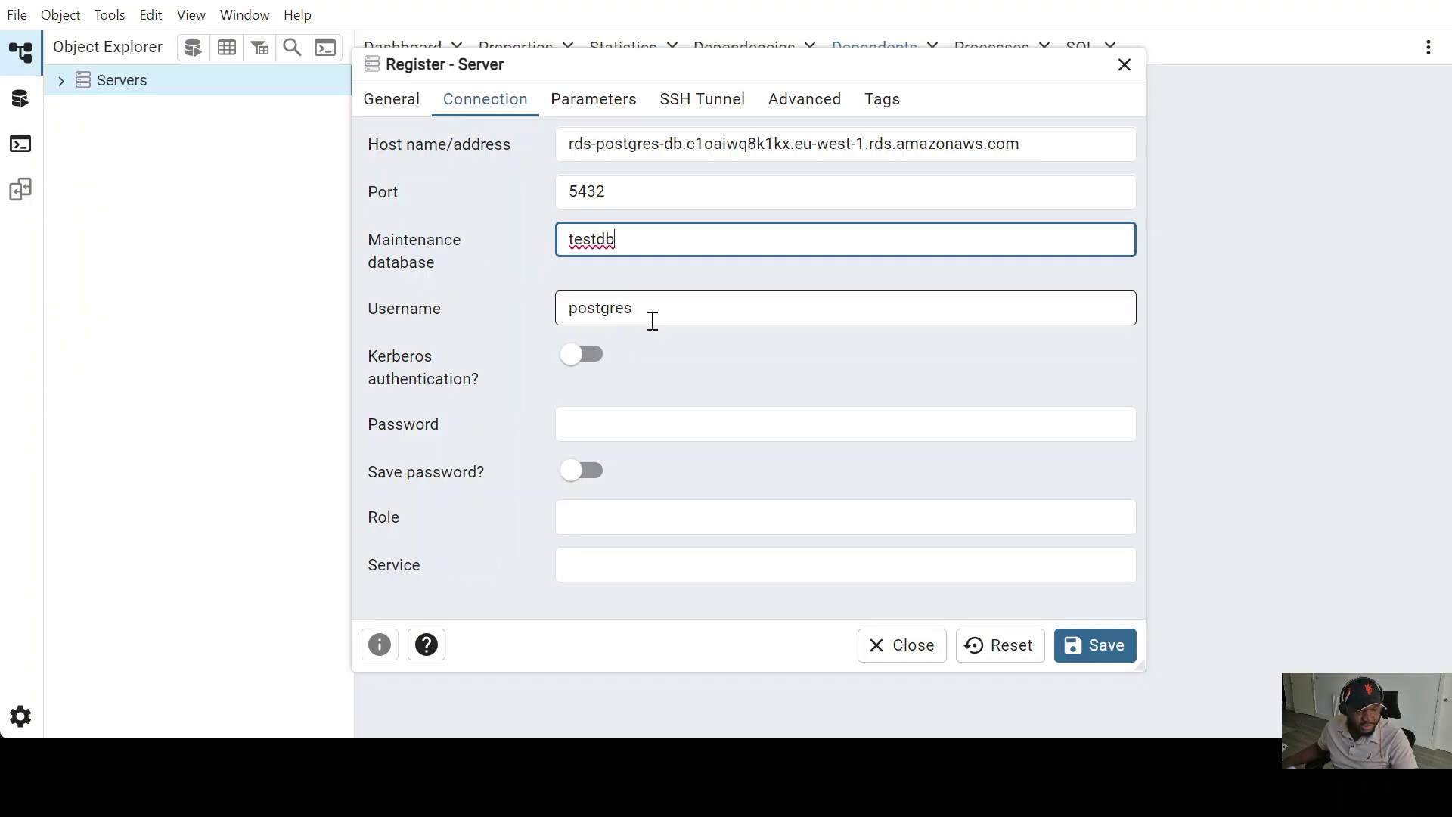
{"action": "left_click_drag", "start_coordinate": [653, 321], "coordinate": [555, 321]}
{"action": "type", "text": "s"}
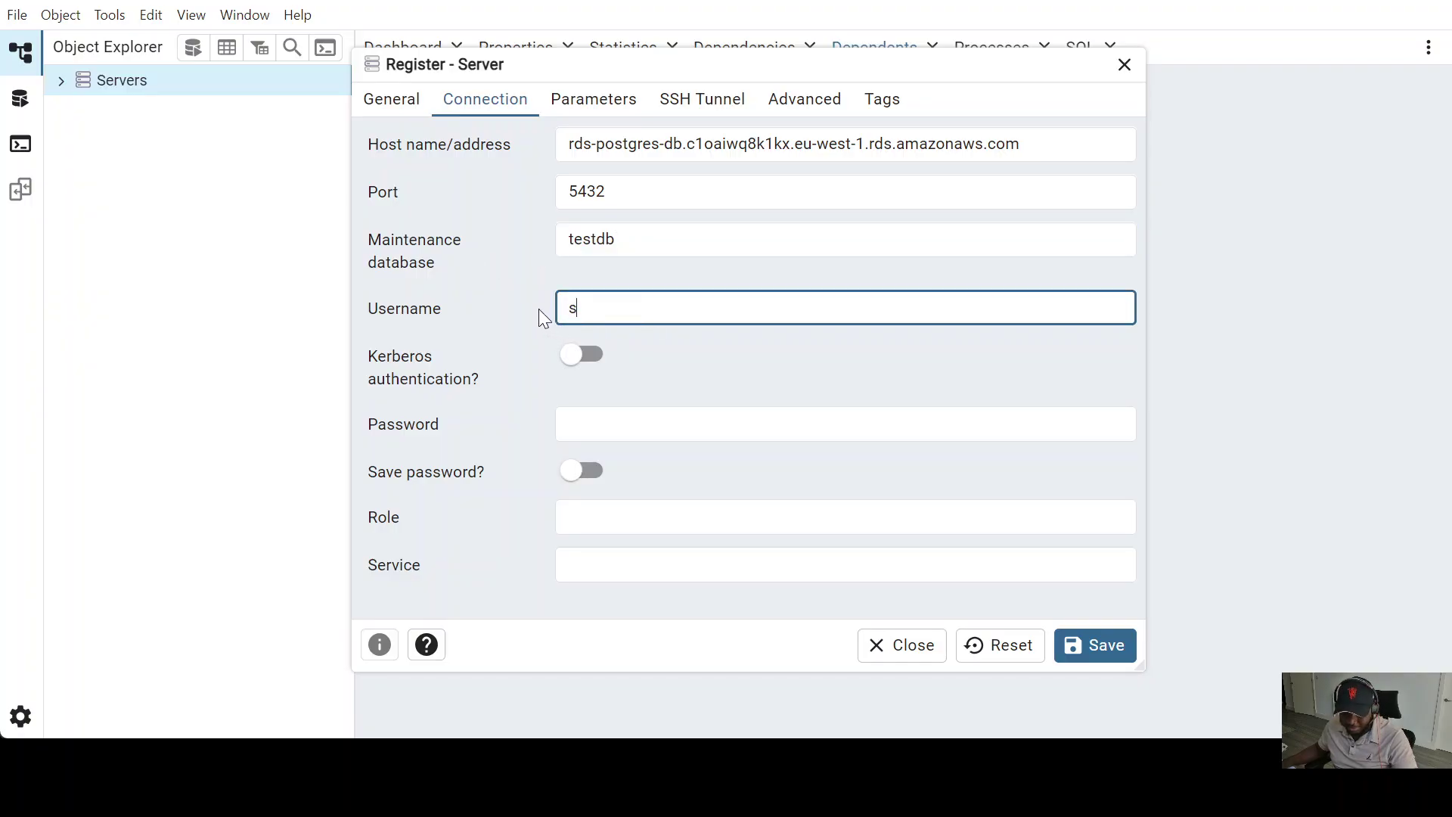
{"action": "type", "text": "a"}
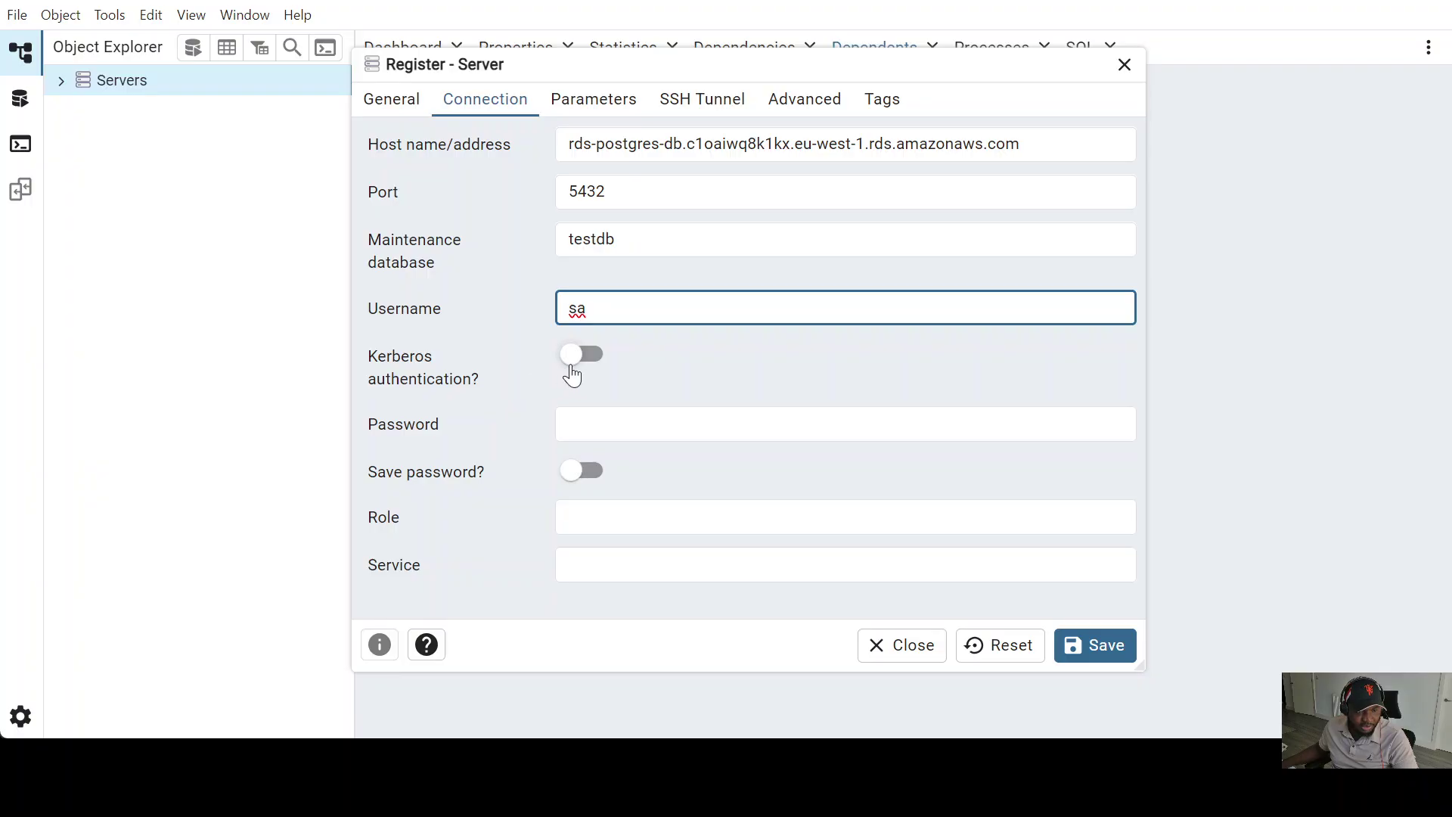
- Enter the account password, enable Save password, and save the server registration
{"action": "left_click", "coordinate": [589, 423]}
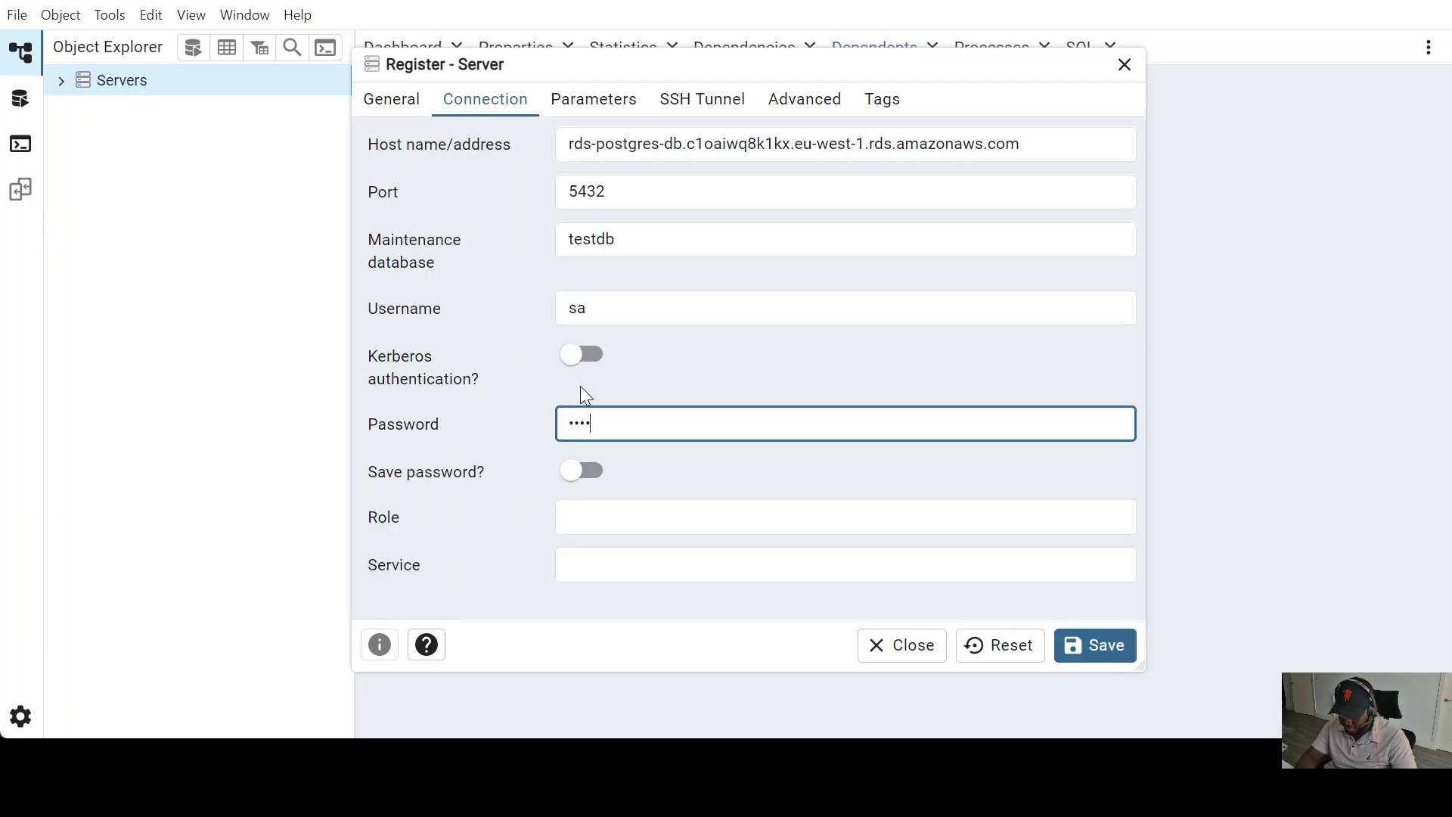
{"action": "type", "text": "••••••••••"}
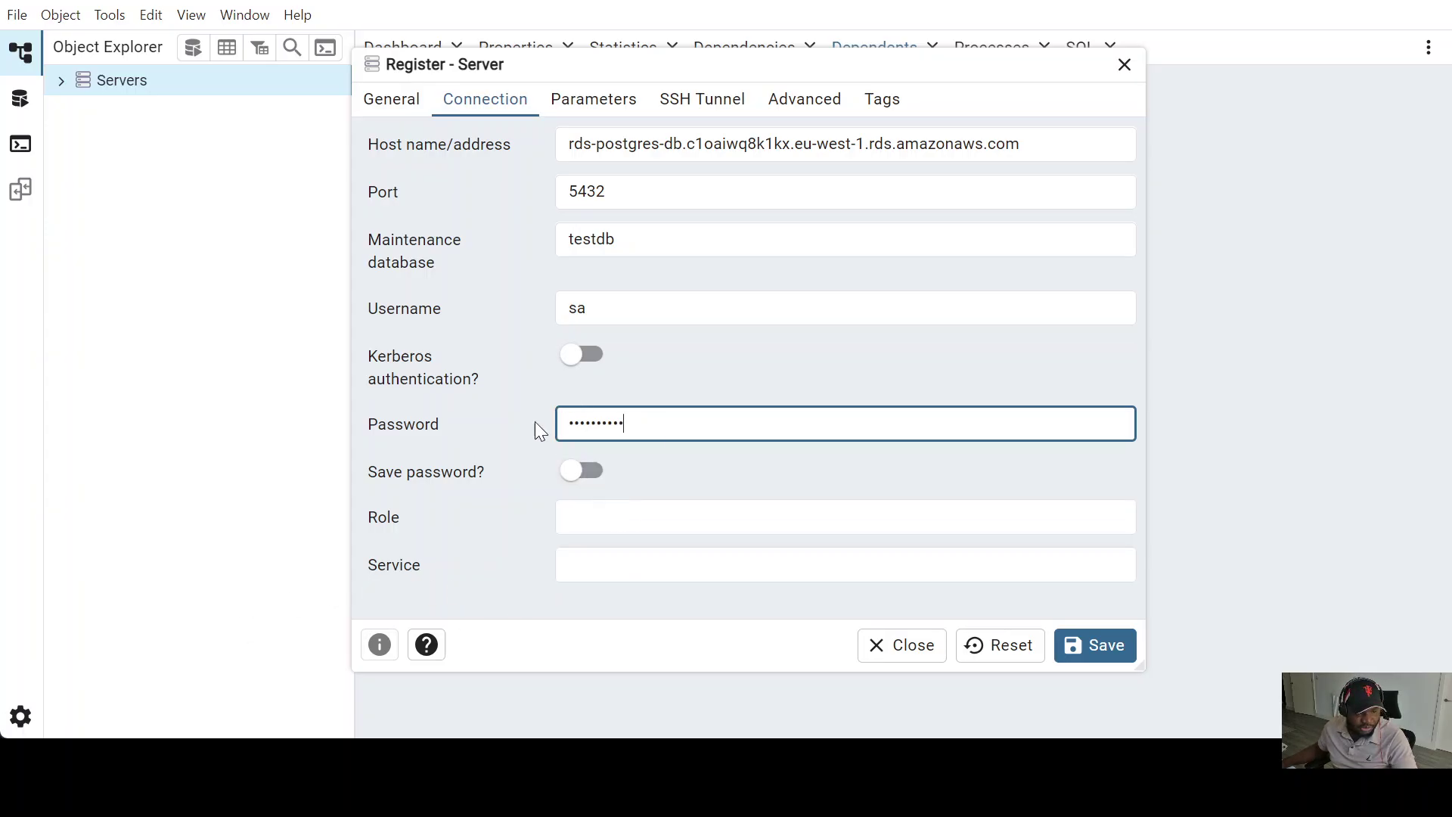
{"action": "left_click", "coordinate": [594, 486]}
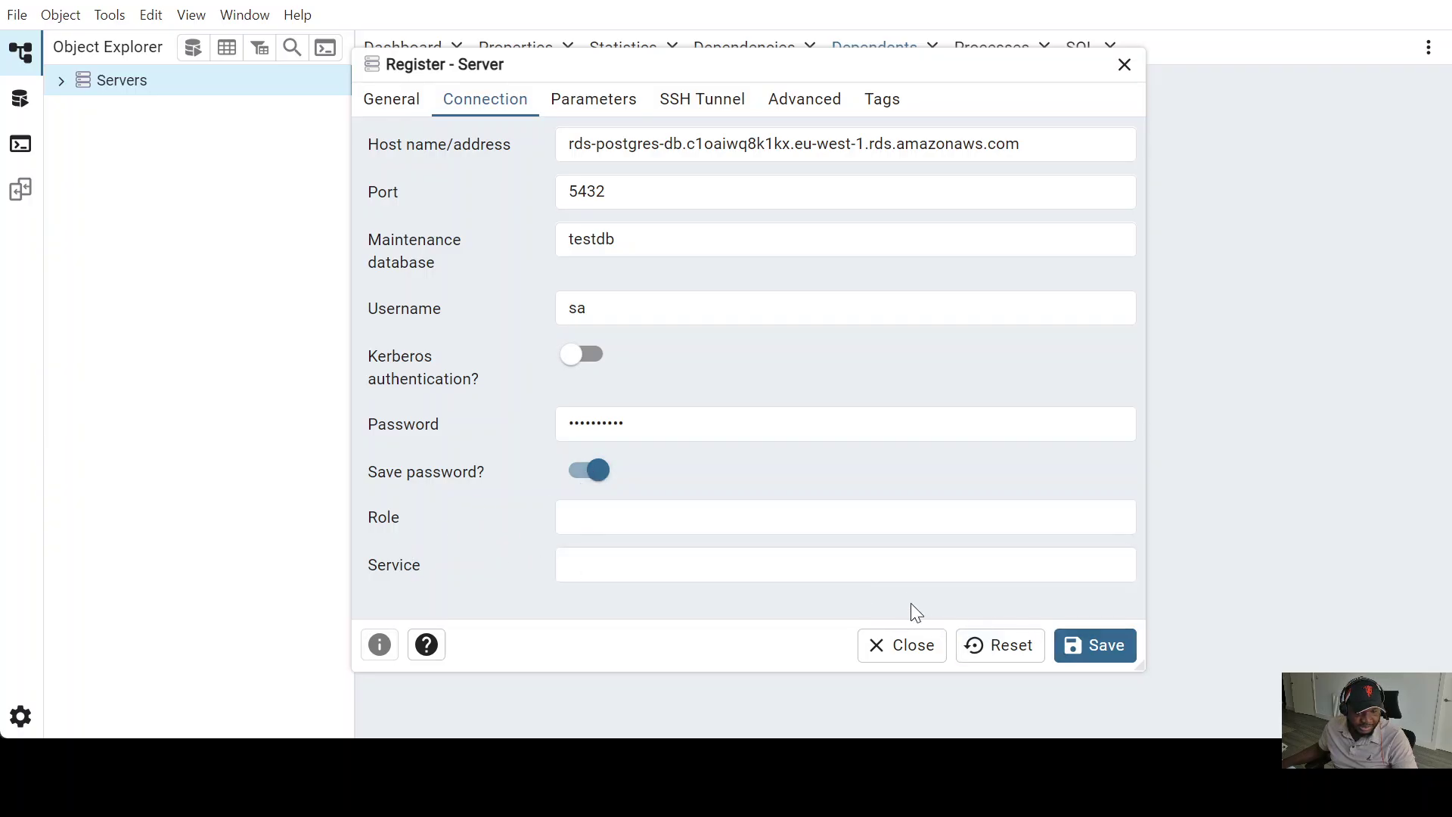
{"action": "left_click", "coordinate": [1106, 645]}
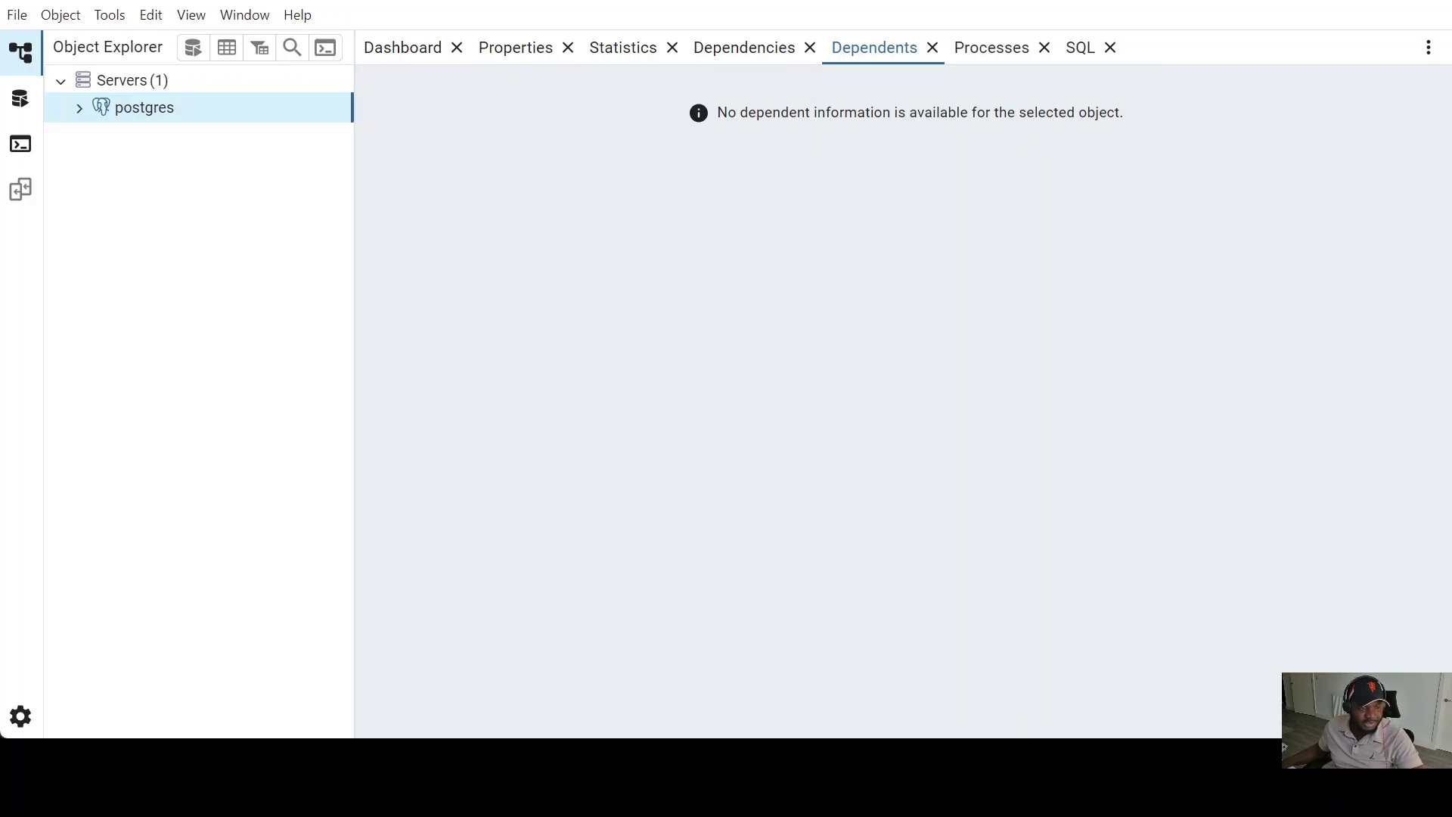
- Expand postgres > Databases > testdb and open the Query Tool on testdb
{"action": "left_click", "coordinate": [77, 105]}
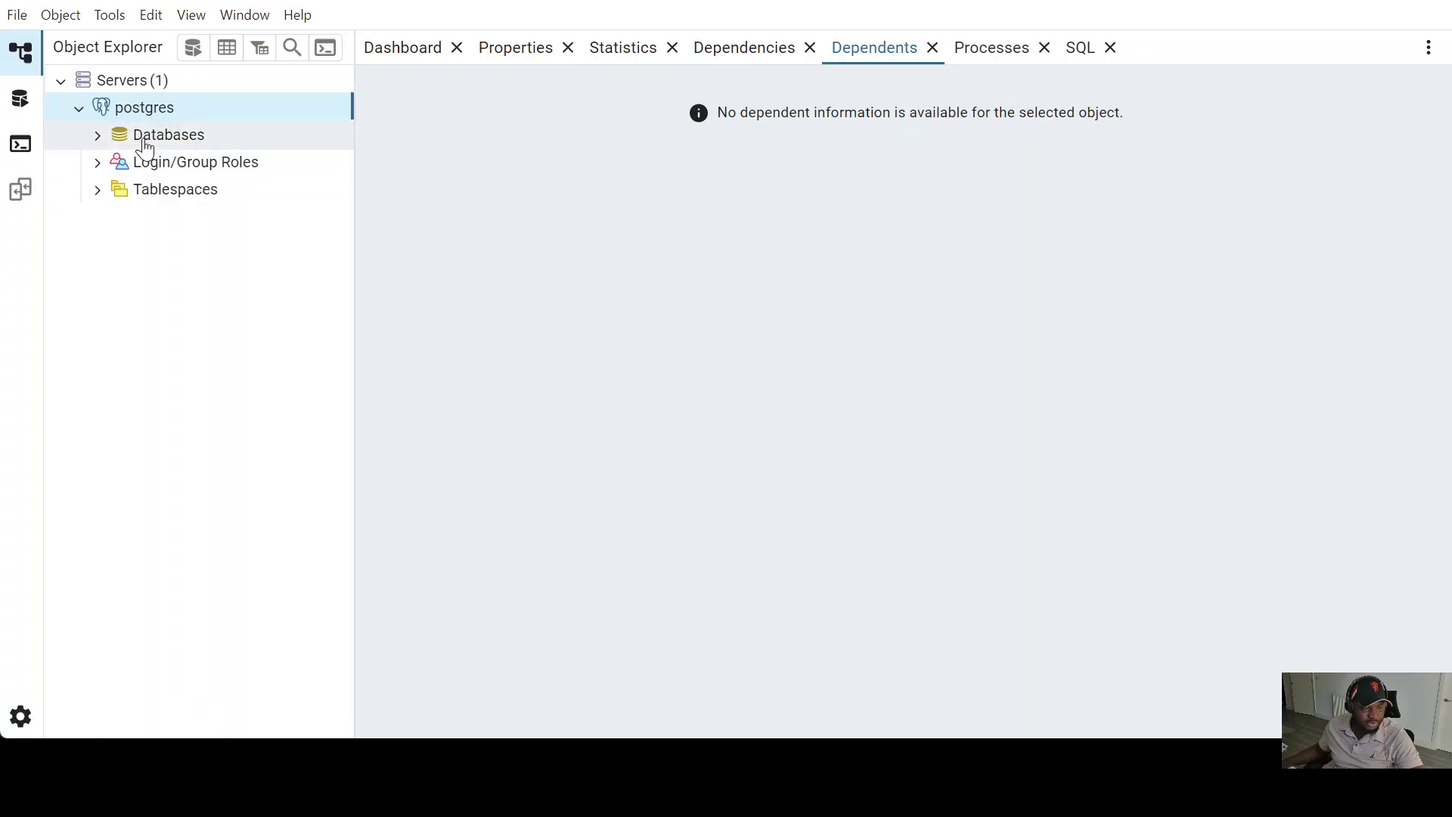
{"action": "left_click", "coordinate": [101, 136]}
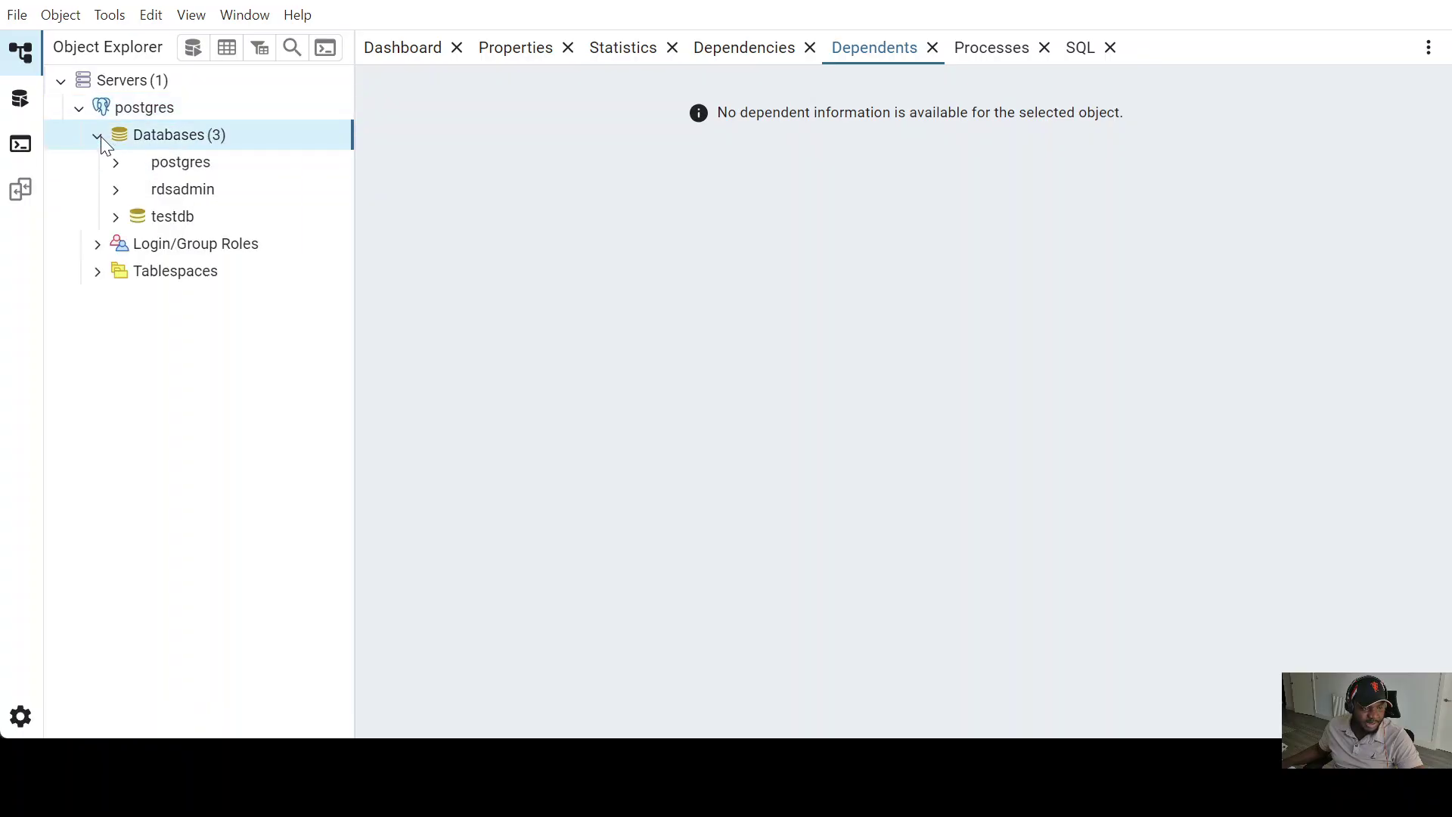
{"action": "left_click", "coordinate": [114, 216]}
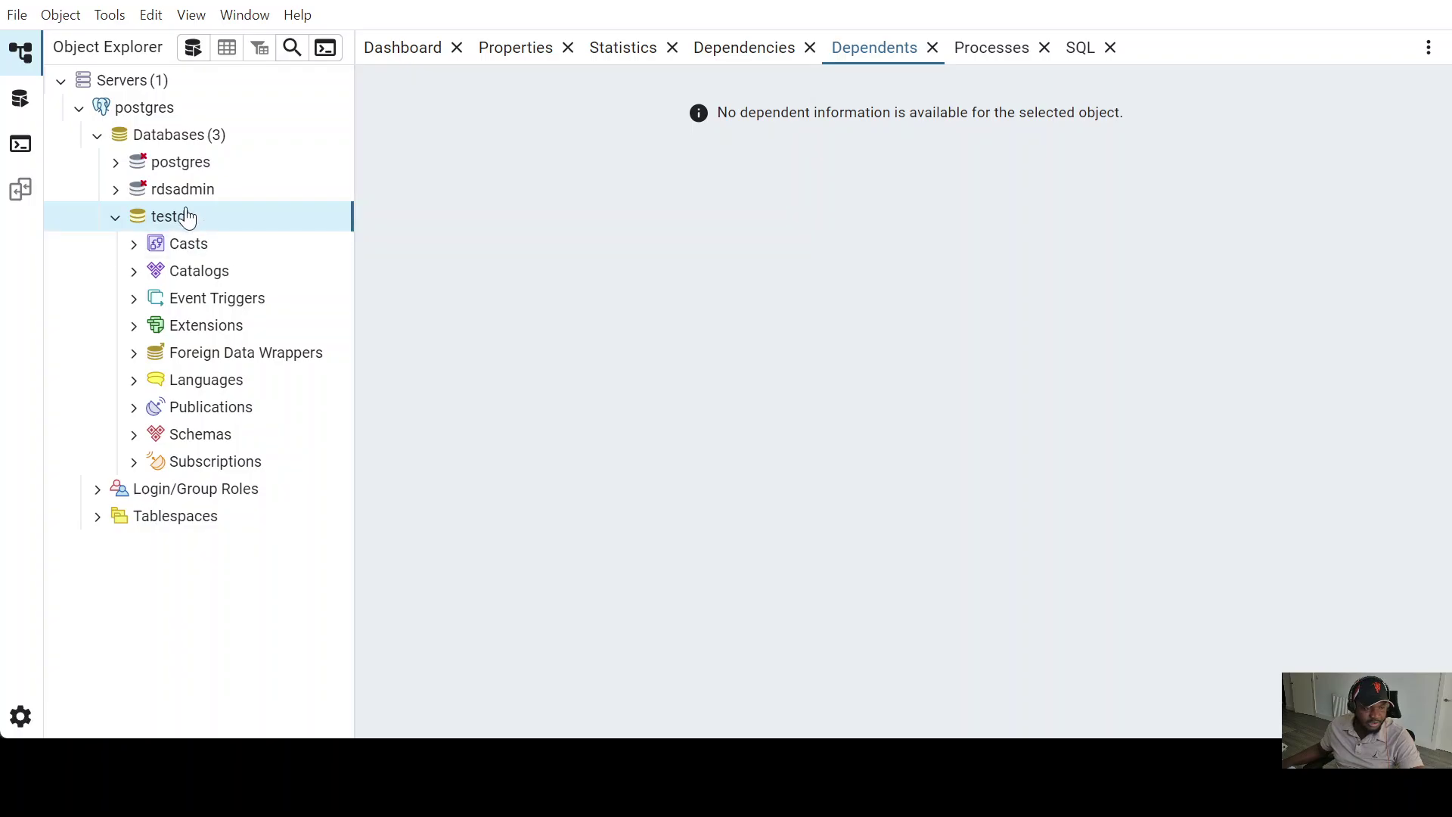
{"action": "left_click", "coordinate": [195, 55]}
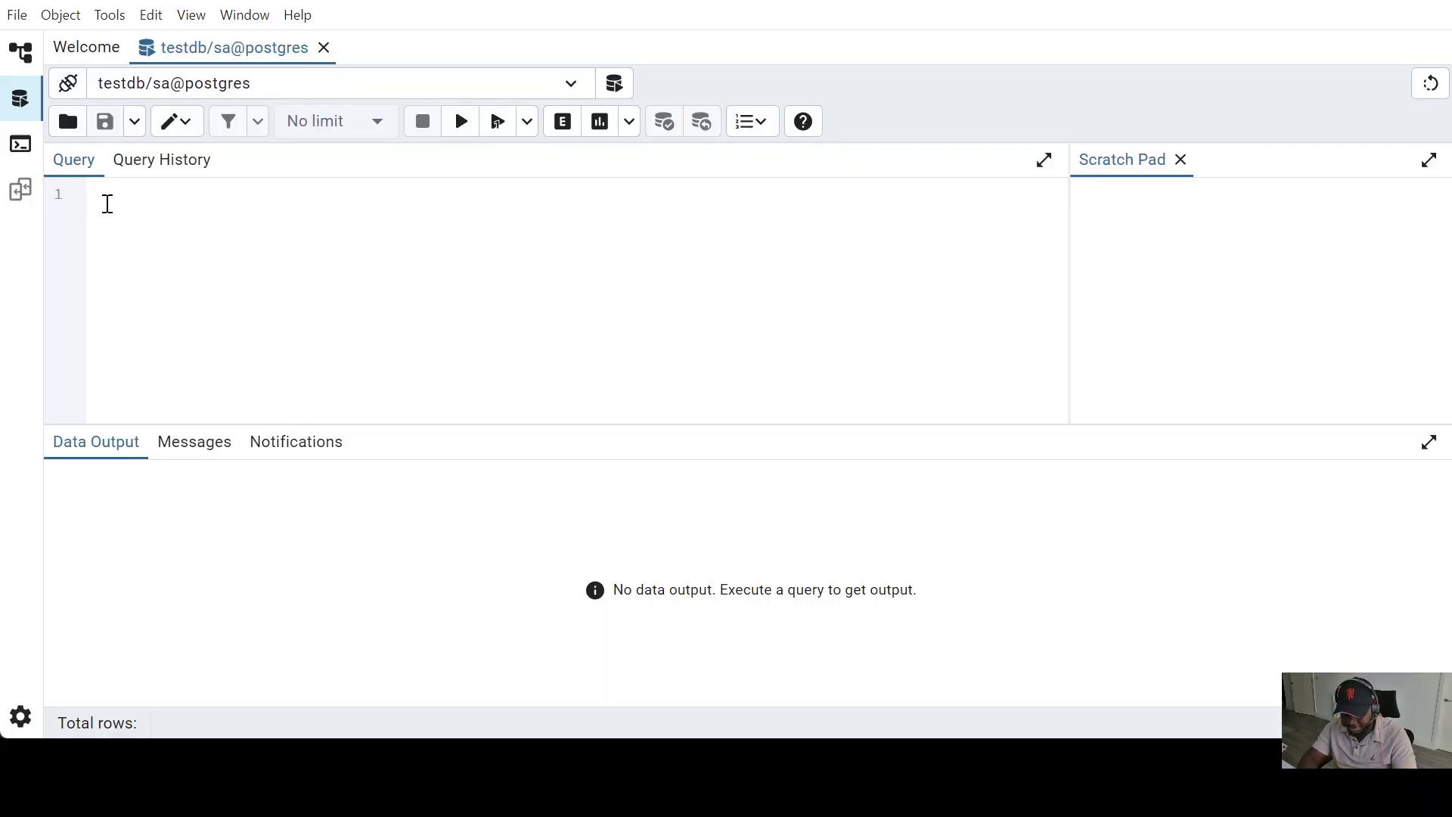
- Type CREATE TABLE (id NOT NULL,name VARCHAR); in the editor and select the statement
{"action": "type", "text": "CR"}
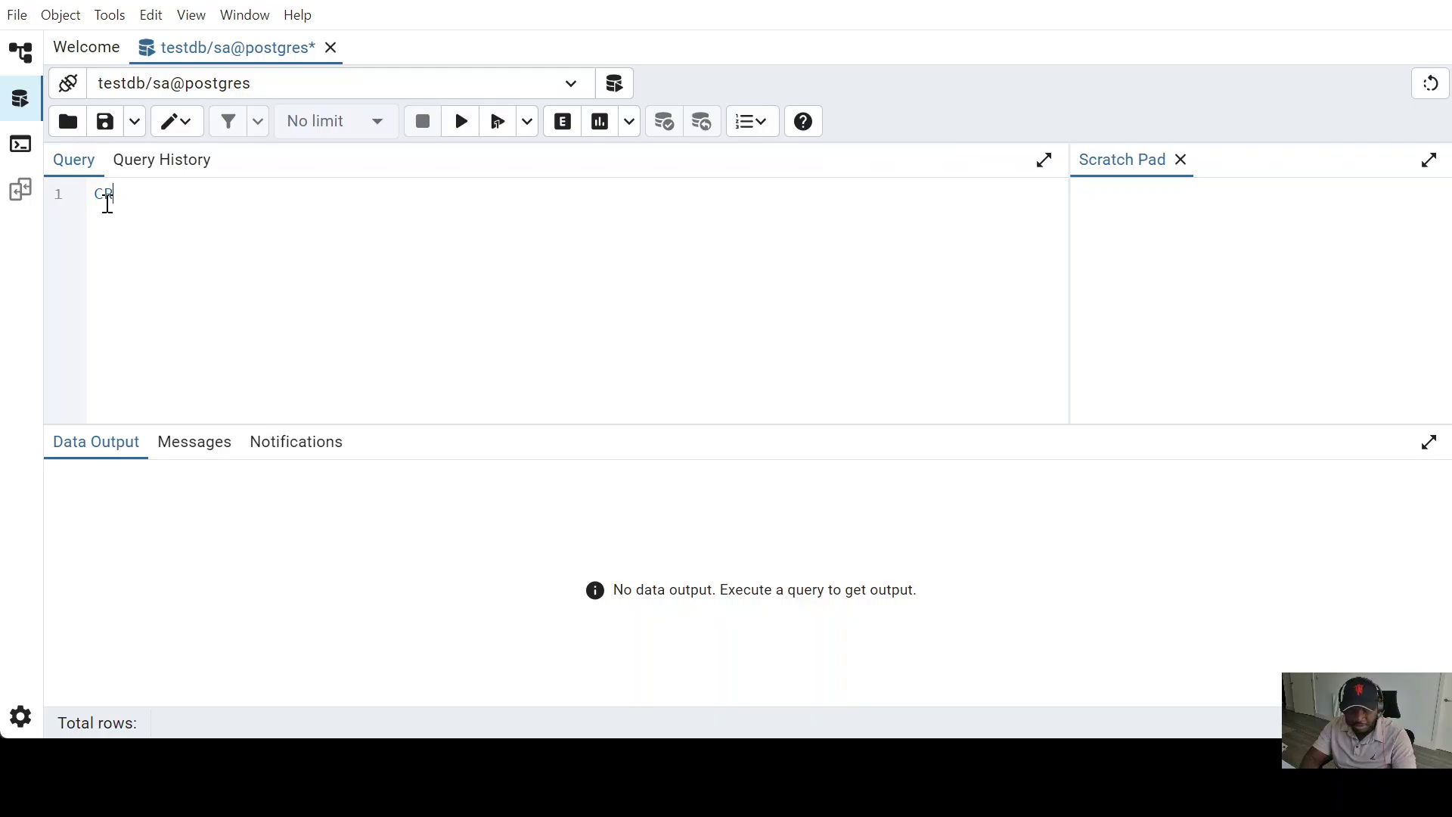
{"action": "type", "text": "EA"}
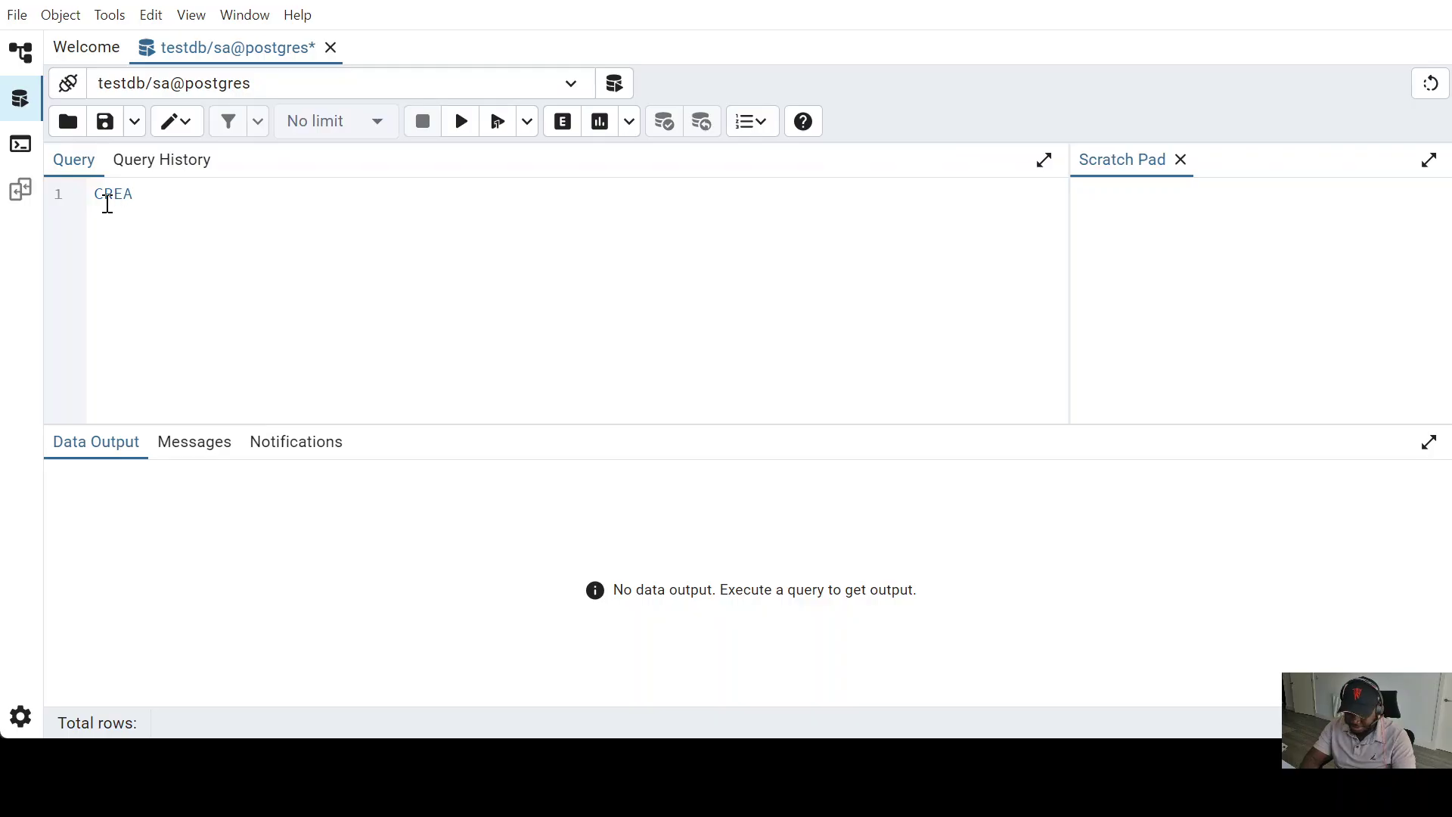
{"action": "type", "text": "TE TAV"}
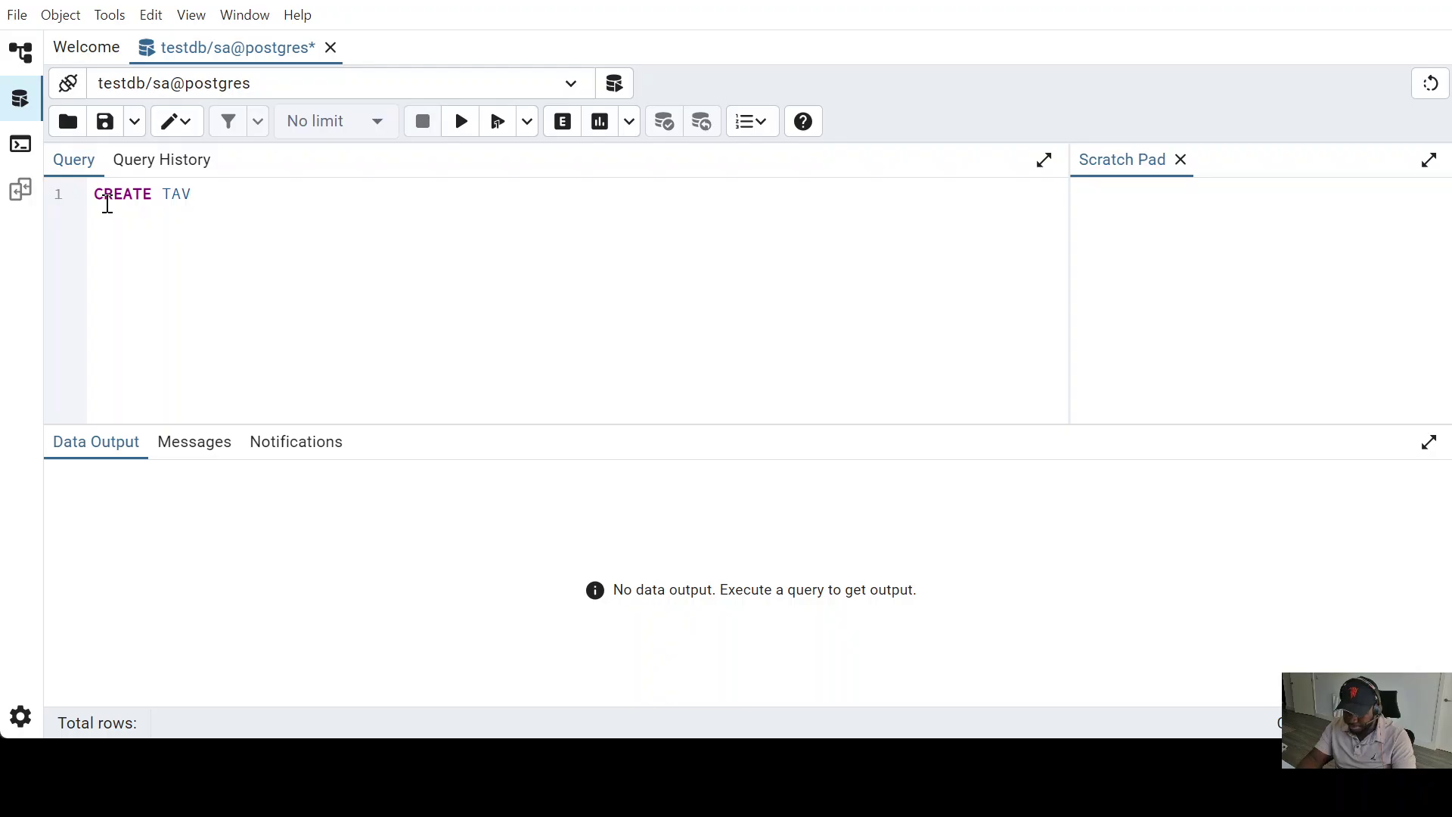
{"action": "key", "text": "BackSpace"}
{"action": "type", "text": "BLE ("}
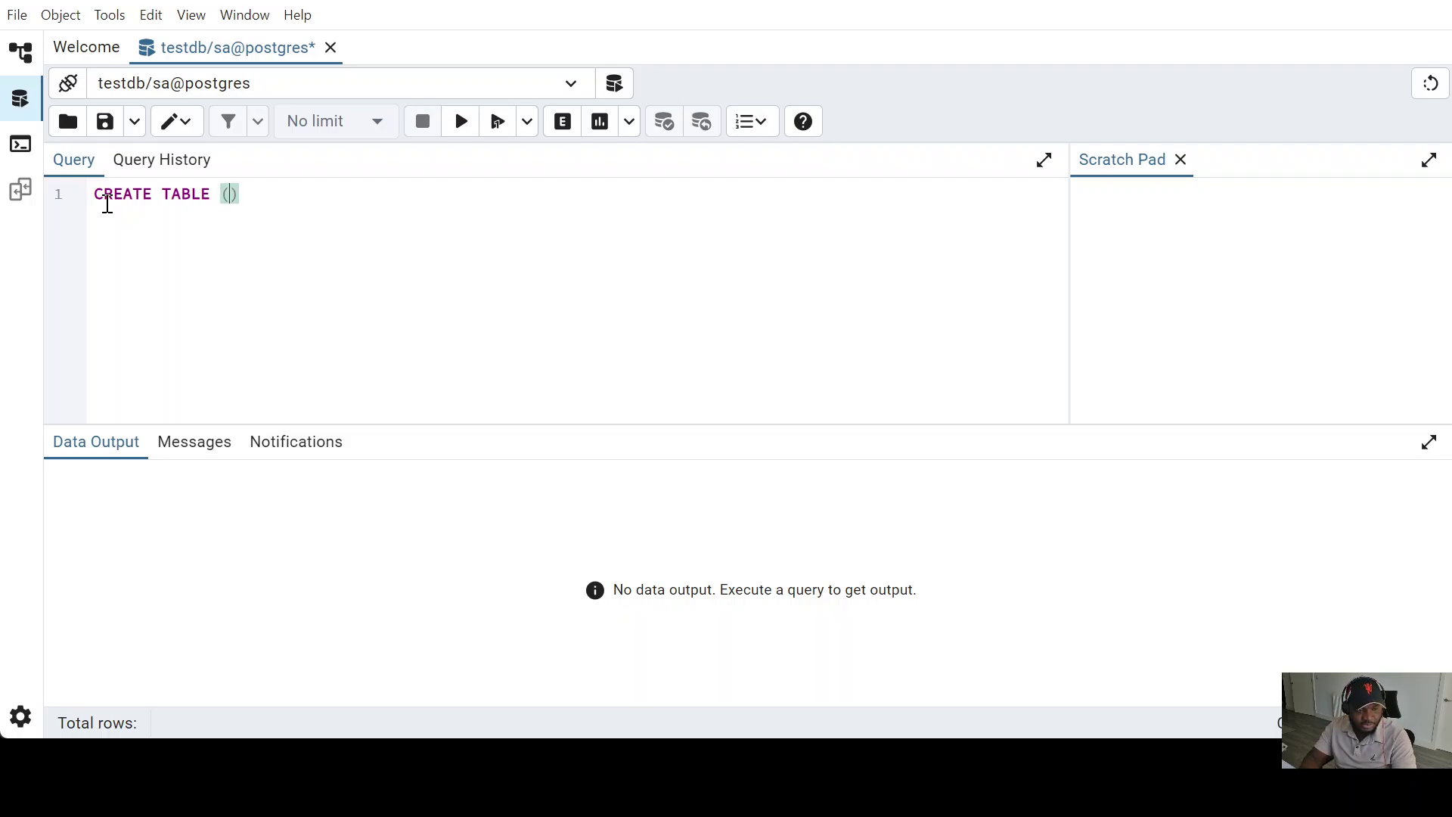
{"action": "type", "text": "id"}
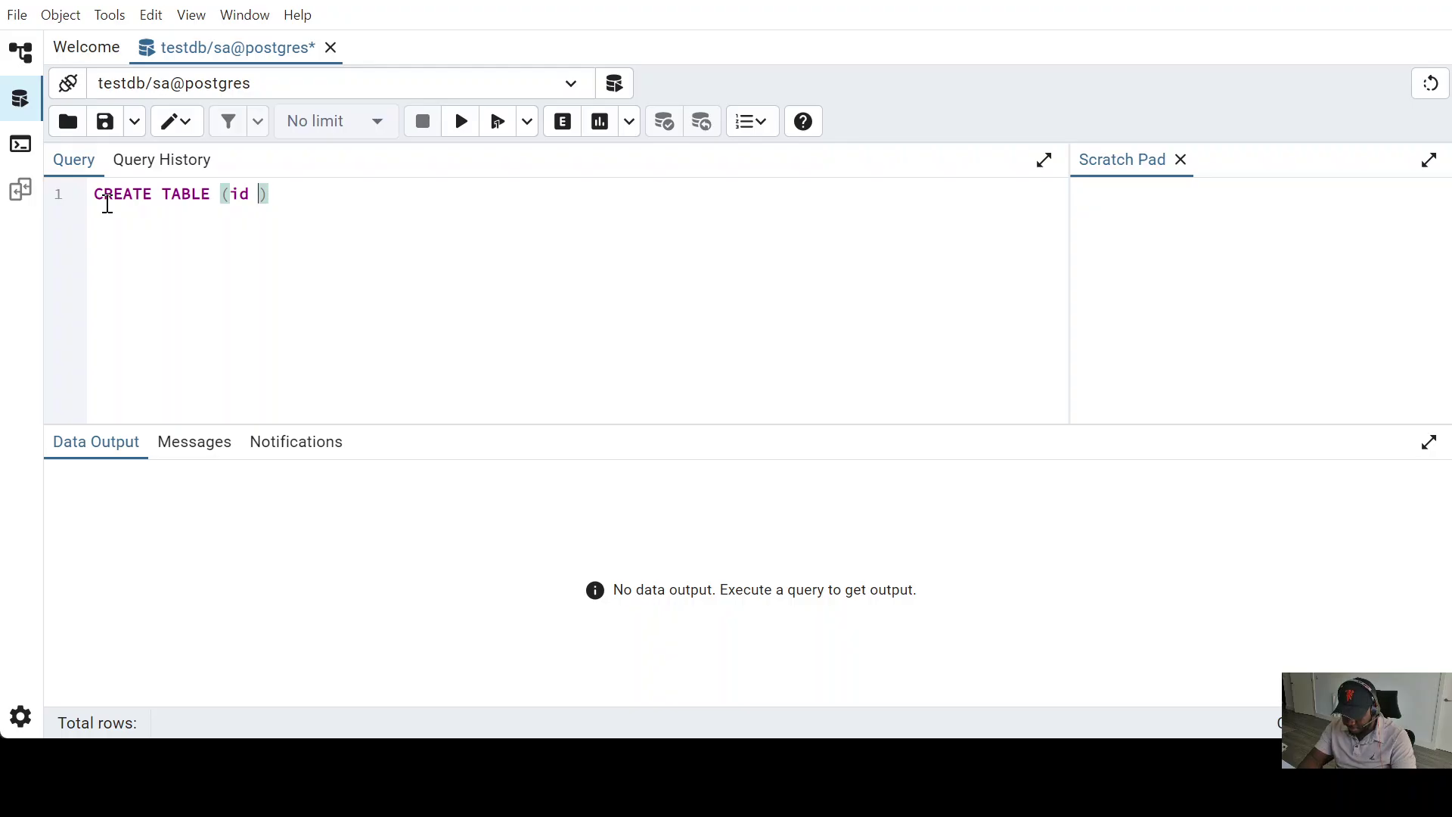
{"action": "type", "text": "n"}
{"action": "type", "text": "um"}
{"action": "key", "text": "BackSpace"}
{"action": "key", "text": "BackSpace"}
{"action": "key", "text": "BackSpace"}
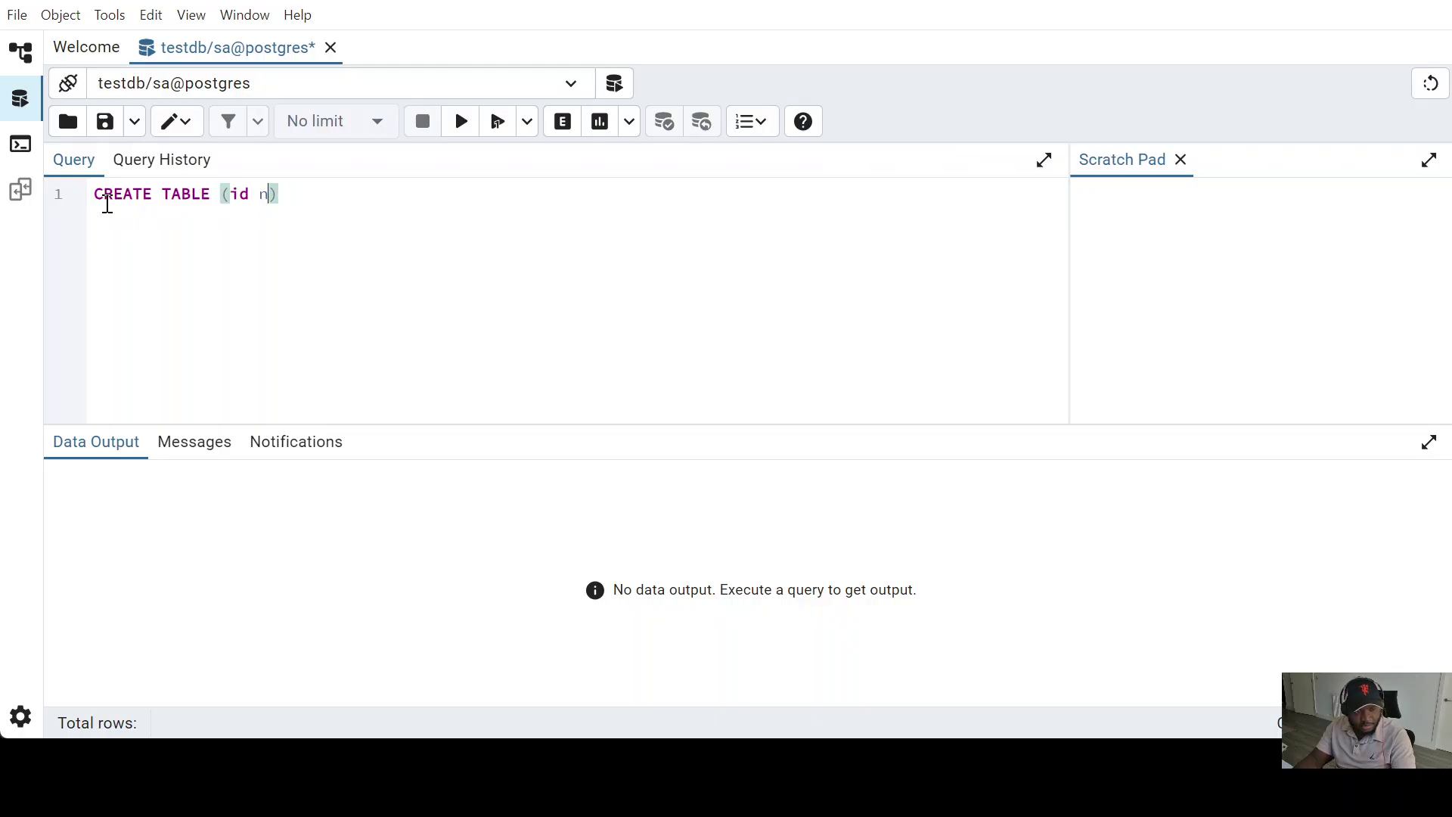
{"action": "type", "text": "N"}
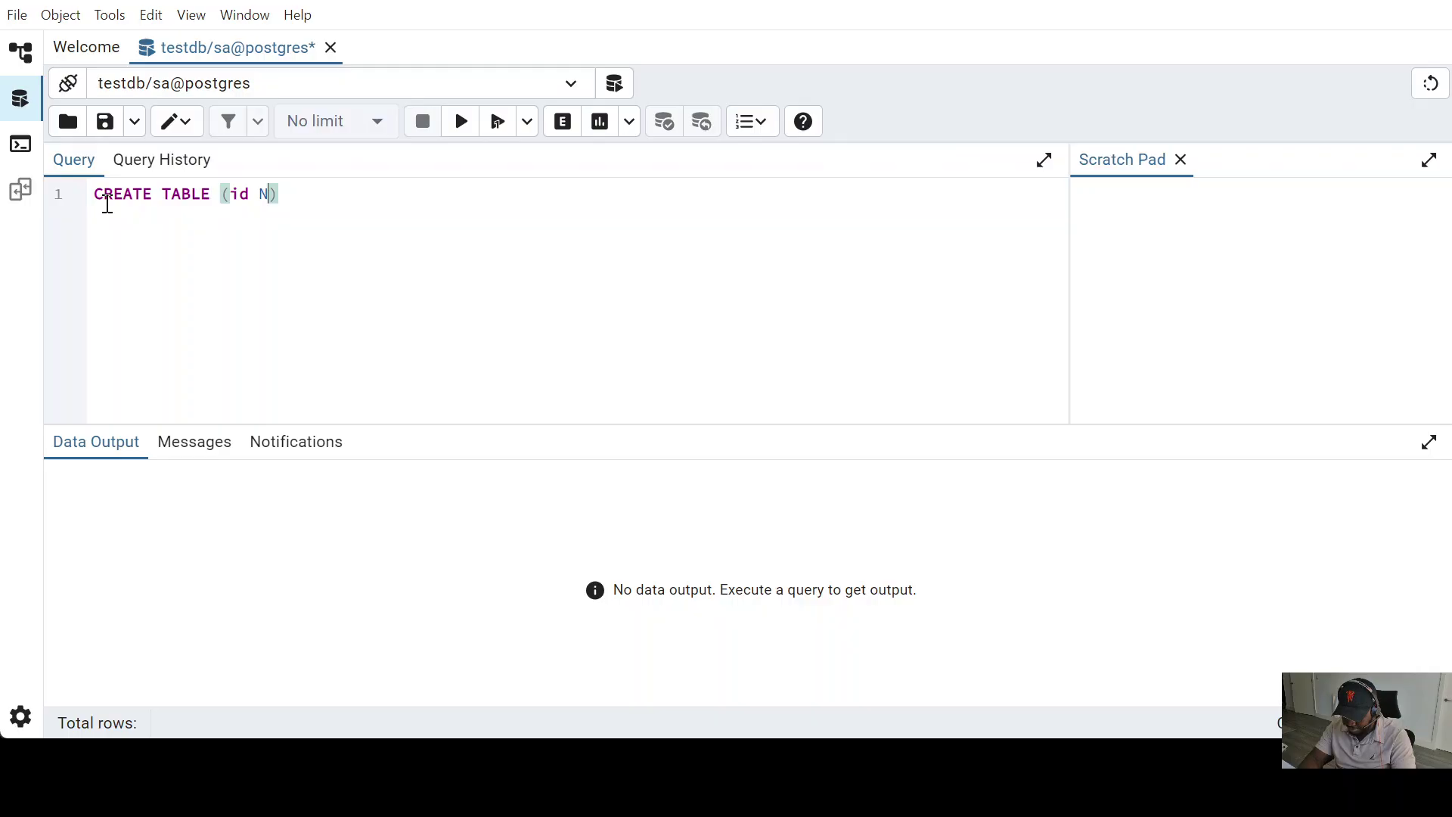
{"action": "type", "text": "OT N"}
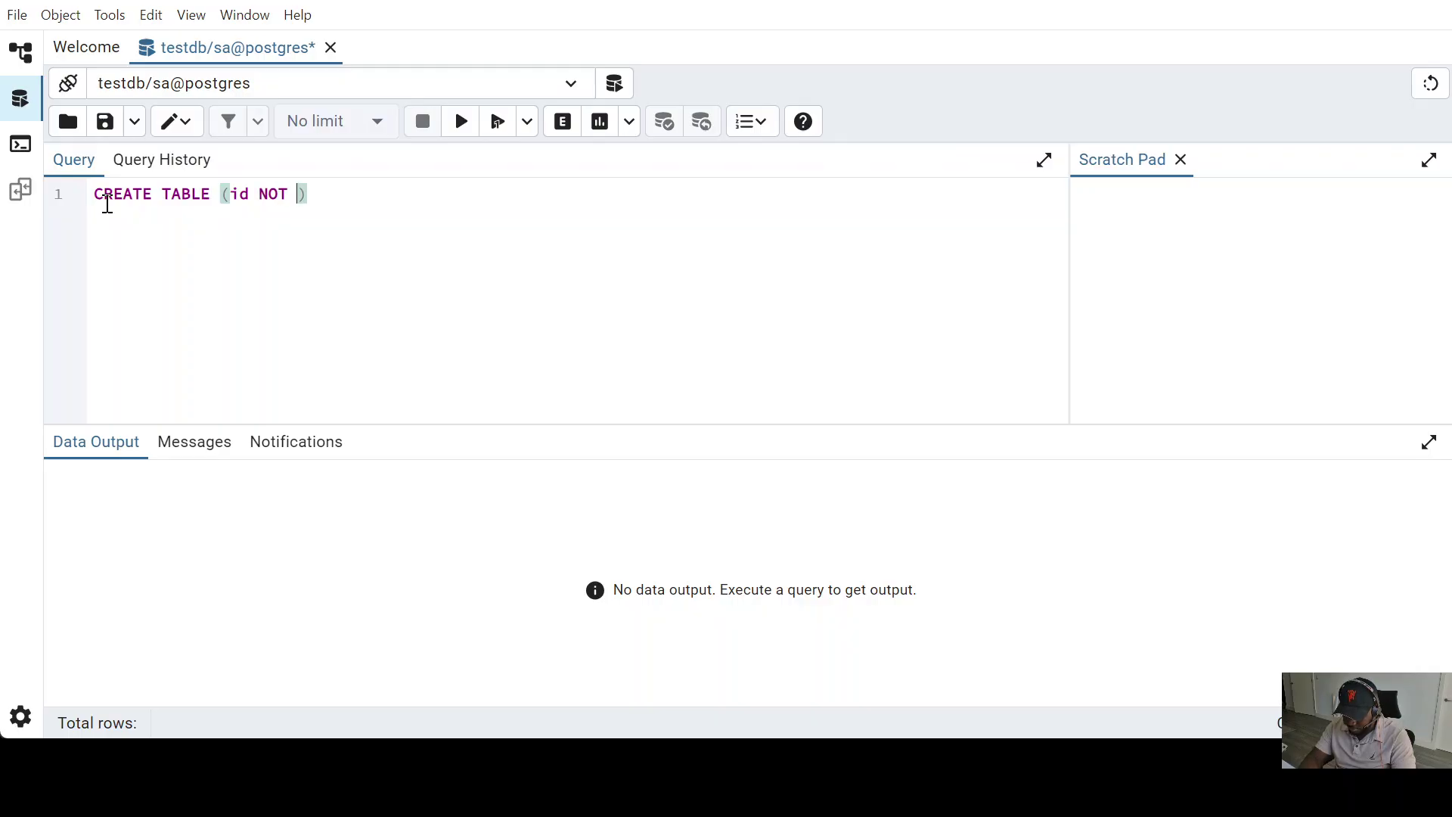
{"action": "type", "text": "ULL"}
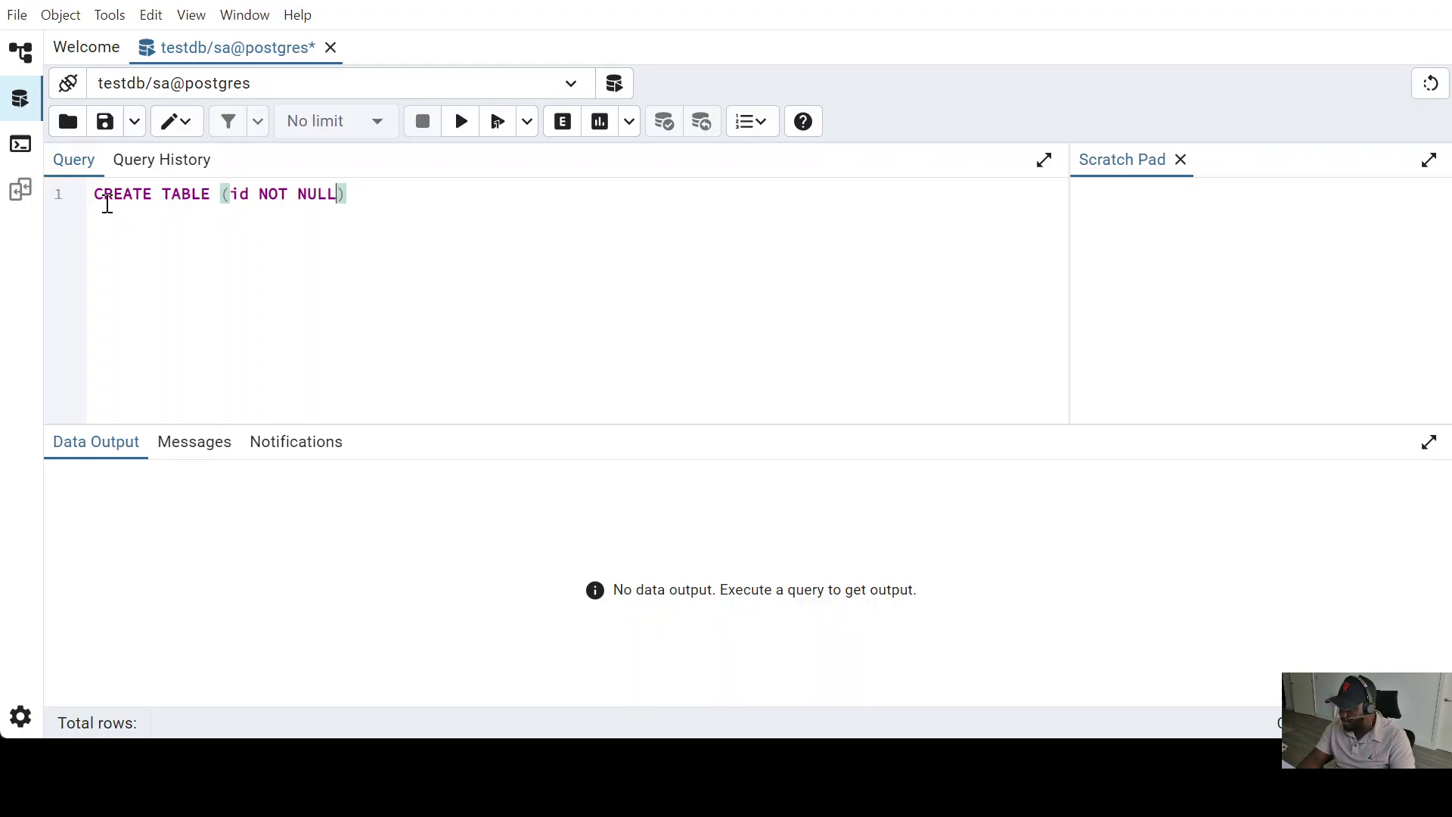
{"action": "type", "text": ","}
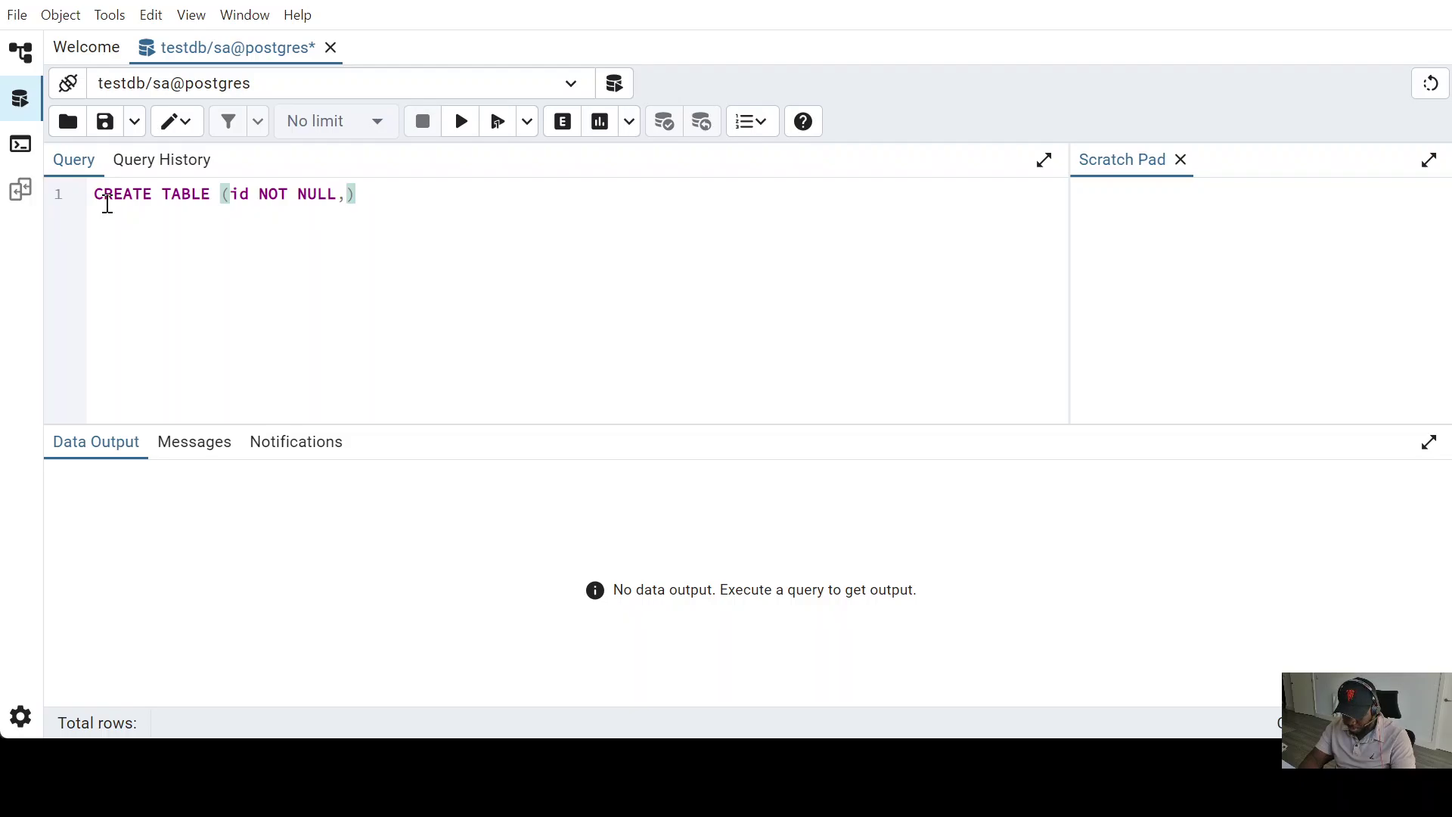
{"action": "type", "text": "name"}
{"action": "type", "text": " V"}
{"action": "type", "text": "AR"}
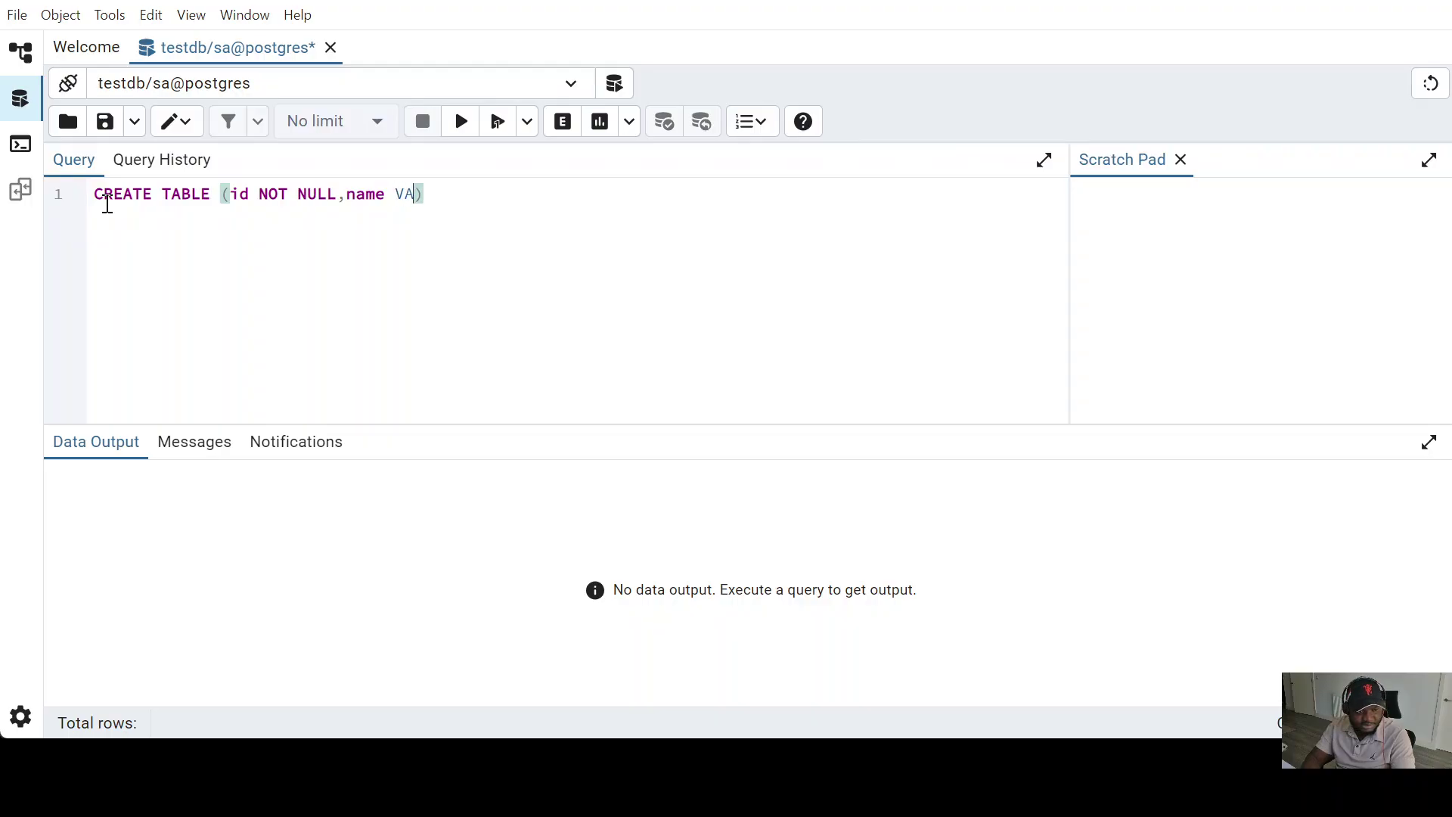
{"action": "type", "text": "CH"}
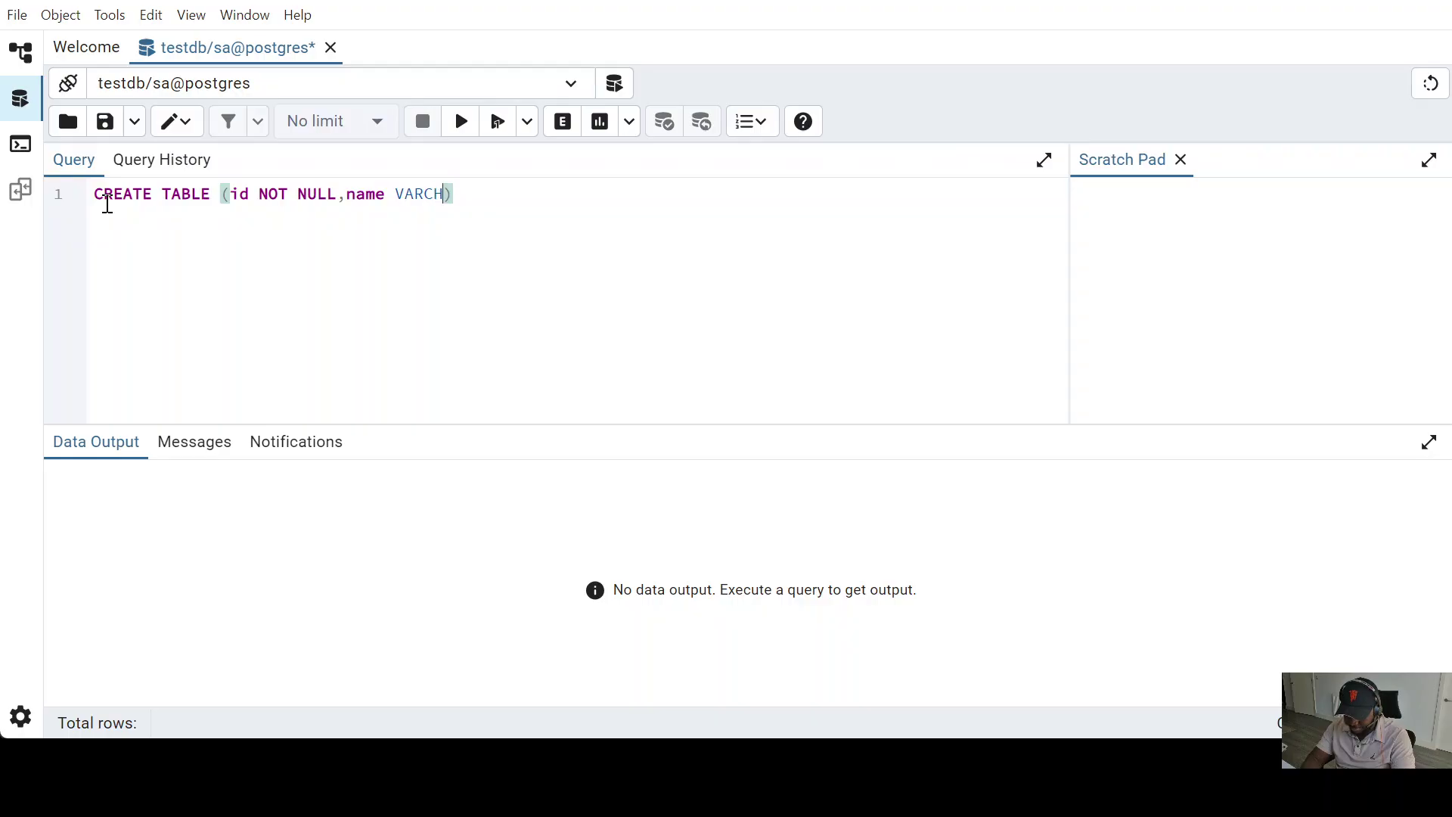
{"action": "type", "text": "AR"}
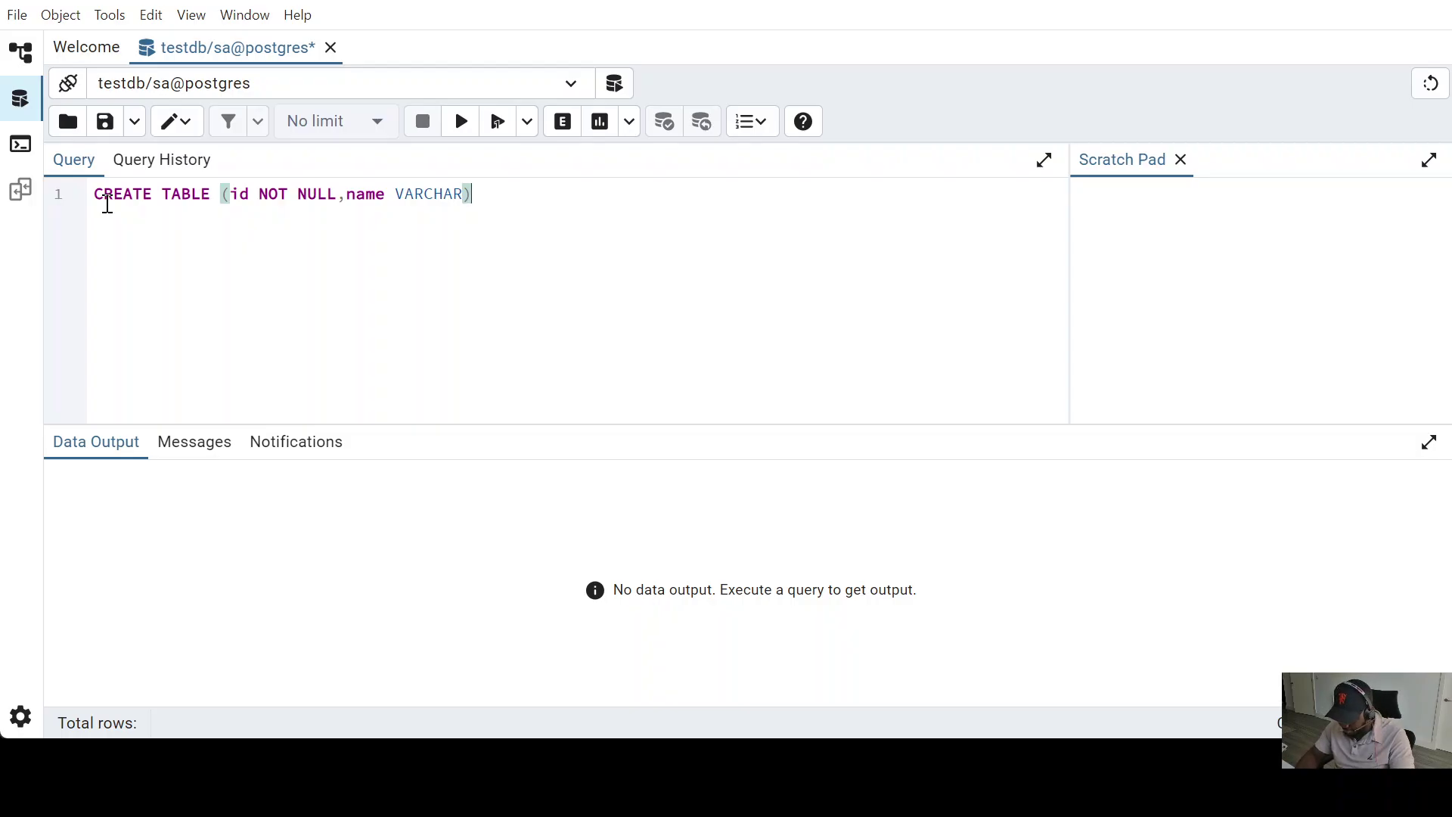
{"action": "key", "text": "End"}
{"action": "type", "text": ";"}
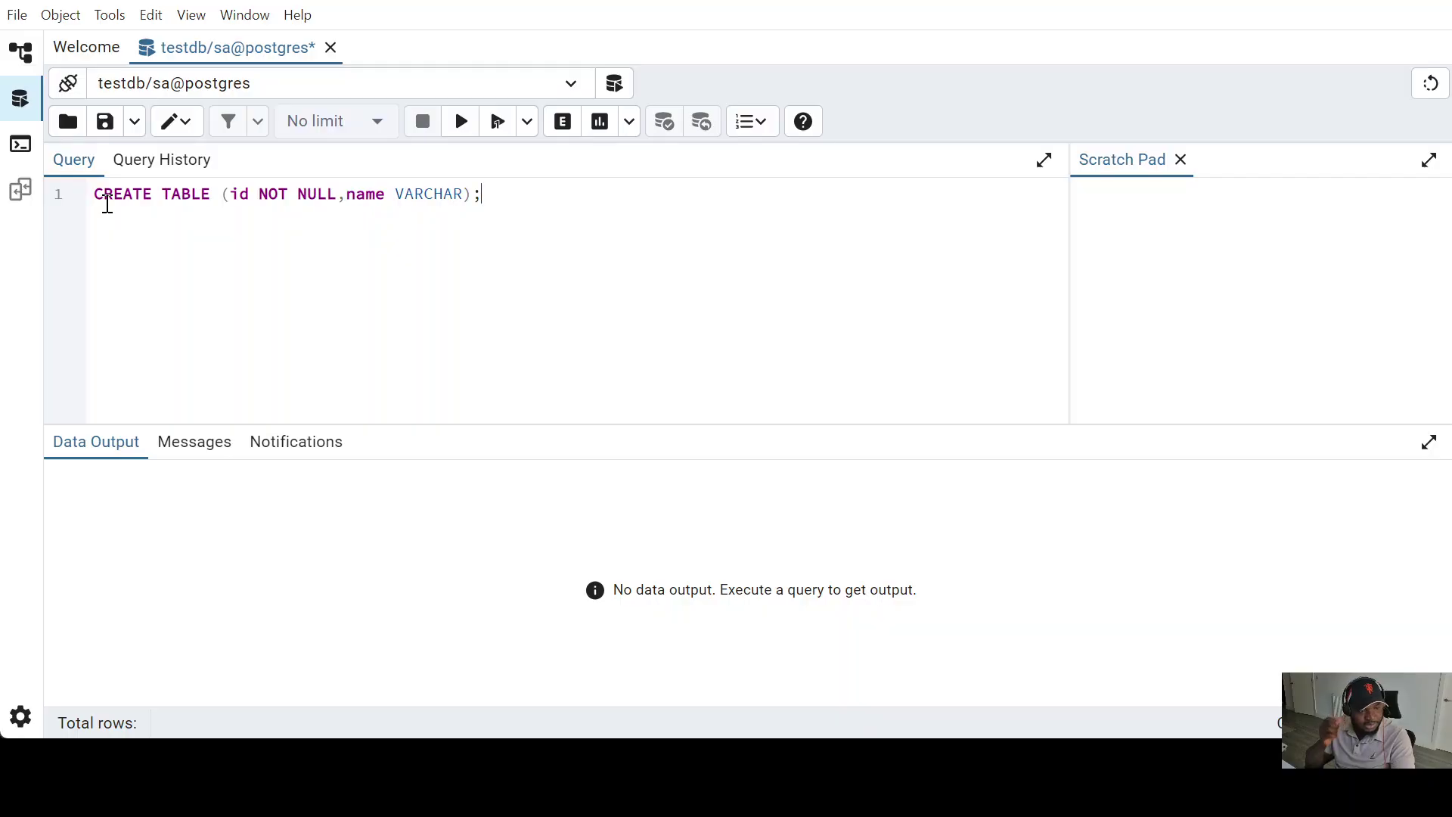
{"action": "key", "text": "Return"}
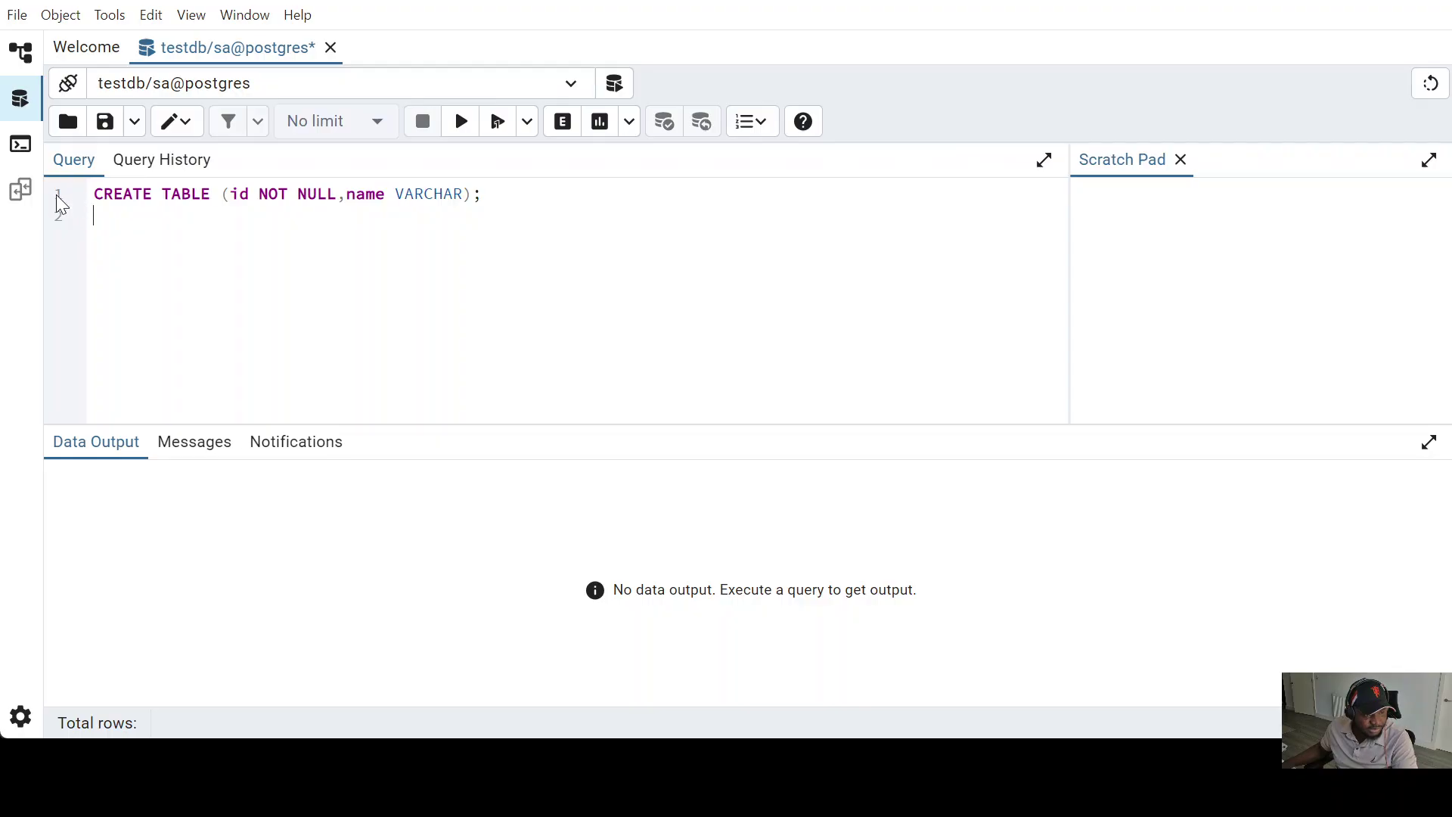
{"action": "left_click_drag", "start_coordinate": [92, 195], "coordinate": [366, 205]}
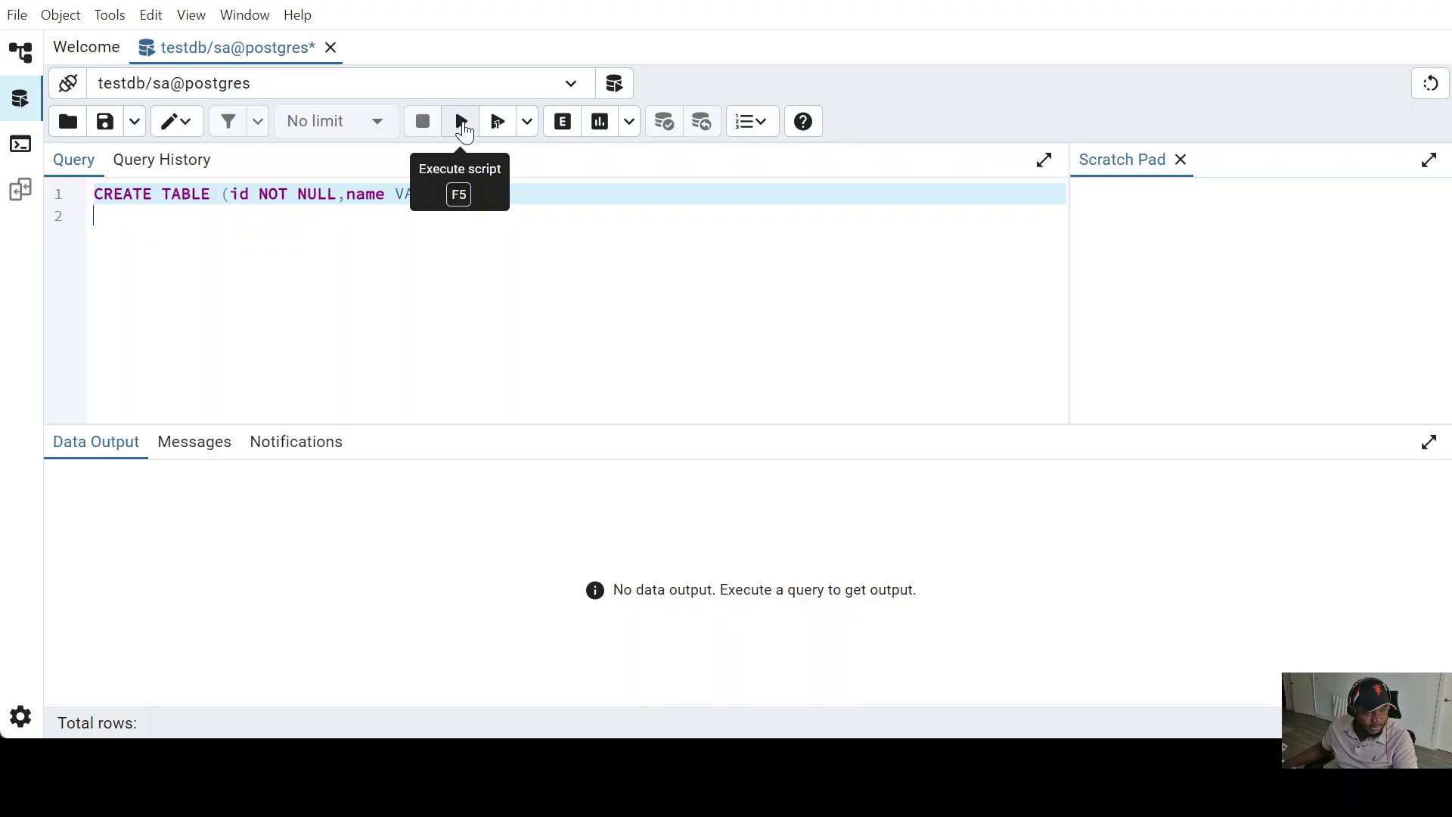
- Run the query, change name to VARCHAR(50), and rerun it, still getting a syntax error
{"action": "left_click", "coordinate": [461, 123]}
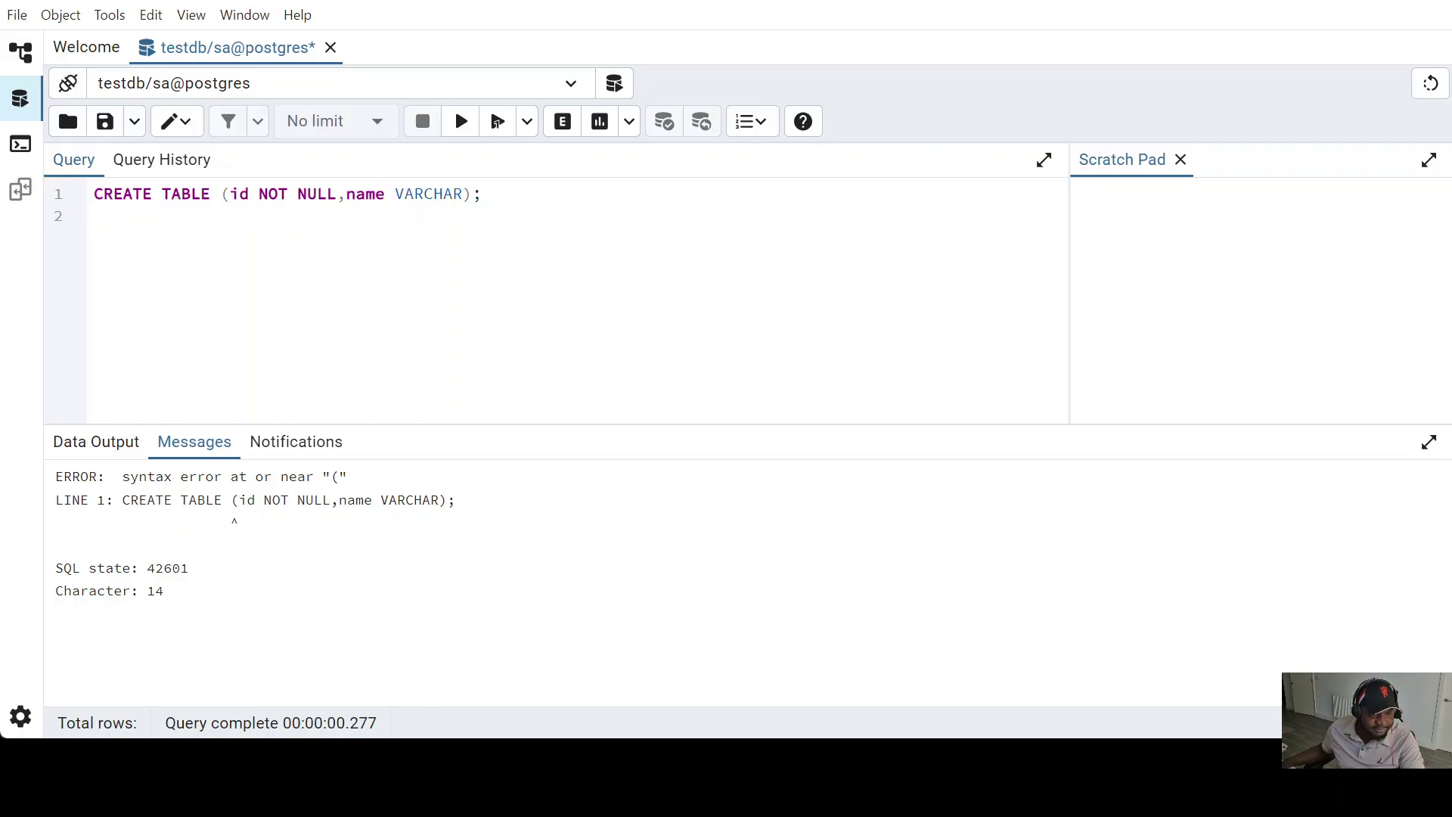
{"action": "left_click", "coordinate": [464, 196]}
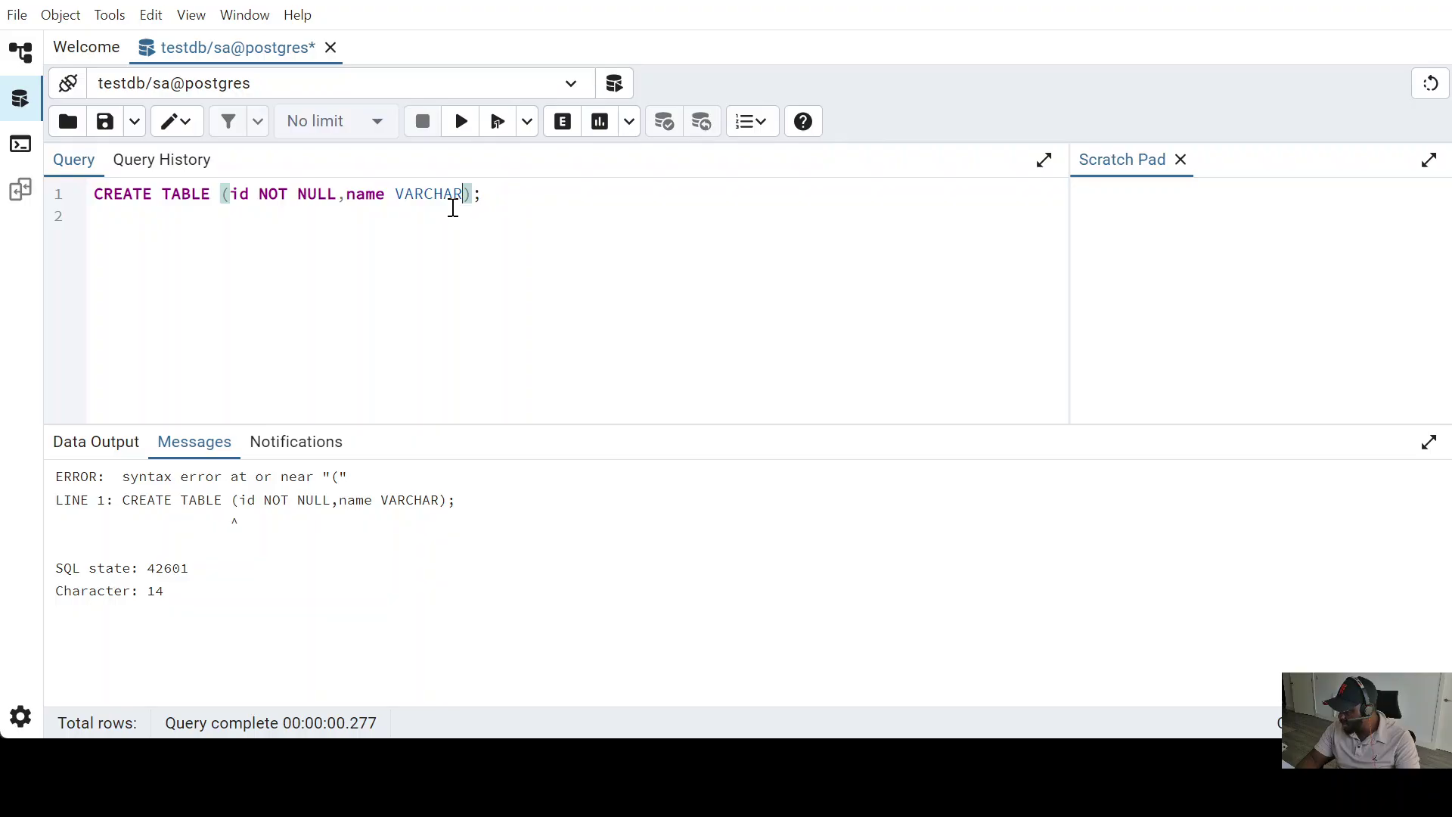
{"action": "type", "text": "(50"}
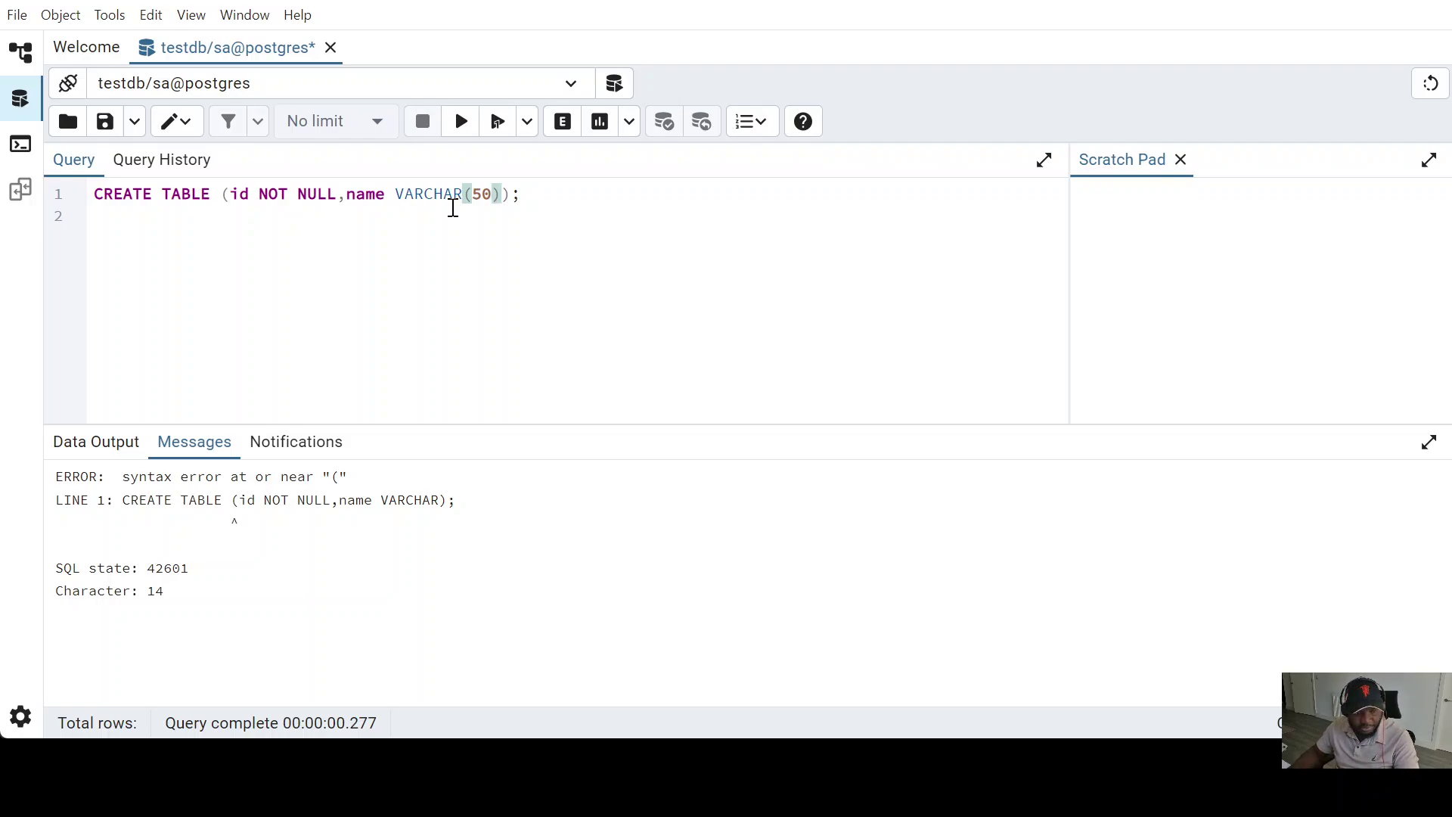
{"action": "key", "text": "Right"}
{"action": "key", "text": "Right"}
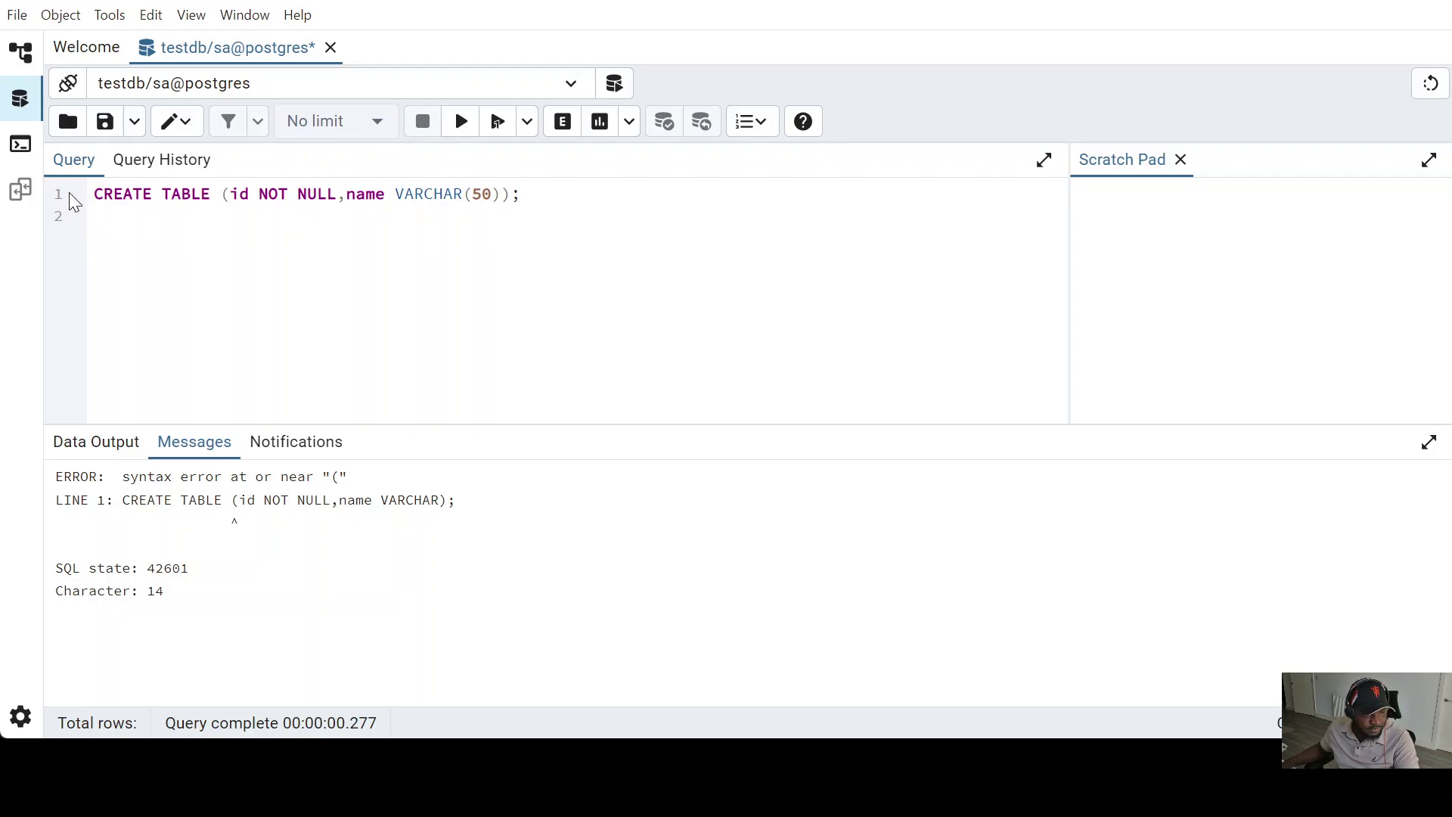
{"action": "triple_click", "coordinate": [90, 192]}
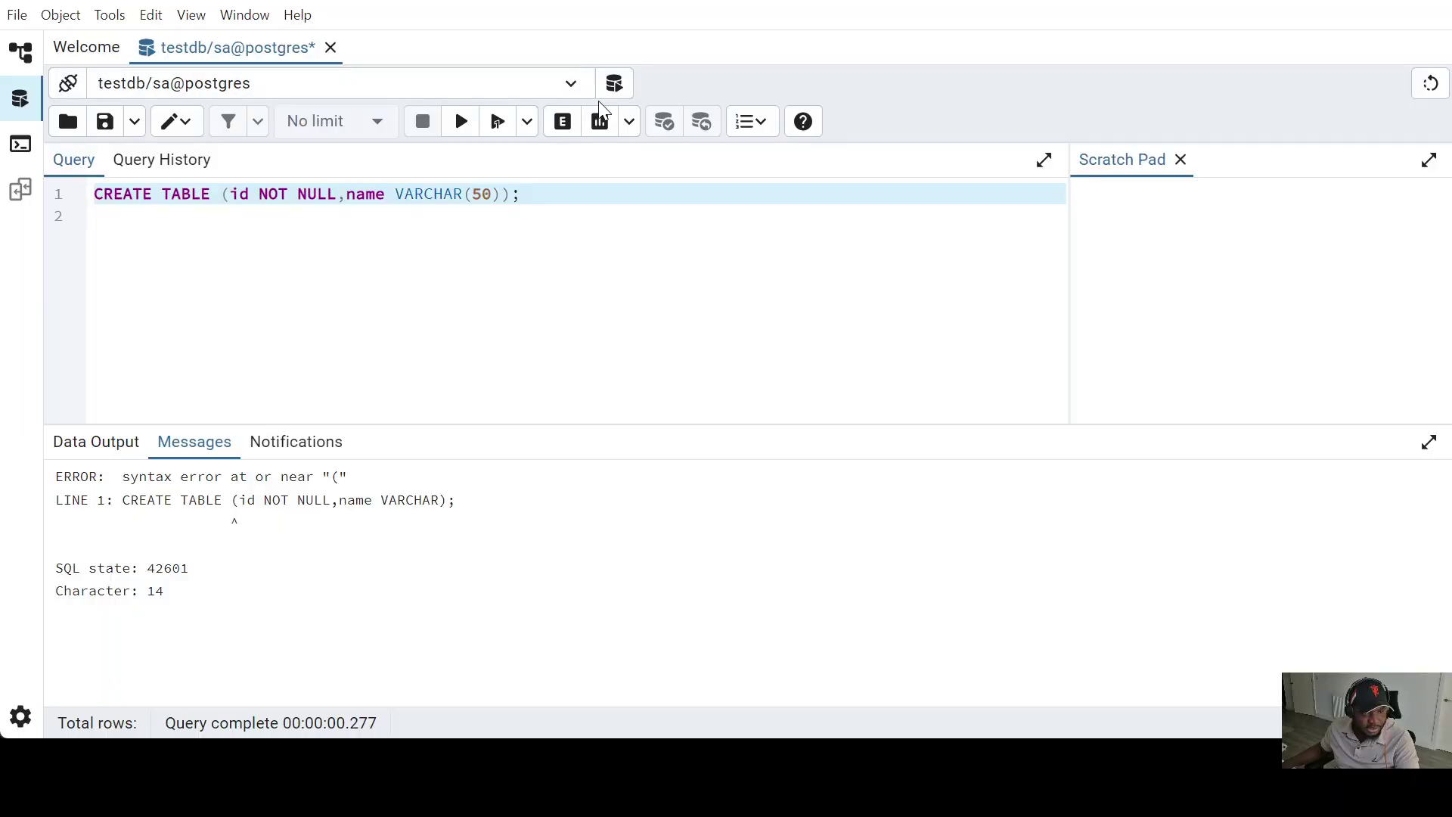
{"action": "left_click", "coordinate": [462, 123]}
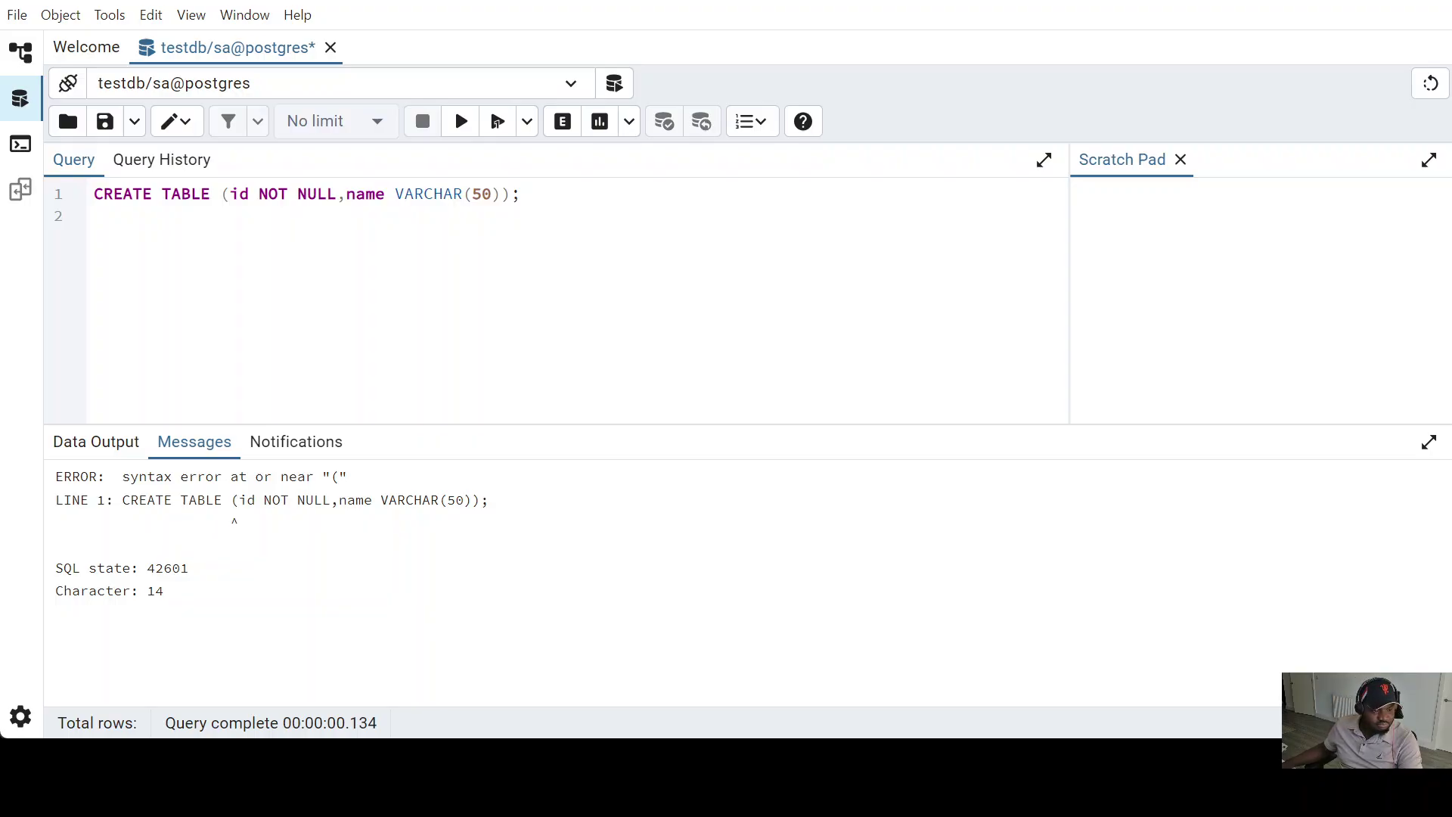
- Insert the table name test_table after CREATE TABLE and rerun the query
{"action": "left_click", "coordinate": [221, 196]}
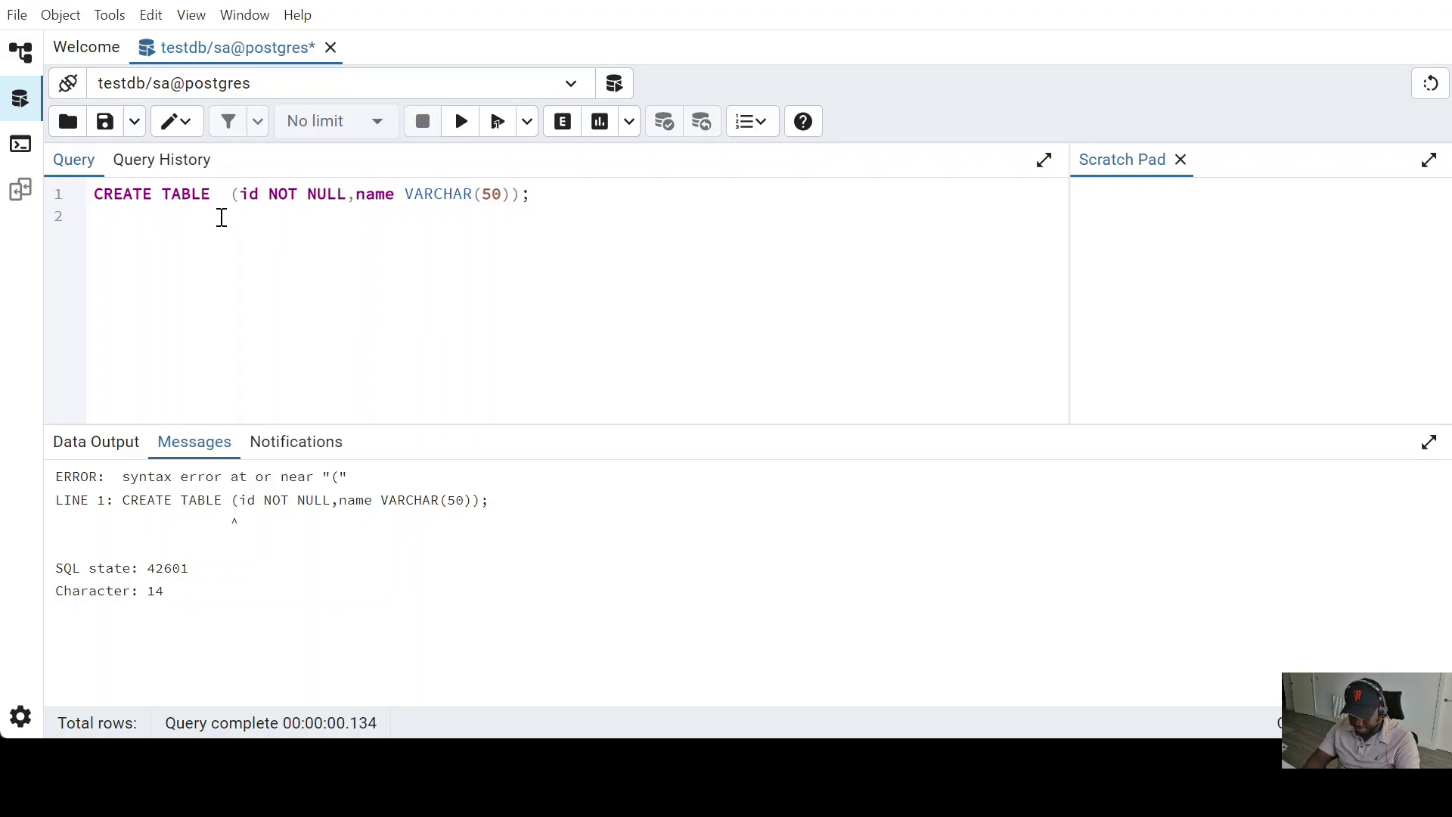
{"action": "type", "text": "test"}
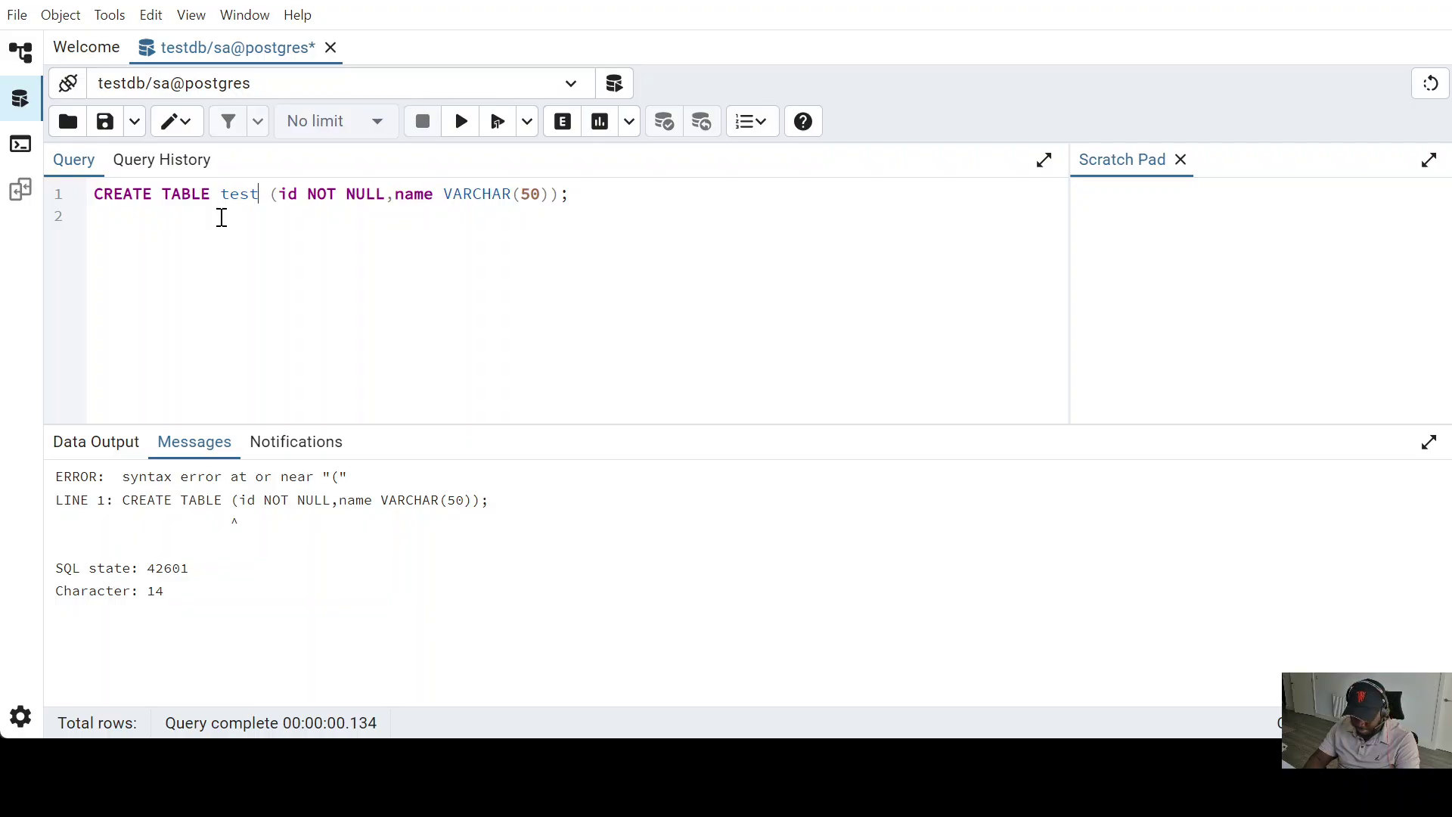
{"action": "type", "text": "_table"}
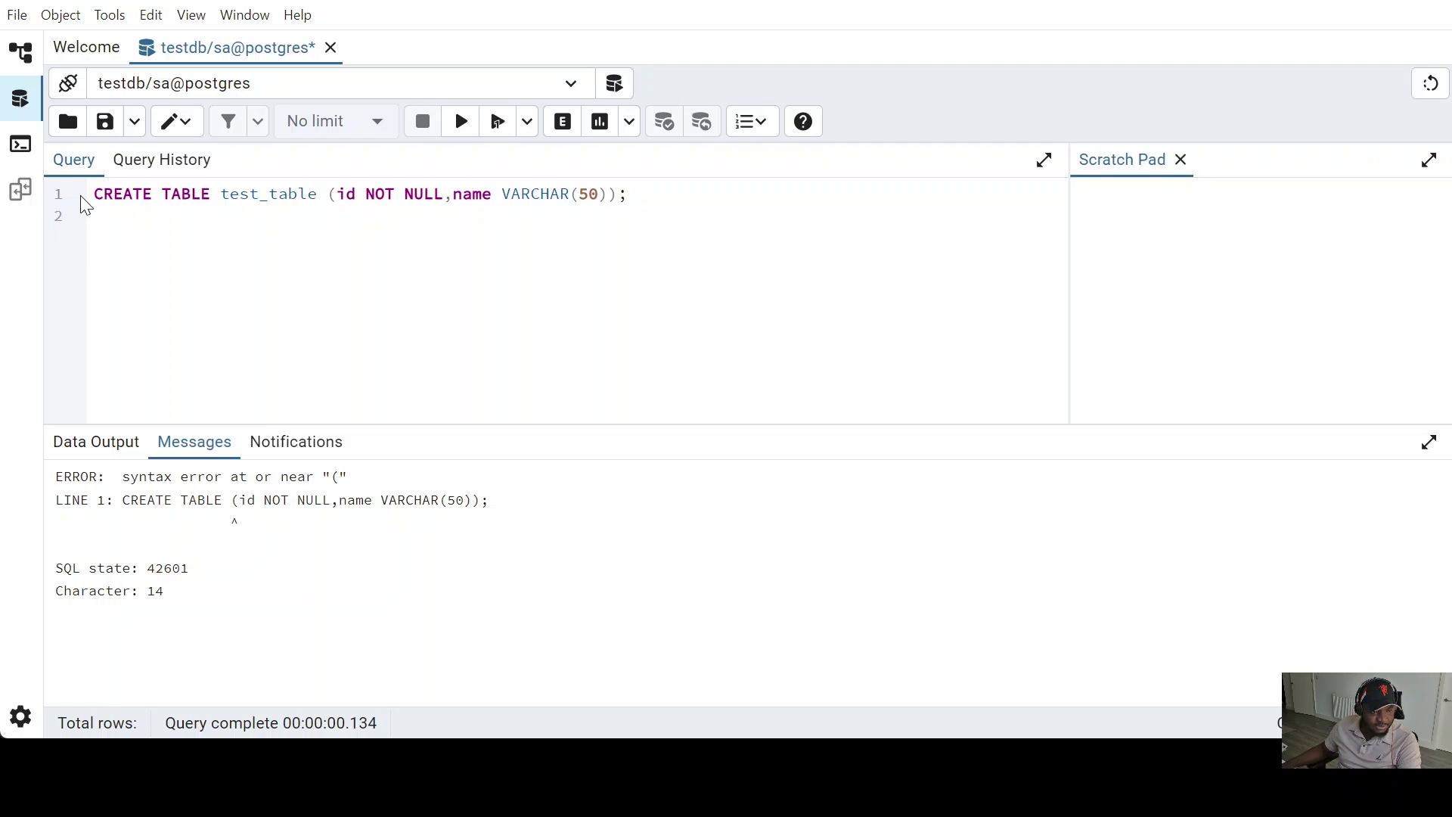
{"action": "left_click_drag", "start_coordinate": [91, 195], "coordinate": [641, 199]}
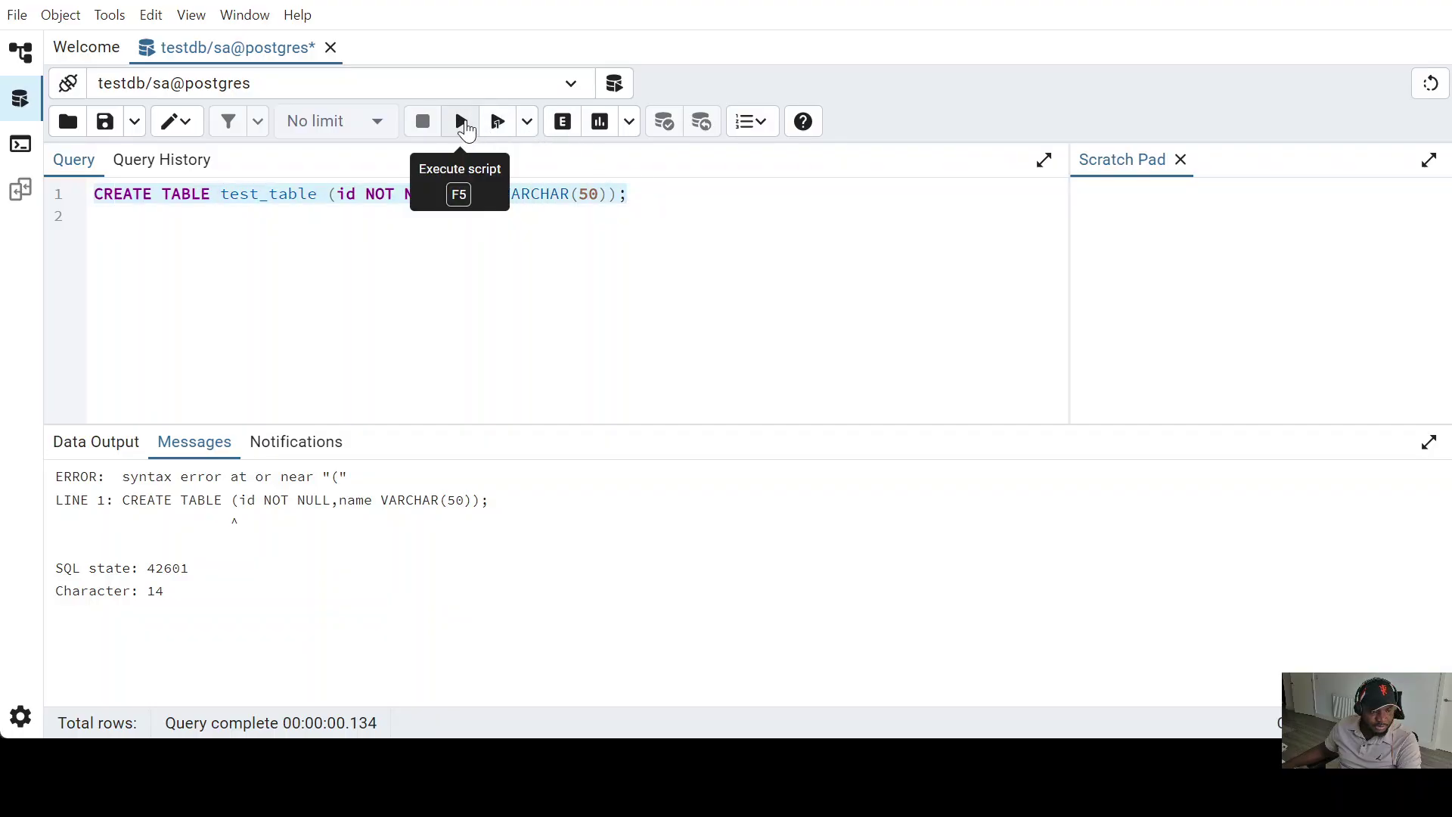
{"action": "left_click", "coordinate": [462, 122]}
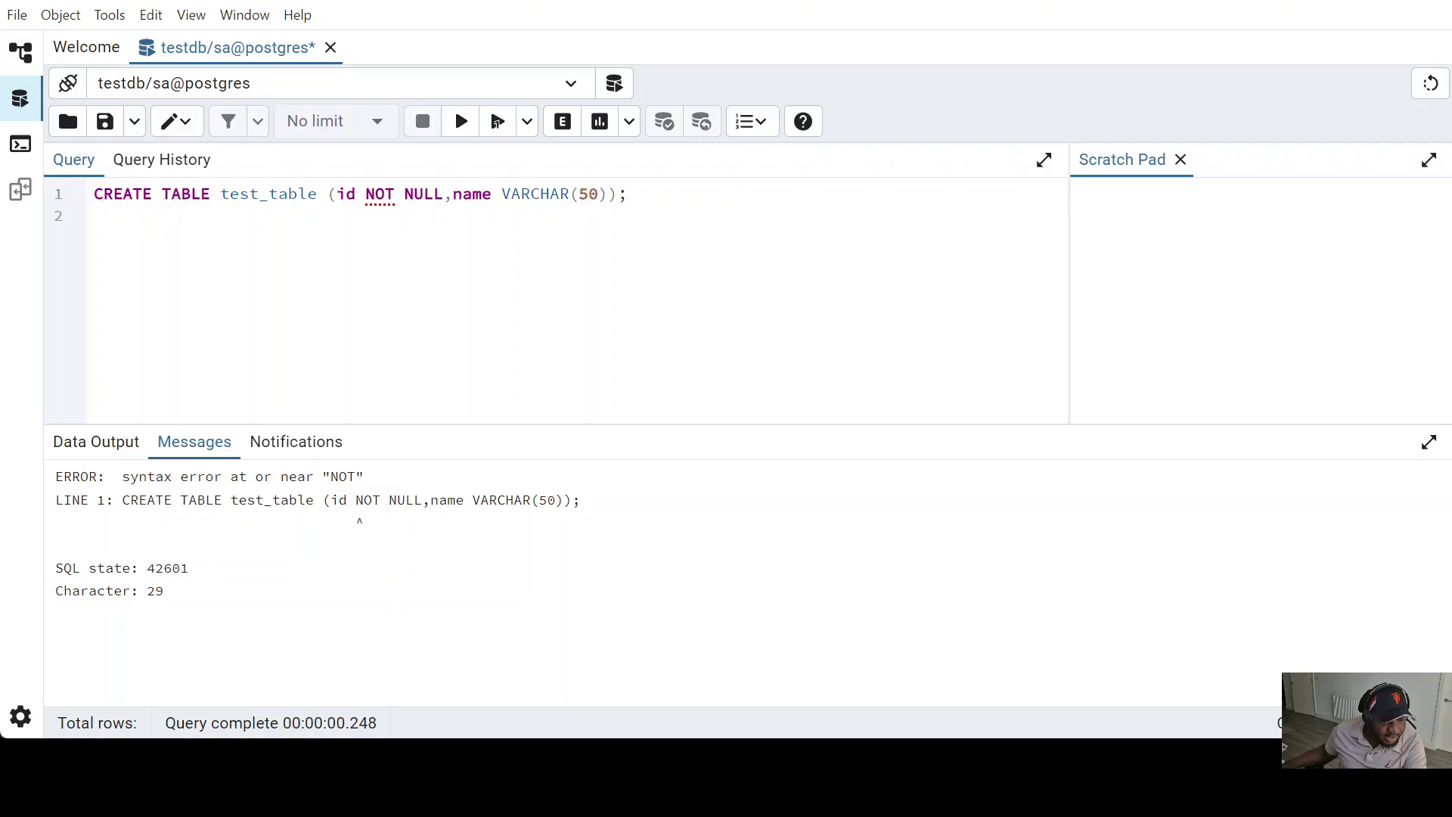
- Make id an INT column and run the query, creating test_table successfully
{"action": "left_click", "coordinate": [356, 194]}
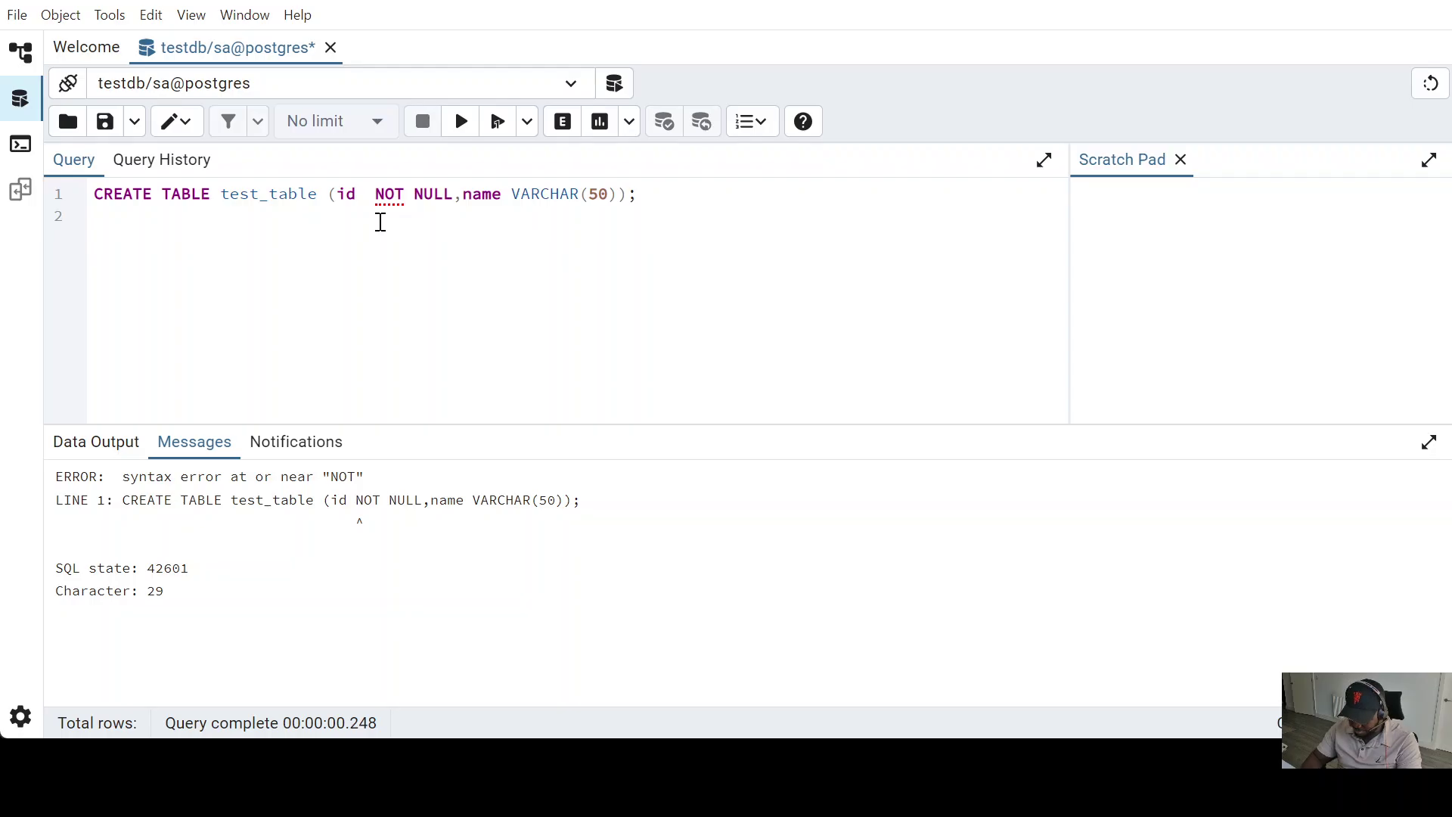
{"action": "type", "text": "INT"}
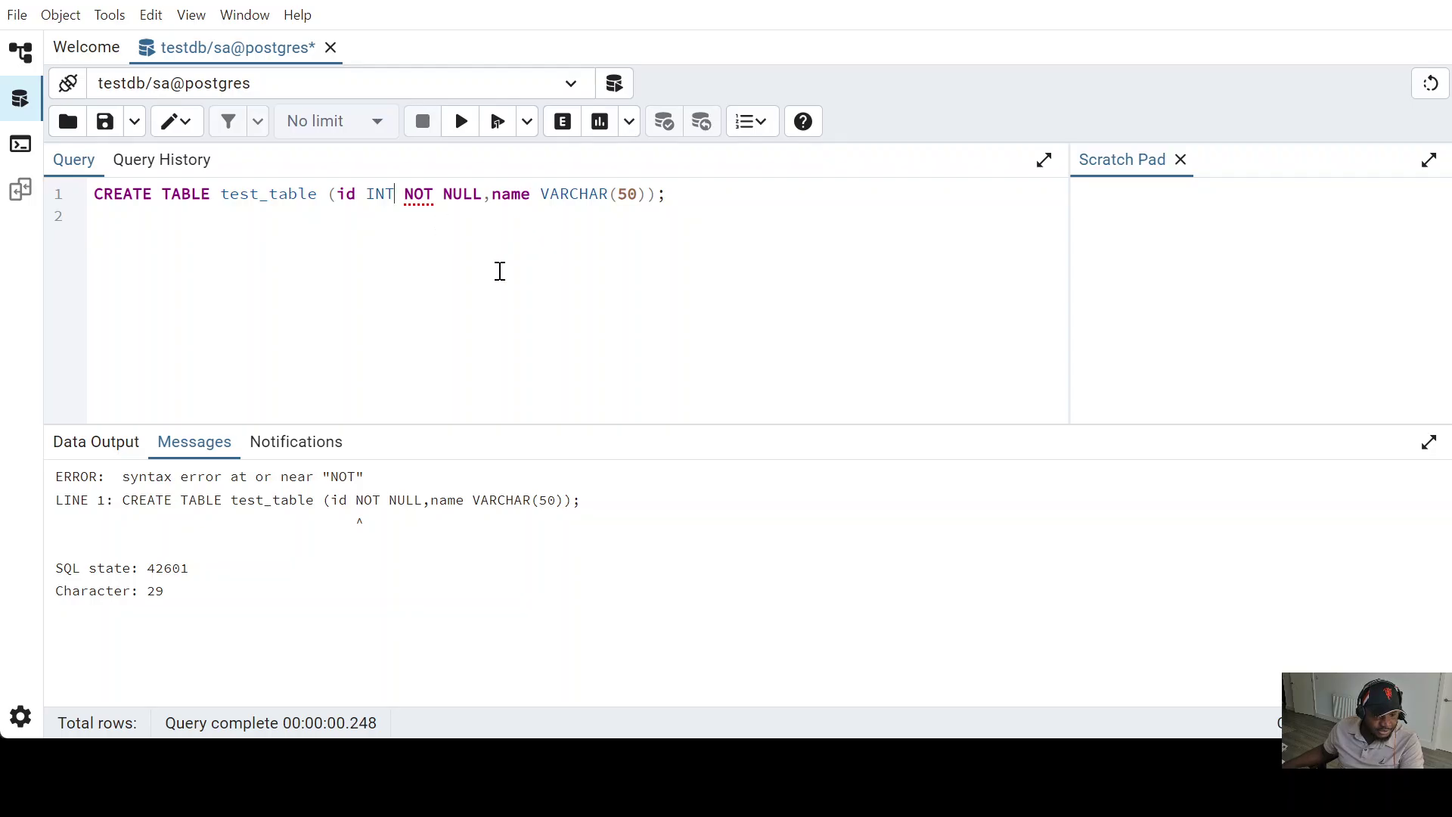
{"action": "left_click", "coordinate": [678, 198]}
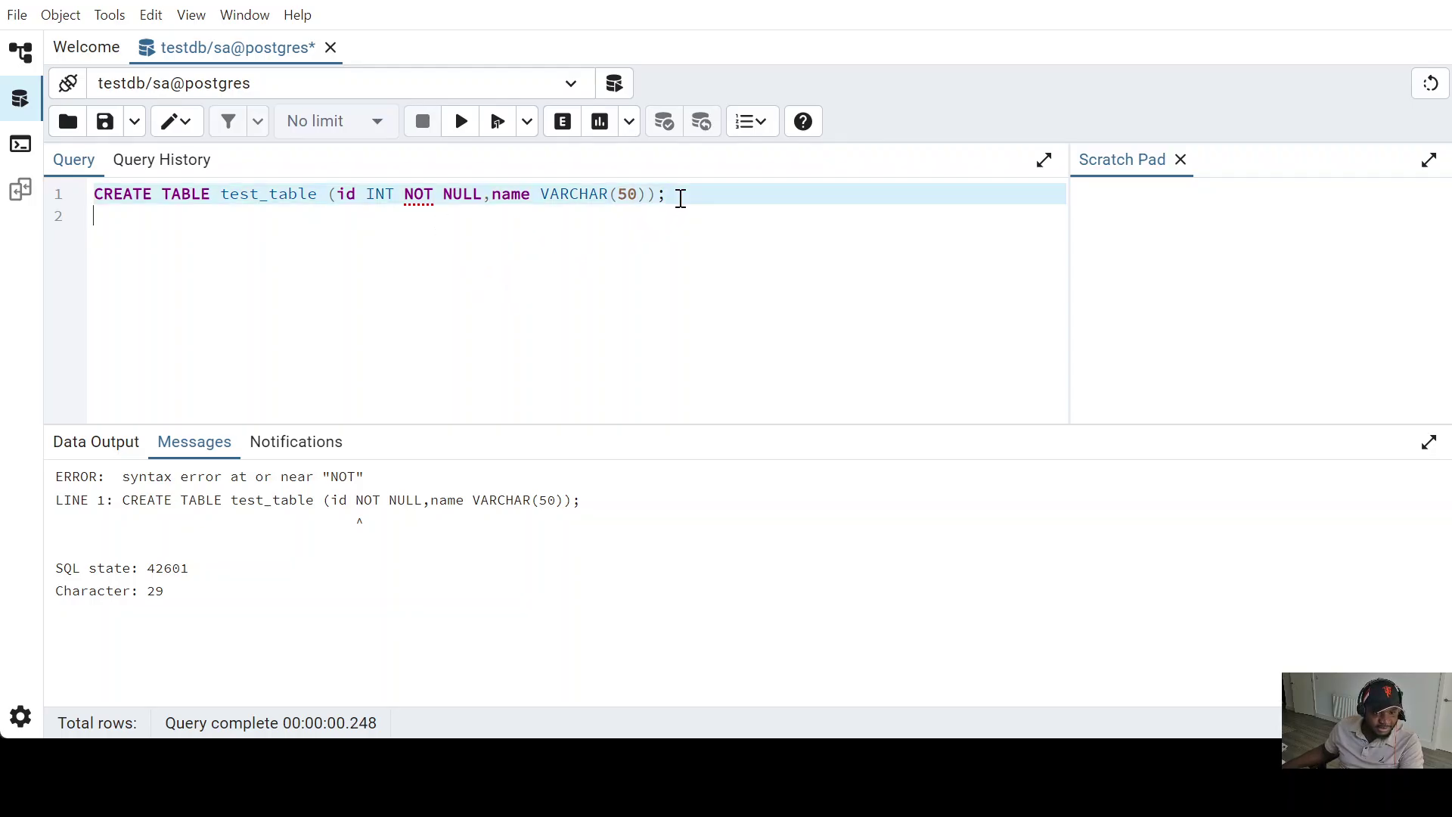
{"action": "left_click", "coordinate": [459, 123]}
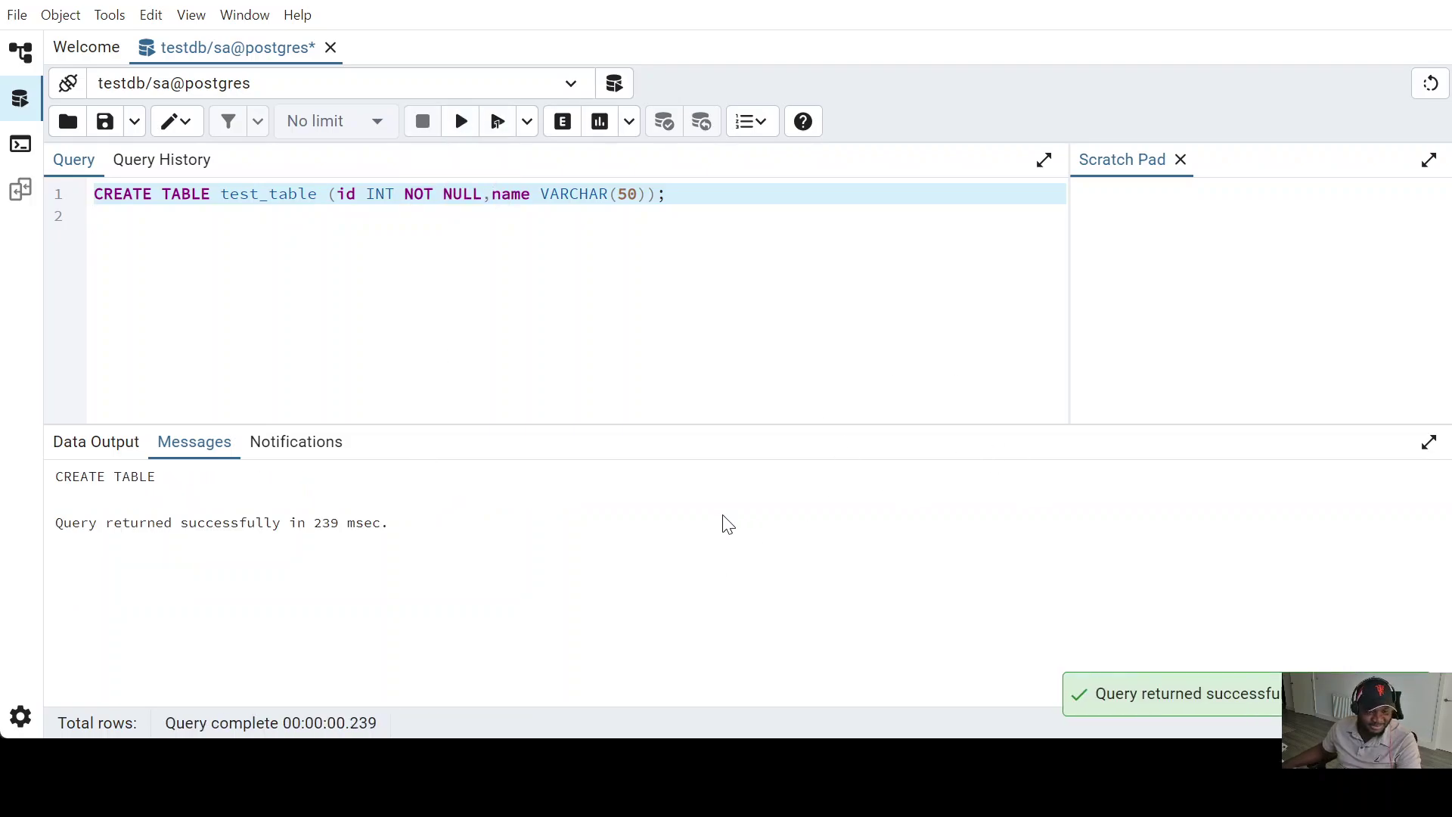
{"action": "left_click", "coordinate": [605, 355]}
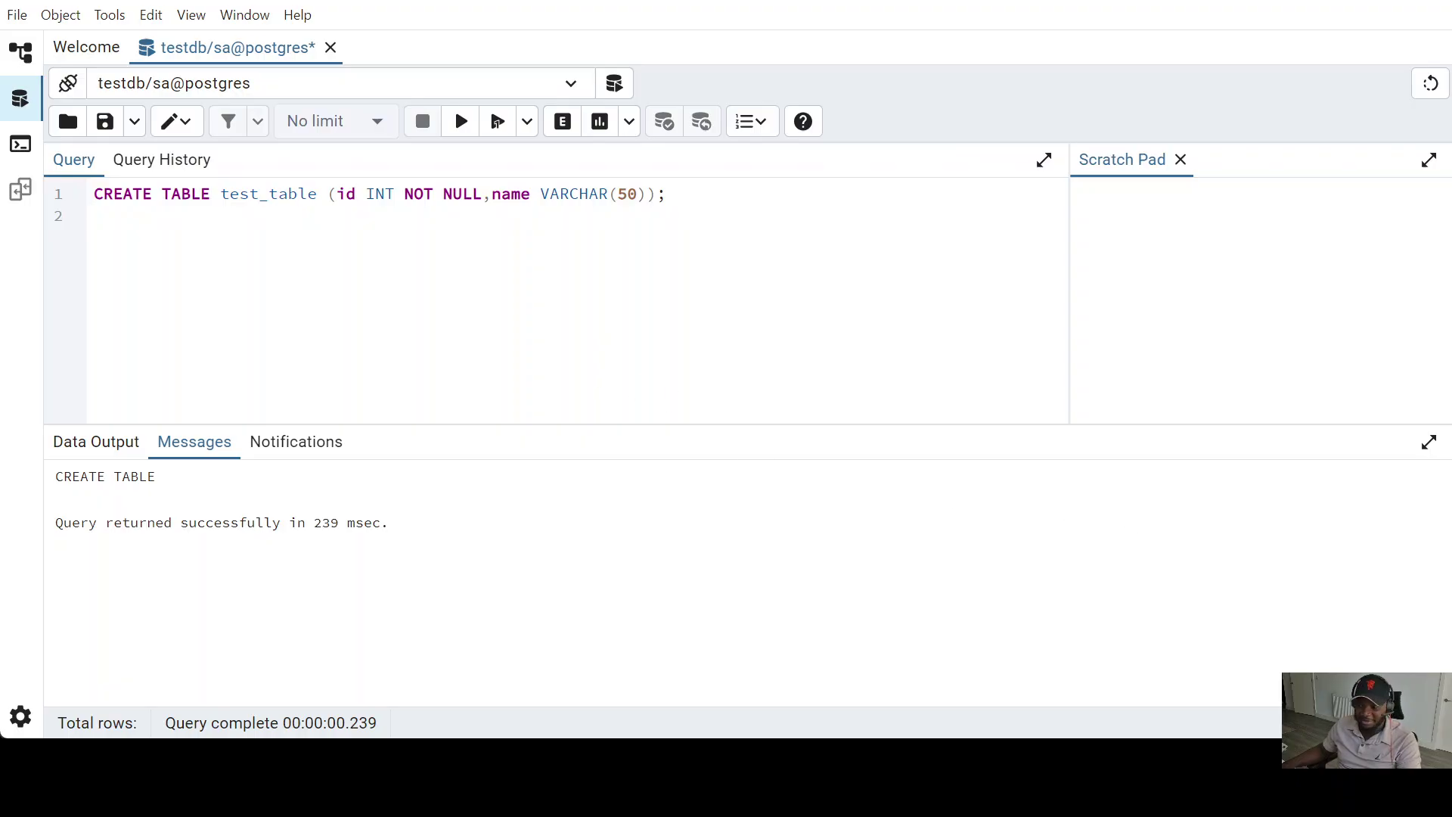